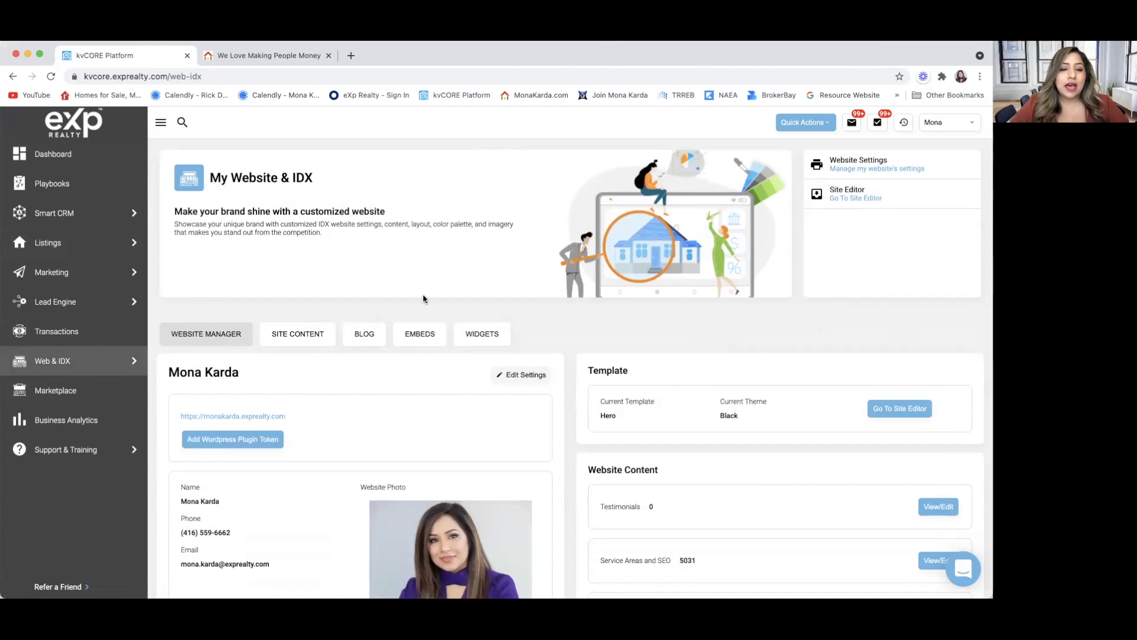
From the public website, open the agent's YouTube channel, browse its videos, then close it.
{"action": "scroll", "coordinate": [423, 298], "scroll_direction": "down", "scroll_amount": 3}
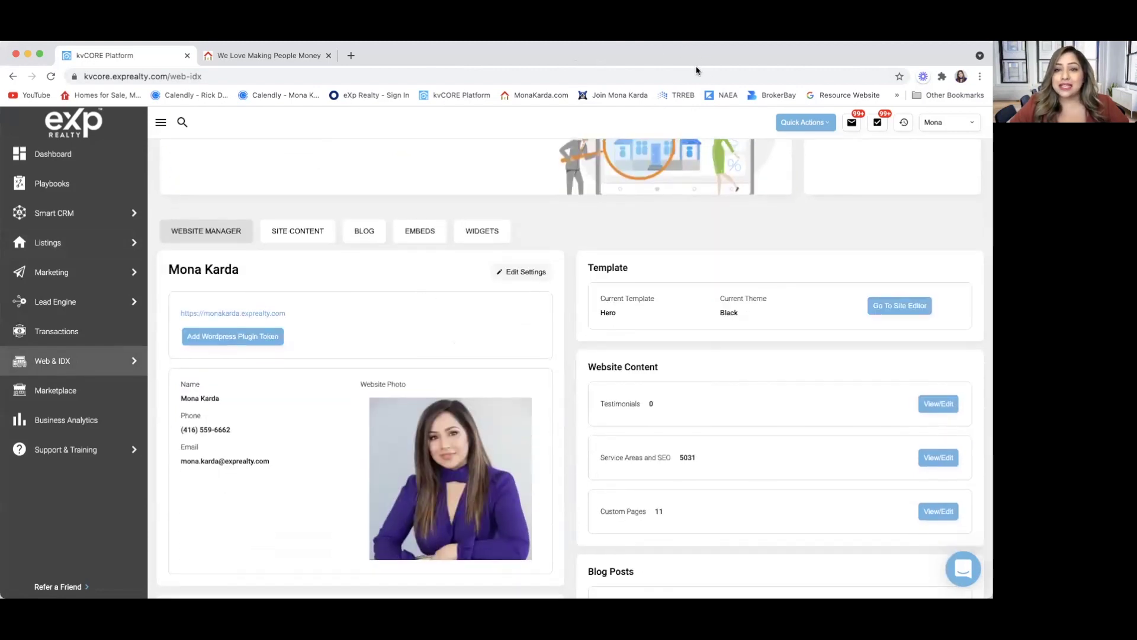
{"action": "left_click", "coordinate": [280, 57]}
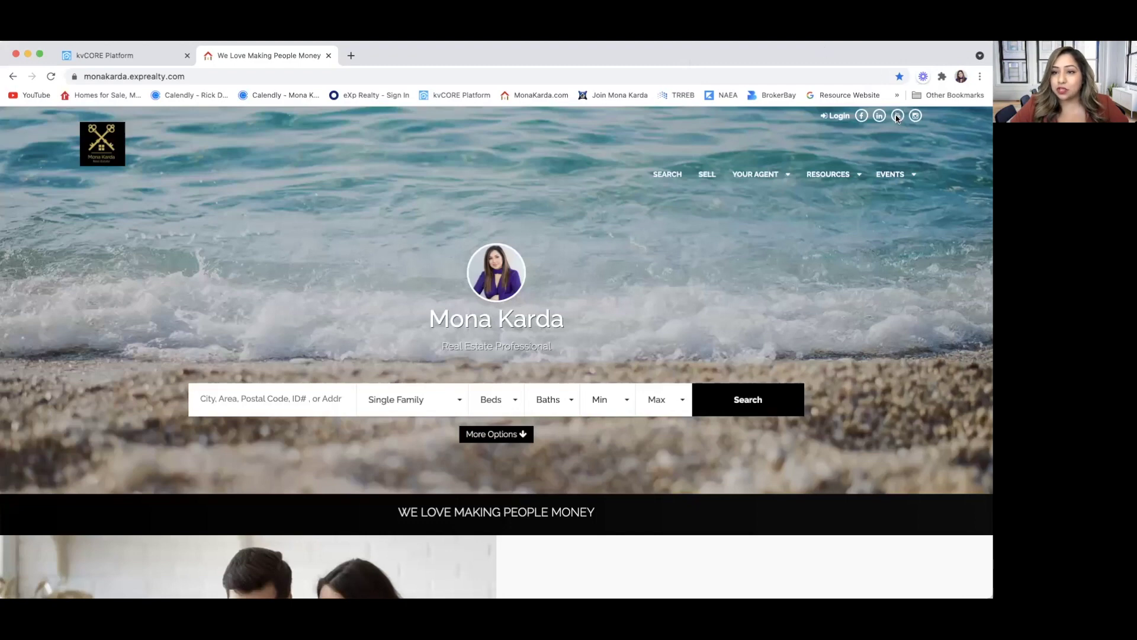
{"action": "left_click", "coordinate": [897, 116]}
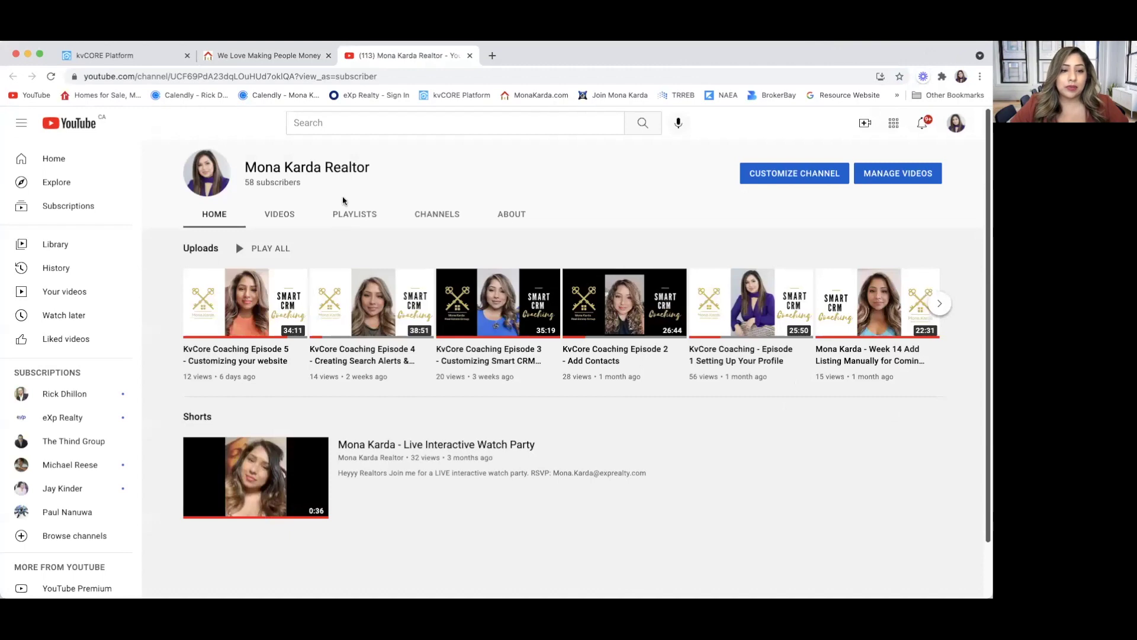
{"action": "left_click", "coordinate": [286, 217]}
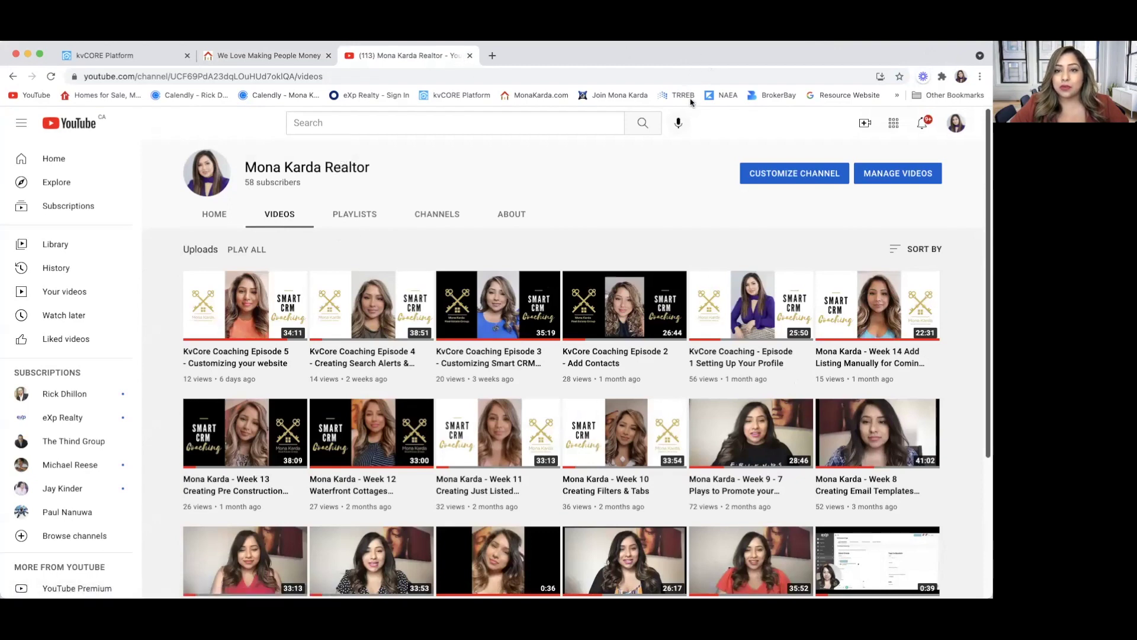
{"action": "left_click", "coordinate": [470, 55]}
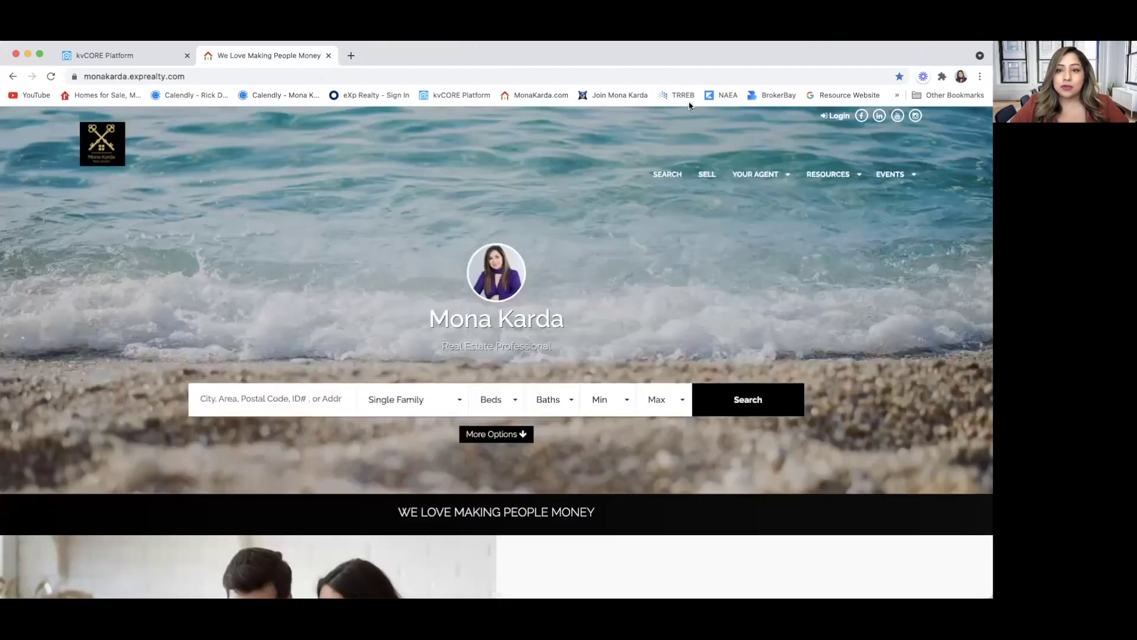
Go back to the website manager, then return to the agent's public website.
{"action": "left_click", "coordinate": [125, 52]}
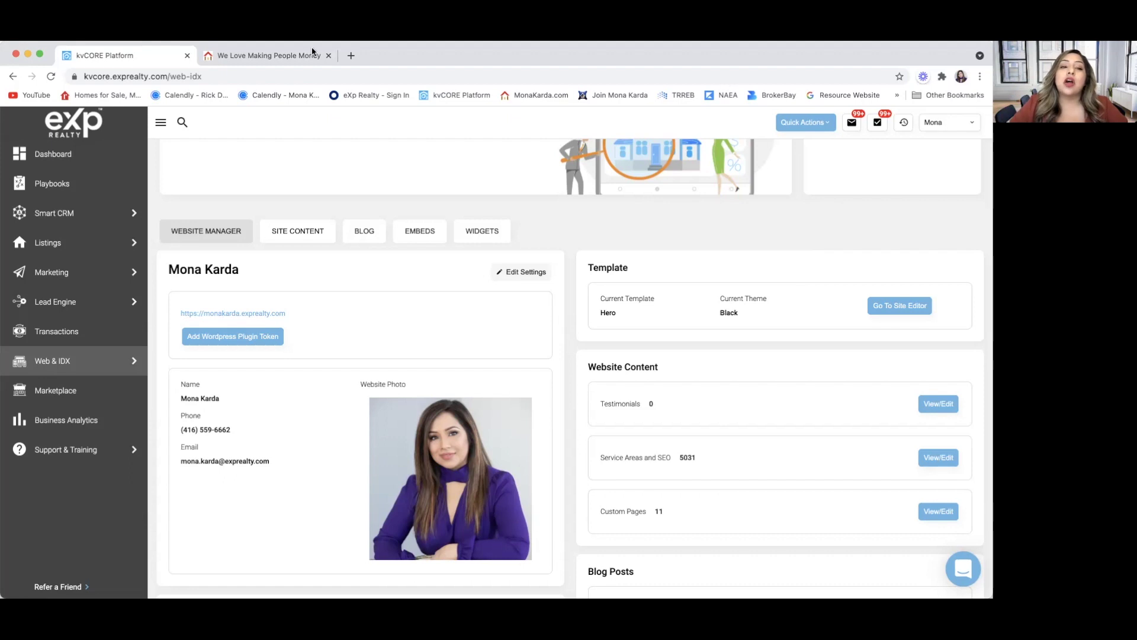
{"action": "left_click", "coordinate": [273, 55]}
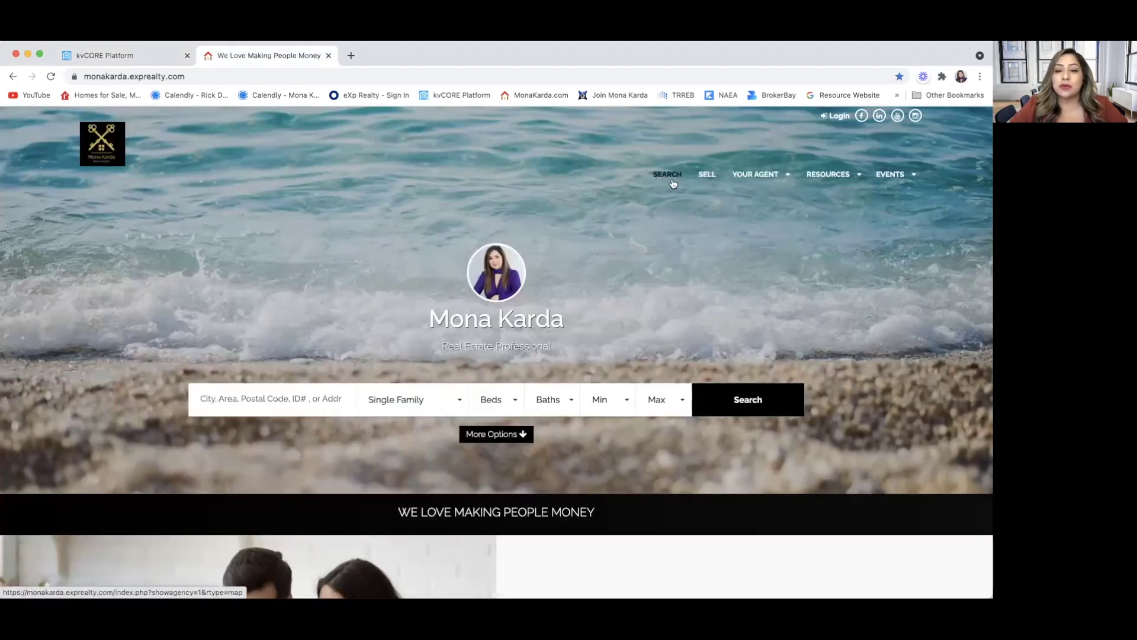
{"action": "mouse_move", "coordinate": [827, 180]}
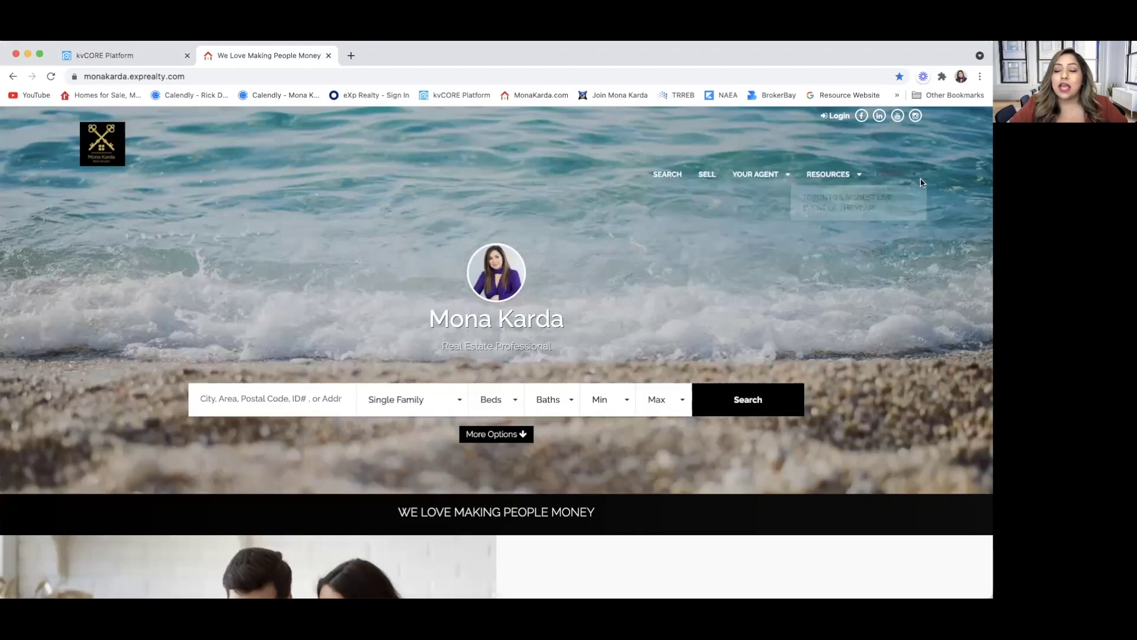
{"action": "mouse_move", "coordinate": [881, 172]}
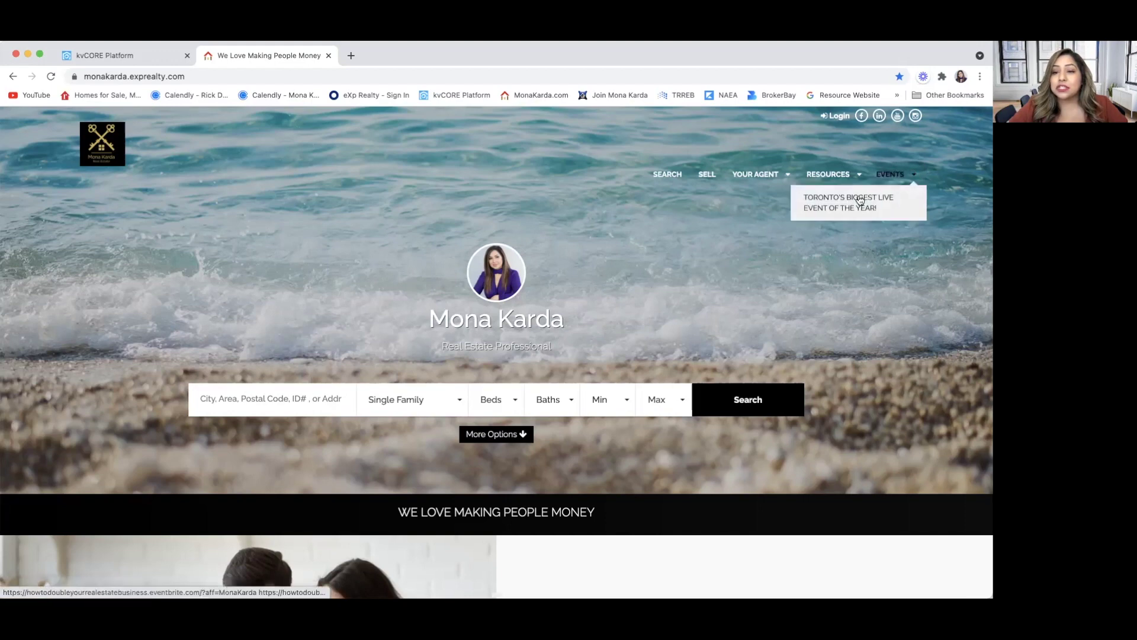
{"action": "left_click", "coordinate": [861, 201]}
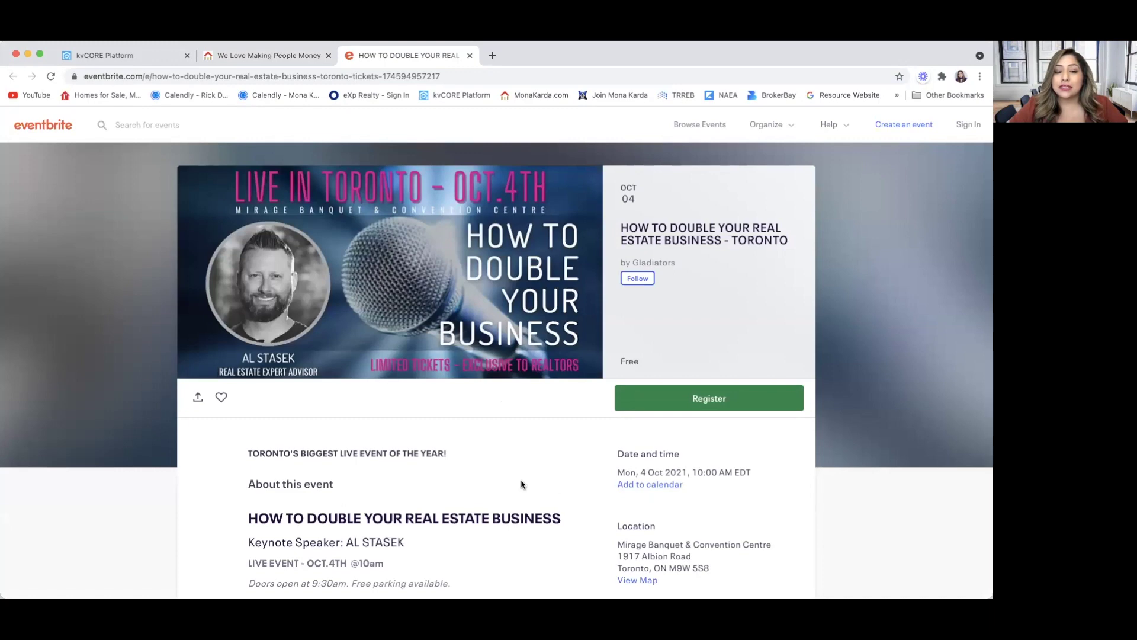
{"action": "scroll", "coordinate": [522, 484], "scroll_direction": "down", "scroll_amount": 2}
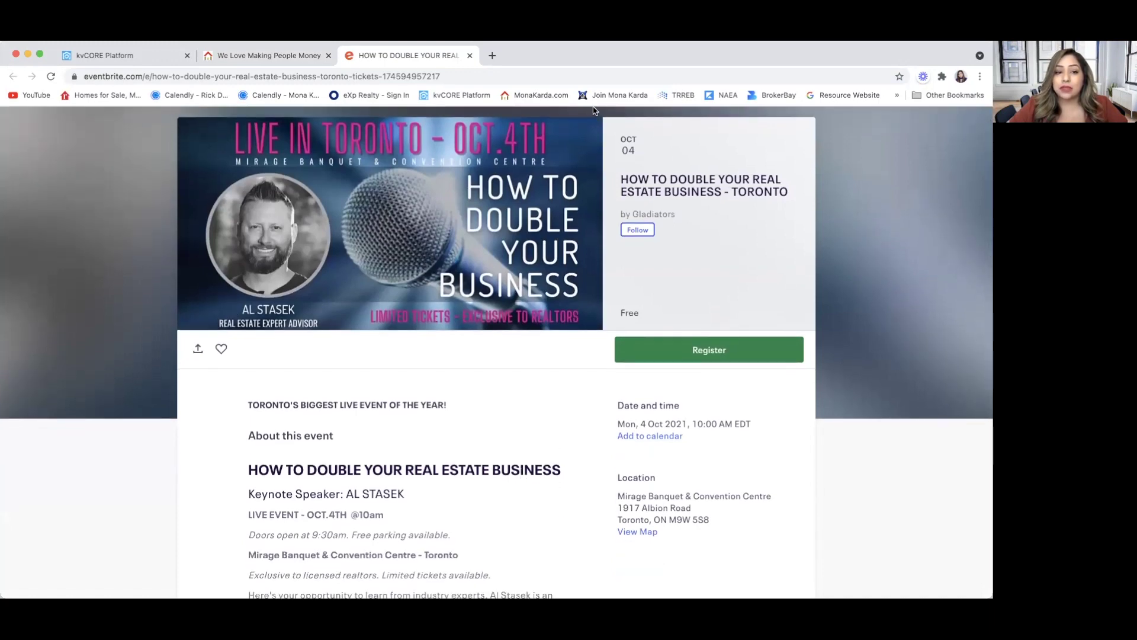
{"action": "scroll", "coordinate": [498, 358], "scroll_direction": "down", "scroll_amount": 5}
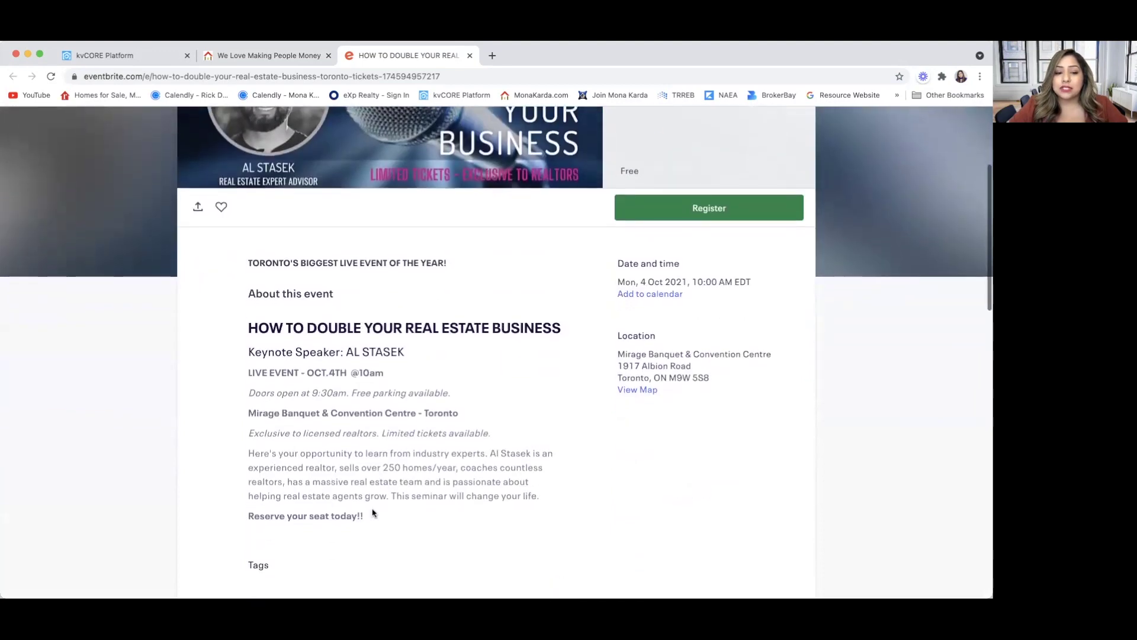
{"action": "scroll", "coordinate": [439, 483], "scroll_direction": "down", "scroll_amount": 3}
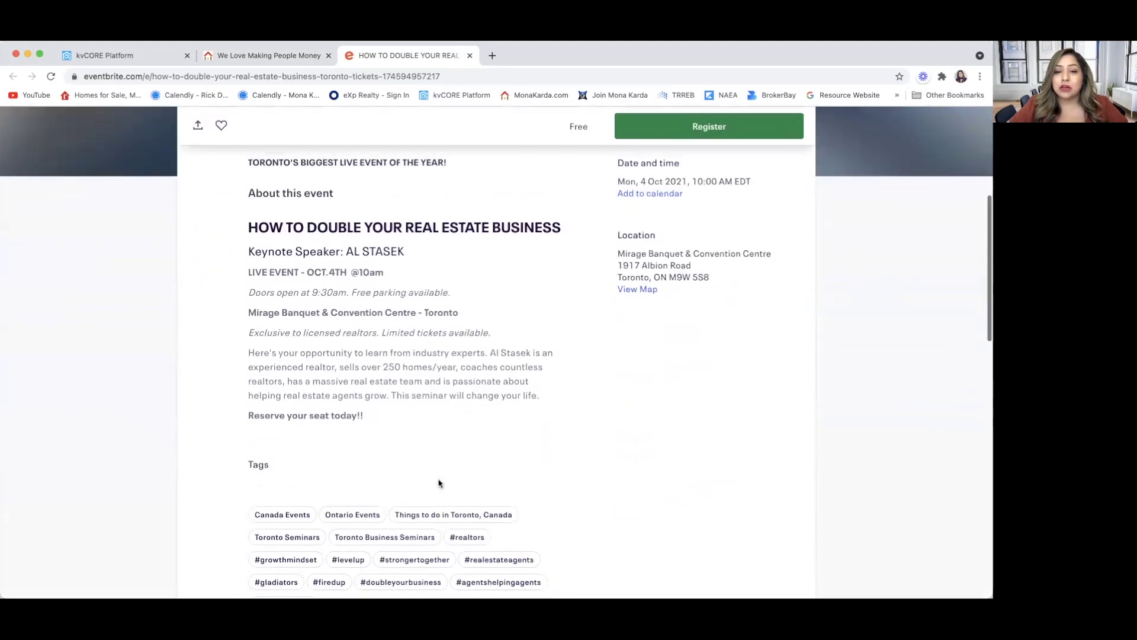
{"action": "scroll", "coordinate": [439, 482], "scroll_direction": "up", "scroll_amount": 3}
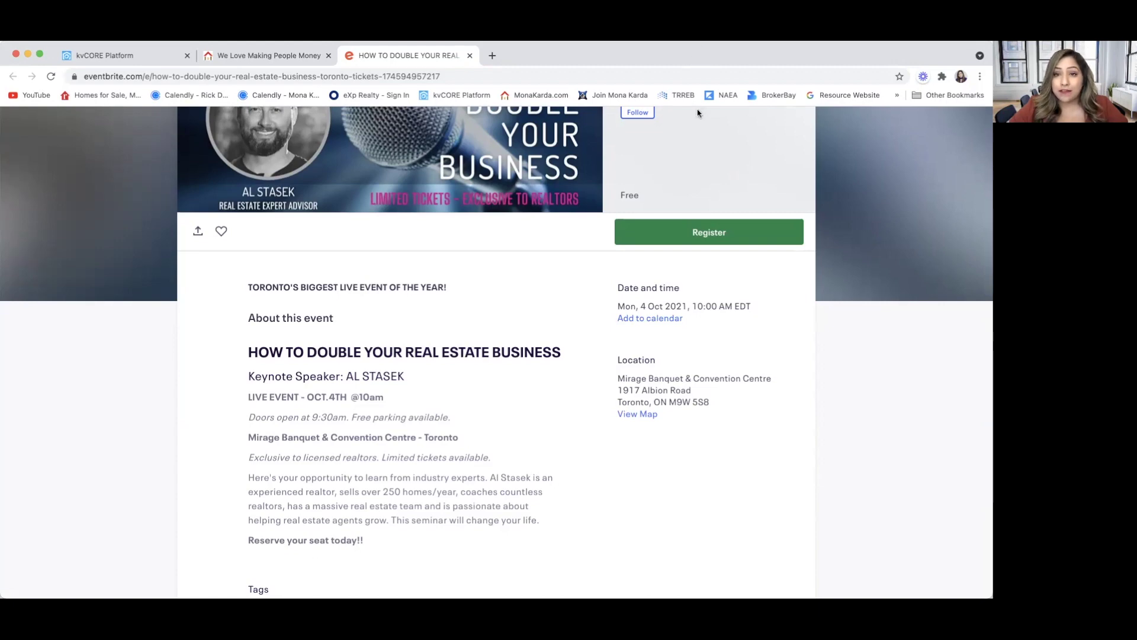
{"action": "left_click", "coordinate": [470, 55]}
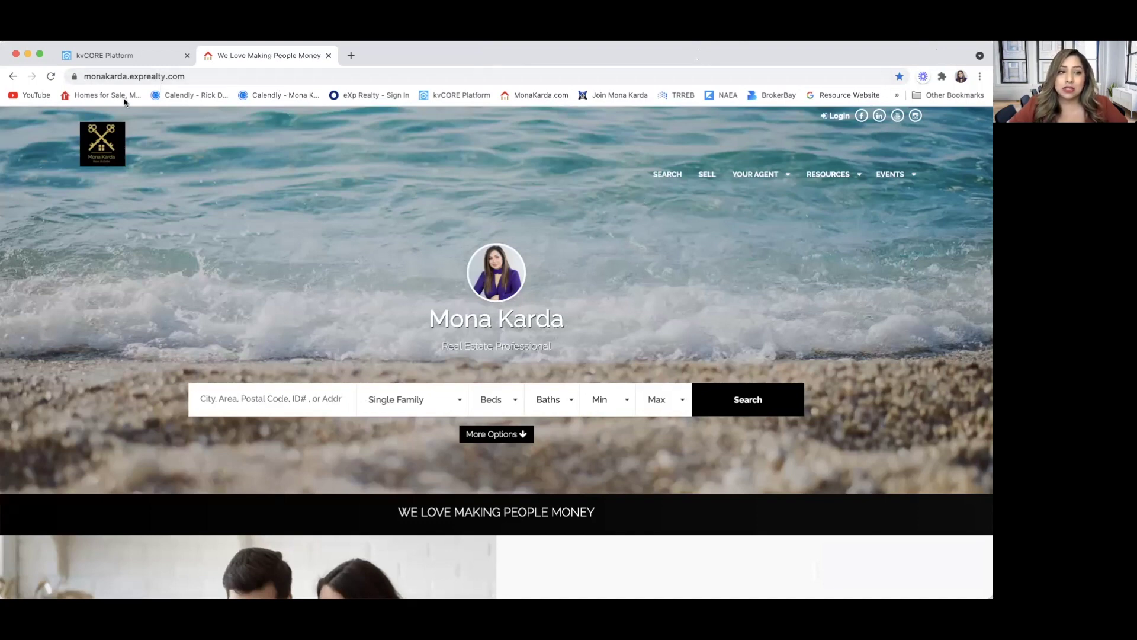
Back in the website manager, open View/Edit for Service Areas and SEO in Site Content.
{"action": "left_click", "coordinate": [134, 57]}
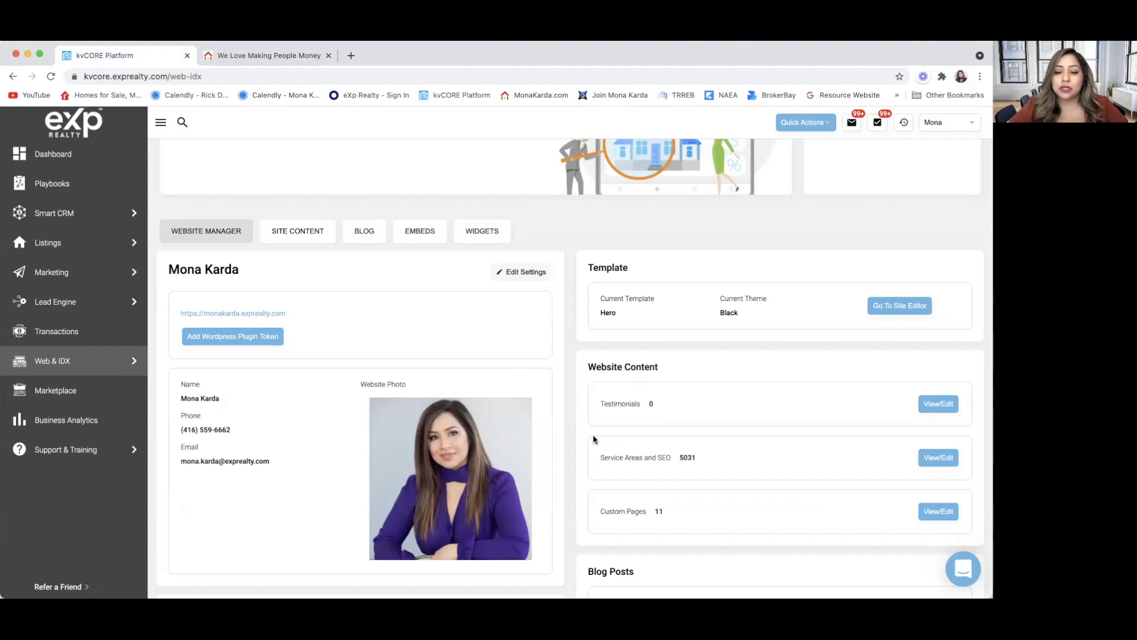
{"action": "scroll", "coordinate": [577, 465], "scroll_direction": "down", "scroll_amount": 2}
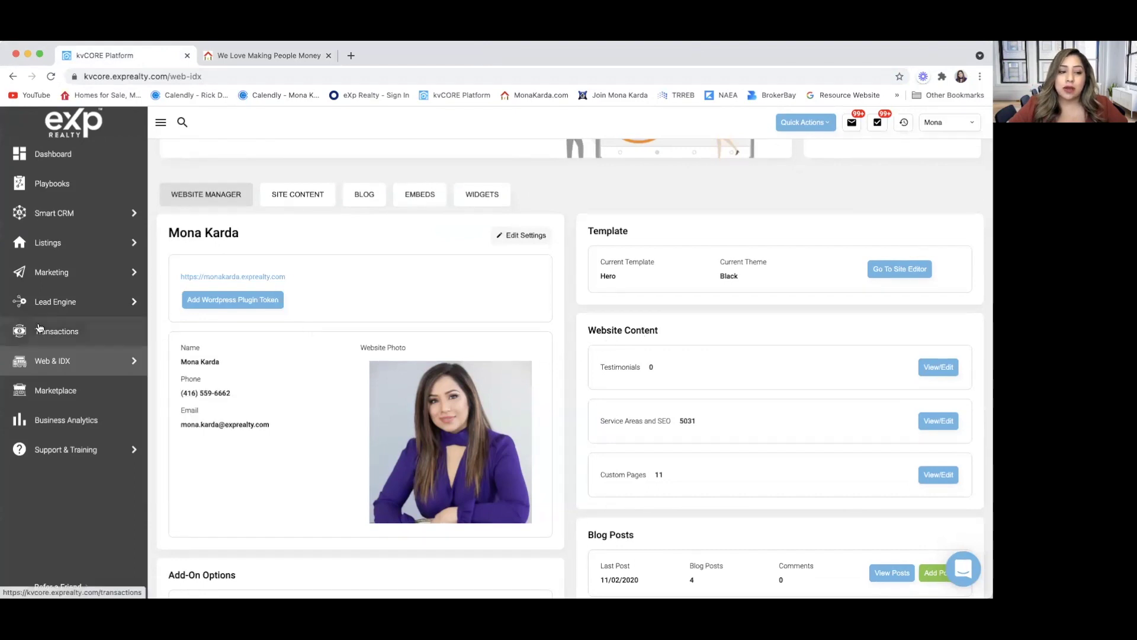
{"action": "mouse_move", "coordinate": [40, 363]}
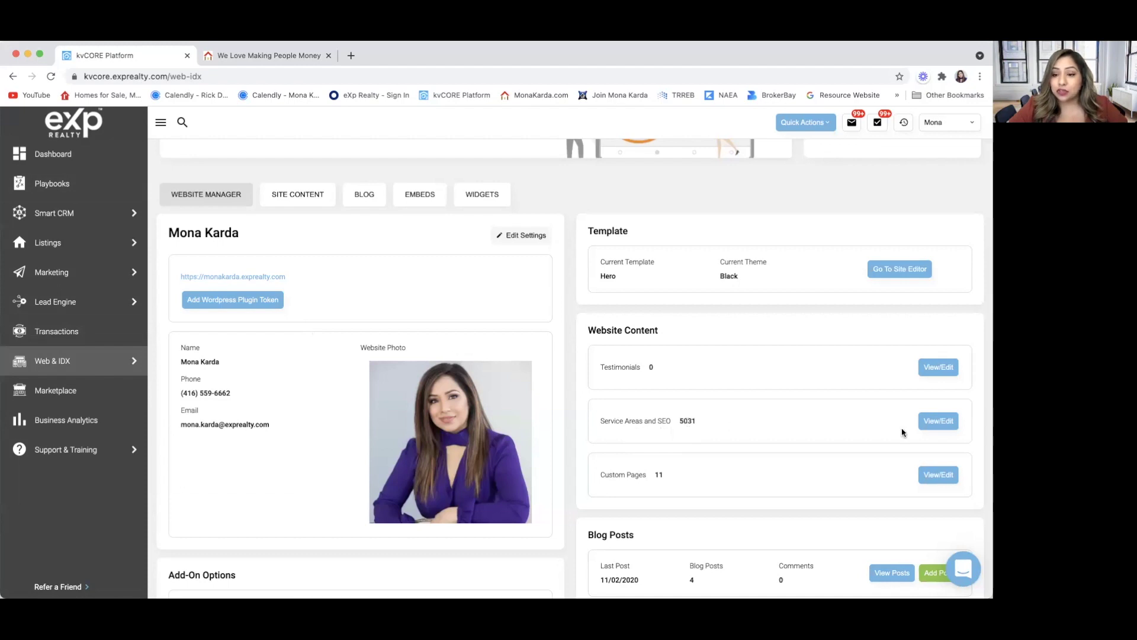
{"action": "left_click", "coordinate": [939, 422]}
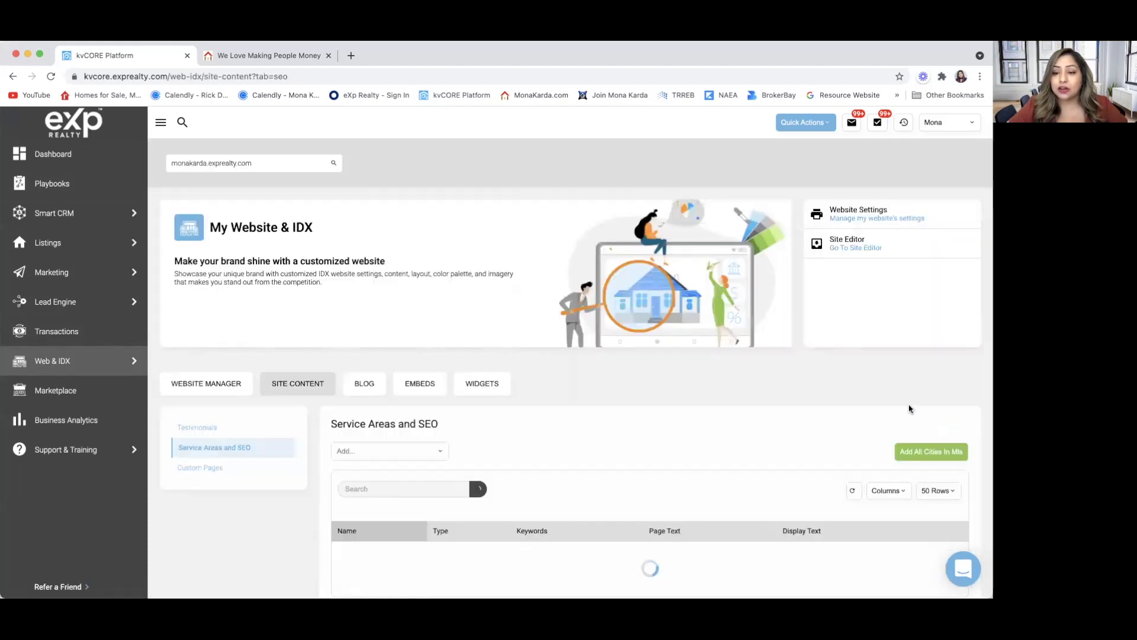
{"action": "scroll", "coordinate": [788, 456], "scroll_direction": "down", "scroll_amount": 3}
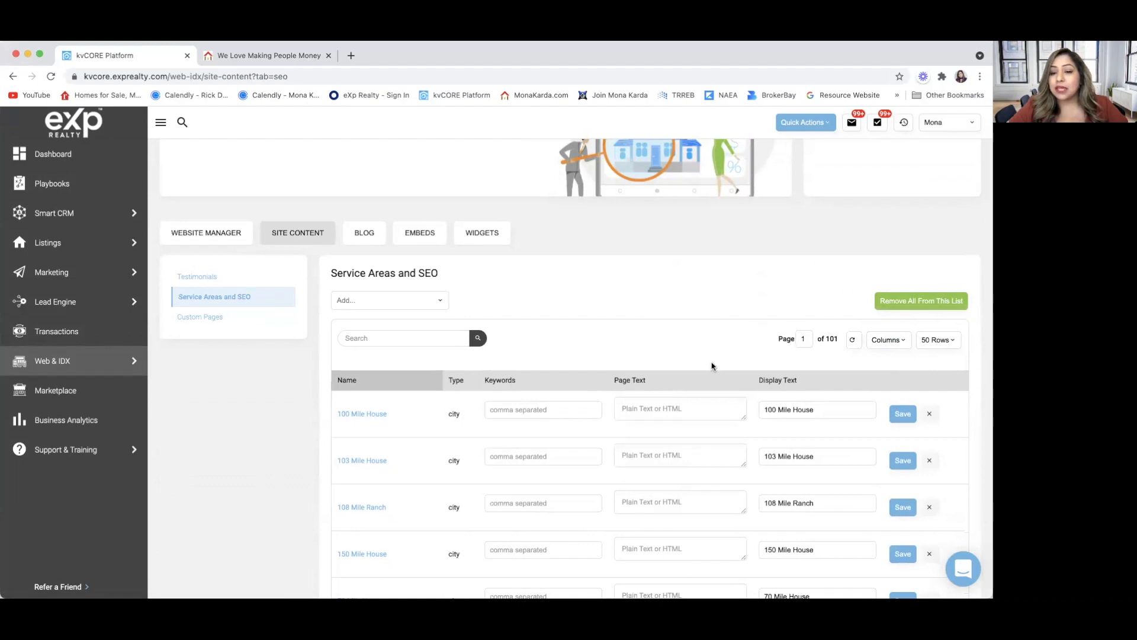
{"action": "scroll", "coordinate": [708, 383], "scroll_direction": "down", "scroll_amount": 1}
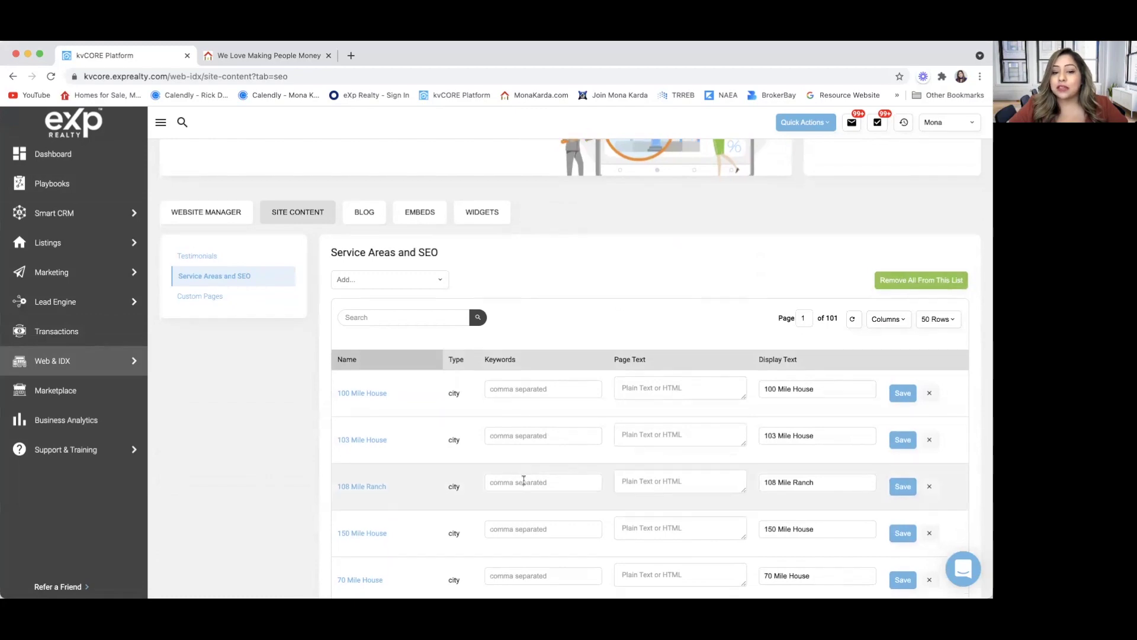
{"action": "scroll", "coordinate": [524, 481], "scroll_direction": "down", "scroll_amount": 6}
{"action": "scroll", "coordinate": [523, 484], "scroll_direction": "down", "scroll_amount": 5}
{"action": "scroll", "coordinate": [524, 485], "scroll_direction": "up", "scroll_amount": 12}
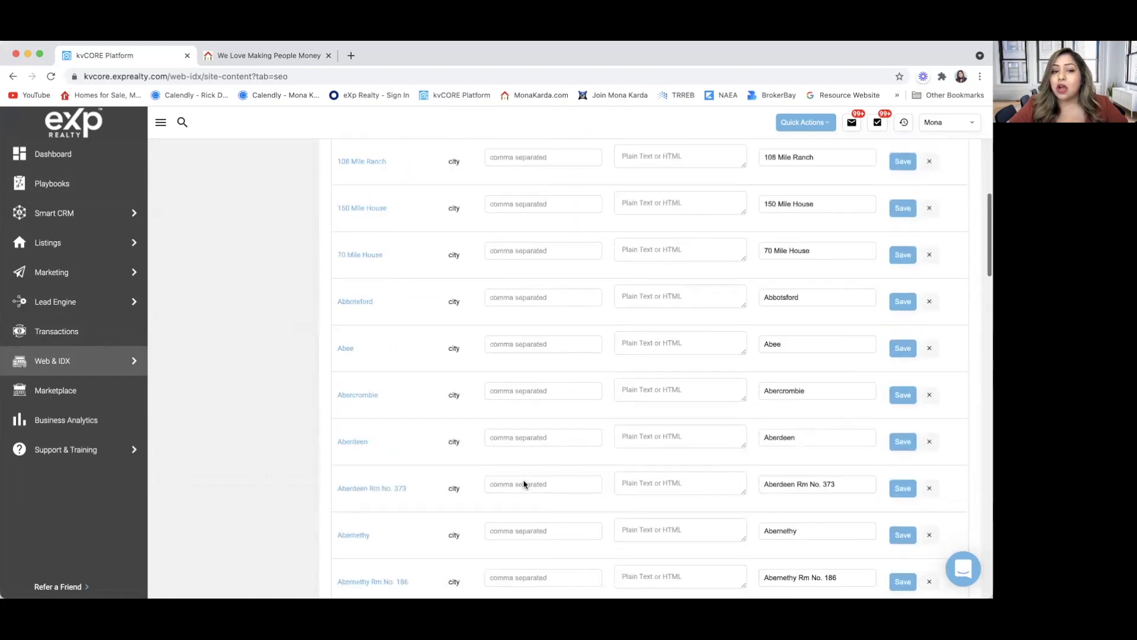
{"action": "scroll", "coordinate": [527, 480], "scroll_direction": "down", "scroll_amount": 1}
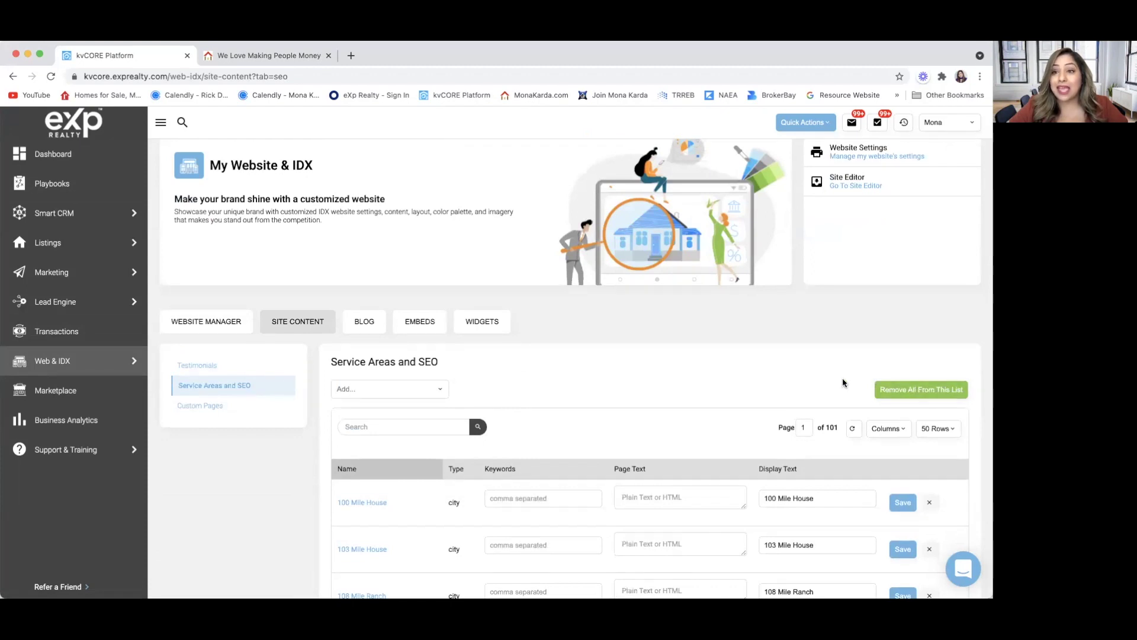
{"action": "scroll", "coordinate": [600, 441], "scroll_direction": "down", "scroll_amount": 1}
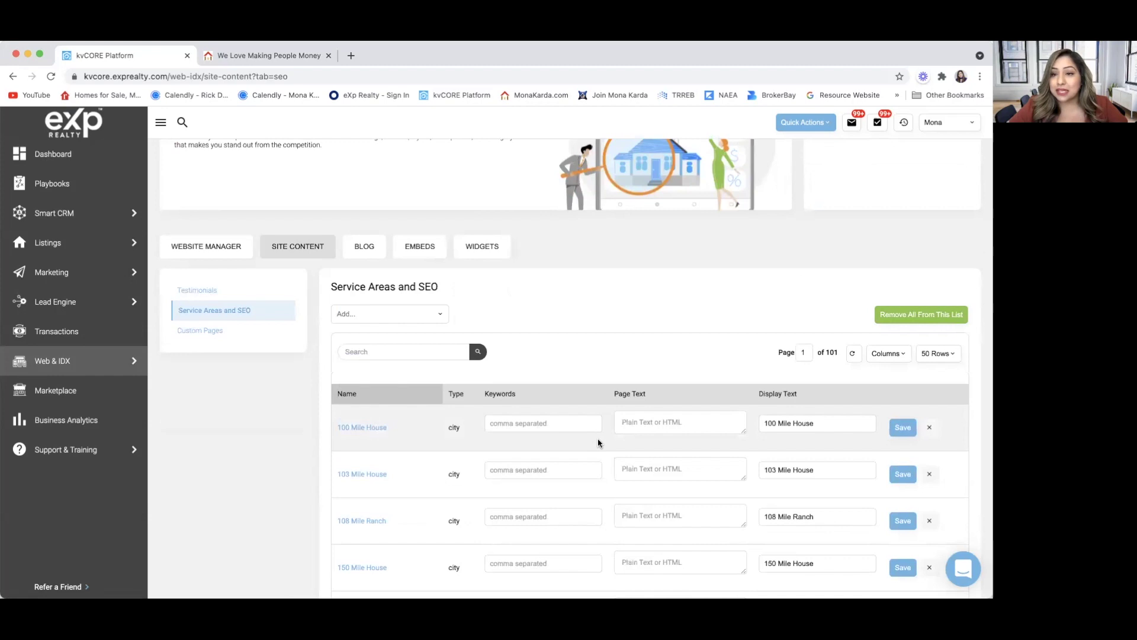
{"action": "scroll", "coordinate": [598, 439], "scroll_direction": "down", "scroll_amount": 1}
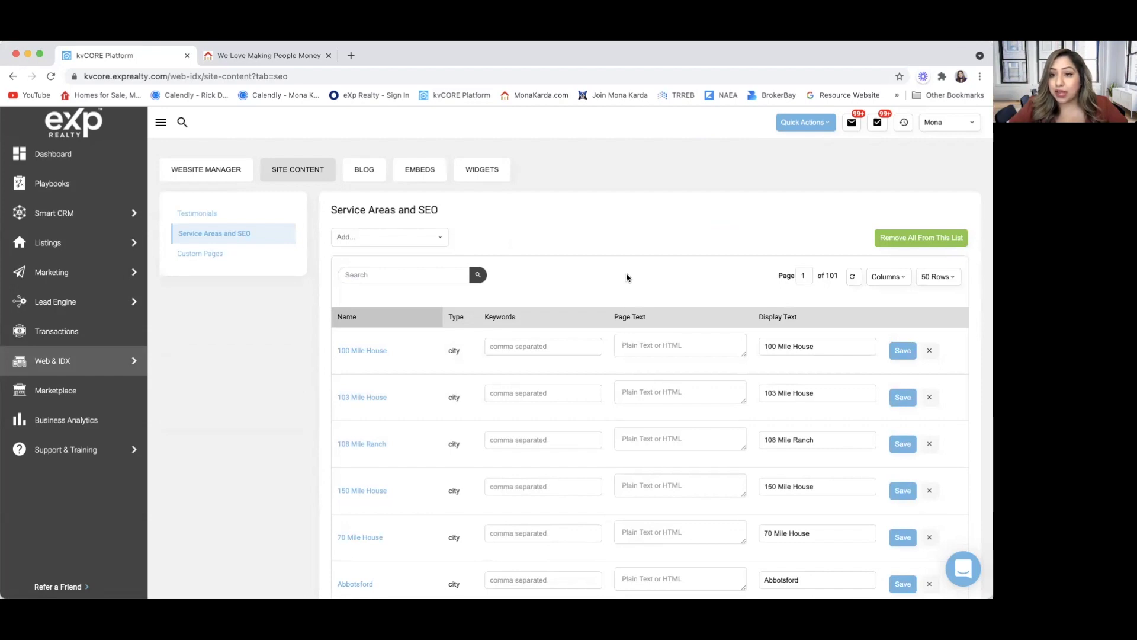
{"action": "scroll", "coordinate": [628, 278], "scroll_direction": "down", "scroll_amount": 1}
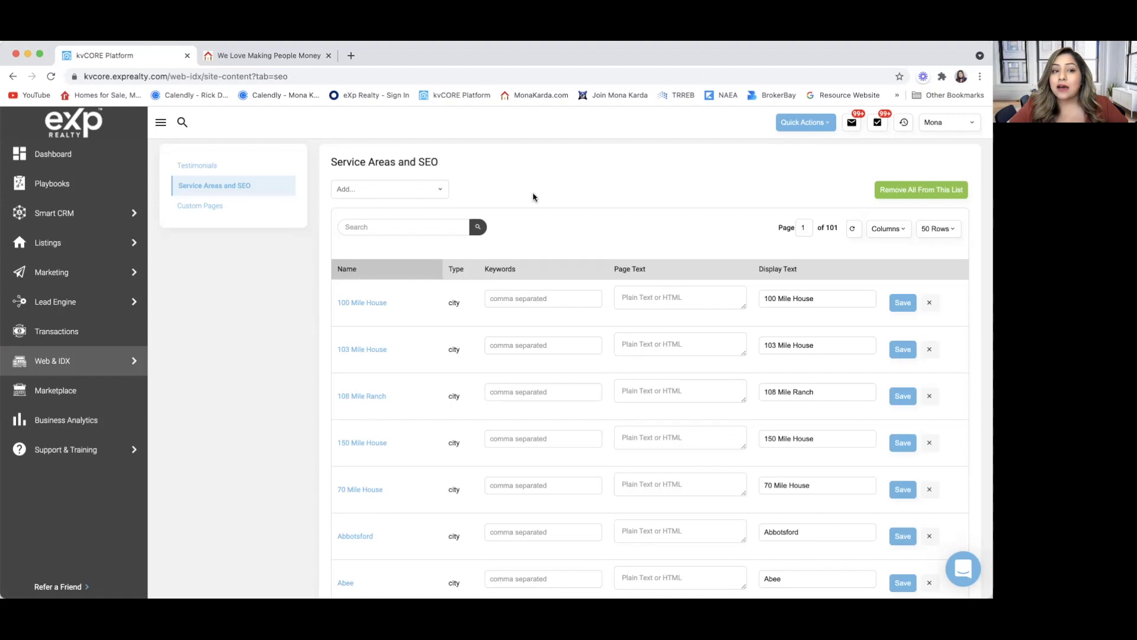
{"action": "scroll", "coordinate": [616, 224], "scroll_direction": "up", "scroll_amount": 1}
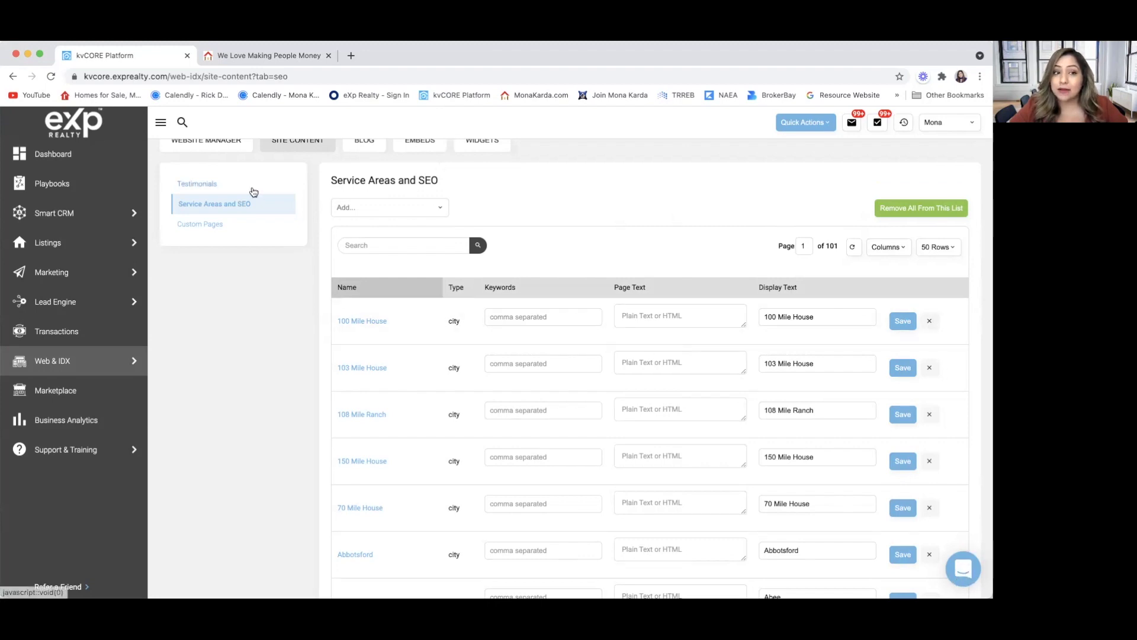
{"action": "scroll", "coordinate": [251, 190], "scroll_direction": "up", "scroll_amount": 2}
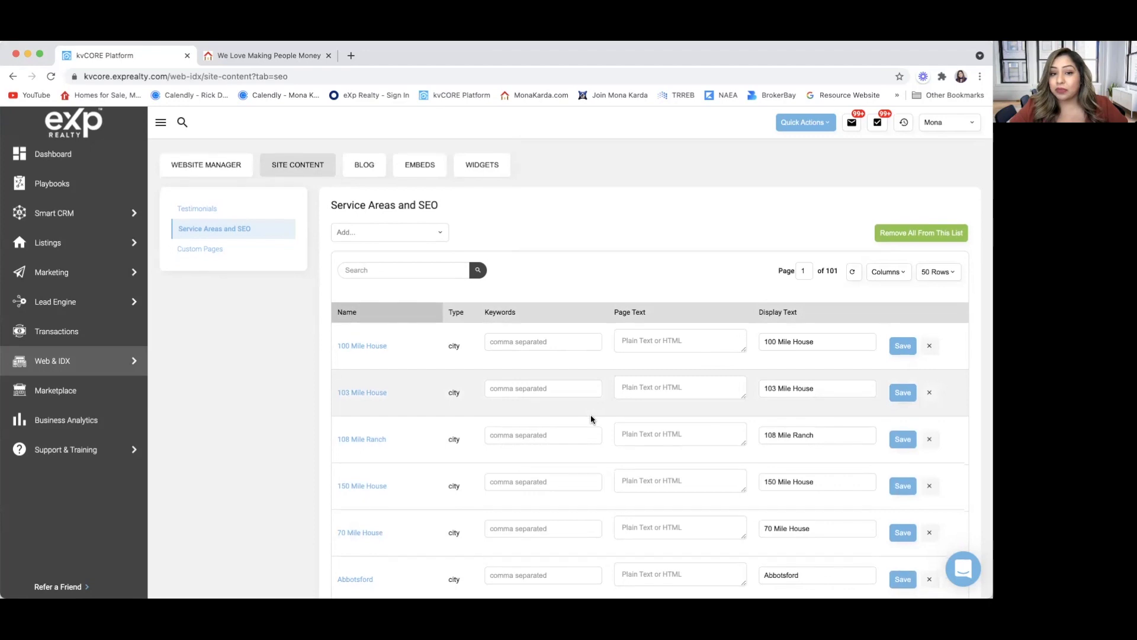
{"action": "scroll", "coordinate": [574, 385], "scroll_direction": "down", "scroll_amount": 1}
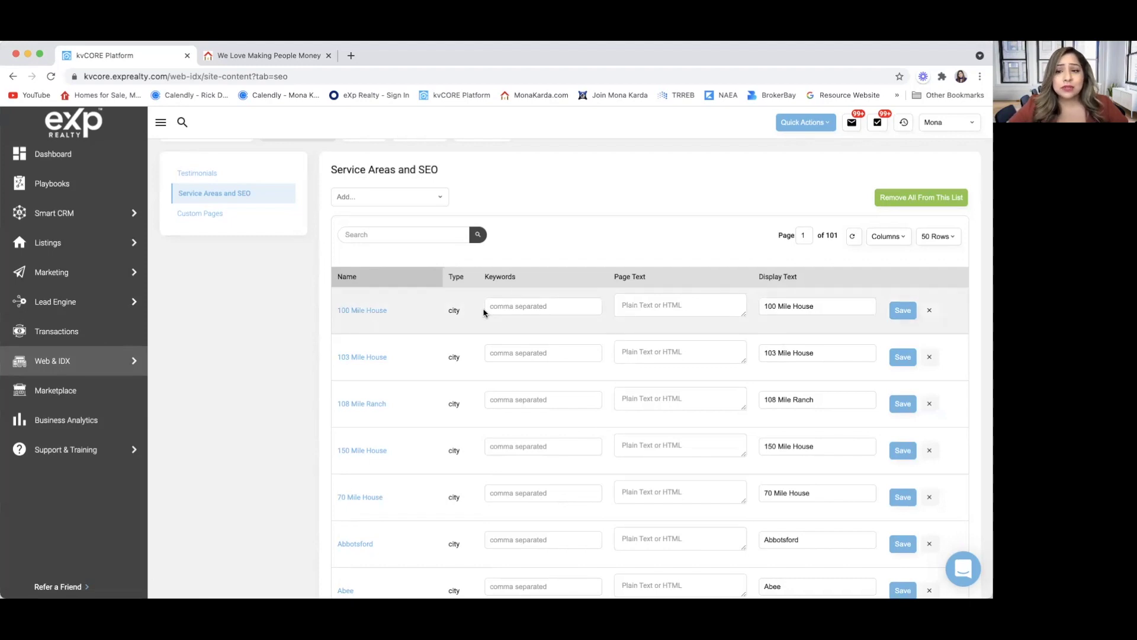
Open the agent website's settings from the Website Manager overview and glance at the live site.
{"action": "left_click", "coordinate": [199, 215]}
{"action": "scroll", "coordinate": [200, 214], "scroll_direction": "up", "scroll_amount": 5}
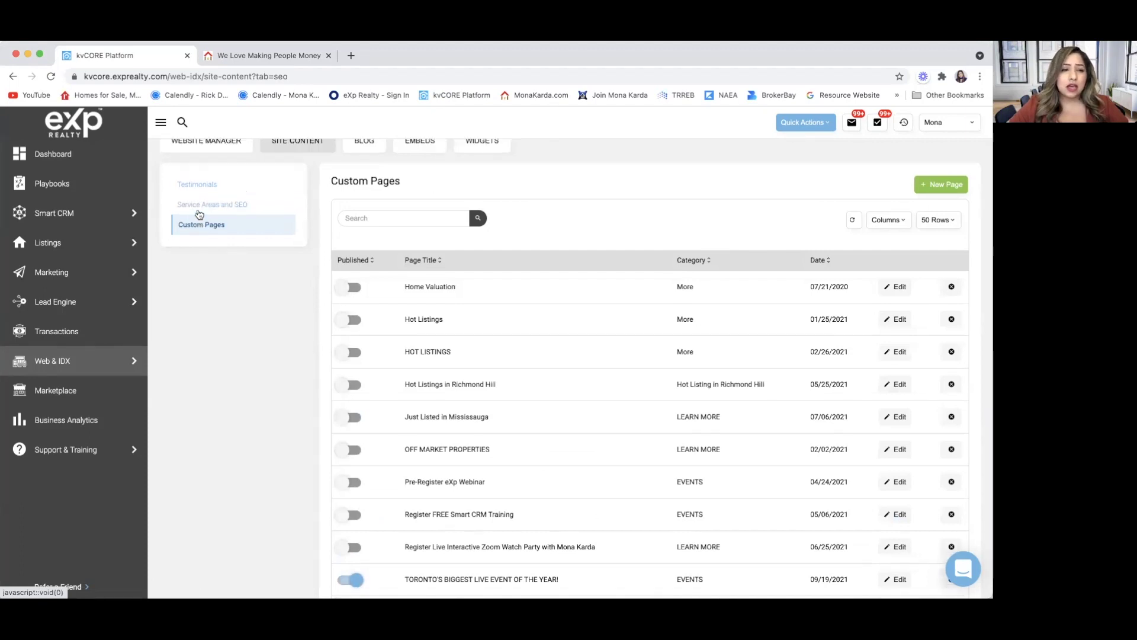
{"action": "left_click", "coordinate": [200, 254]}
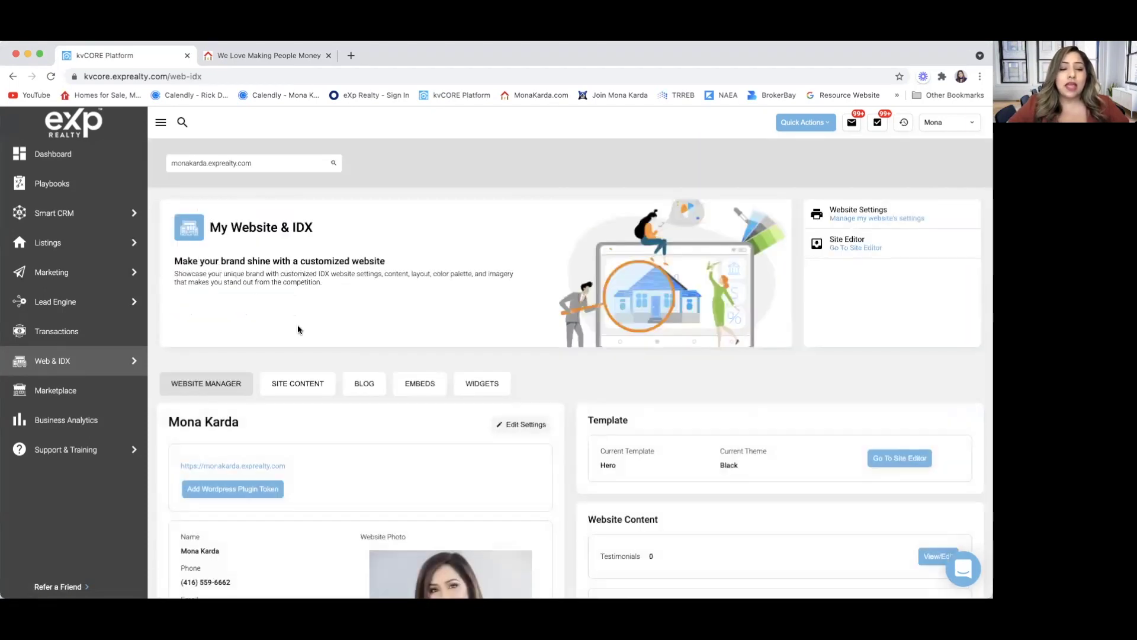
{"action": "scroll", "coordinate": [325, 536], "scroll_direction": "down", "scroll_amount": 1}
{"action": "scroll", "coordinate": [323, 531], "scroll_direction": "down", "scroll_amount": 2}
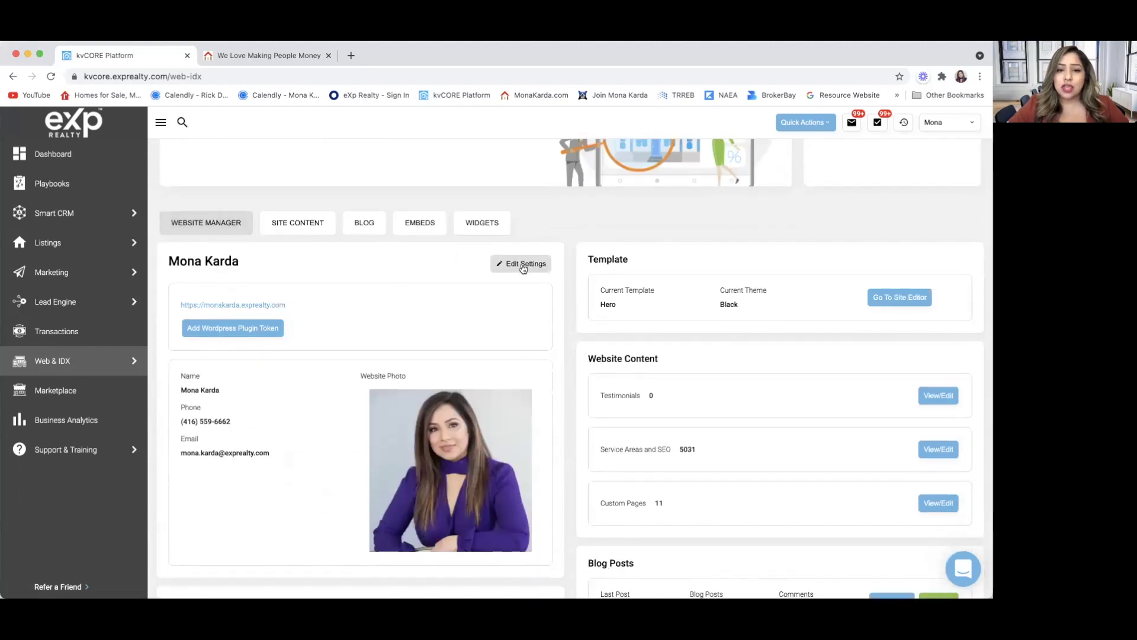
{"action": "left_click", "coordinate": [522, 265]}
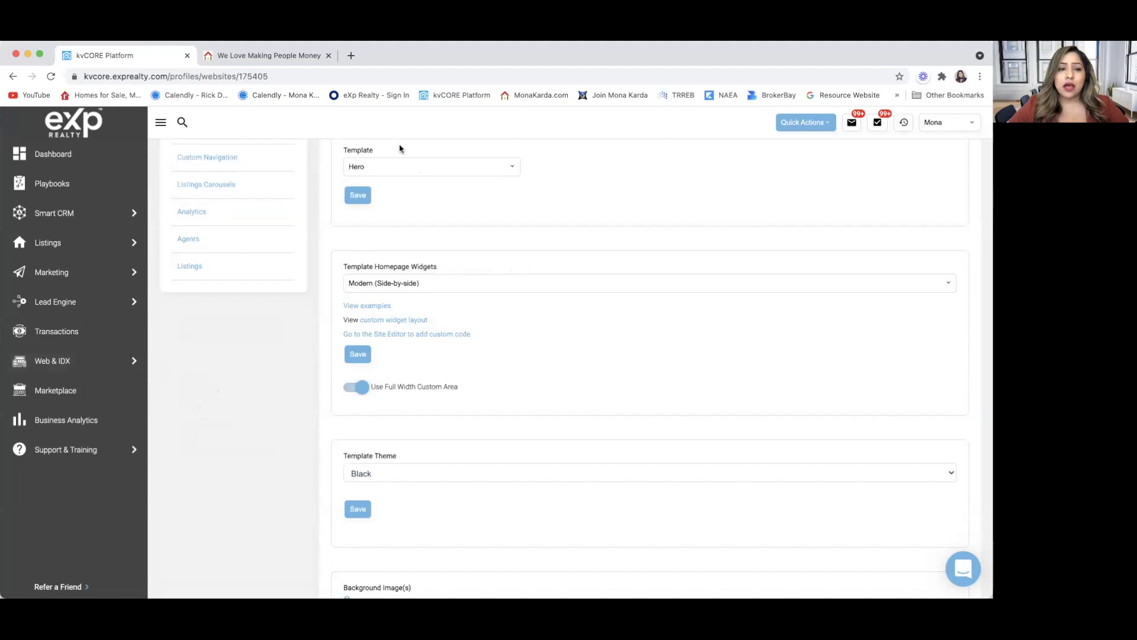
{"action": "left_click", "coordinate": [292, 56]}
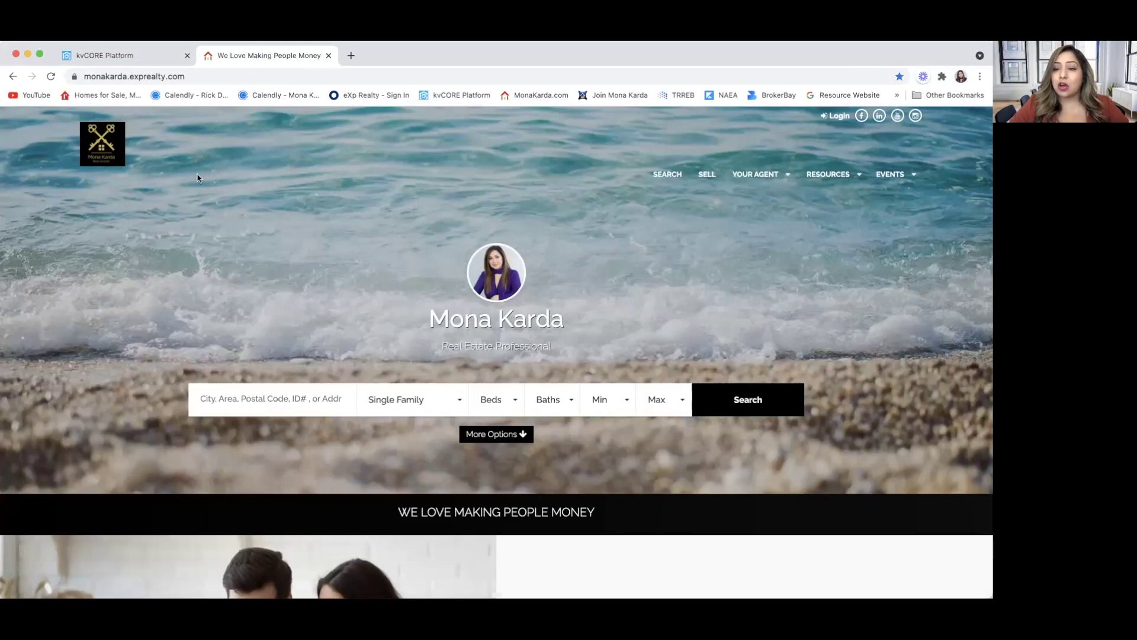
{"action": "left_click", "coordinate": [126, 57]}
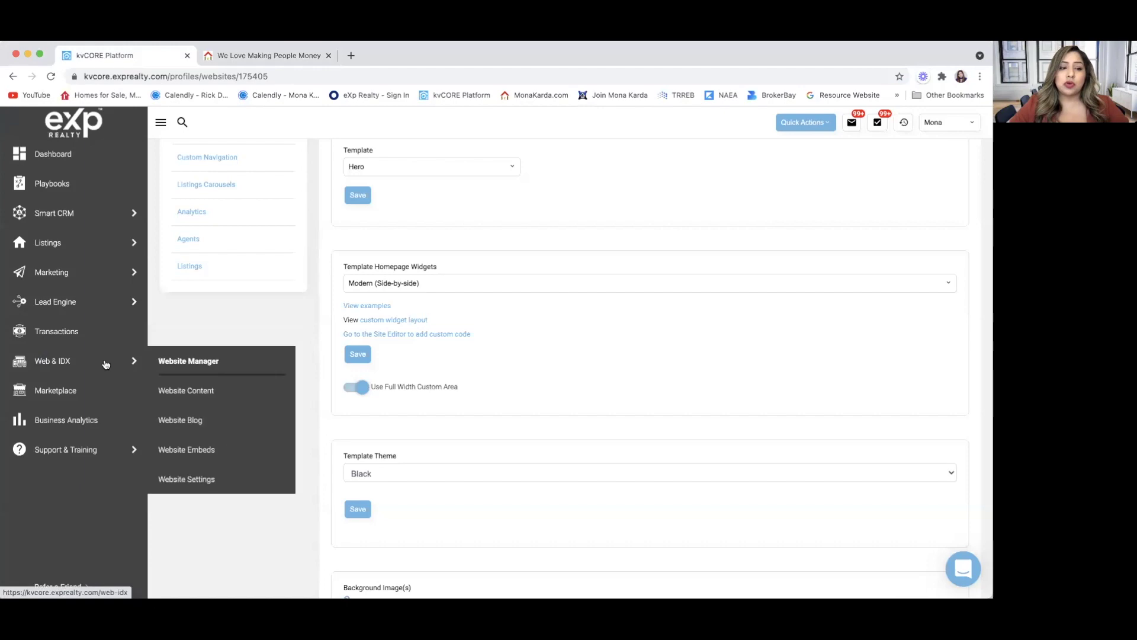
Return to the Website Manager overview and reopen the website settings.
{"action": "scroll", "coordinate": [223, 280], "scroll_direction": "up", "scroll_amount": 3}
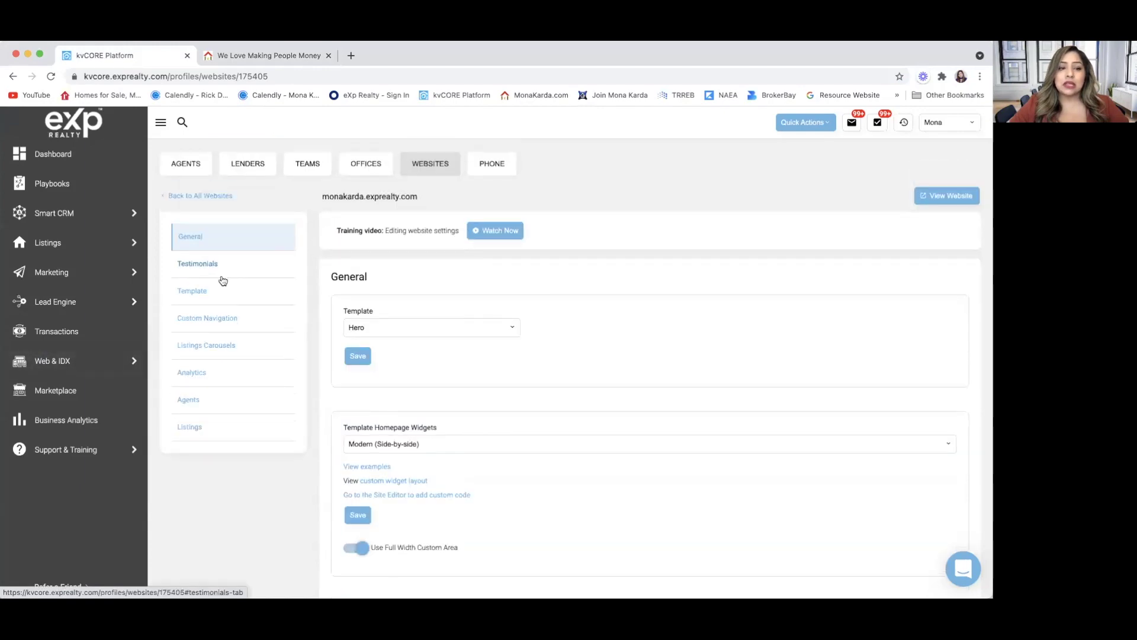
{"action": "mouse_move", "coordinate": [115, 367]}
{"action": "left_click", "coordinate": [196, 361]}
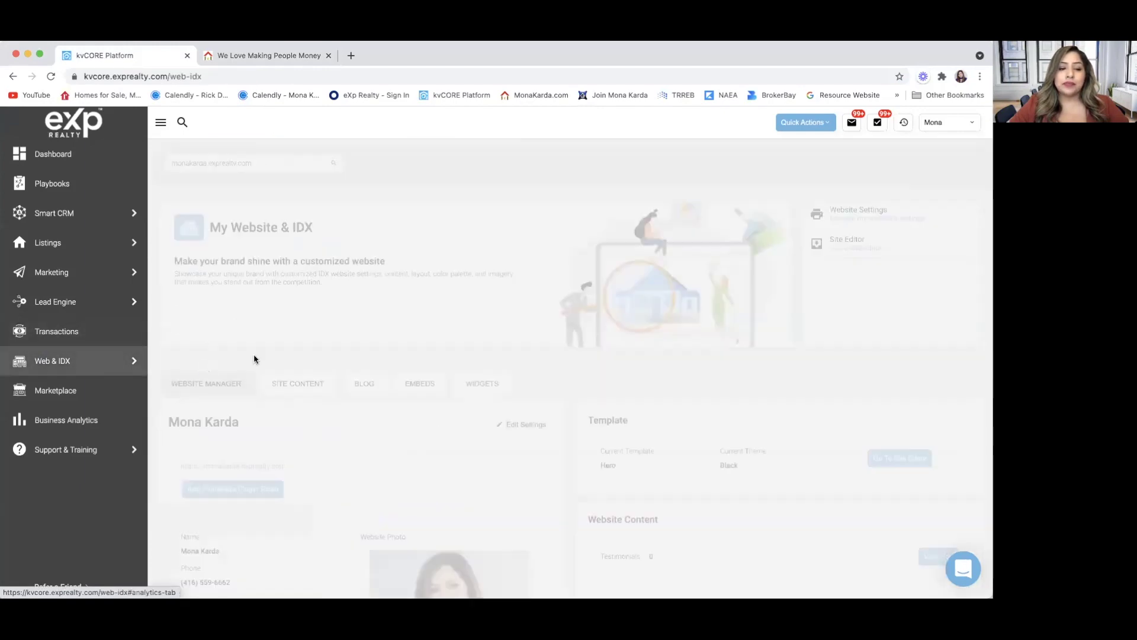
{"action": "scroll", "coordinate": [313, 370], "scroll_direction": "down", "scroll_amount": 3}
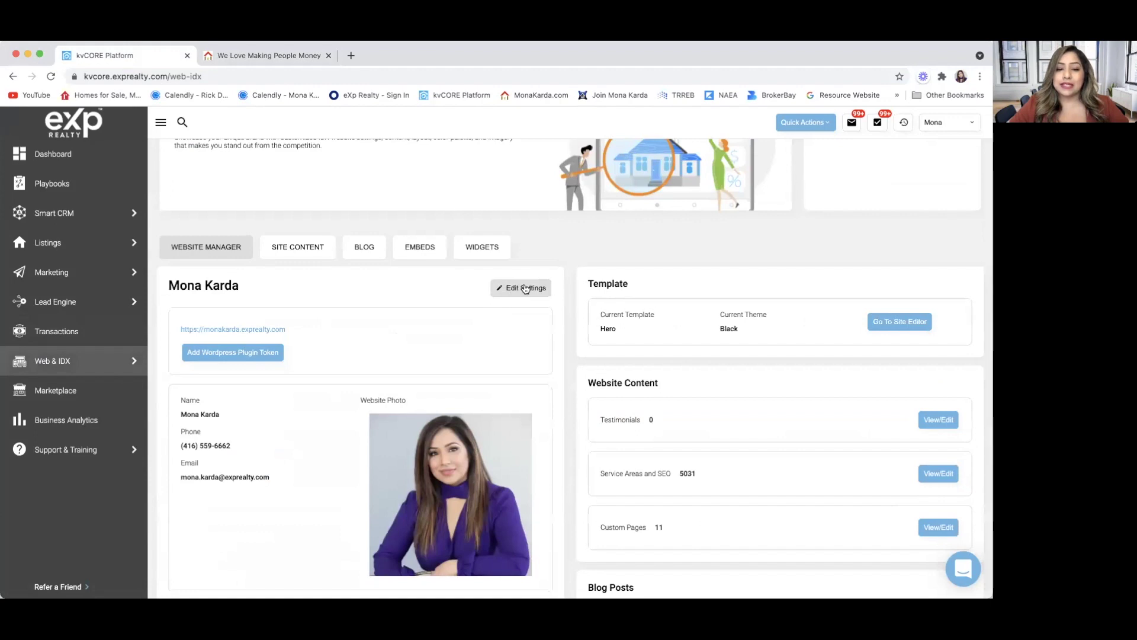
{"action": "left_click", "coordinate": [523, 287]}
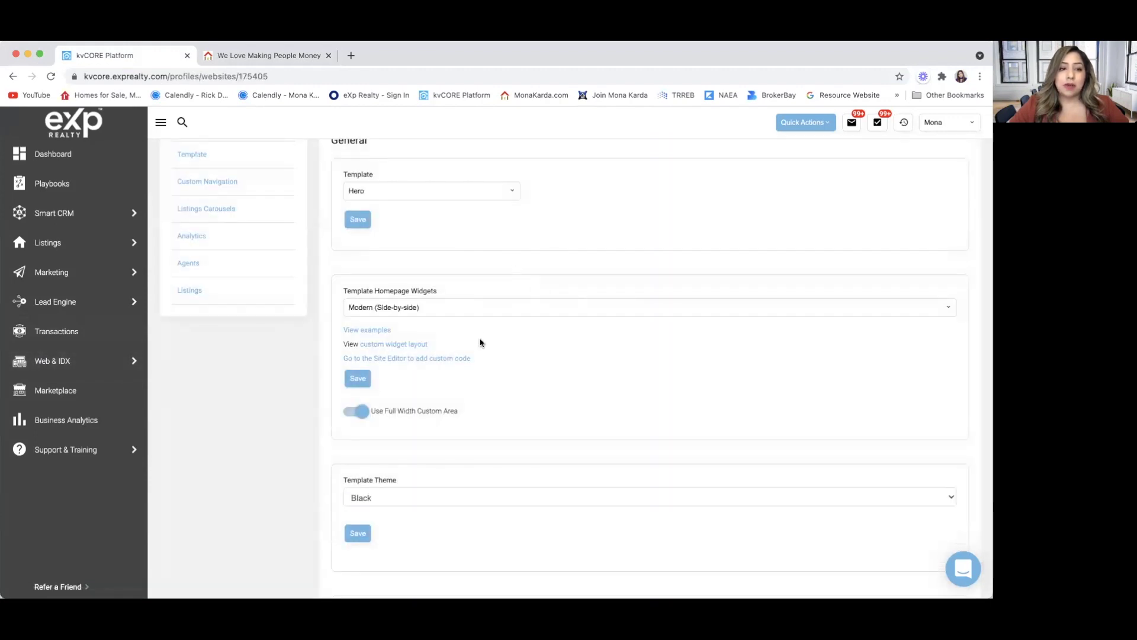
{"action": "scroll", "coordinate": [480, 344], "scroll_direction": "up", "scroll_amount": 1}
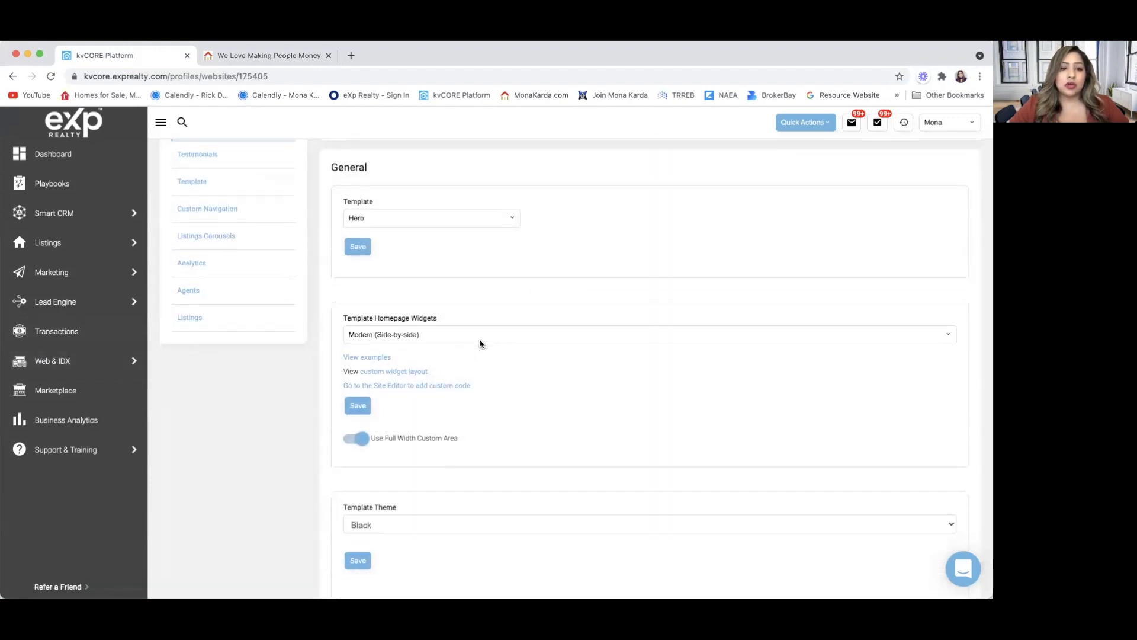
{"action": "scroll", "coordinate": [480, 343], "scroll_direction": "up", "scroll_amount": 1}
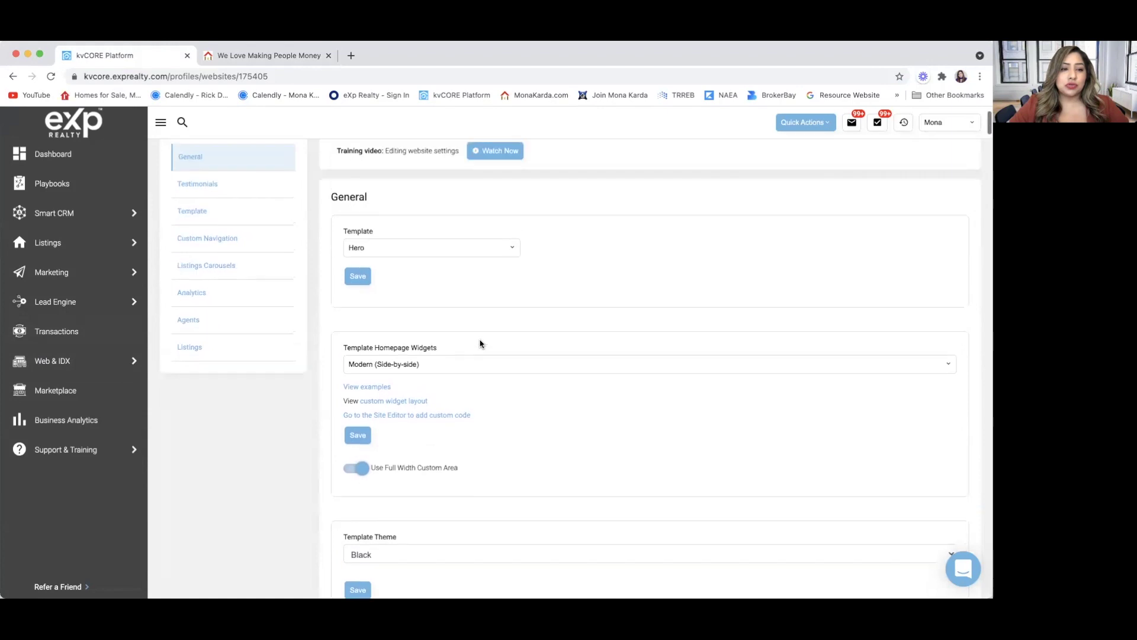
Review the Template page (Hero template, Modern side-by-side widgets) against the live public site.
{"action": "left_click", "coordinate": [195, 216]}
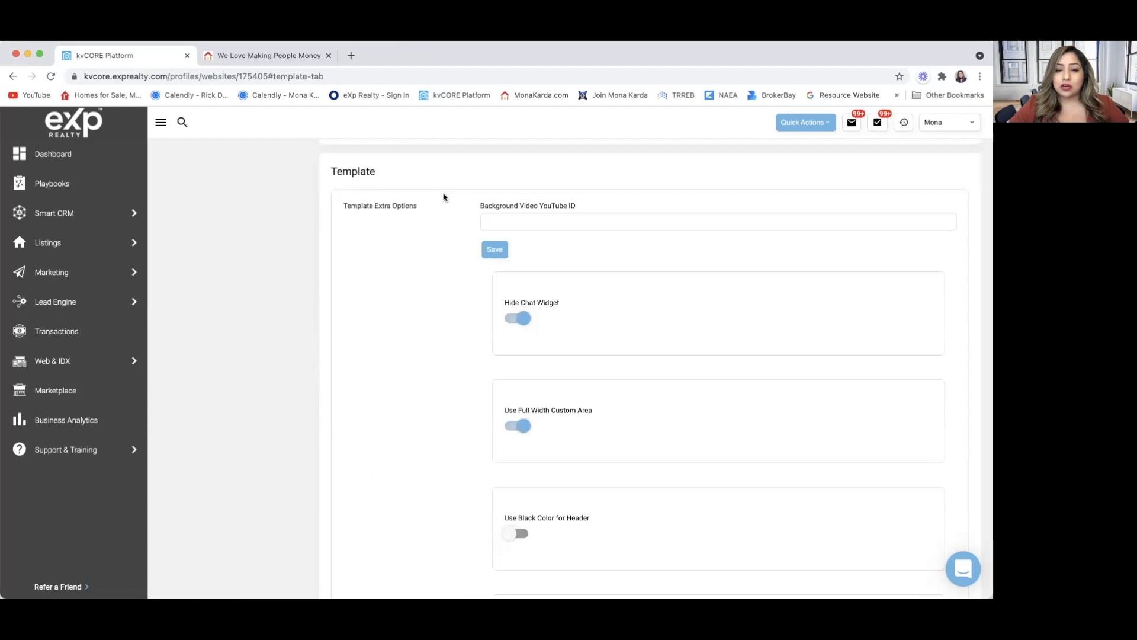
{"action": "scroll", "coordinate": [472, 340], "scroll_direction": "down", "scroll_amount": 5}
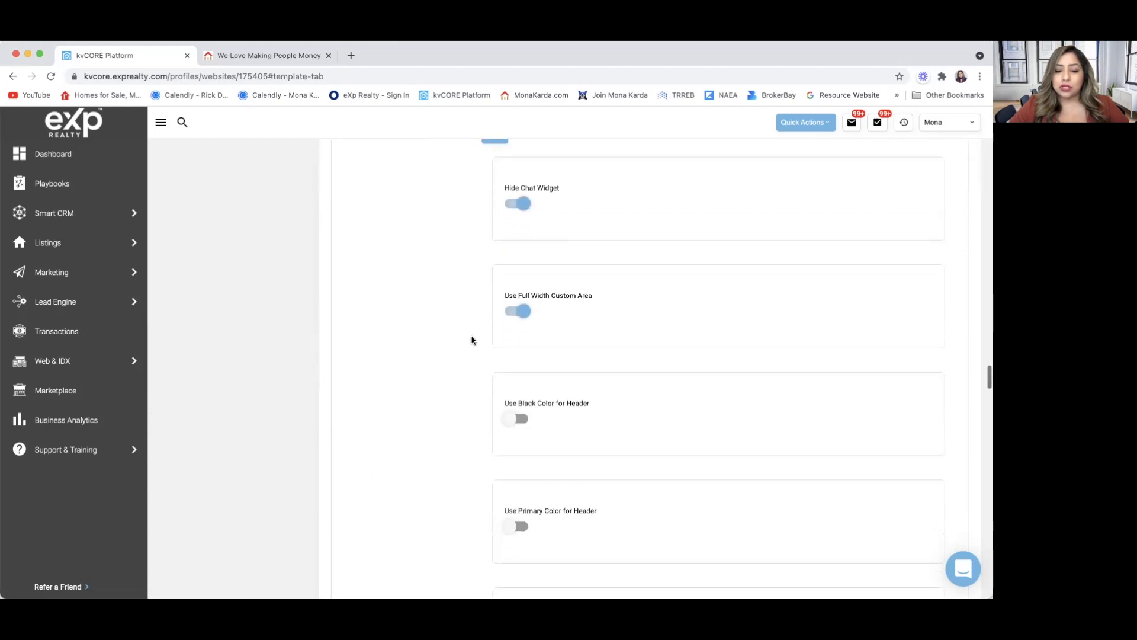
{"action": "scroll", "coordinate": [472, 340], "scroll_direction": "down", "scroll_amount": 2}
{"action": "scroll", "coordinate": [473, 341], "scroll_direction": "down", "scroll_amount": 5}
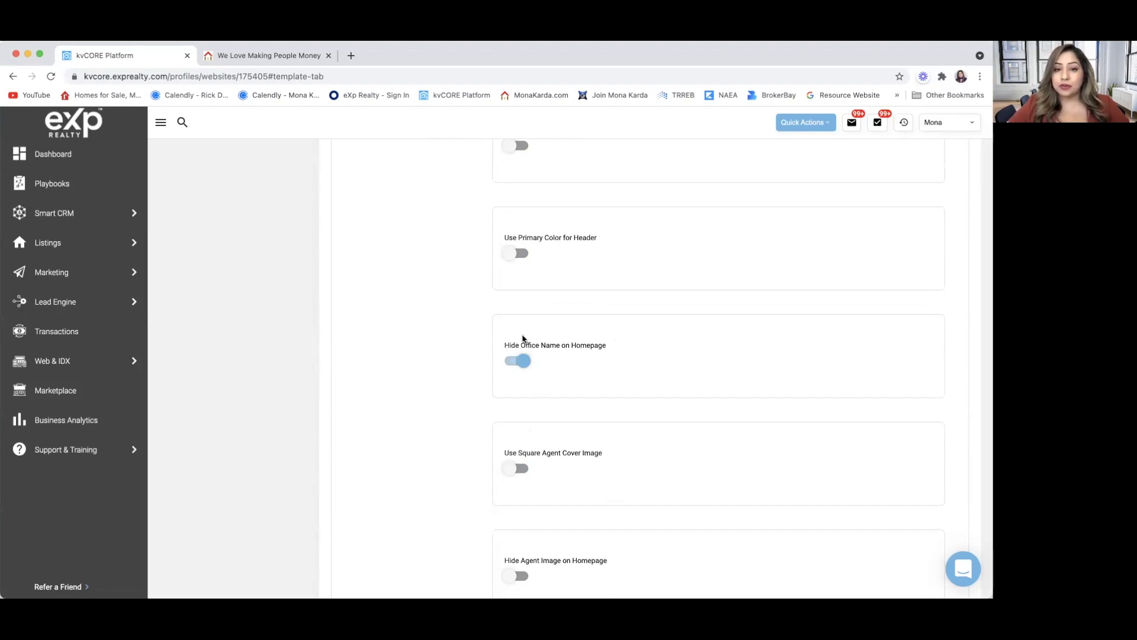
{"action": "scroll", "coordinate": [523, 339], "scroll_direction": "down", "scroll_amount": 20}
{"action": "scroll", "coordinate": [523, 335], "scroll_direction": "up", "scroll_amount": 15}
{"action": "scroll", "coordinate": [523, 339], "scroll_direction": "up", "scroll_amount": 10}
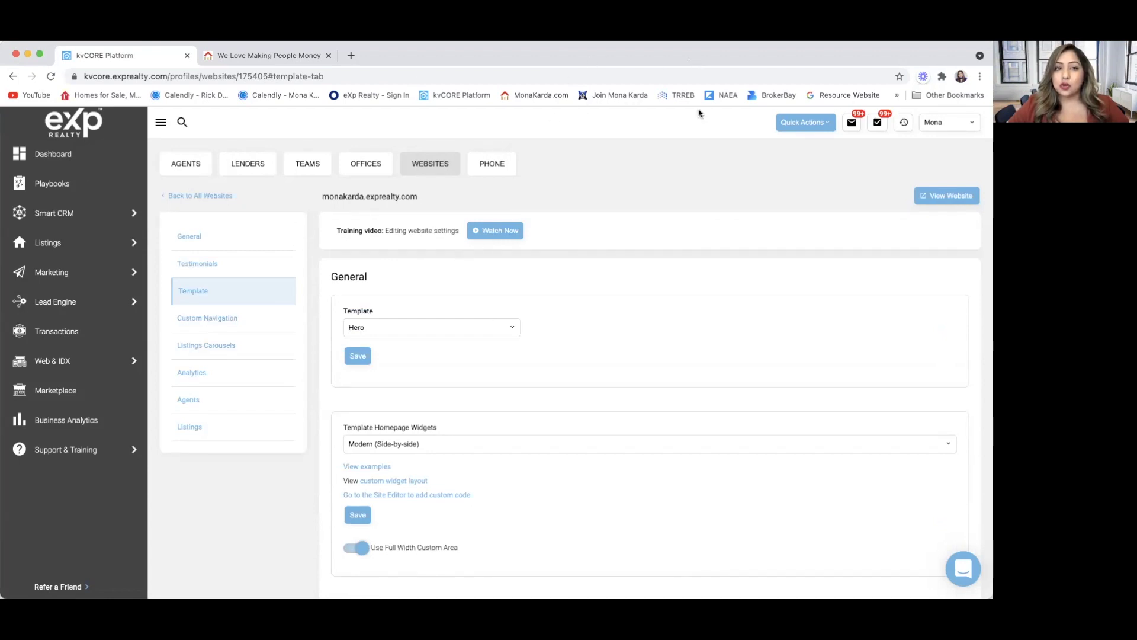
{"action": "left_click", "coordinate": [283, 55]}
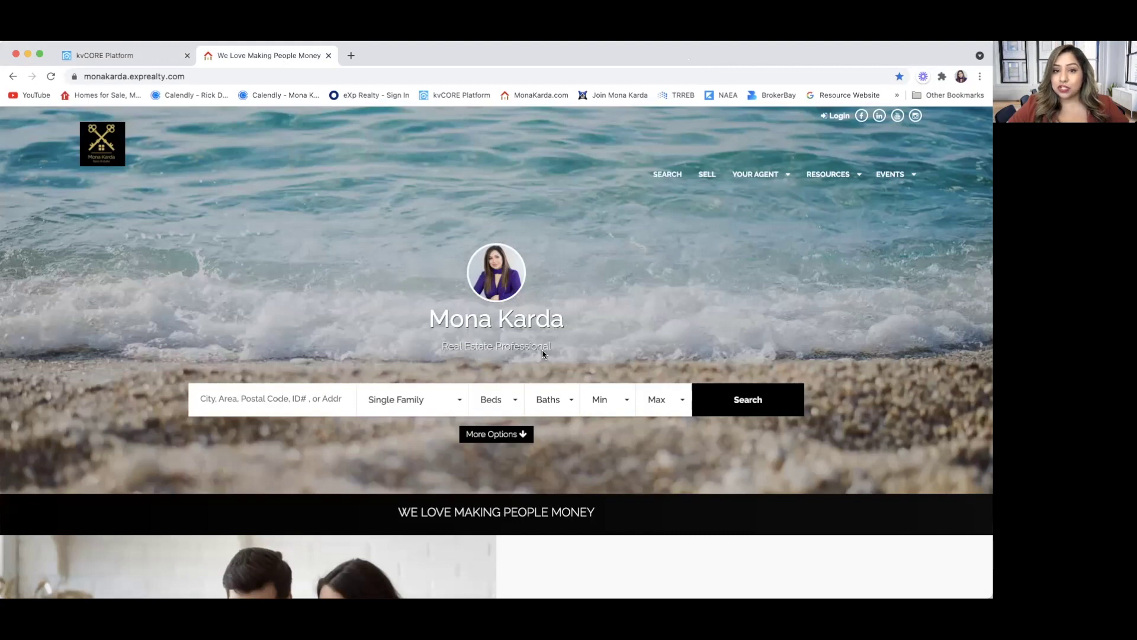
{"action": "left_click", "coordinate": [104, 58]}
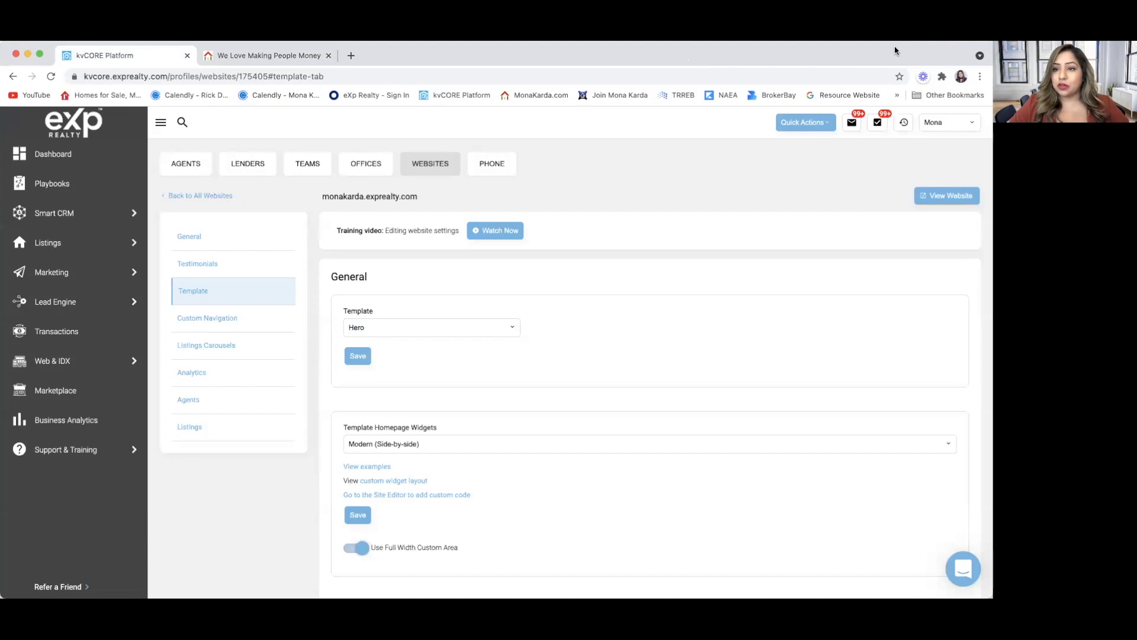
{"action": "left_click", "coordinate": [969, 124]}
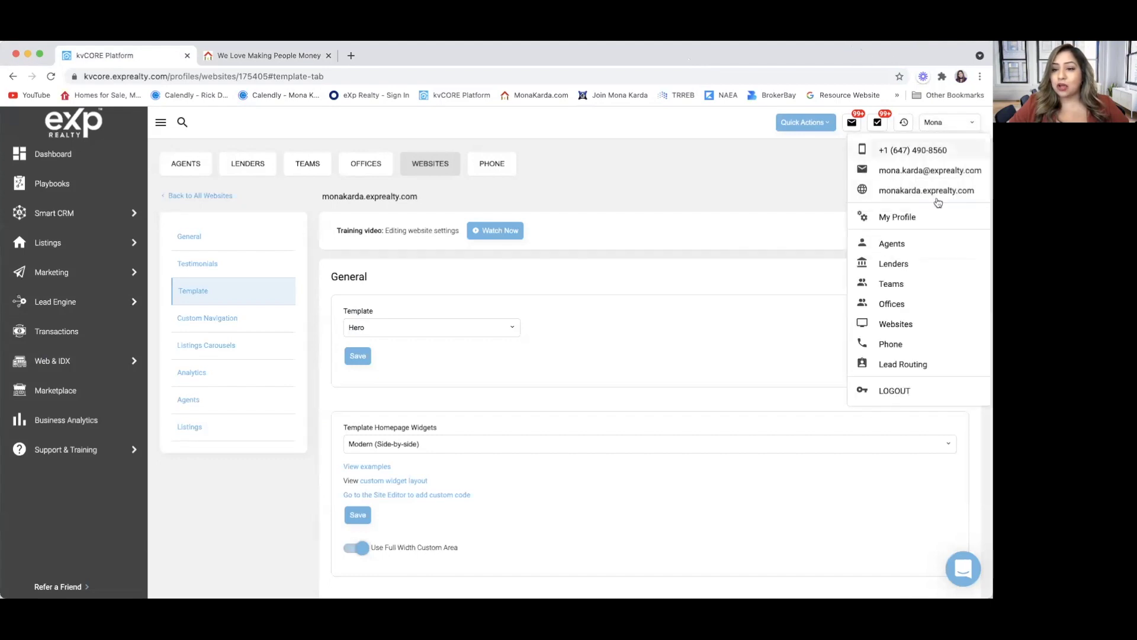
Open My Profile in edit mode, scroll its contact and social media fields, and leave unchanged.
{"action": "left_click", "coordinate": [917, 216]}
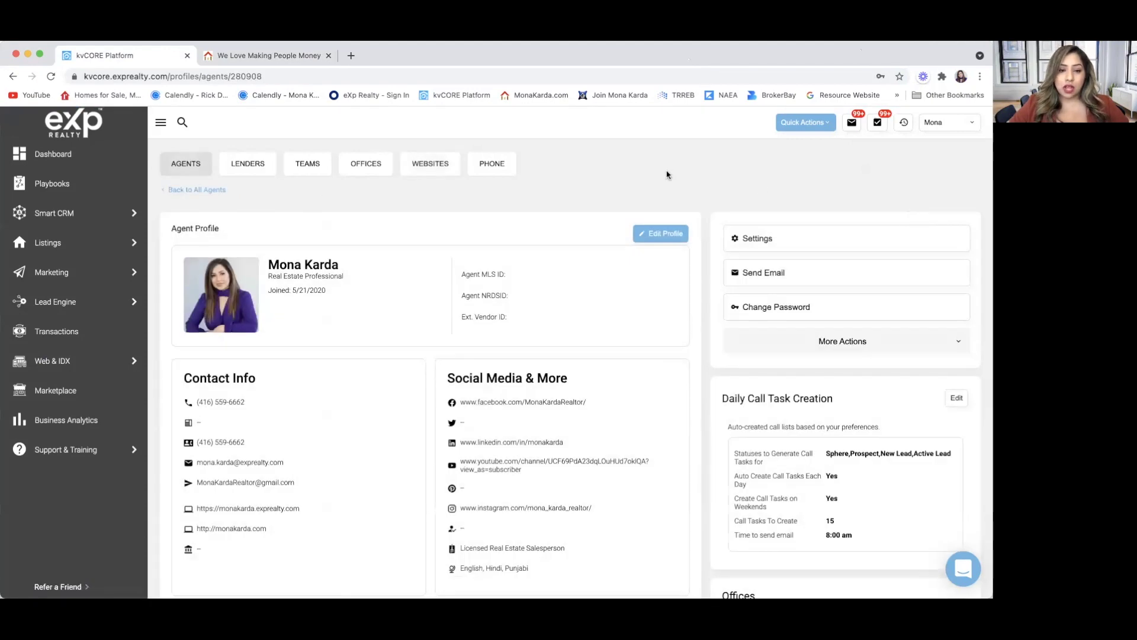
{"action": "scroll", "coordinate": [592, 272], "scroll_direction": "down", "scroll_amount": 1}
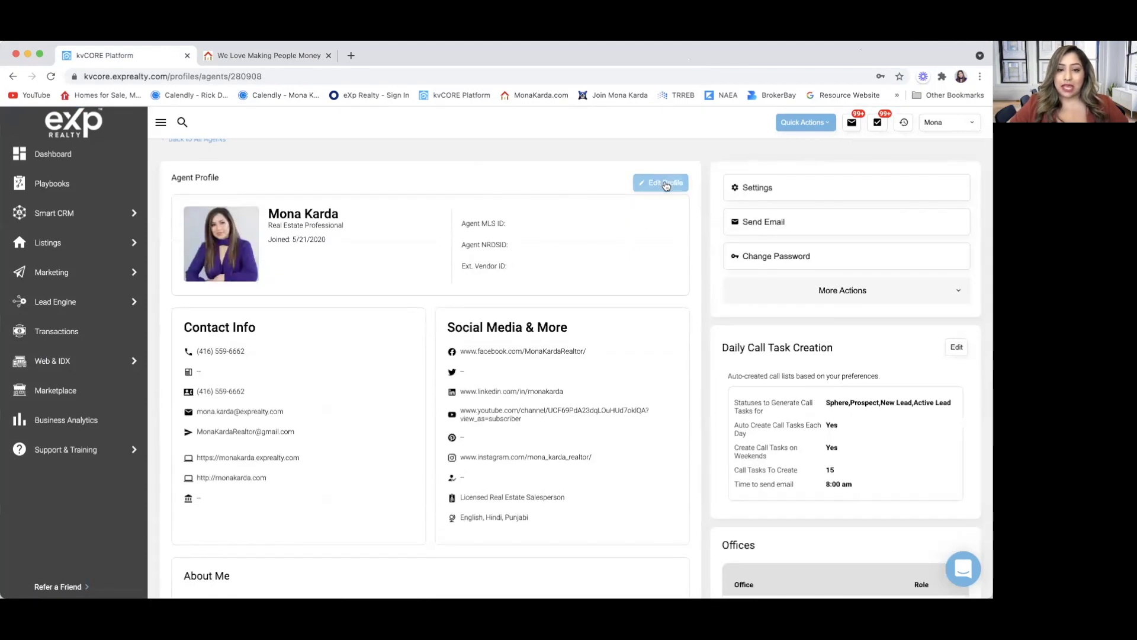
{"action": "left_click", "coordinate": [666, 184]}
{"action": "scroll", "coordinate": [470, 305], "scroll_direction": "down", "scroll_amount": 2}
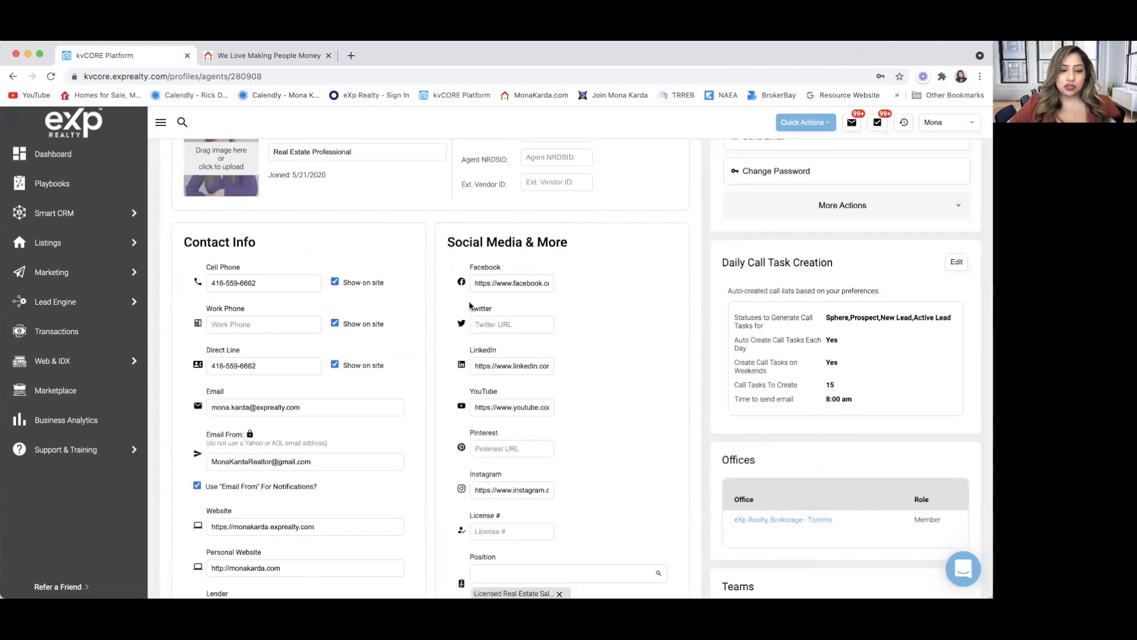
{"action": "scroll", "coordinate": [470, 305], "scroll_direction": "down", "scroll_amount": 2}
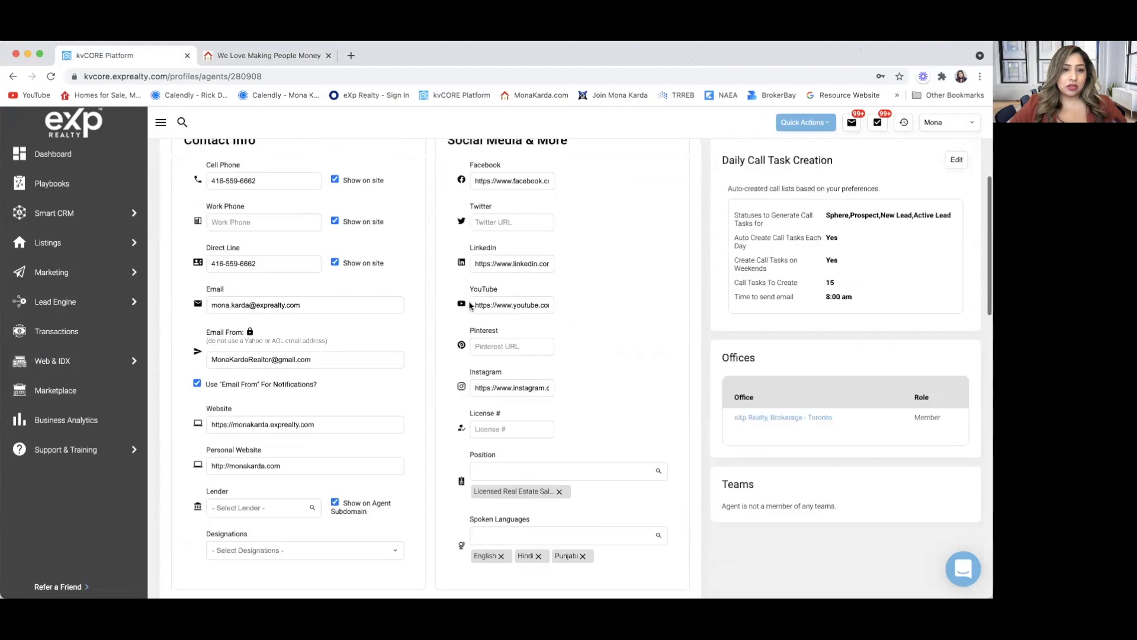
{"action": "scroll", "coordinate": [248, 176], "scroll_direction": "up", "scroll_amount": 4}
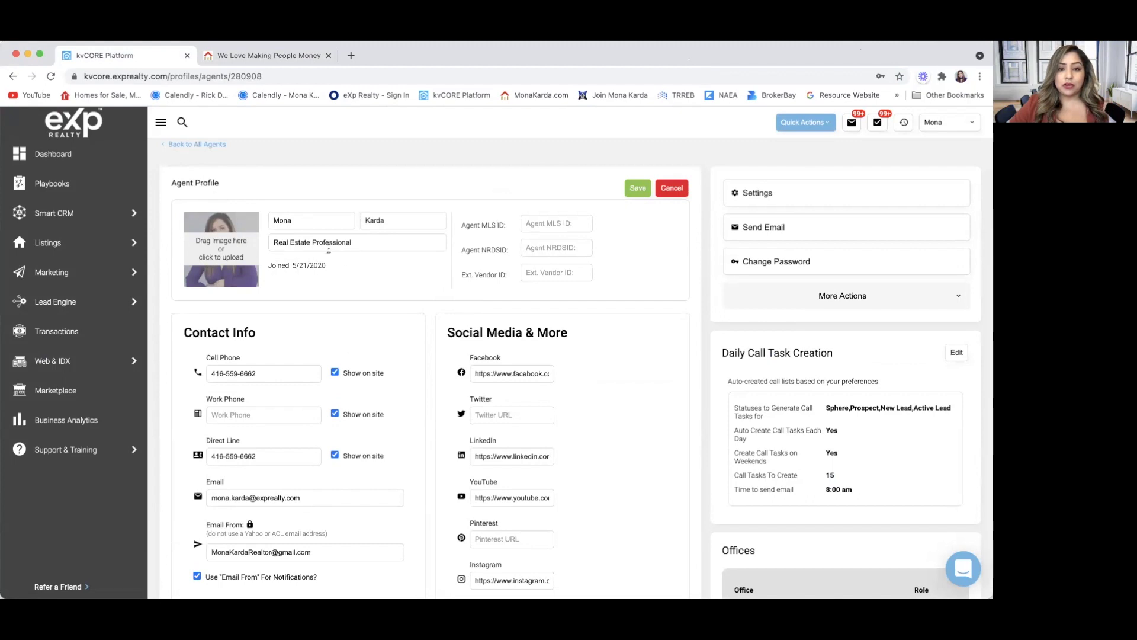
{"action": "left_click", "coordinate": [638, 187]}
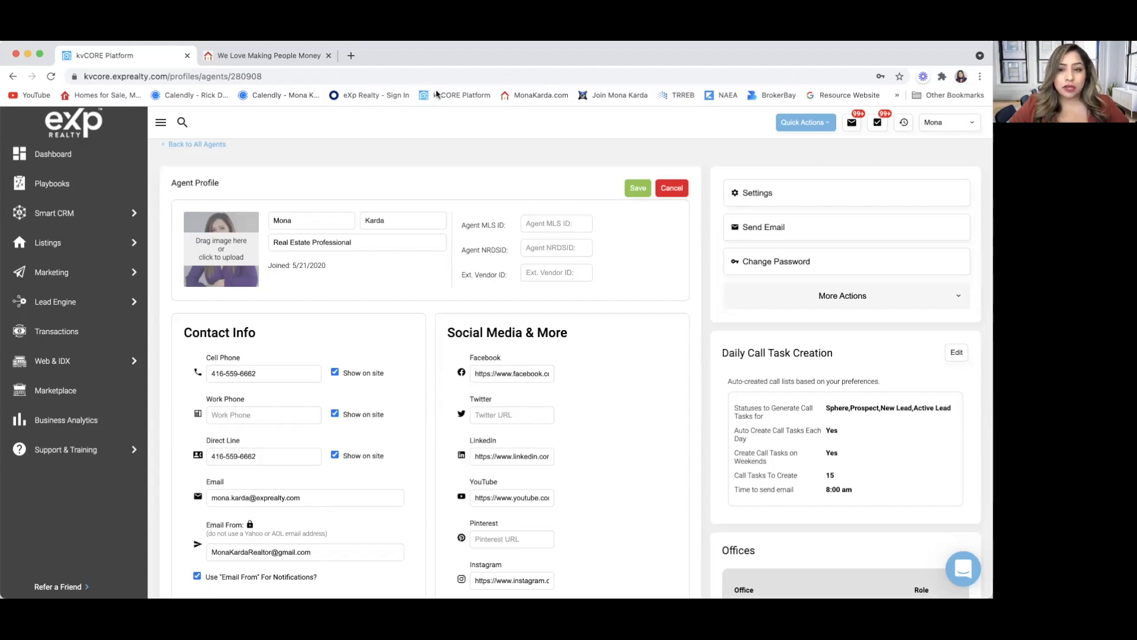
{"action": "left_click", "coordinate": [667, 197]}
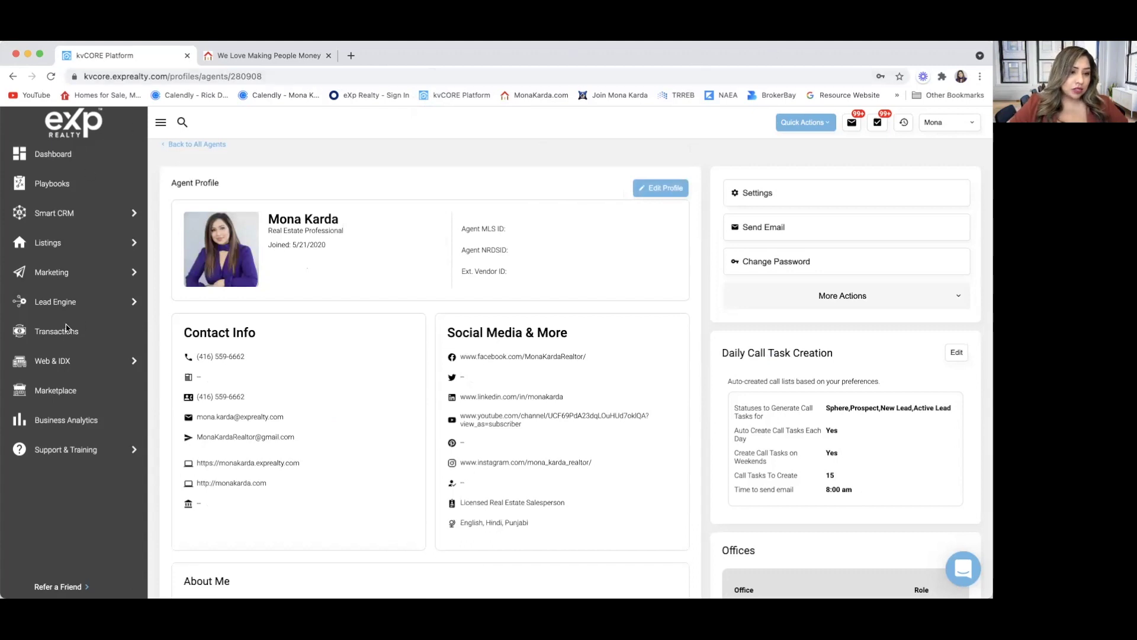
Open the 11-page Custom Pages list and edit 'TORONTO'S BIGGEST LIVE EVENT OF THE YEAR!'.
{"action": "left_click", "coordinate": [66, 369]}
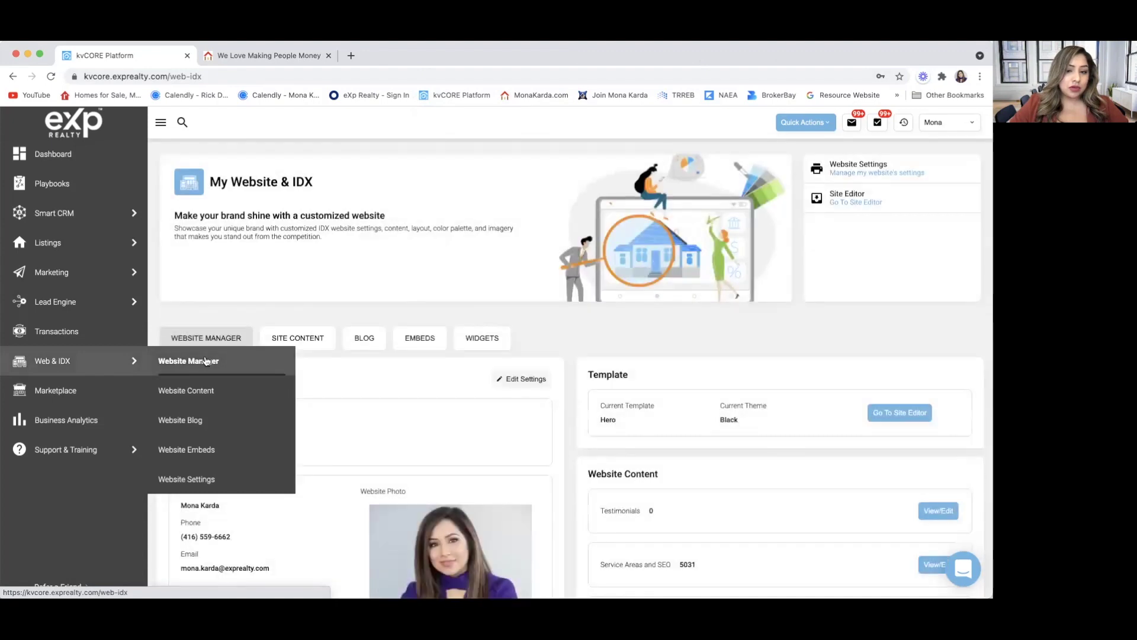
{"action": "scroll", "coordinate": [449, 391], "scroll_direction": "down", "scroll_amount": 1}
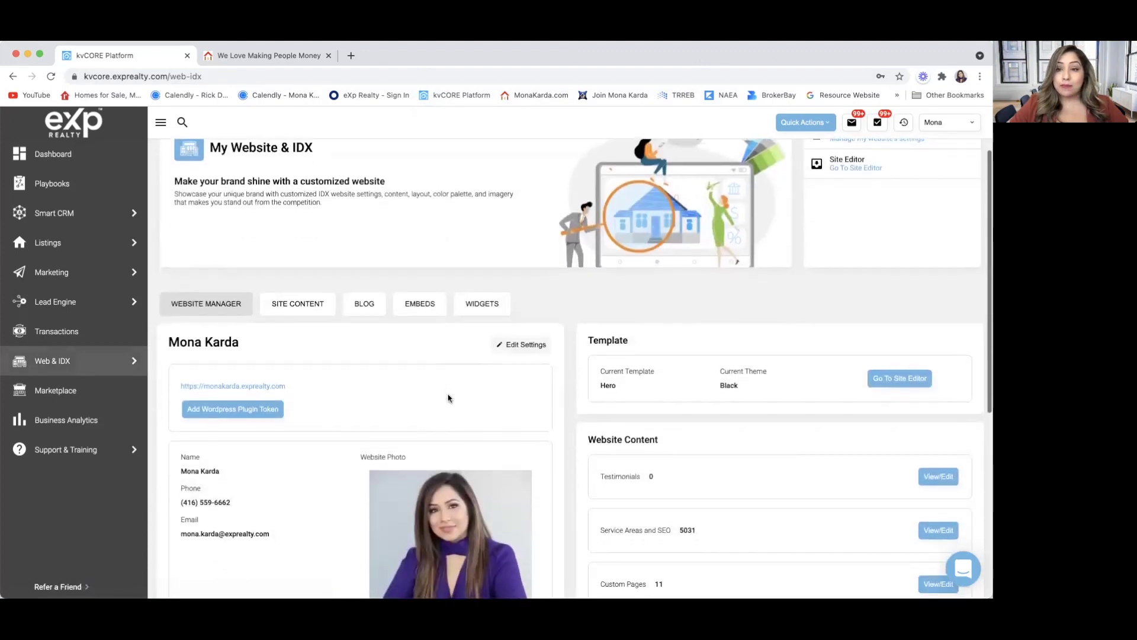
{"action": "scroll", "coordinate": [449, 398], "scroll_direction": "down", "scroll_amount": 1}
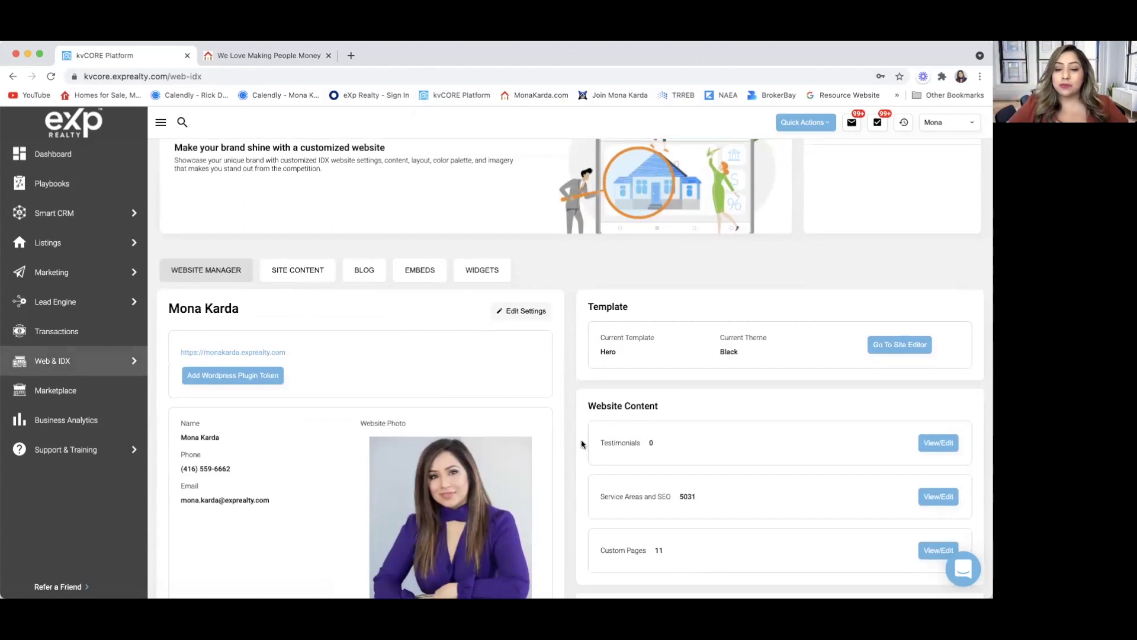
{"action": "scroll", "coordinate": [581, 439], "scroll_direction": "down", "scroll_amount": 4}
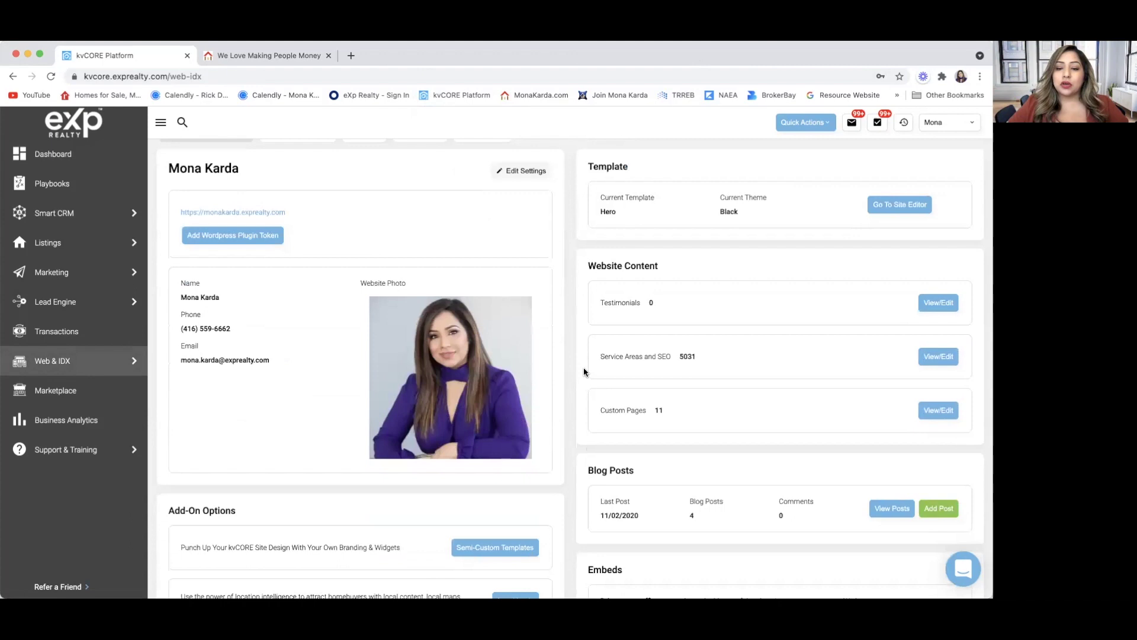
{"action": "scroll", "coordinate": [511, 282], "scroll_direction": "up", "scroll_amount": 2}
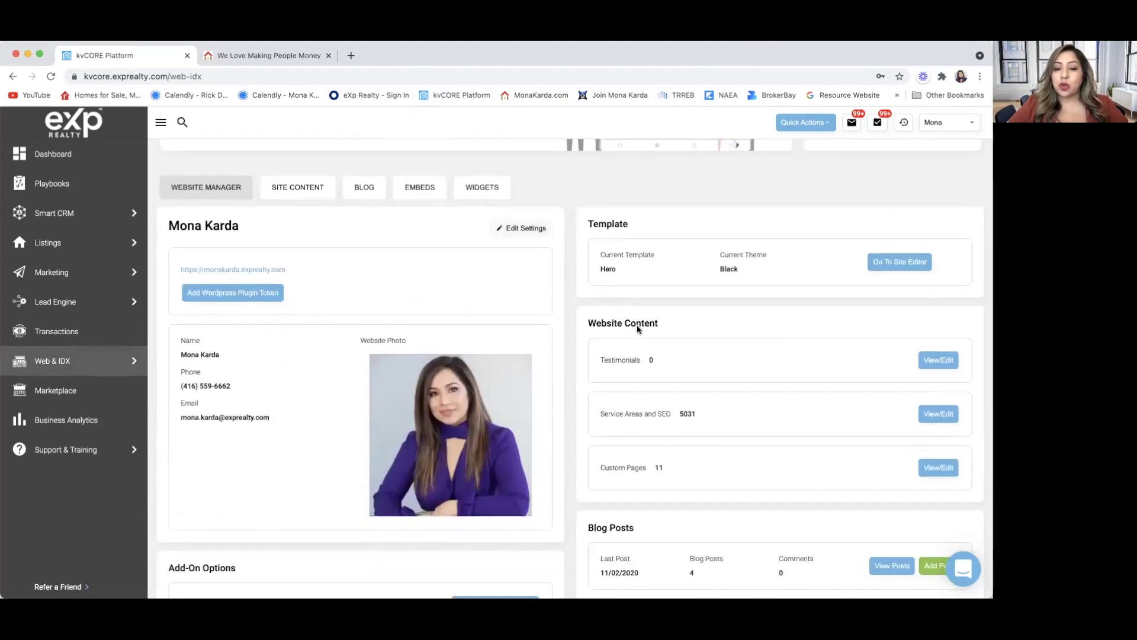
{"action": "scroll", "coordinate": [638, 330], "scroll_direction": "down", "scroll_amount": 1}
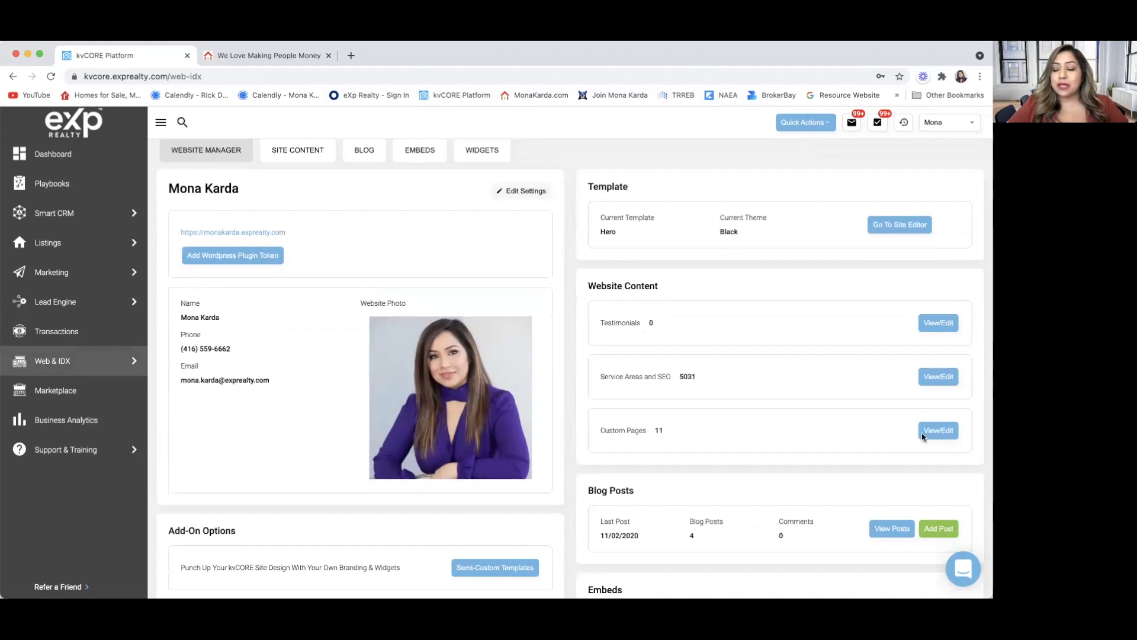
{"action": "left_click", "coordinate": [942, 434]}
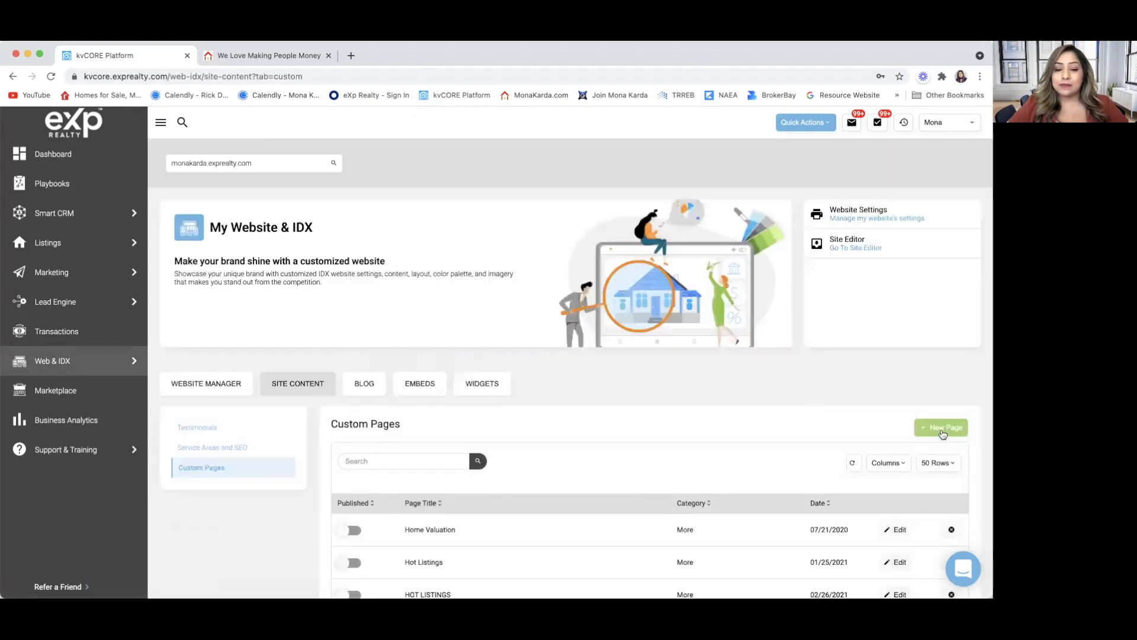
{"action": "scroll", "coordinate": [740, 453], "scroll_direction": "down", "scroll_amount": 6}
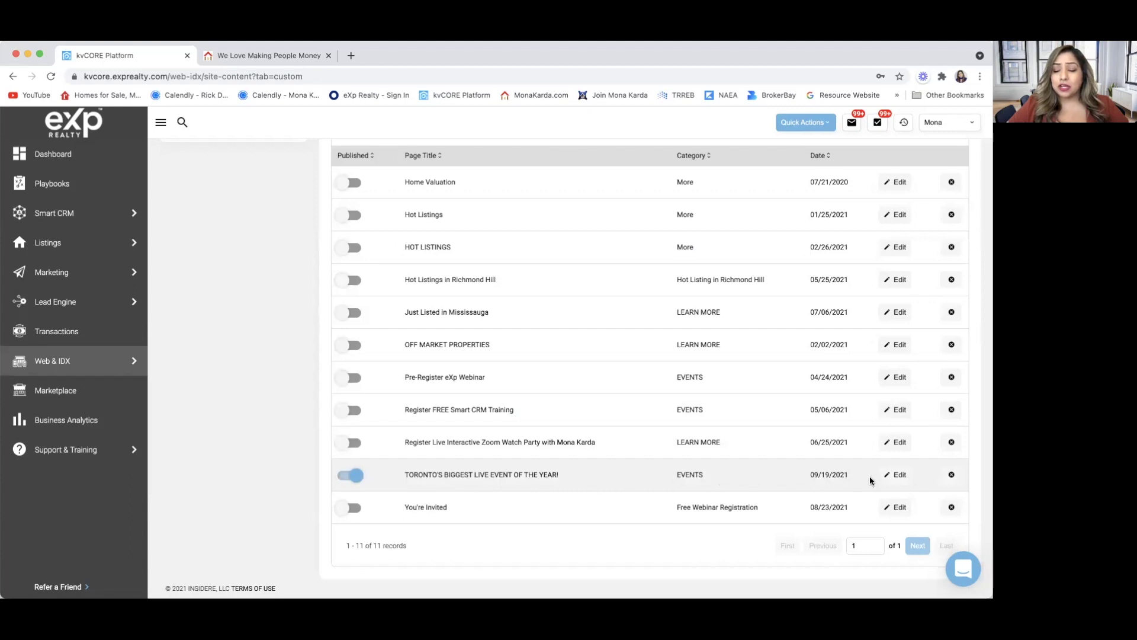
{"action": "left_click", "coordinate": [900, 477]}
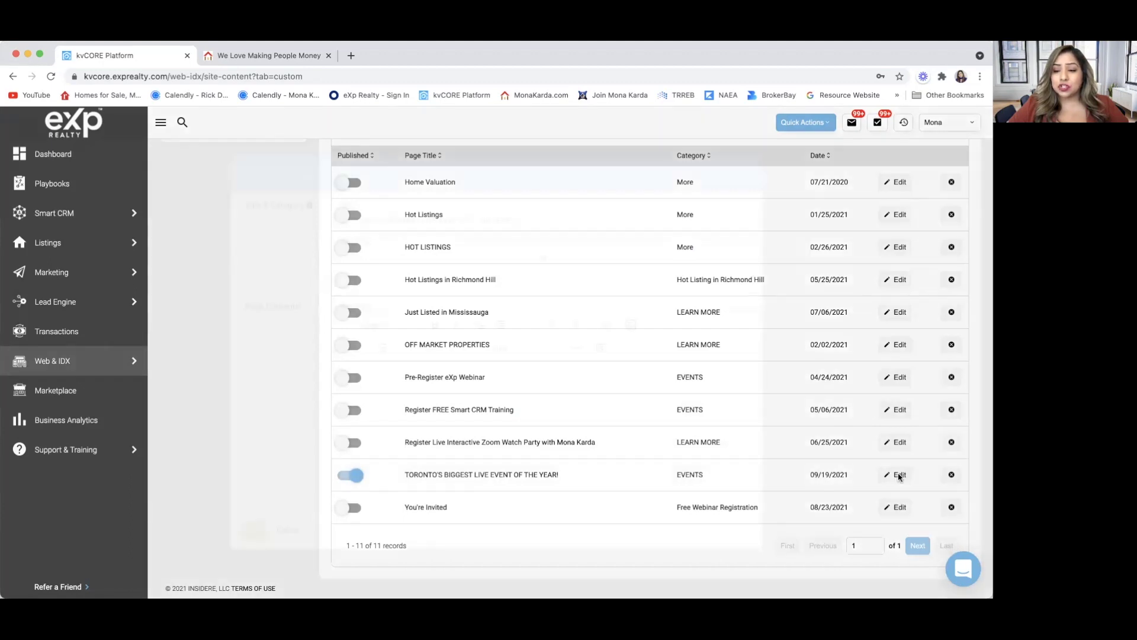
Select the event page's URL, close its editor unchanged, and start a New Page.
{"action": "scroll", "coordinate": [616, 460], "scroll_direction": "down", "scroll_amount": 10}
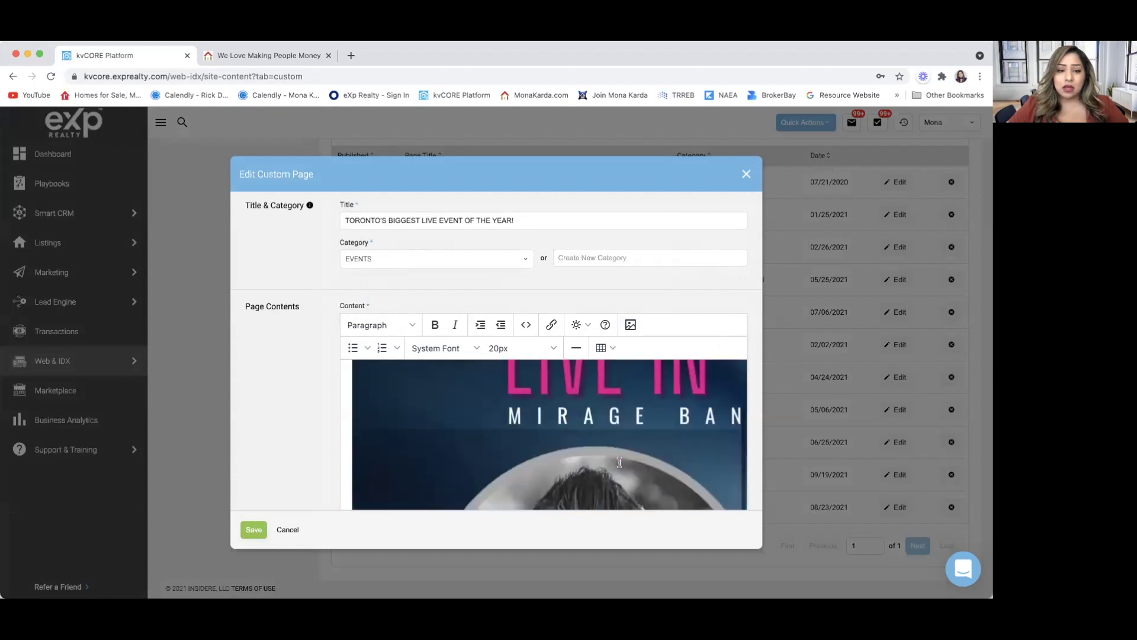
{"action": "scroll", "coordinate": [620, 461], "scroll_direction": "up", "scroll_amount": 2}
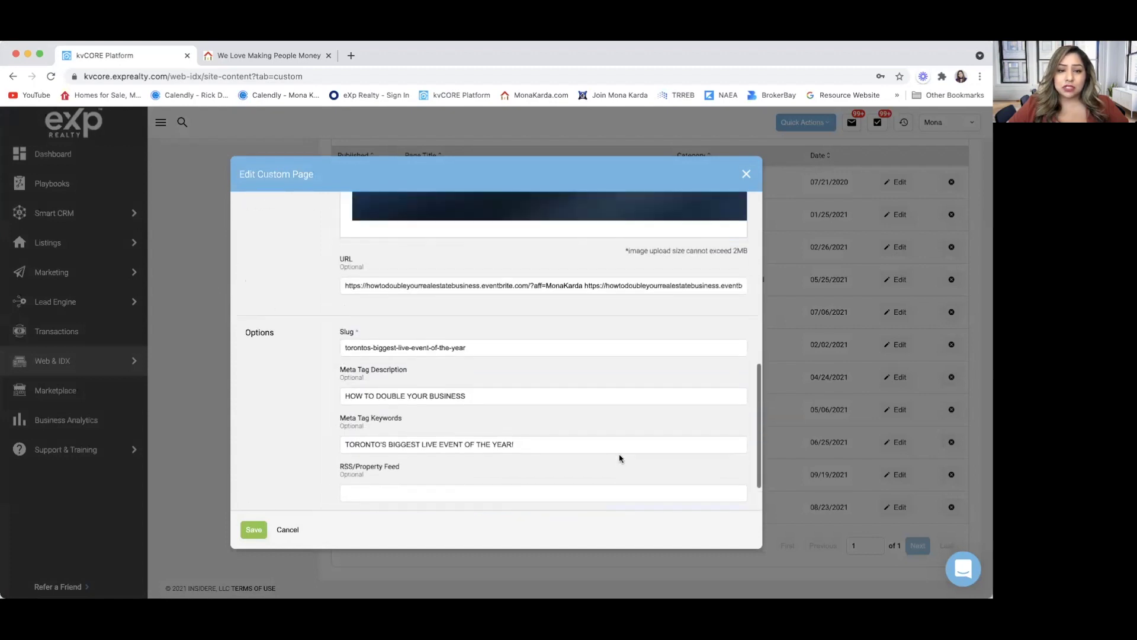
{"action": "left_click", "coordinate": [593, 286]}
{"action": "key", "text": "super+a"}
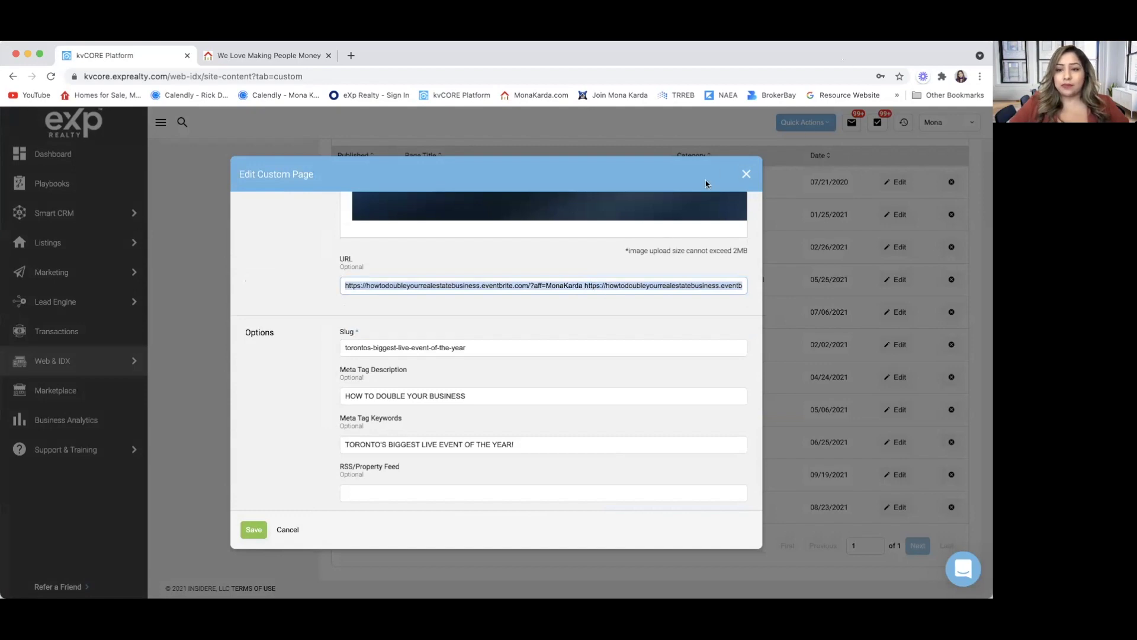
{"action": "left_click", "coordinate": [747, 175]}
{"action": "scroll", "coordinate": [917, 280], "scroll_direction": "up", "scroll_amount": 4}
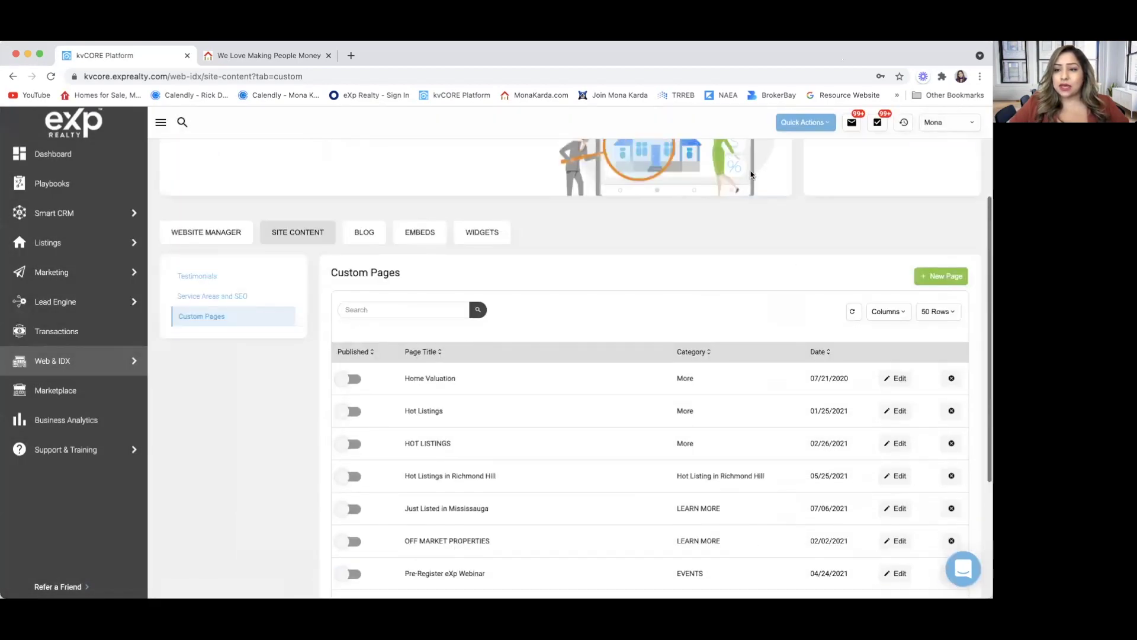
{"action": "left_click", "coordinate": [938, 281]}
{"action": "scroll", "coordinate": [629, 279], "scroll_direction": "up", "scroll_amount": 5}
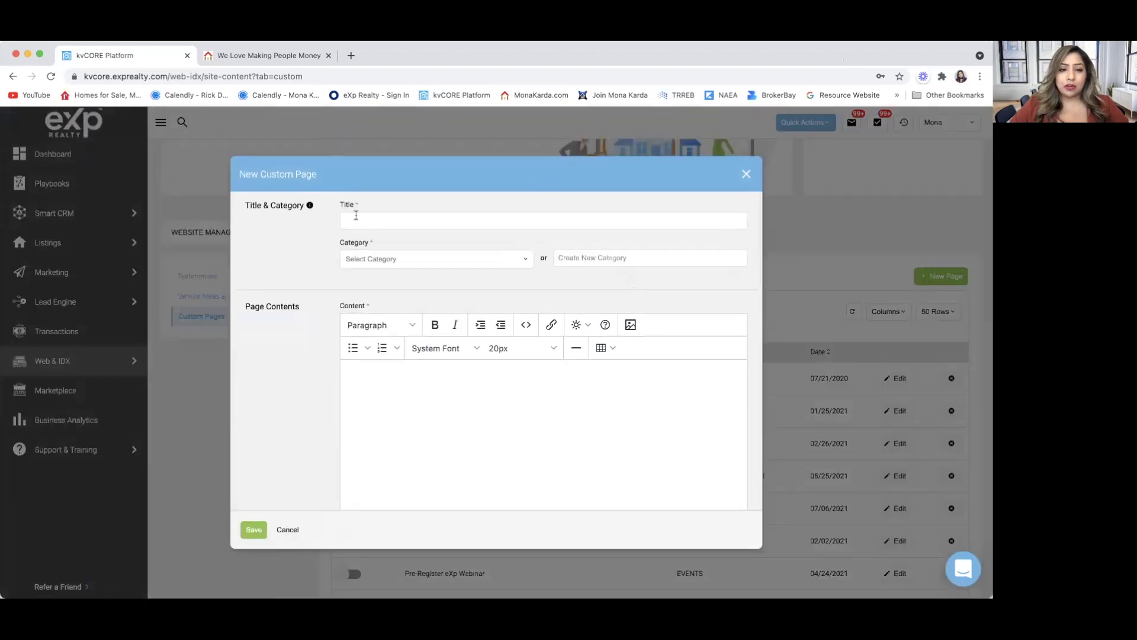
Check the live site's events, then open and close the new page's Category list without choosing.
{"action": "left_click", "coordinate": [353, 220]}
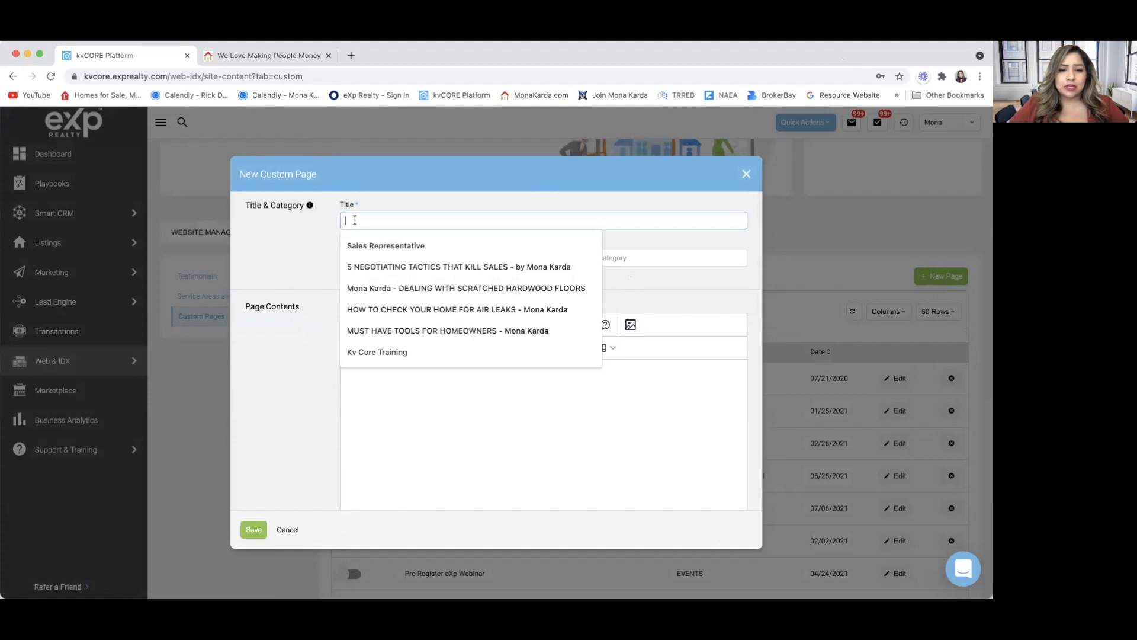
{"action": "left_click", "coordinate": [303, 242]}
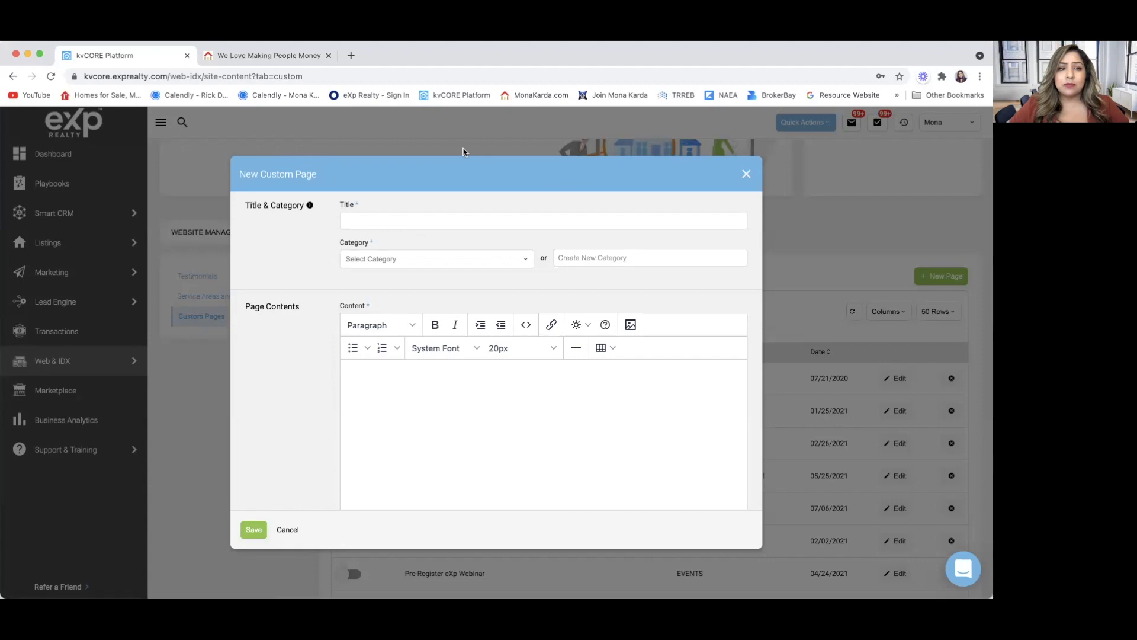
{"action": "left_click", "coordinate": [291, 56]}
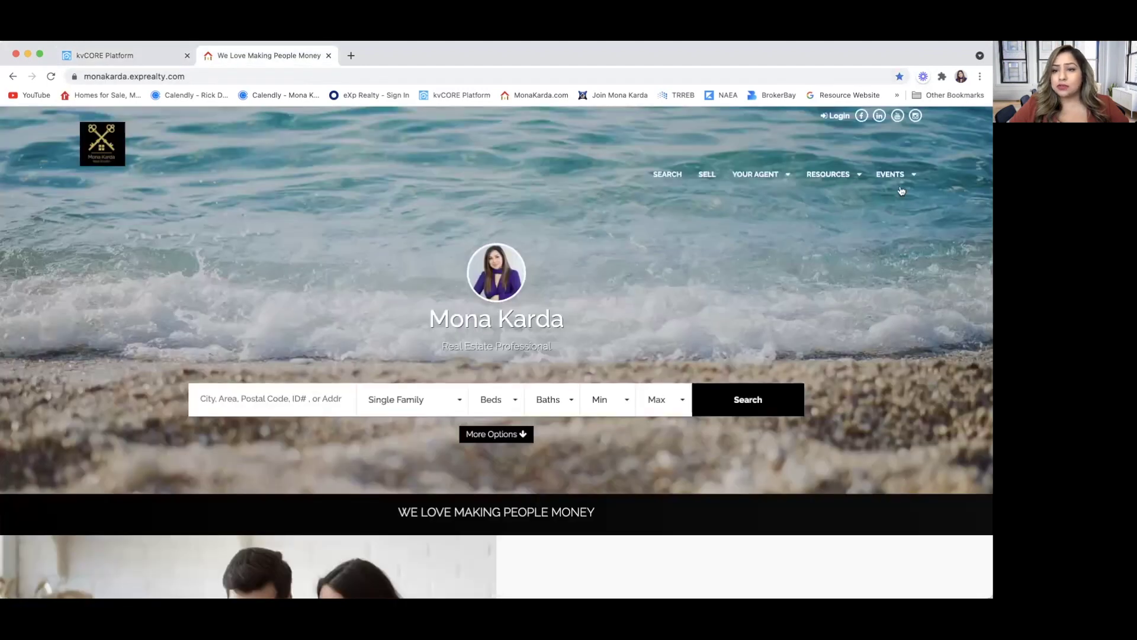
{"action": "mouse_move", "coordinate": [894, 181]}
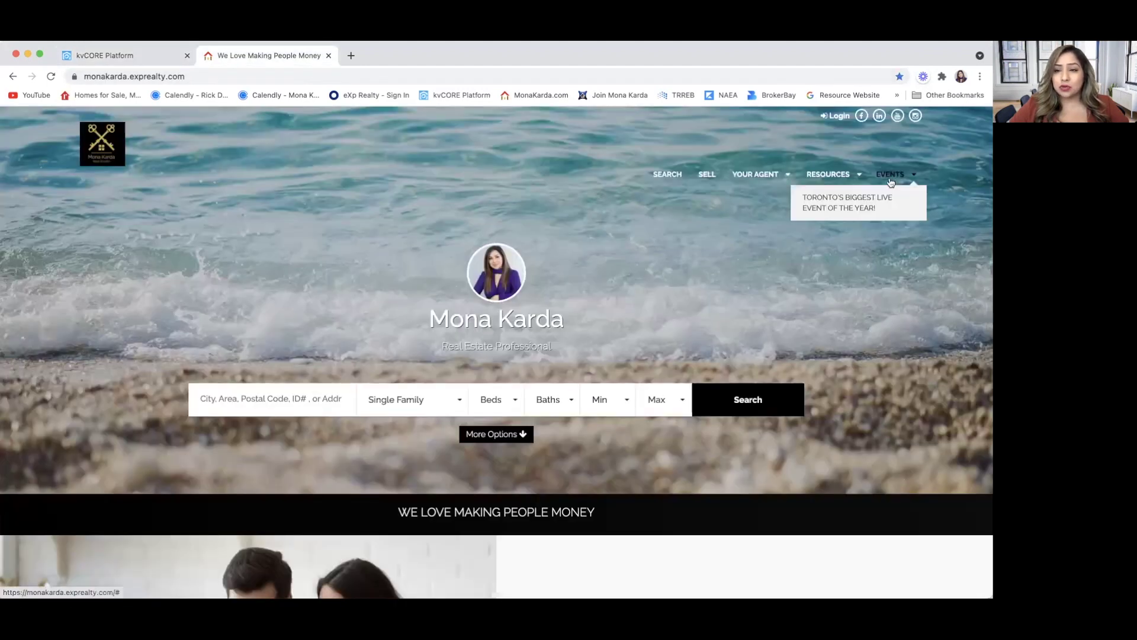
{"action": "left_click", "coordinate": [151, 61]}
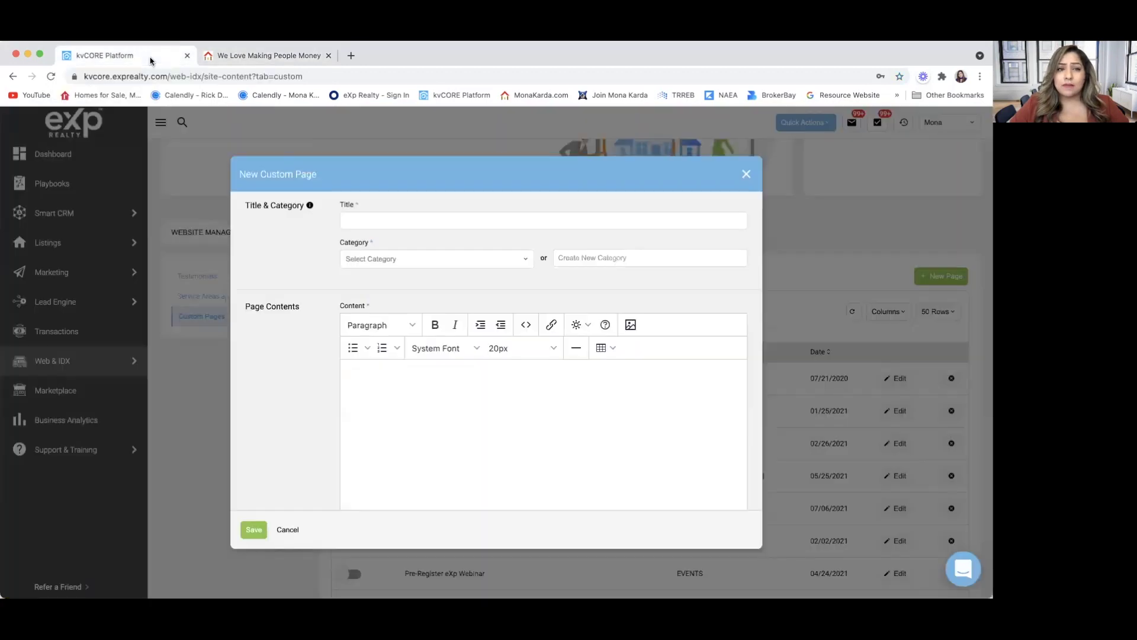
{"action": "left_click", "coordinate": [507, 258]}
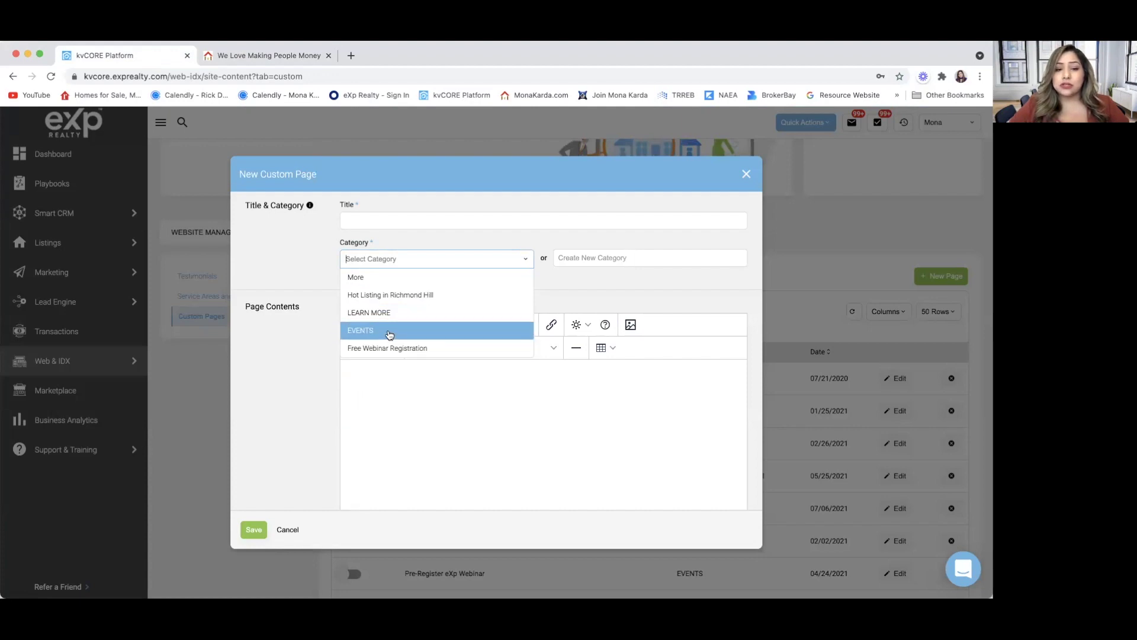
{"action": "left_click", "coordinate": [576, 261]}
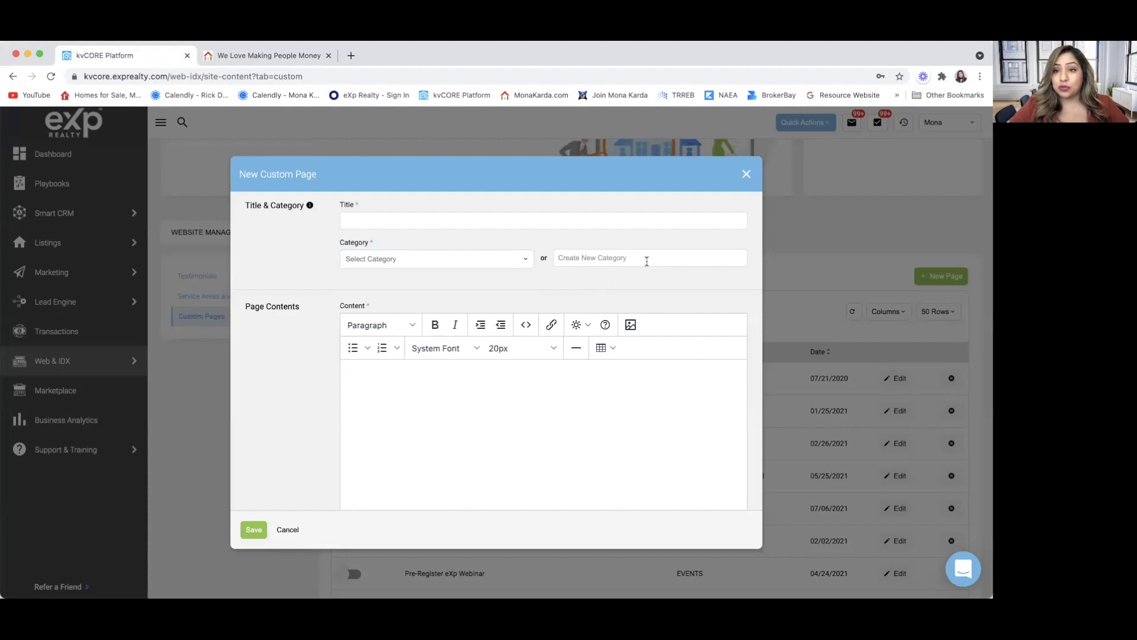
{"action": "scroll", "coordinate": [307, 411], "scroll_direction": "down", "scroll_amount": 2}
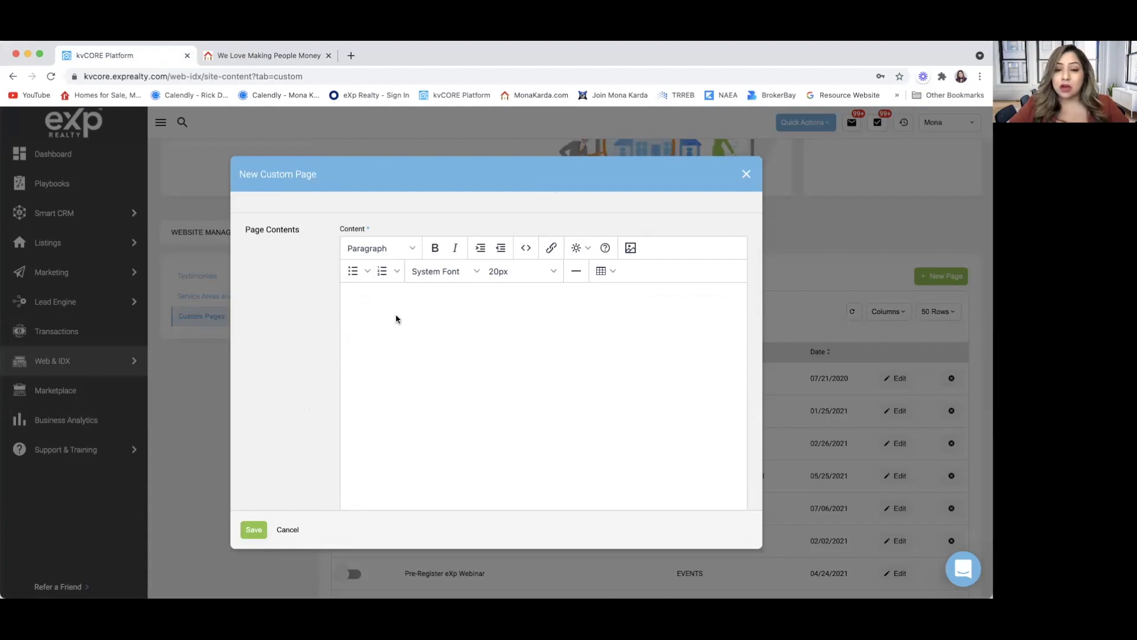
Upload the Toronto live event poster via Insert/Edit Image as the page's 1920×1080 content banner.
{"action": "left_click", "coordinate": [630, 249]}
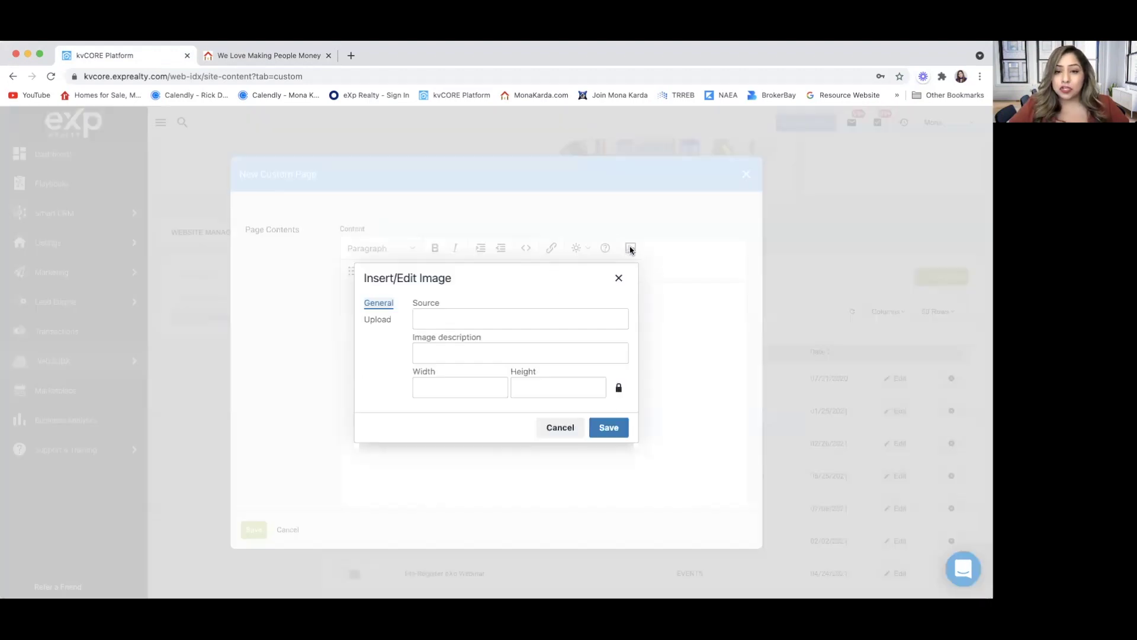
{"action": "left_click", "coordinate": [382, 321]}
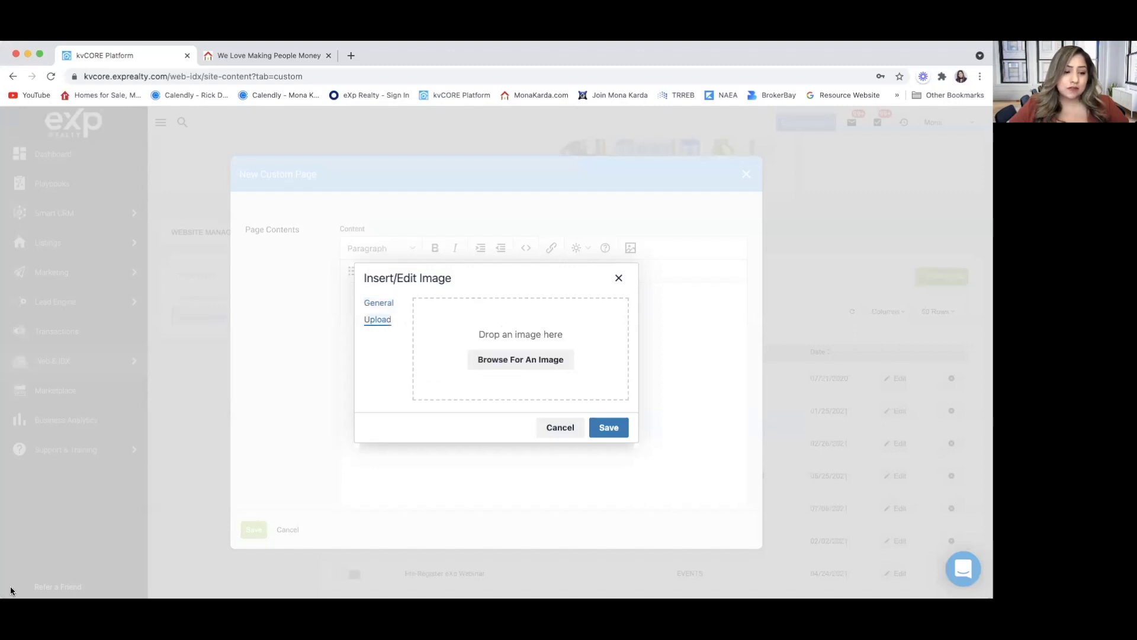
{"action": "left_click_drag", "start_coordinate": [56, 589], "coordinate": [482, 338]}
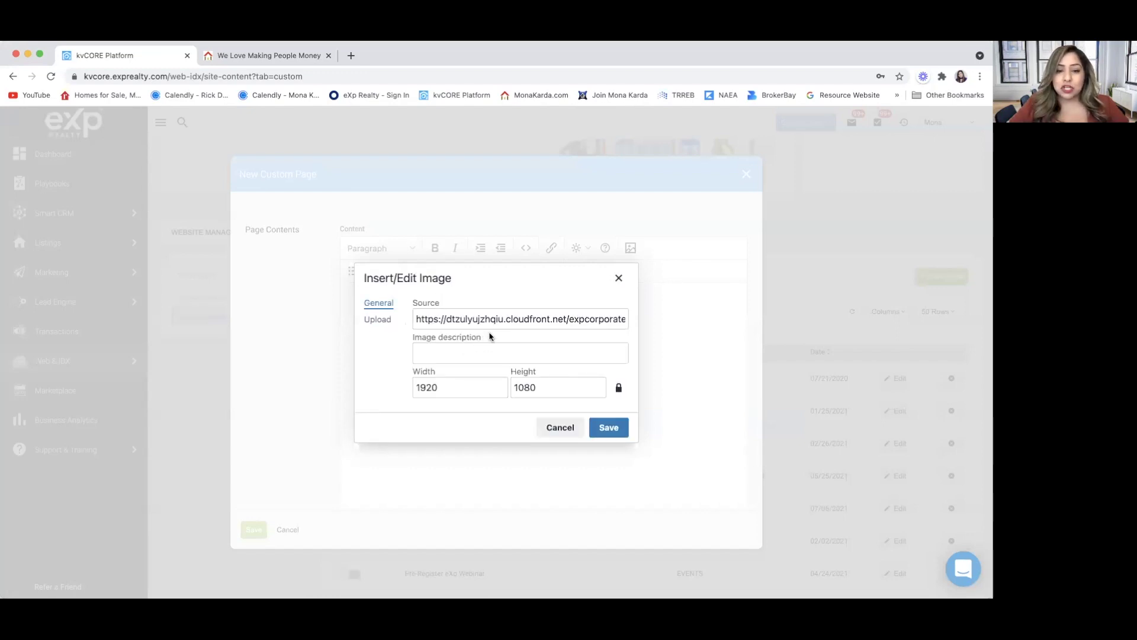
{"action": "left_click", "coordinate": [610, 428]}
{"action": "scroll", "coordinate": [613, 426], "scroll_direction": "up", "scroll_amount": 5}
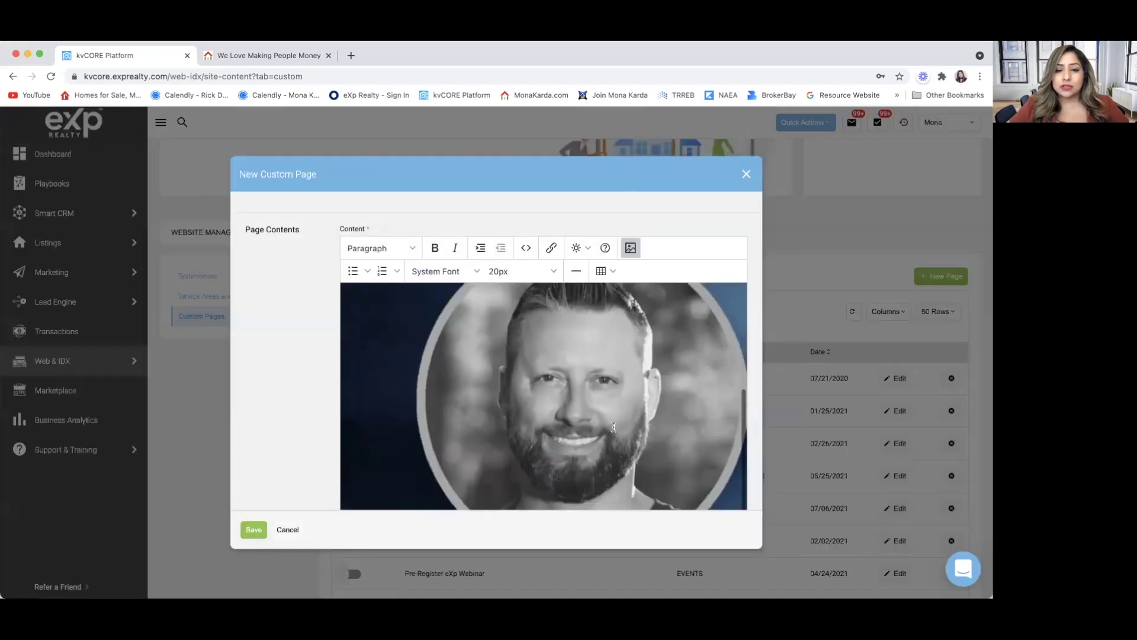
{"action": "scroll", "coordinate": [614, 427], "scroll_direction": "up", "scroll_amount": 10}
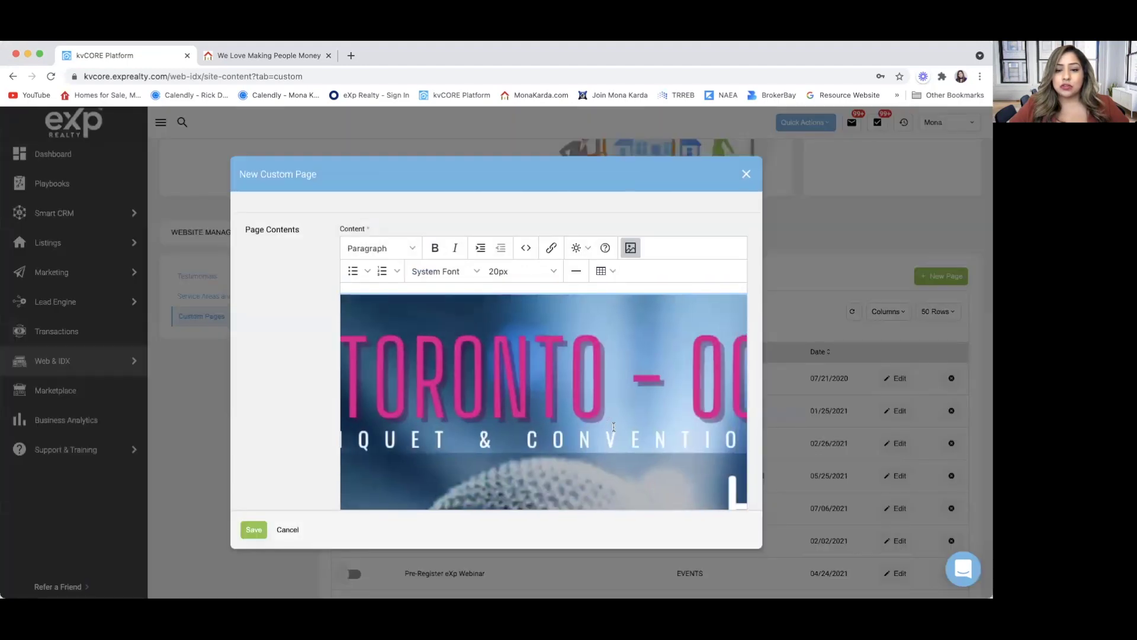
{"action": "scroll", "coordinate": [613, 427], "scroll_direction": "left", "scroll_amount": 10}
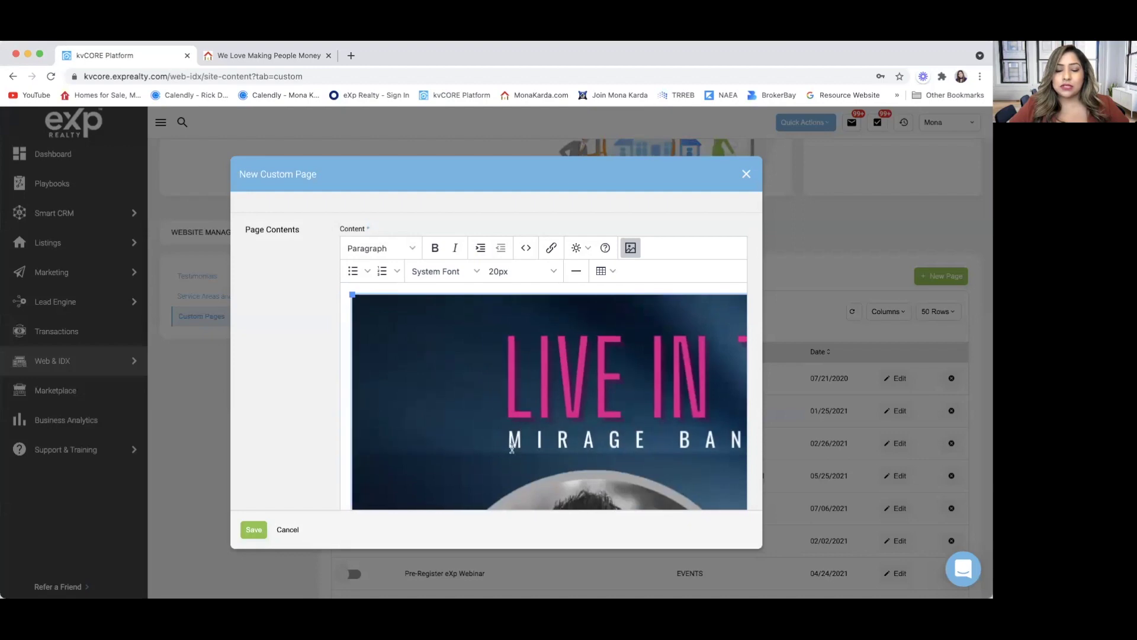
{"action": "scroll", "coordinate": [513, 449], "scroll_direction": "down", "scroll_amount": 10}
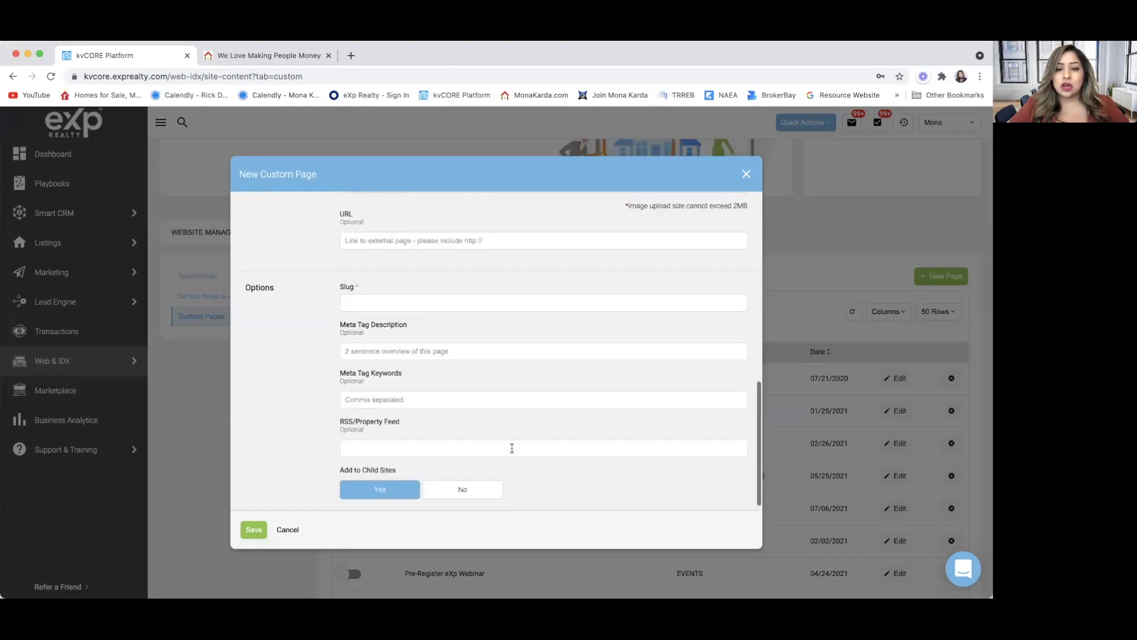
{"action": "scroll", "coordinate": [513, 448], "scroll_direction": "up", "scroll_amount": 10}
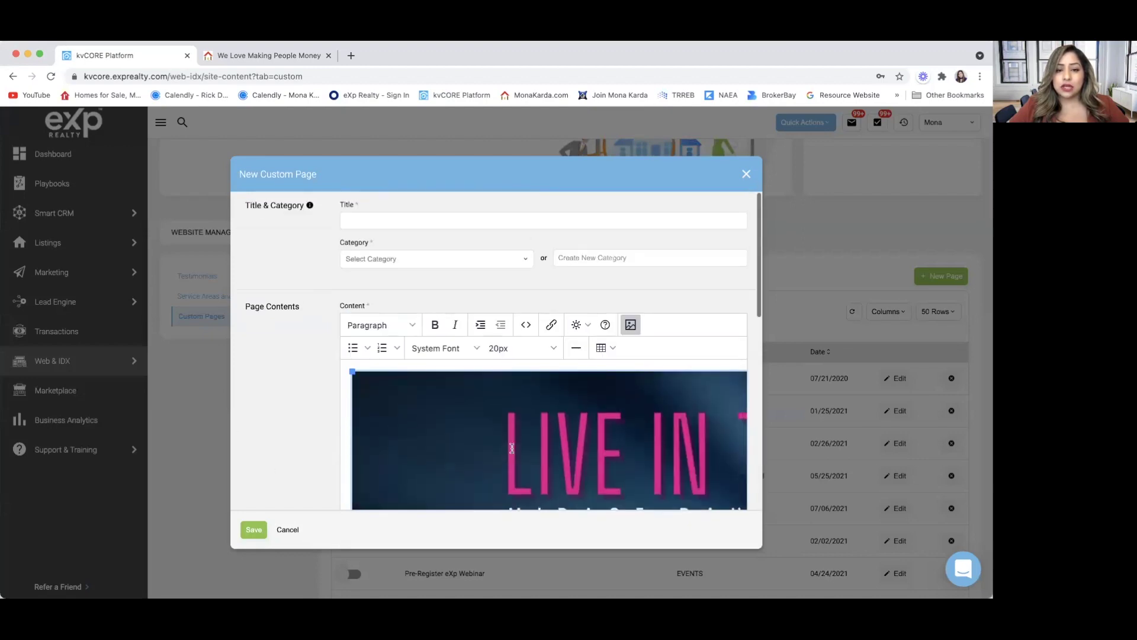
Set the text size to 14pt and move down past the banner into the empty URL field.
{"action": "left_click", "coordinate": [552, 354]}
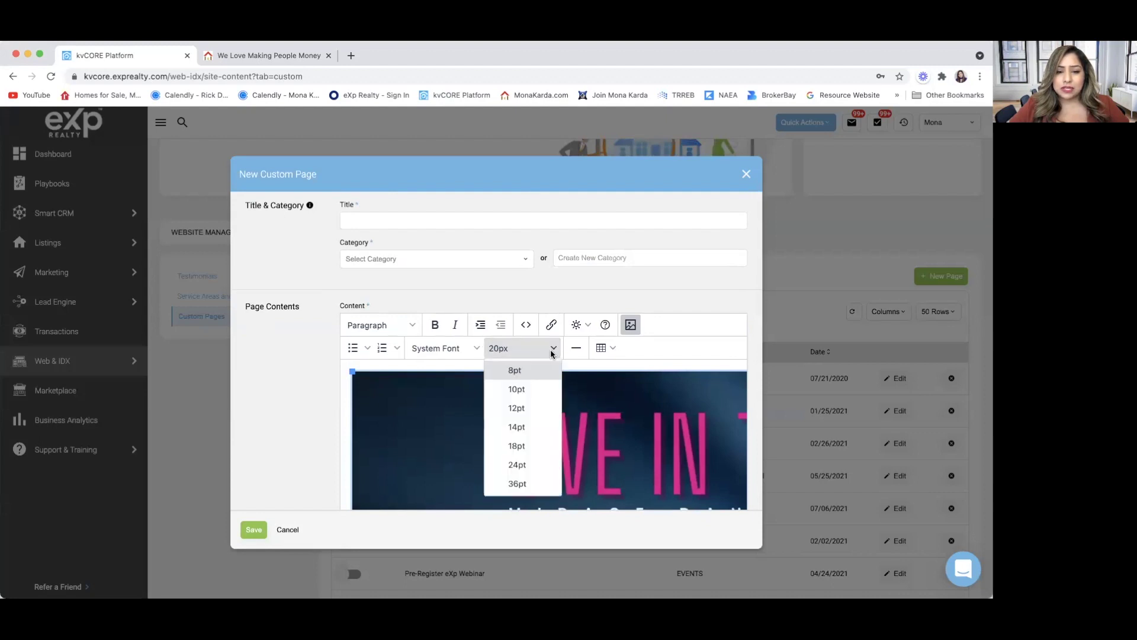
{"action": "left_click", "coordinate": [535, 427]}
{"action": "scroll", "coordinate": [545, 449], "scroll_direction": "down", "scroll_amount": 10}
{"action": "scroll", "coordinate": [562, 278], "scroll_direction": "up", "scroll_amount": 3}
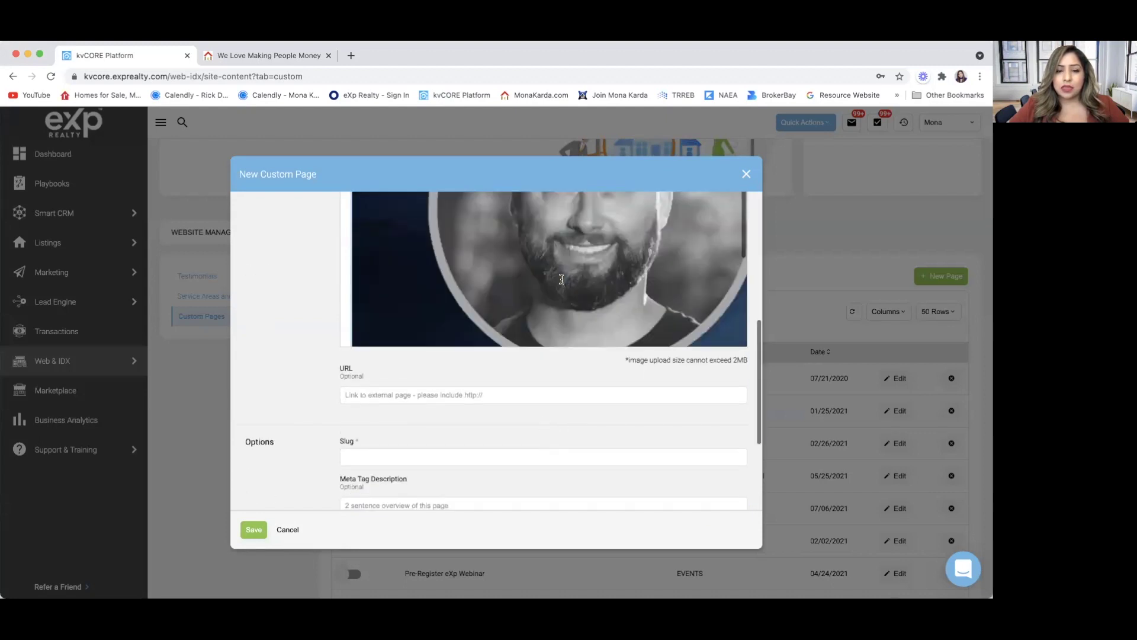
{"action": "scroll", "coordinate": [562, 278], "scroll_direction": "up", "scroll_amount": 10}
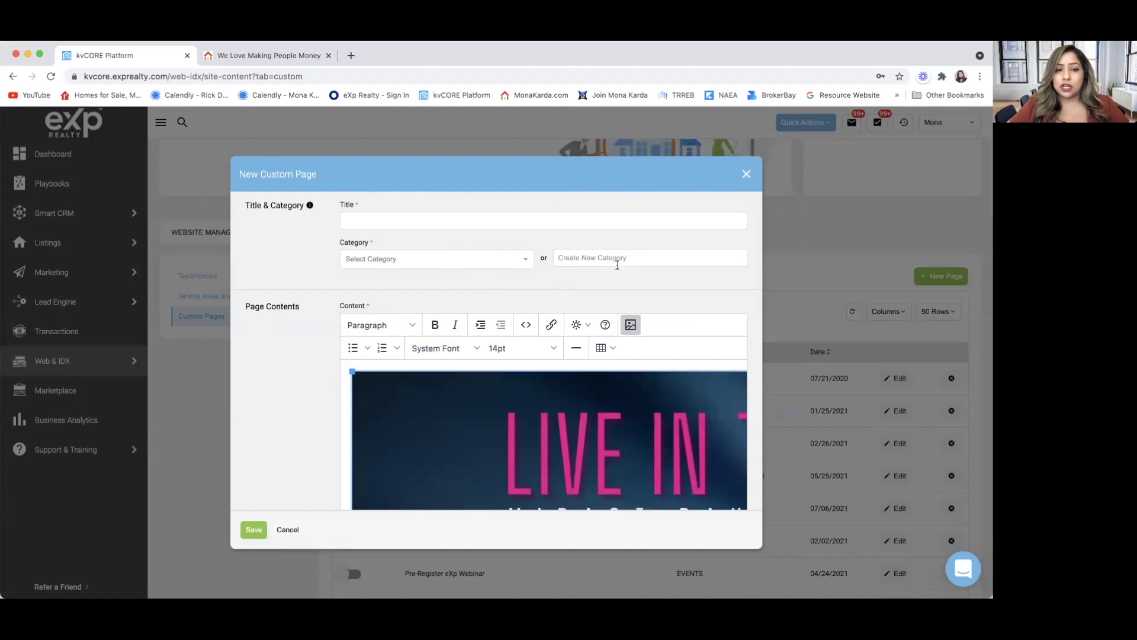
{"action": "scroll", "coordinate": [558, 282], "scroll_direction": "down", "scroll_amount": 2}
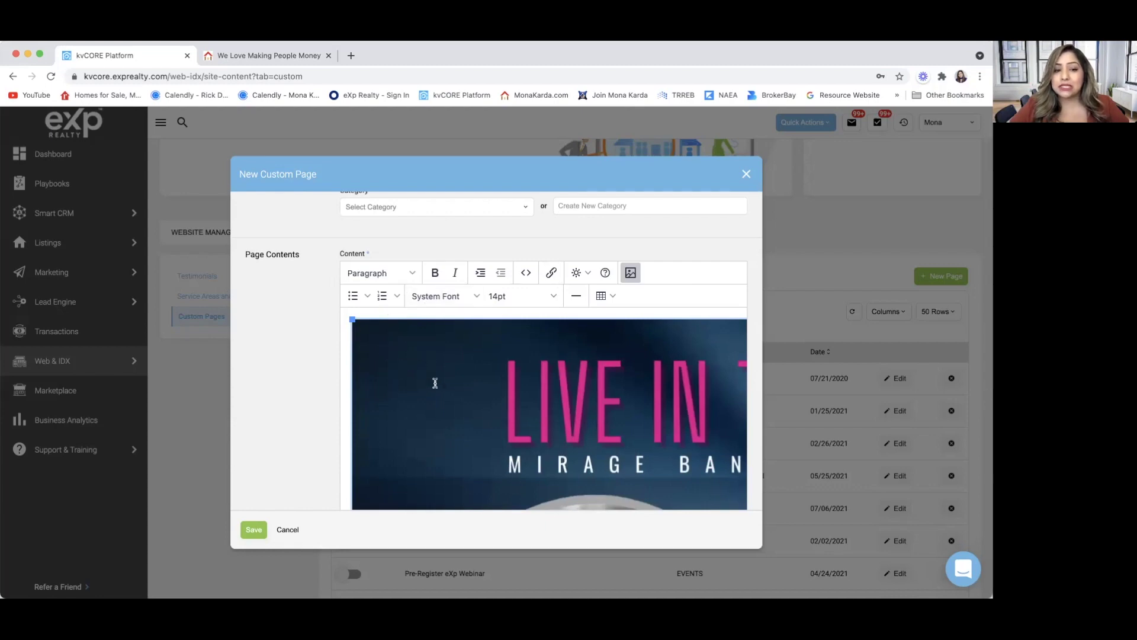
{"action": "scroll", "coordinate": [426, 425], "scroll_direction": "down", "scroll_amount": 5}
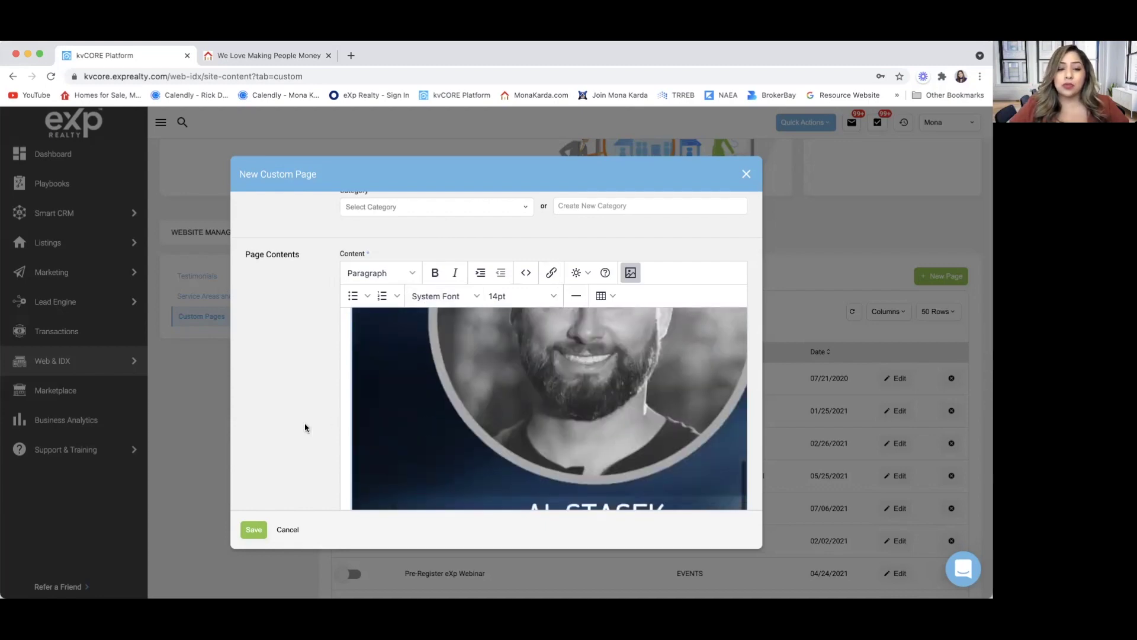
{"action": "scroll", "coordinate": [304, 421], "scroll_direction": "down", "scroll_amount": 3}
{"action": "scroll", "coordinate": [304, 427], "scroll_direction": "down", "scroll_amount": 1}
{"action": "left_click", "coordinate": [375, 405]}
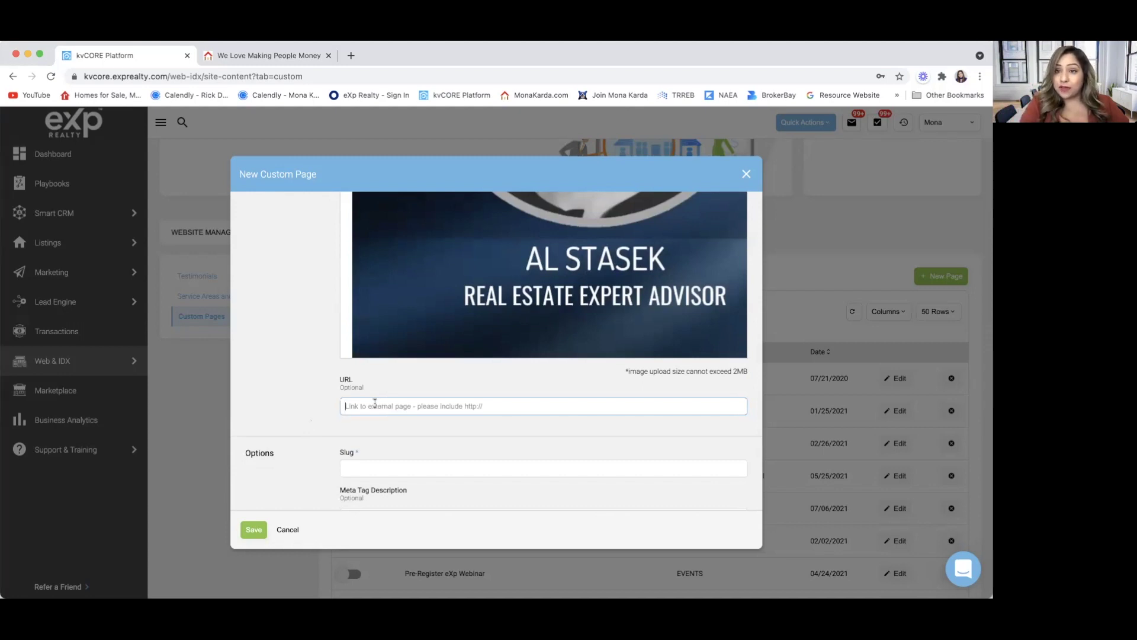
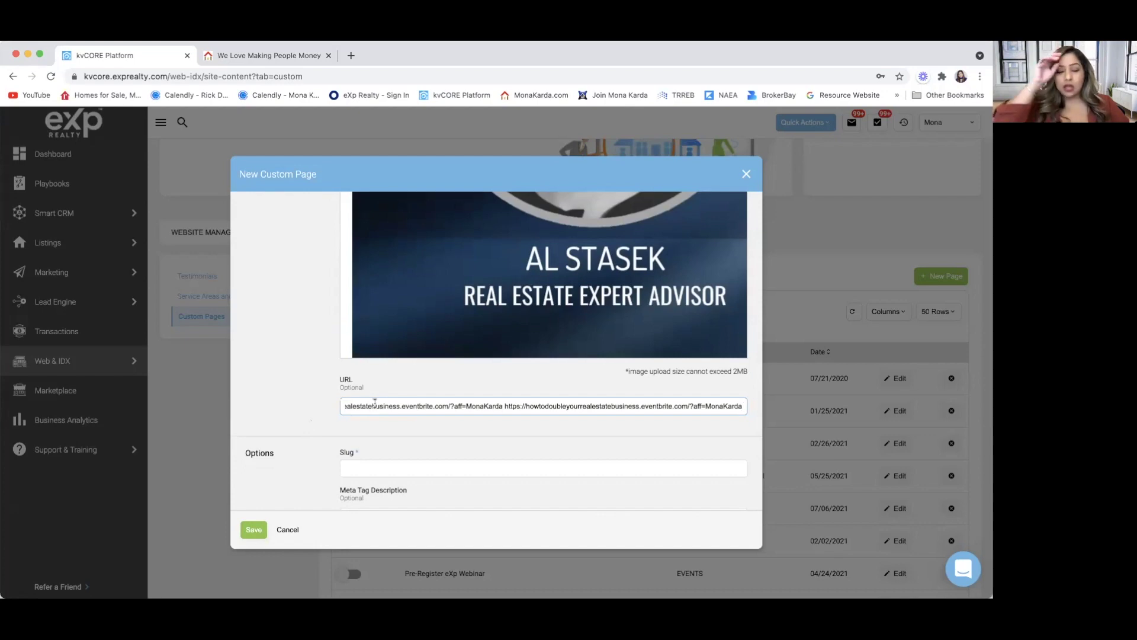
Paste the Eventbrite registration link into the URL field and look over the Options fields.
{"action": "scroll", "coordinate": [280, 389], "scroll_direction": "down", "scroll_amount": 5}
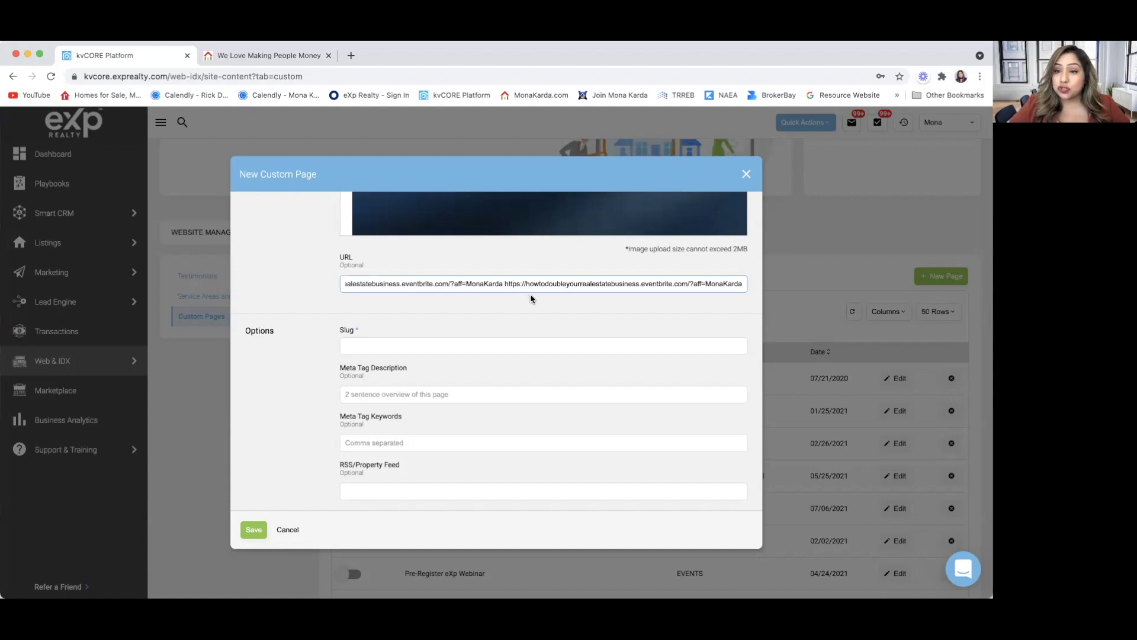
{"action": "scroll", "coordinate": [530, 294], "scroll_direction": "up", "scroll_amount": 4}
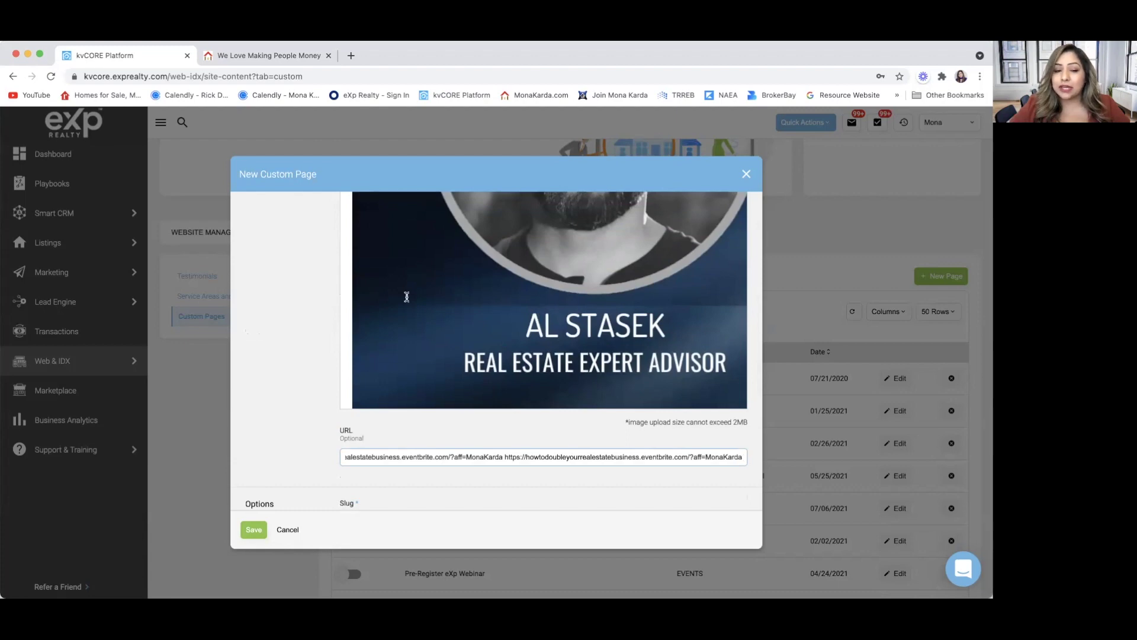
{"action": "scroll", "coordinate": [313, 420], "scroll_direction": "down", "scroll_amount": 2}
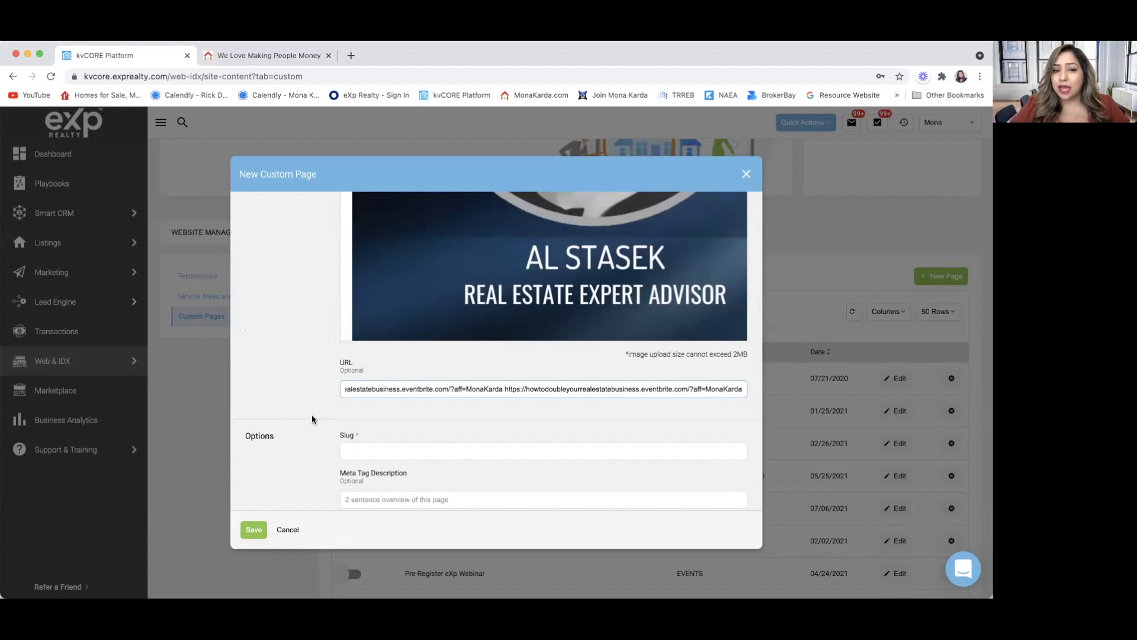
{"action": "scroll", "coordinate": [313, 419], "scroll_direction": "down", "scroll_amount": 1}
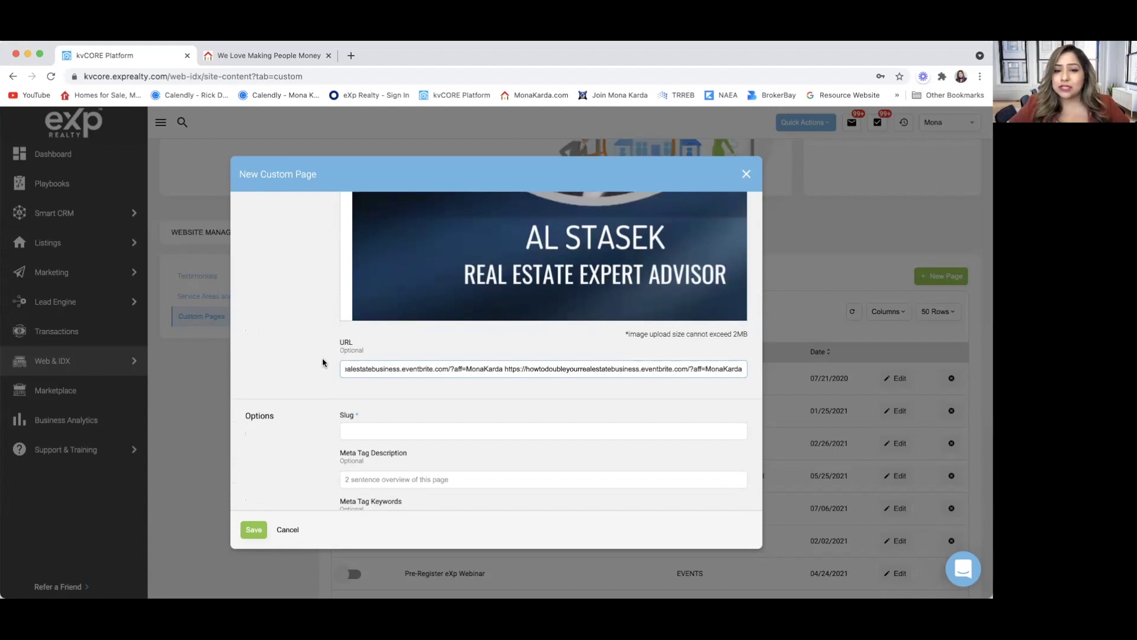
{"action": "scroll", "coordinate": [322, 358], "scroll_direction": "down", "scroll_amount": 2}
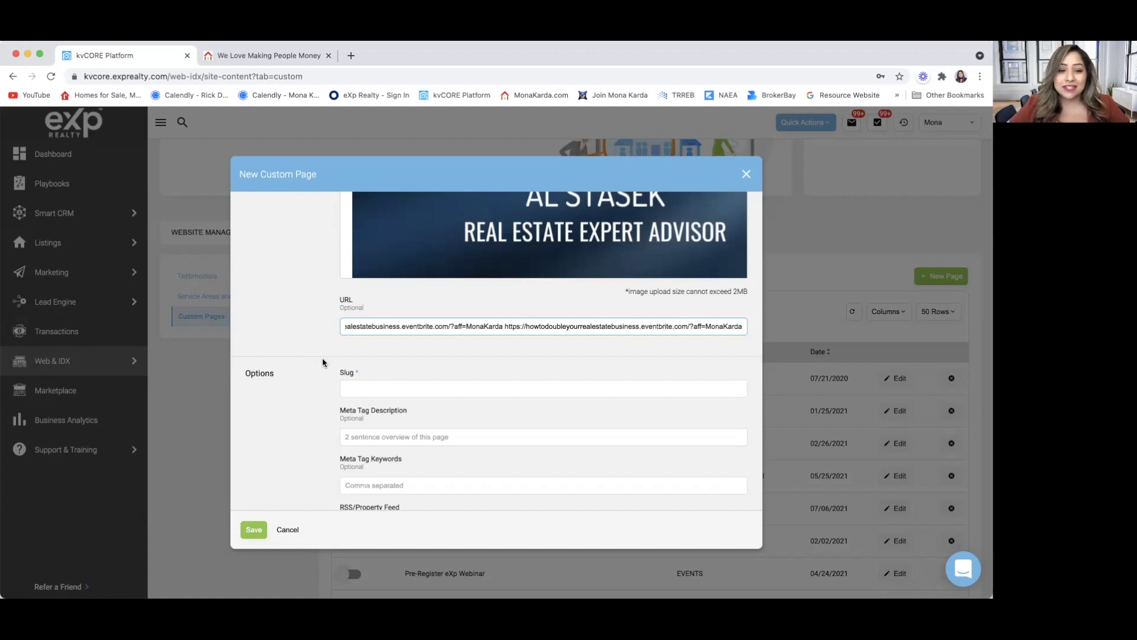
{"action": "scroll", "coordinate": [323, 358], "scroll_direction": "down", "scroll_amount": 3}
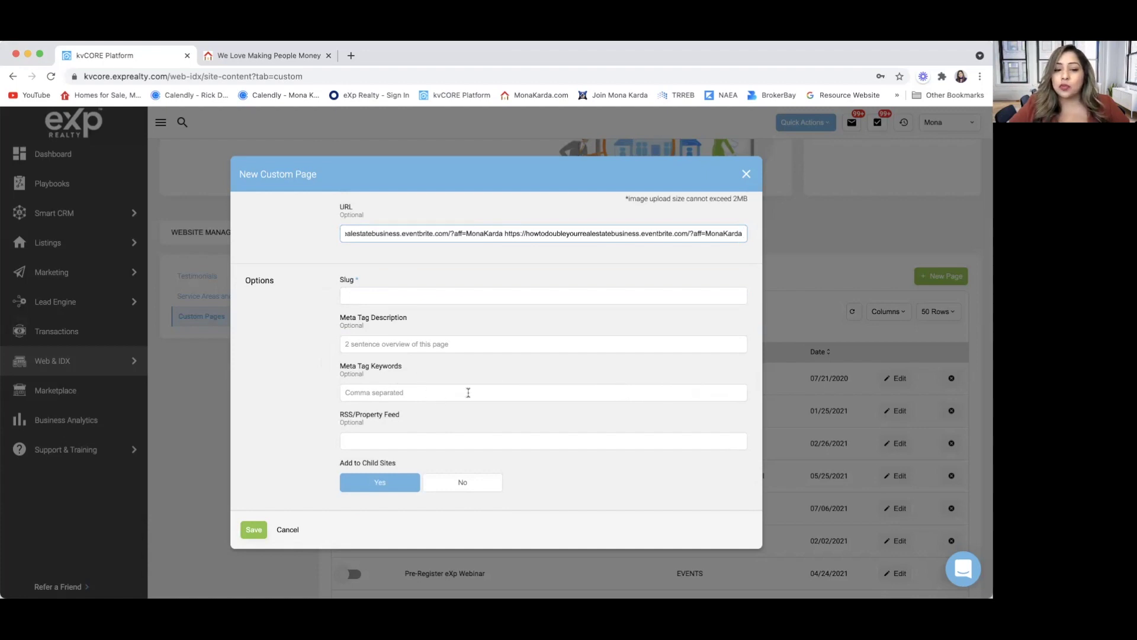
Set Add to Child Sites to No and save the TORONTO'S BIGGEST LIVE EVENT OF THE YEAR! page.
{"action": "left_click", "coordinate": [465, 483]}
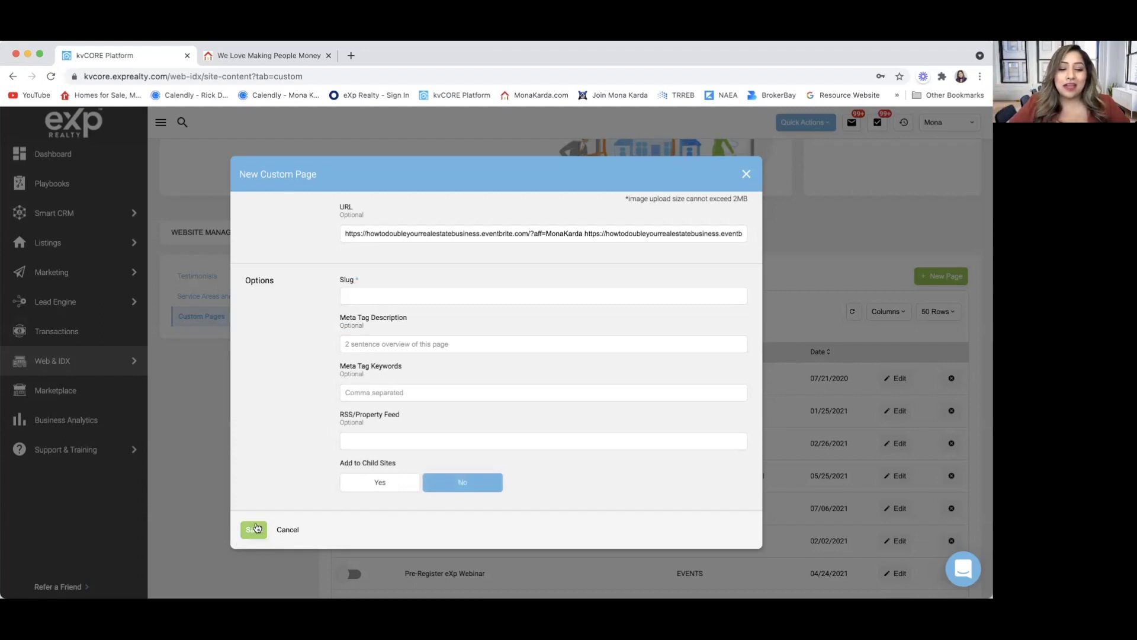
{"action": "left_click", "coordinate": [746, 176]}
{"action": "scroll", "coordinate": [538, 467], "scroll_direction": "down", "scroll_amount": 3}
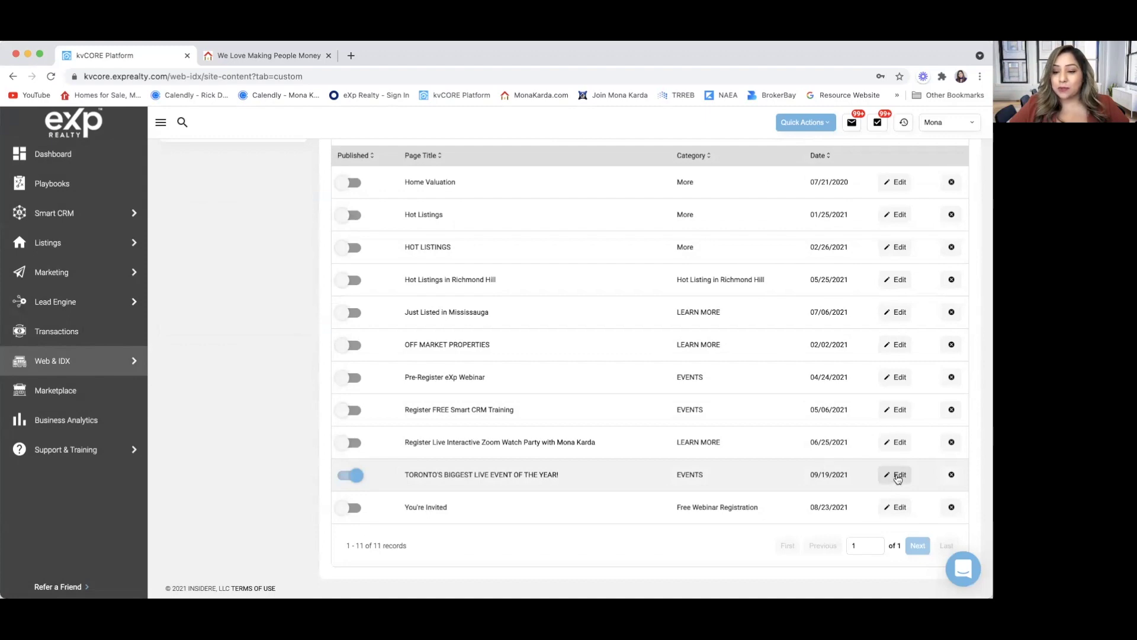
Insert 'REAL ESTATE' before BUSINESS in the Toronto event page's Meta Tag Description and save.
{"action": "left_click", "coordinate": [894, 474]}
{"action": "scroll", "coordinate": [748, 367], "scroll_direction": "up", "scroll_amount": 15}
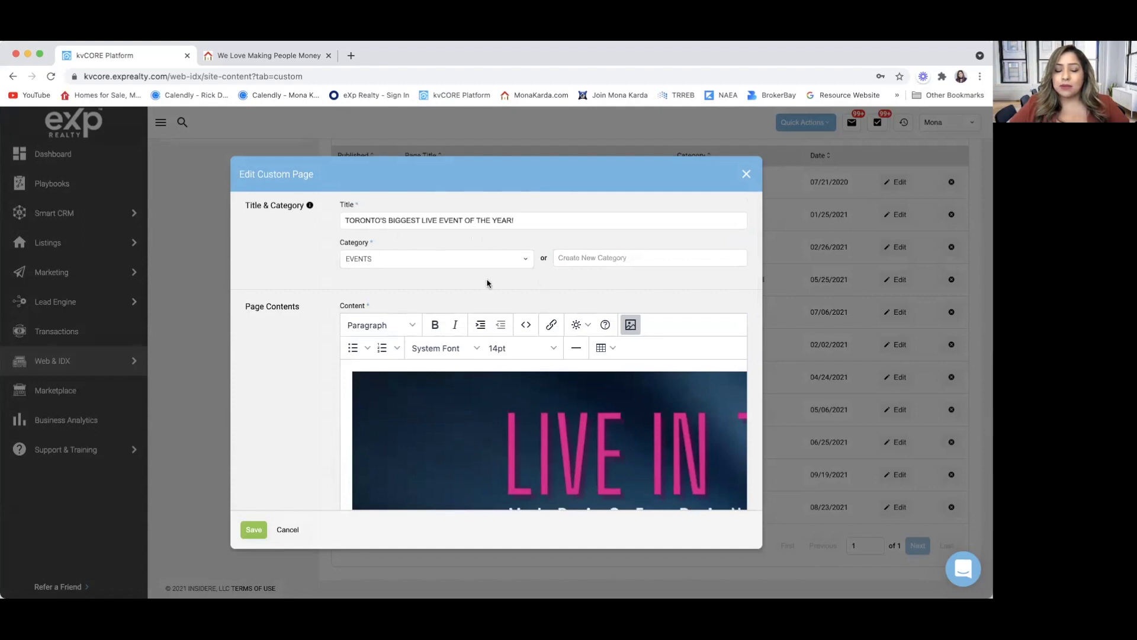
{"action": "scroll", "coordinate": [486, 283], "scroll_direction": "down", "scroll_amount": 5}
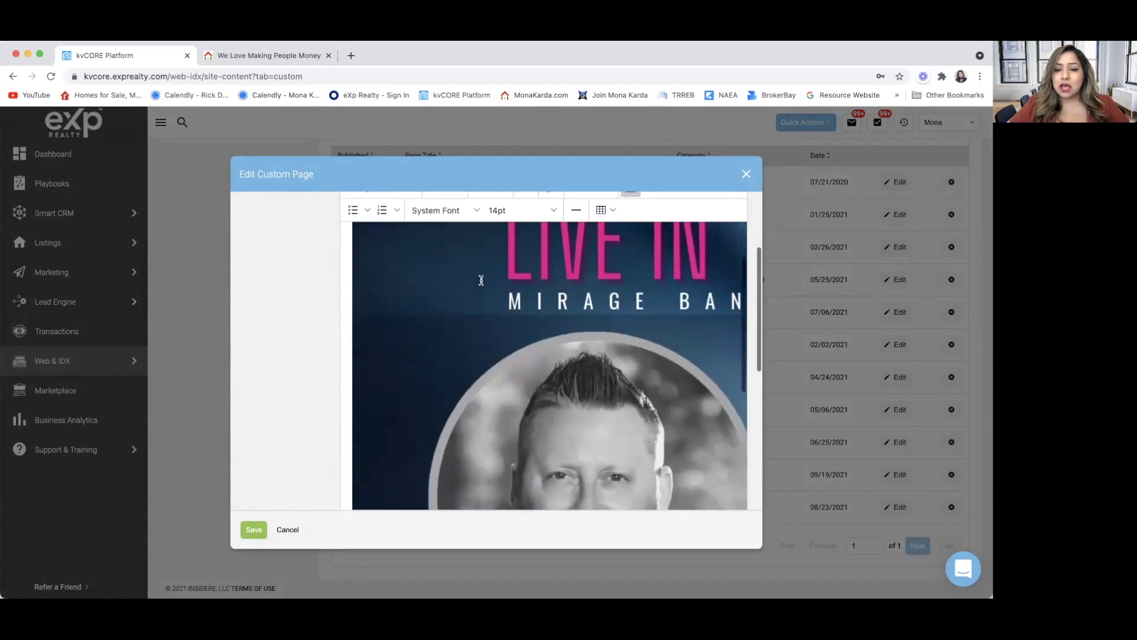
{"action": "scroll", "coordinate": [349, 356], "scroll_direction": "down", "scroll_amount": 3}
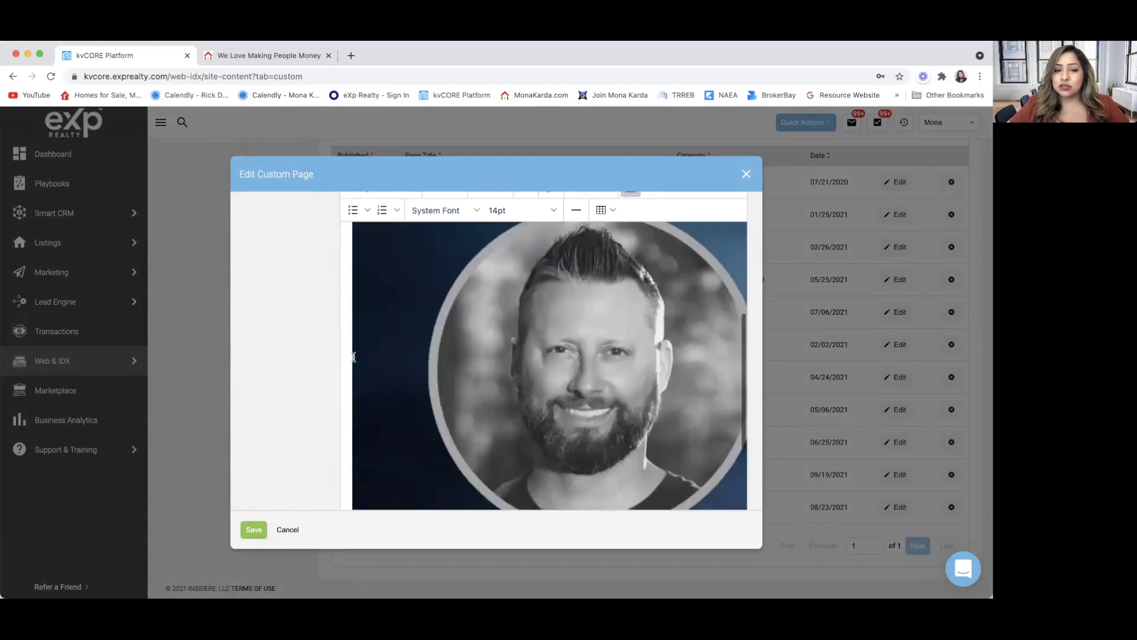
{"action": "scroll", "coordinate": [268, 377], "scroll_direction": "down", "scroll_amount": 5}
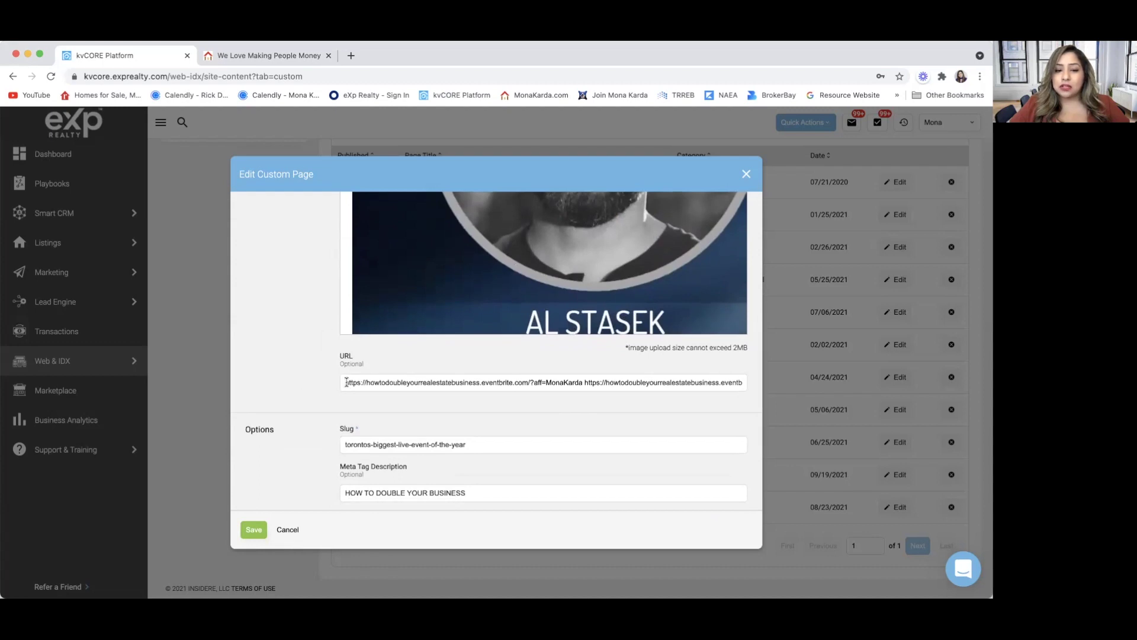
{"action": "scroll", "coordinate": [300, 401], "scroll_direction": "down", "scroll_amount": 5}
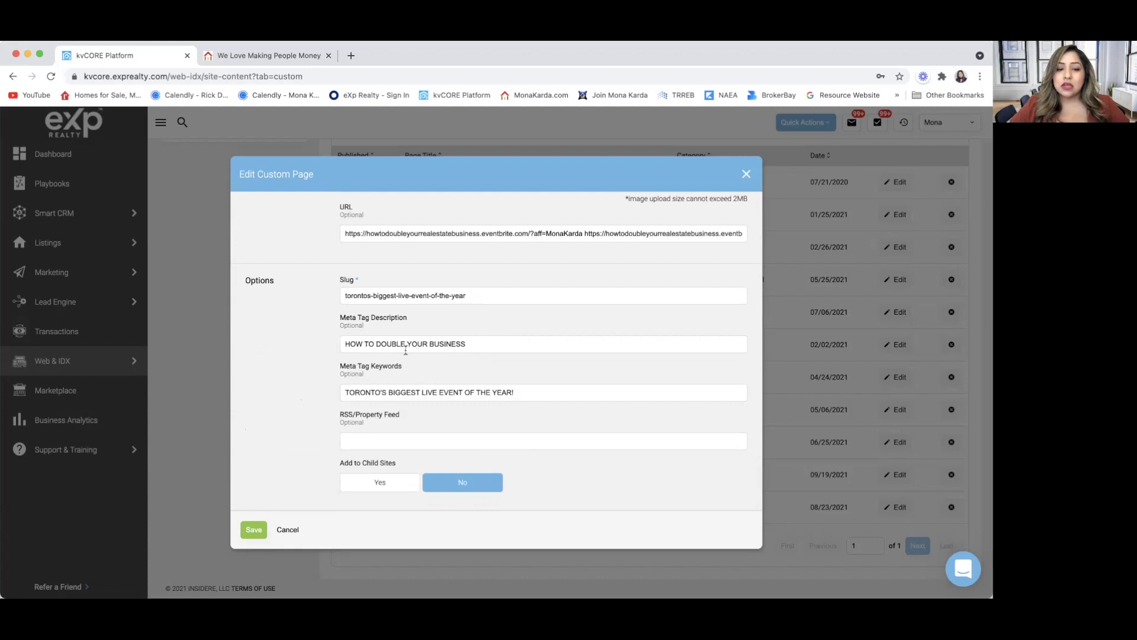
{"action": "left_click", "coordinate": [429, 343]}
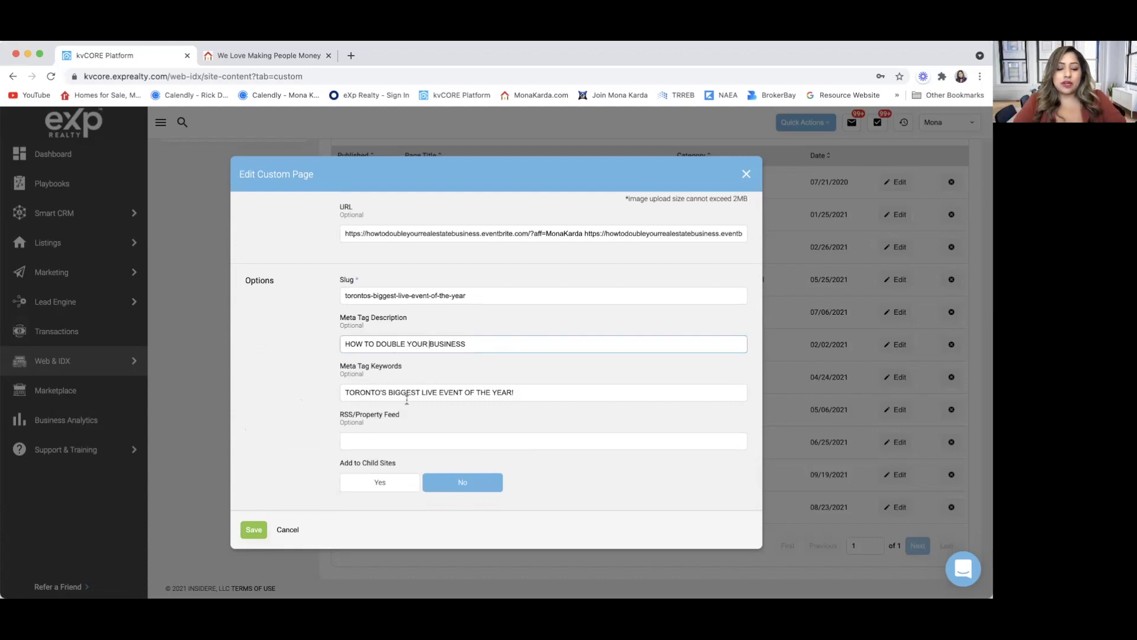
{"action": "type", "text": "REAL ESTATE"}
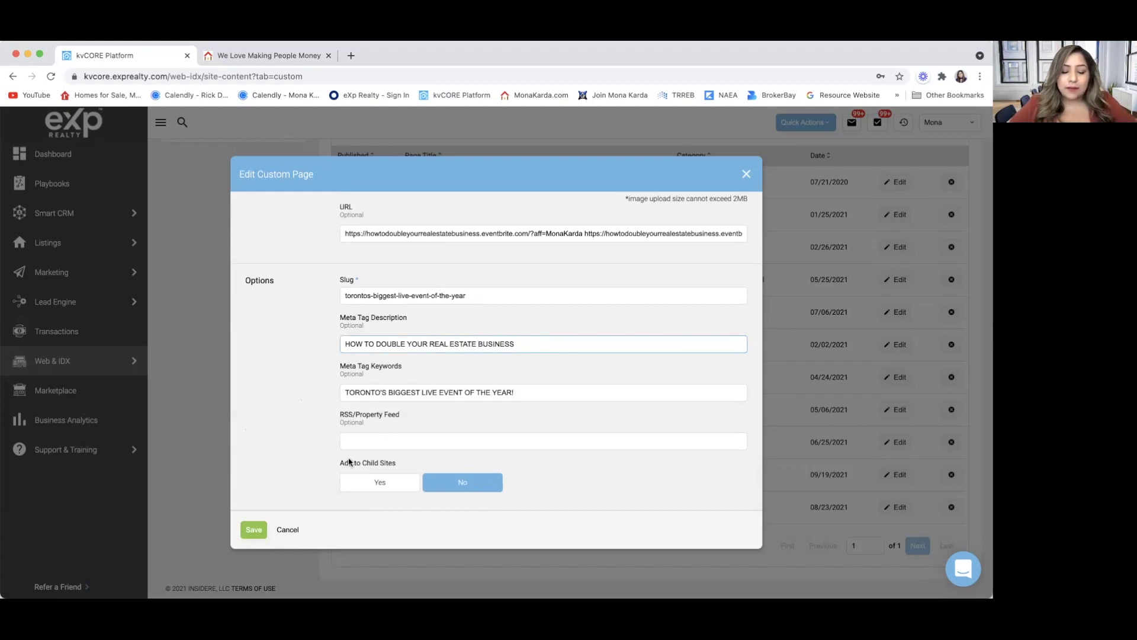
{"action": "left_click", "coordinate": [246, 529]}
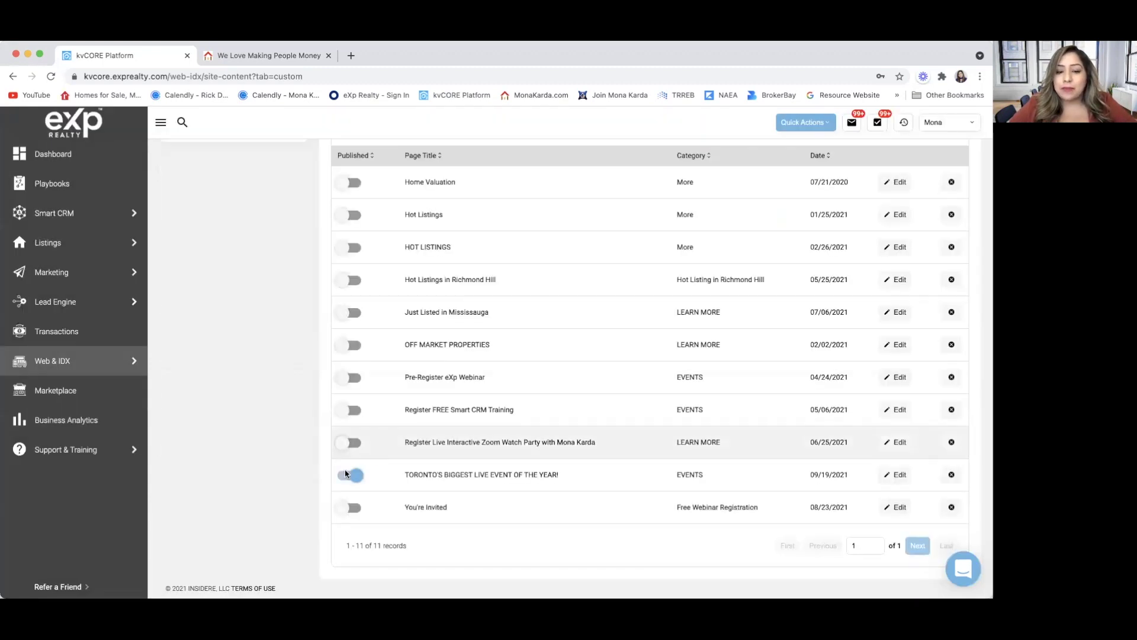
{"action": "scroll", "coordinate": [457, 406], "scroll_direction": "up", "scroll_amount": 6}
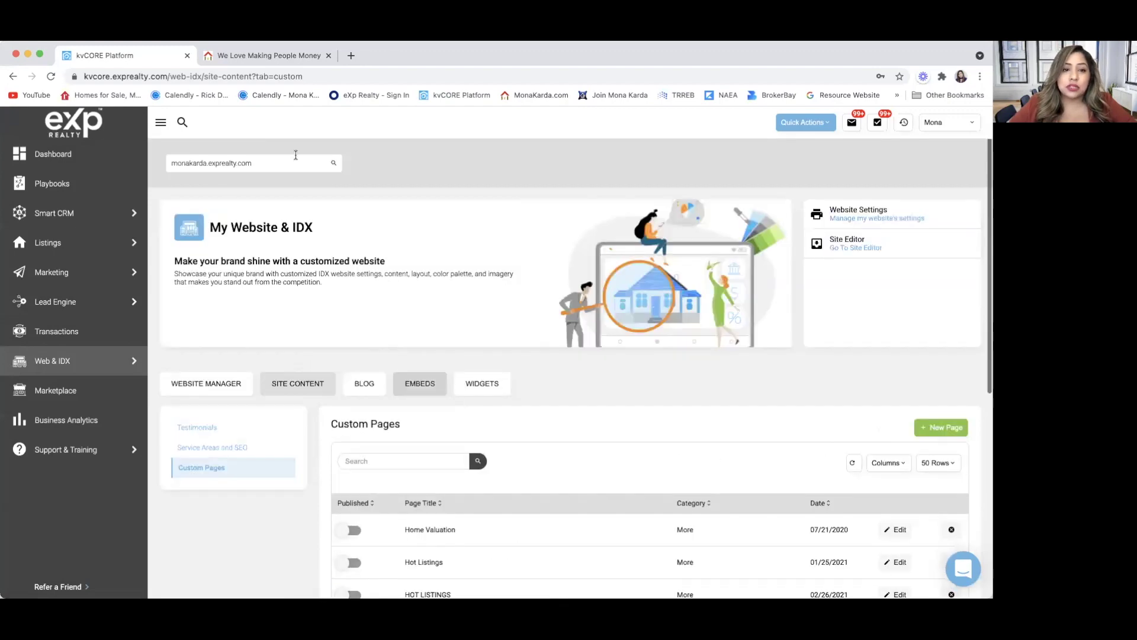
On the public website, open TORONTO'S BIGGEST LIVE EVENT OF THE YEAR! from the Events menu.
{"action": "left_click", "coordinate": [257, 55]}
{"action": "mouse_move", "coordinate": [903, 175]}
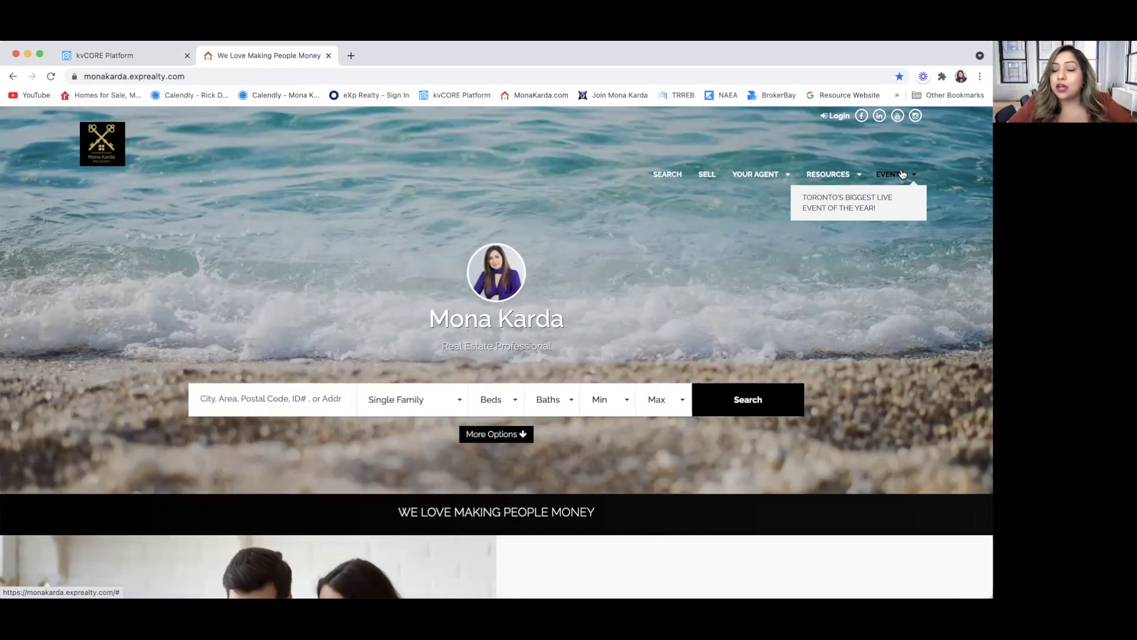
{"action": "left_click", "coordinate": [869, 200]}
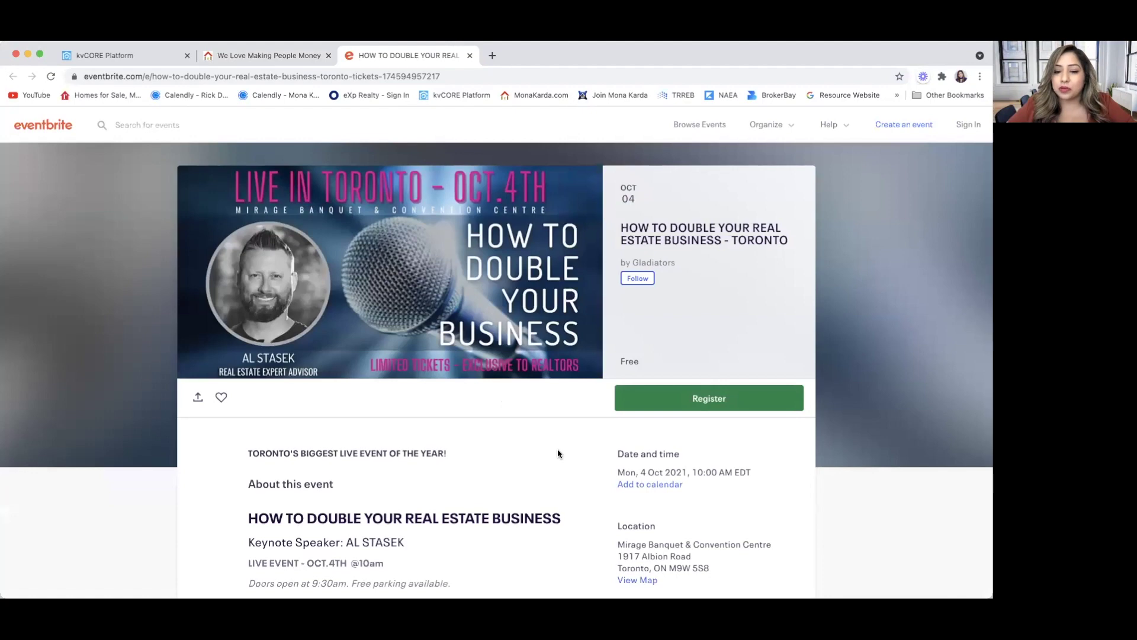
Look over the Eventbrite Toronto event details, then close that tab.
{"action": "scroll", "coordinate": [557, 453], "scroll_direction": "down", "scroll_amount": 7}
{"action": "scroll", "coordinate": [558, 453], "scroll_direction": "up", "scroll_amount": 6}
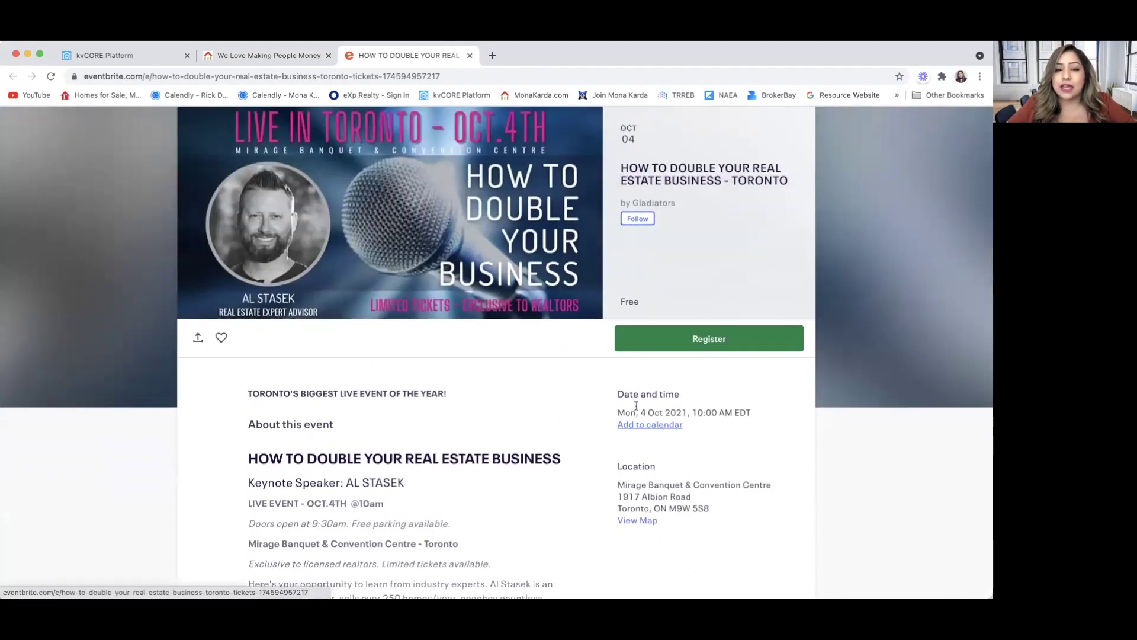
{"action": "left_click", "coordinate": [470, 55]}
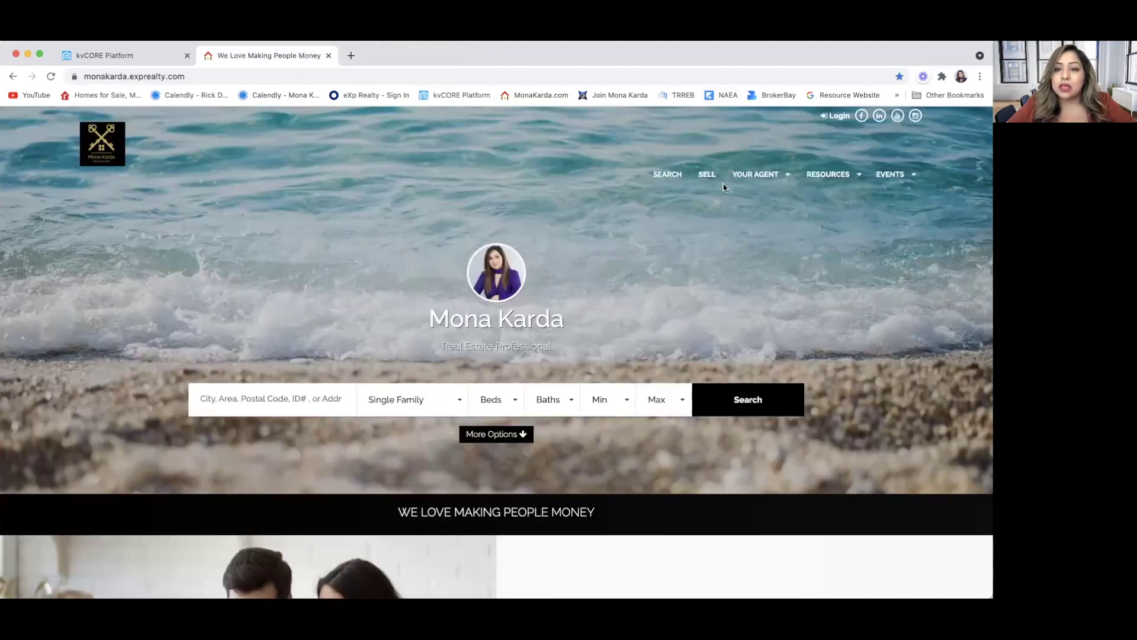
Back in kvCORE Custom Pages, open the OFF MARKET PROPERTIES page editor.
{"action": "left_click", "coordinate": [125, 57]}
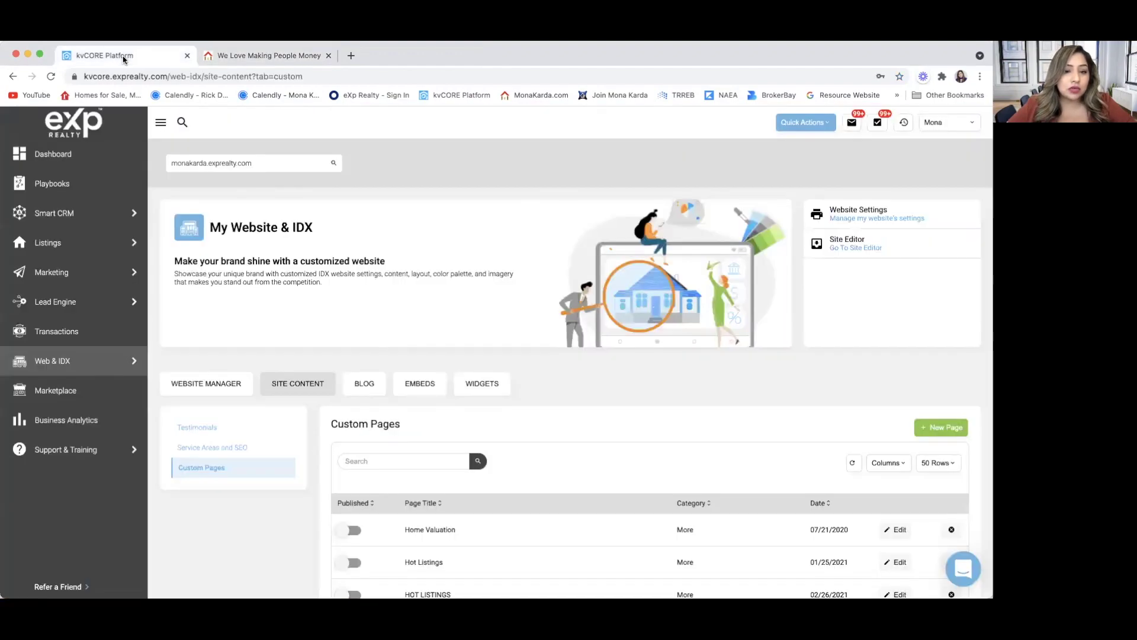
{"action": "scroll", "coordinate": [226, 510], "scroll_direction": "down", "scroll_amount": 2}
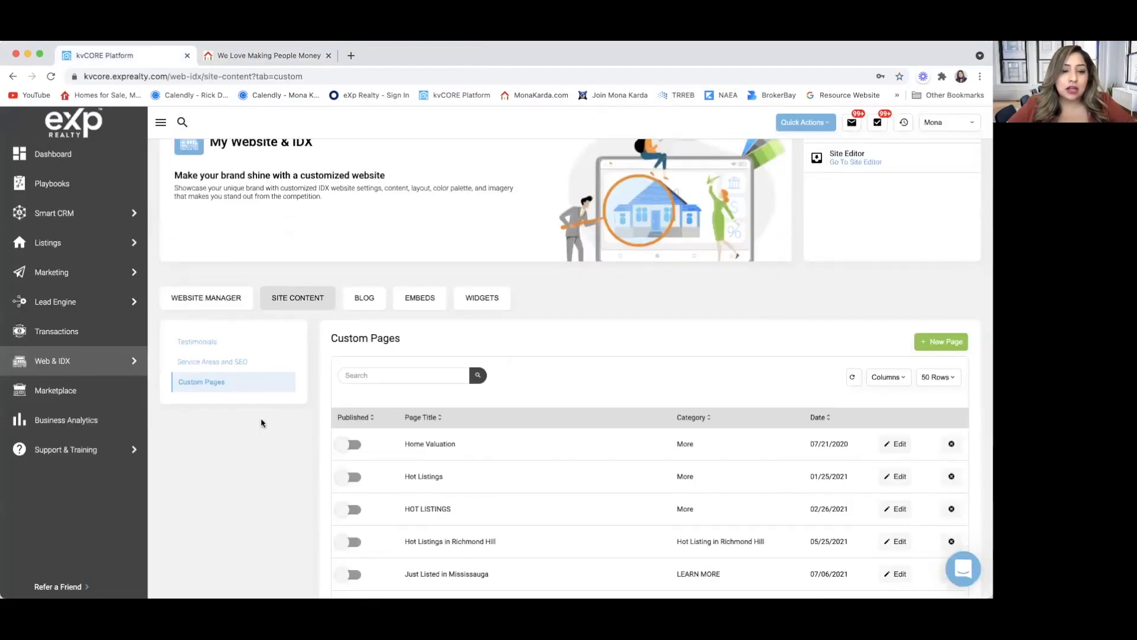
{"action": "scroll", "coordinate": [262, 423], "scroll_direction": "down", "scroll_amount": 1}
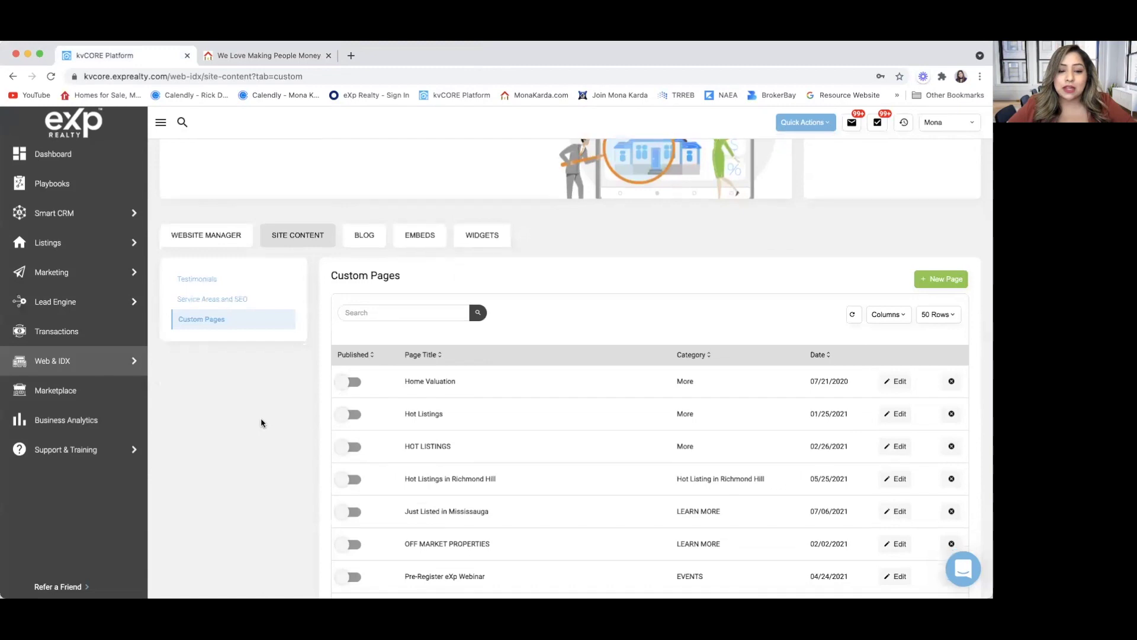
{"action": "scroll", "coordinate": [261, 423], "scroll_direction": "down", "scroll_amount": 3}
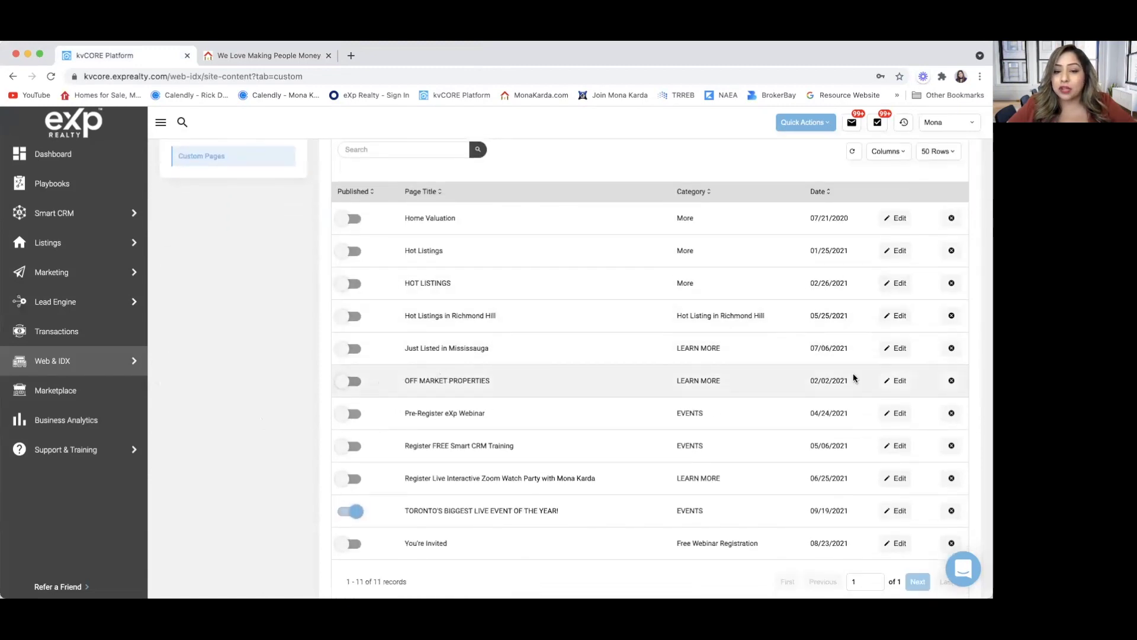
{"action": "left_click", "coordinate": [895, 380]}
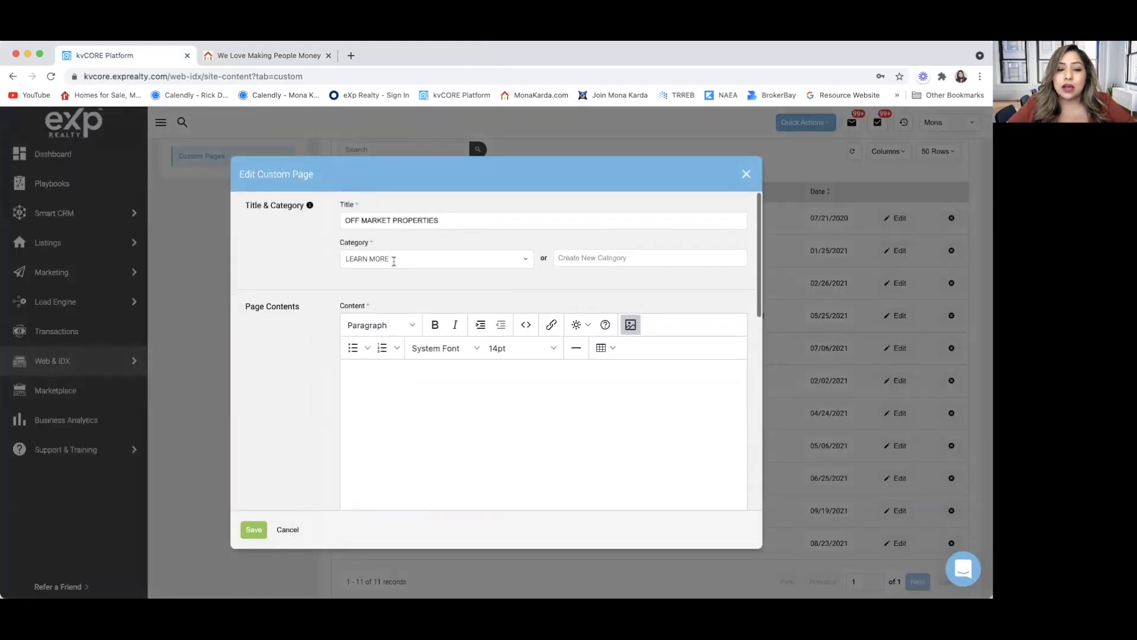
Review the OFF MARKET PROPERTIES settings down to Add to Child Sites and close the editor.
{"action": "scroll", "coordinate": [321, 402], "scroll_direction": "down", "scroll_amount": 2}
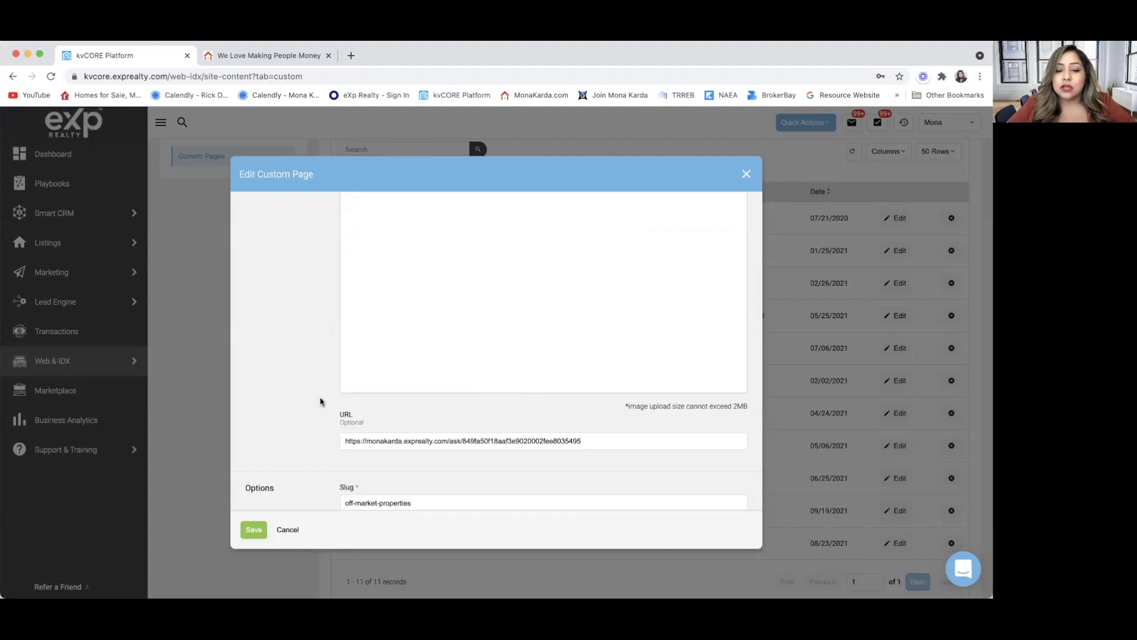
{"action": "scroll", "coordinate": [319, 453], "scroll_direction": "down", "scroll_amount": 2}
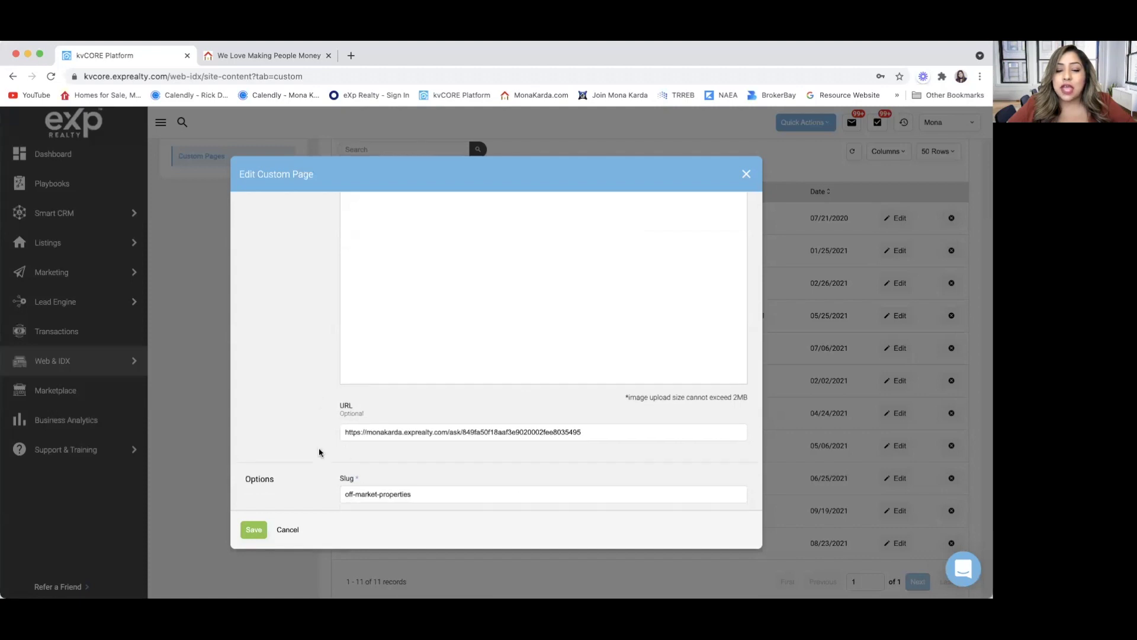
{"action": "scroll", "coordinate": [319, 453], "scroll_direction": "down", "scroll_amount": 1}
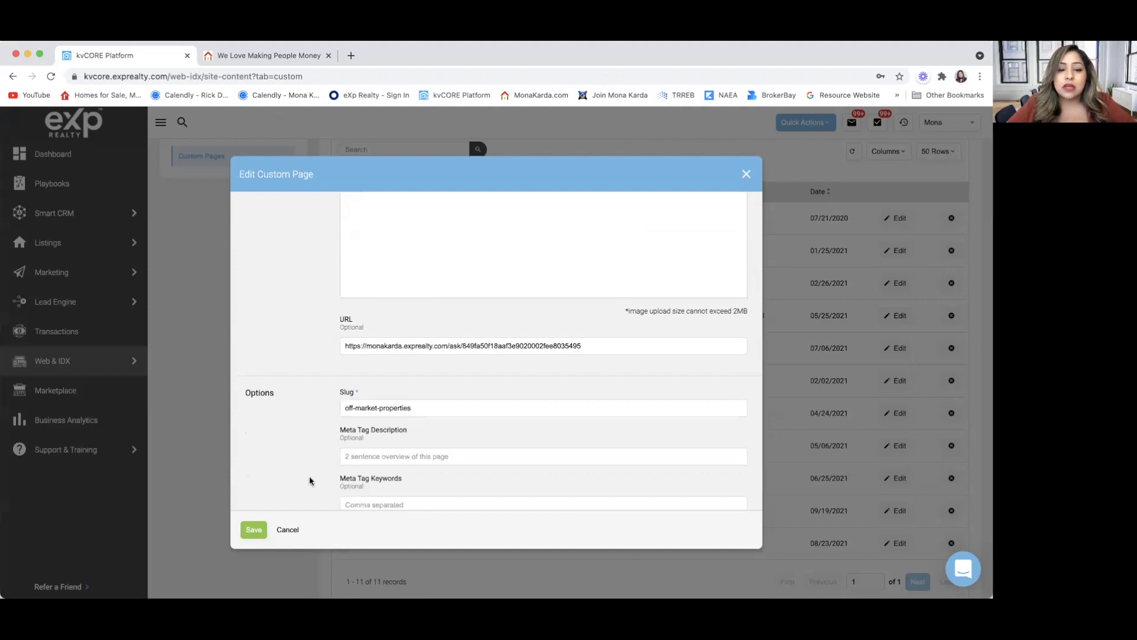
{"action": "scroll", "coordinate": [312, 480], "scroll_direction": "down", "scroll_amount": 3}
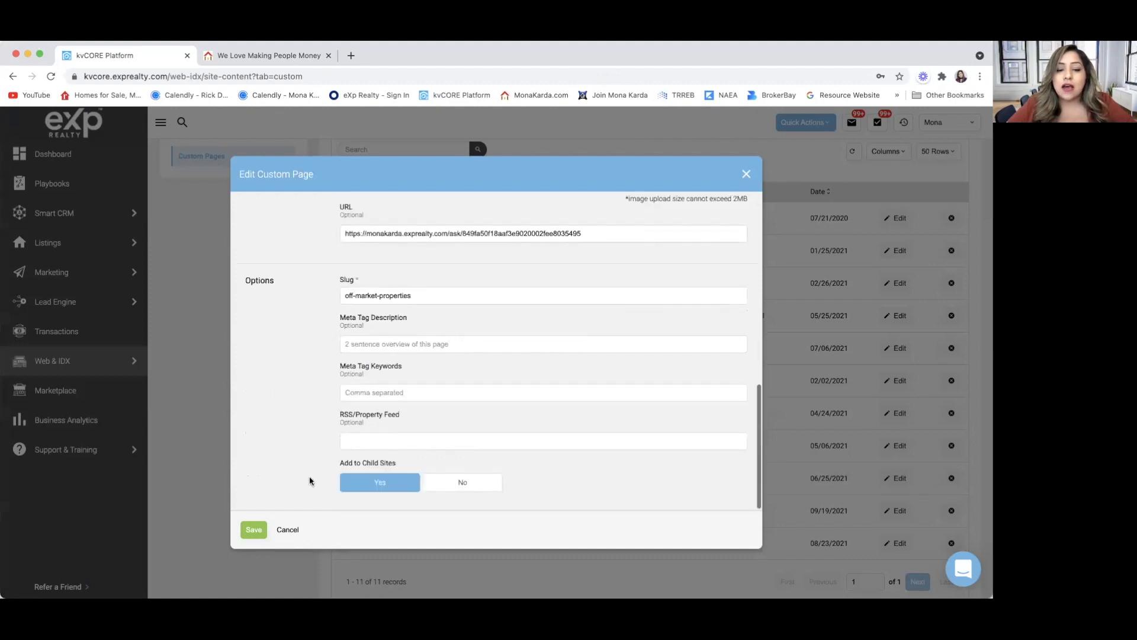
{"action": "left_click", "coordinate": [746, 175]}
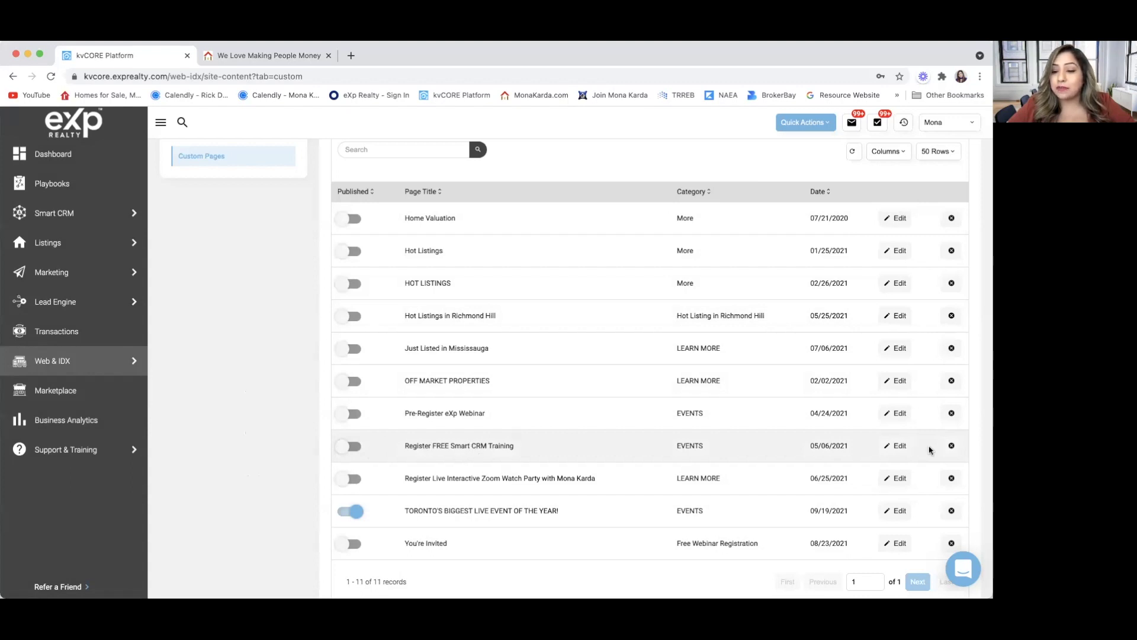
{"action": "left_click", "coordinate": [894, 450]}
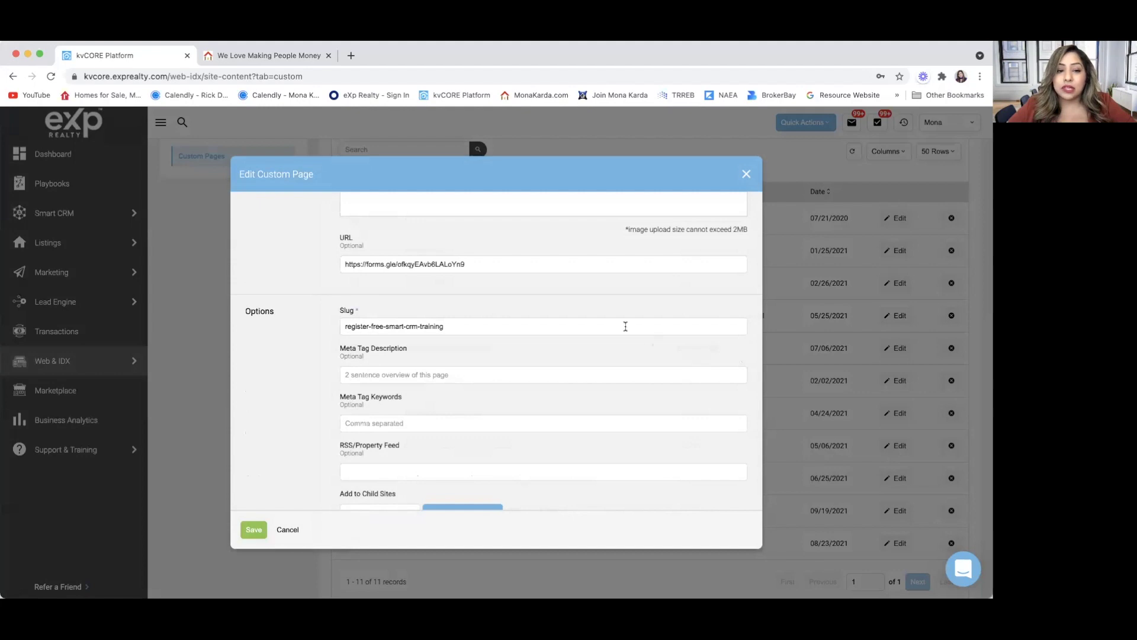
{"action": "scroll", "coordinate": [625, 329], "scroll_direction": "up", "scroll_amount": 10}
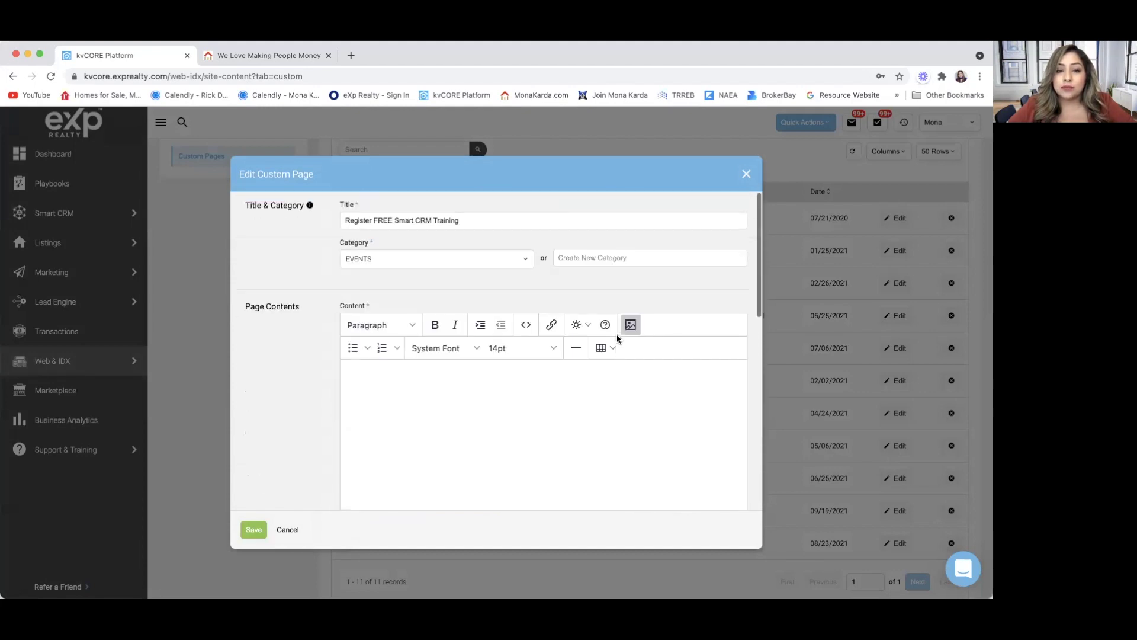
{"action": "scroll", "coordinate": [332, 464], "scroll_direction": "down", "scroll_amount": 3}
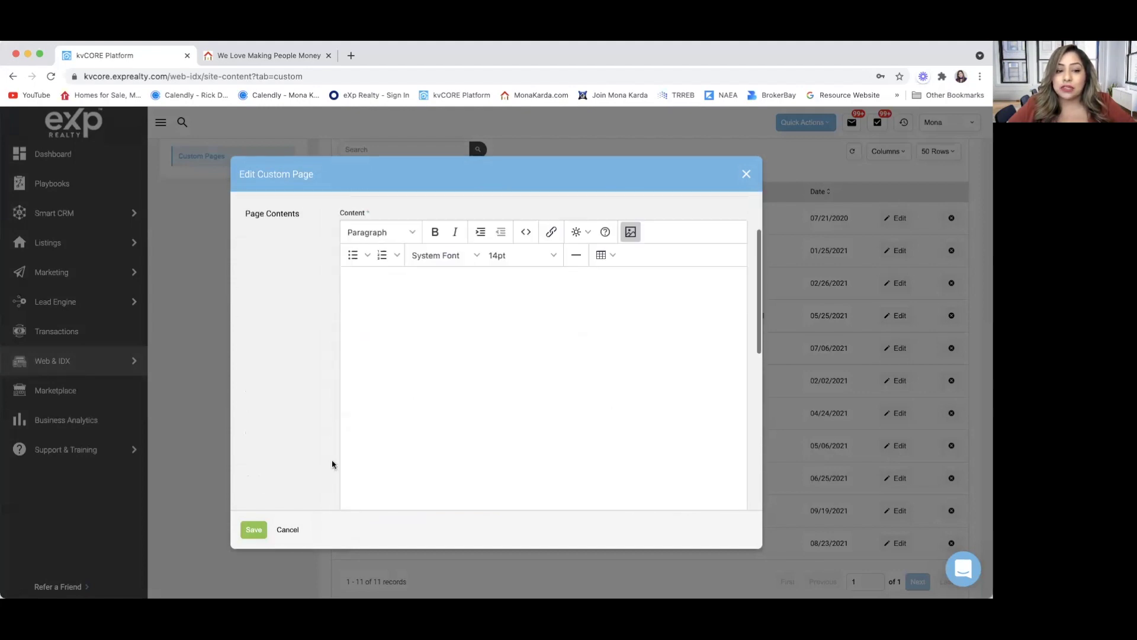
{"action": "scroll", "coordinate": [332, 465], "scroll_direction": "down", "scroll_amount": 10}
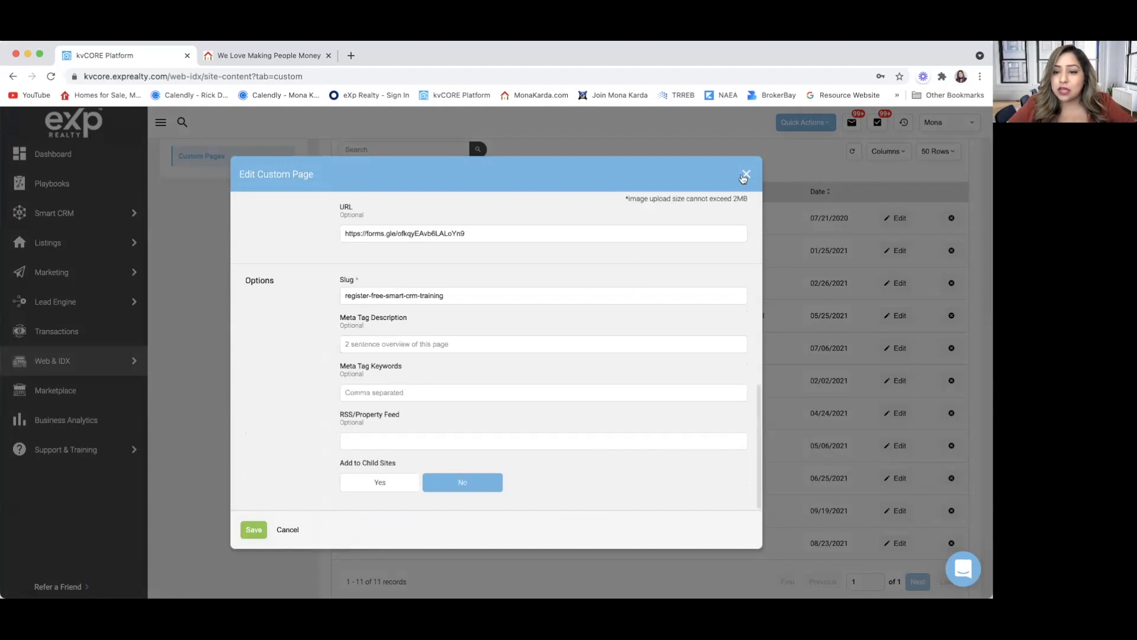
{"action": "left_click", "coordinate": [747, 174]}
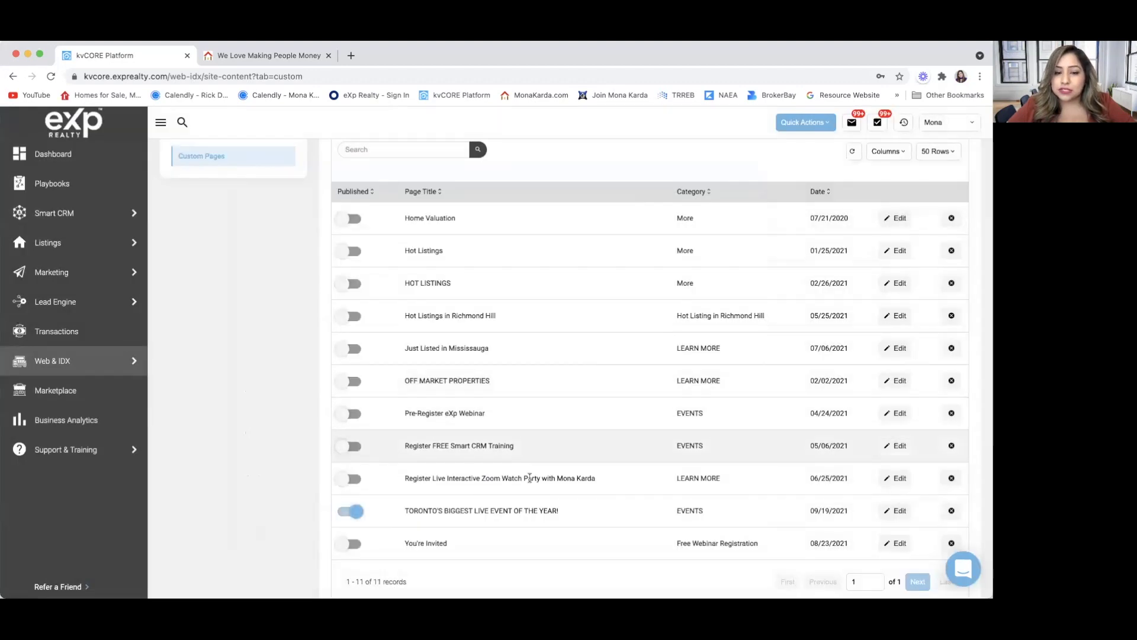
Switch on Published for Register FREE Smart CRM Training, Pre-Register eXp Webinar and OFF MARKET PROPERTIES.
{"action": "left_click", "coordinate": [345, 451]}
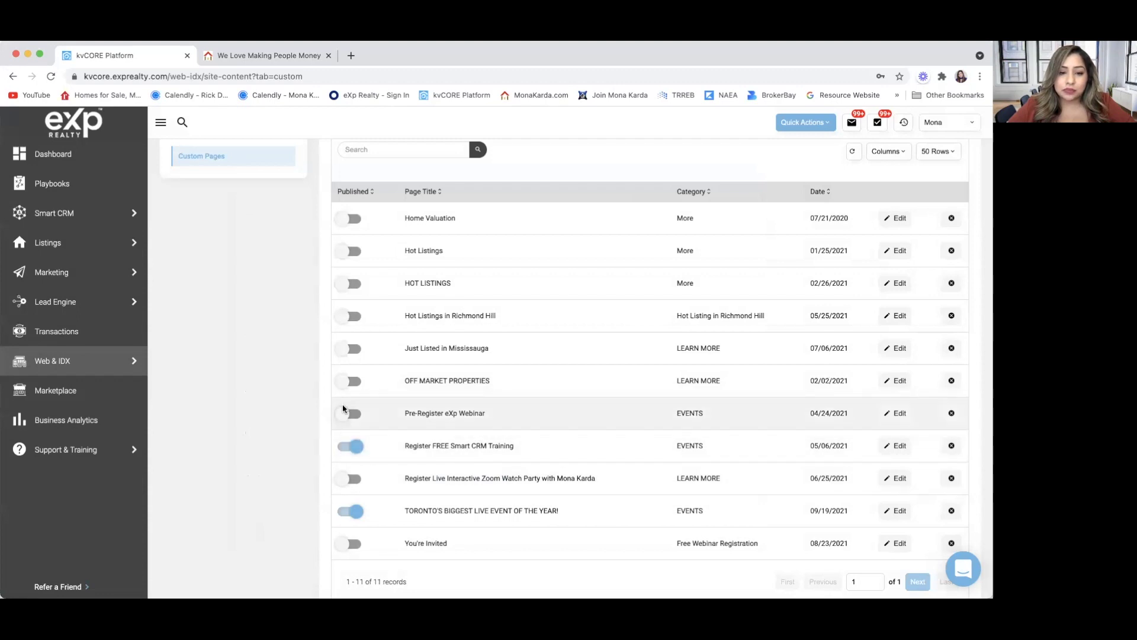
{"action": "left_click", "coordinate": [345, 413]}
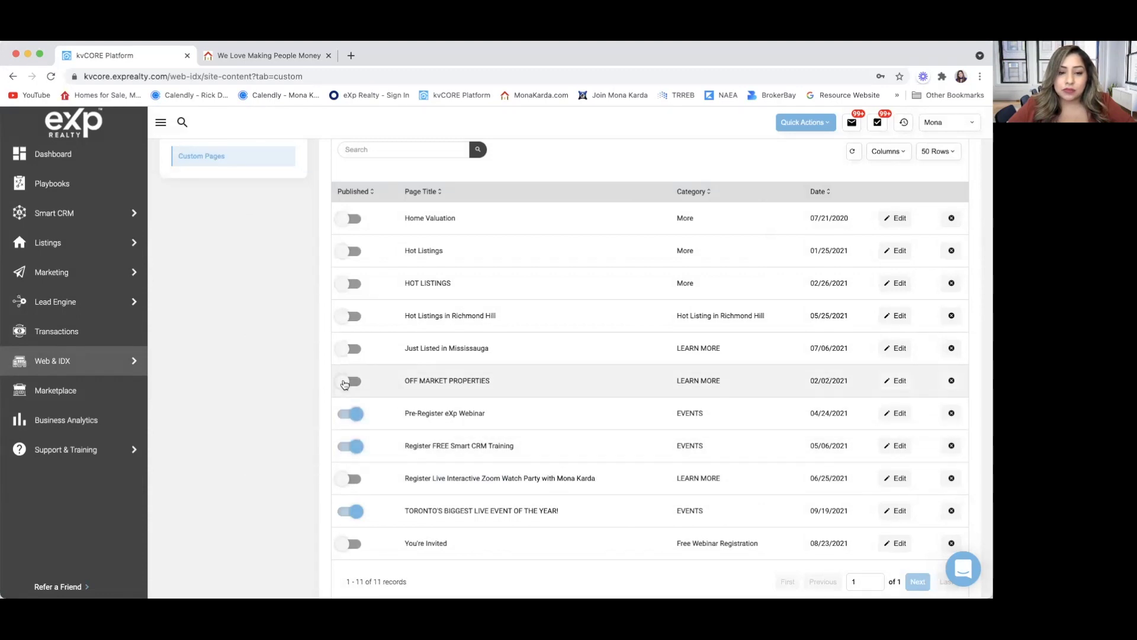
{"action": "left_click", "coordinate": [346, 382]}
{"action": "scroll", "coordinate": [422, 347], "scroll_direction": "down", "scroll_amount": 1}
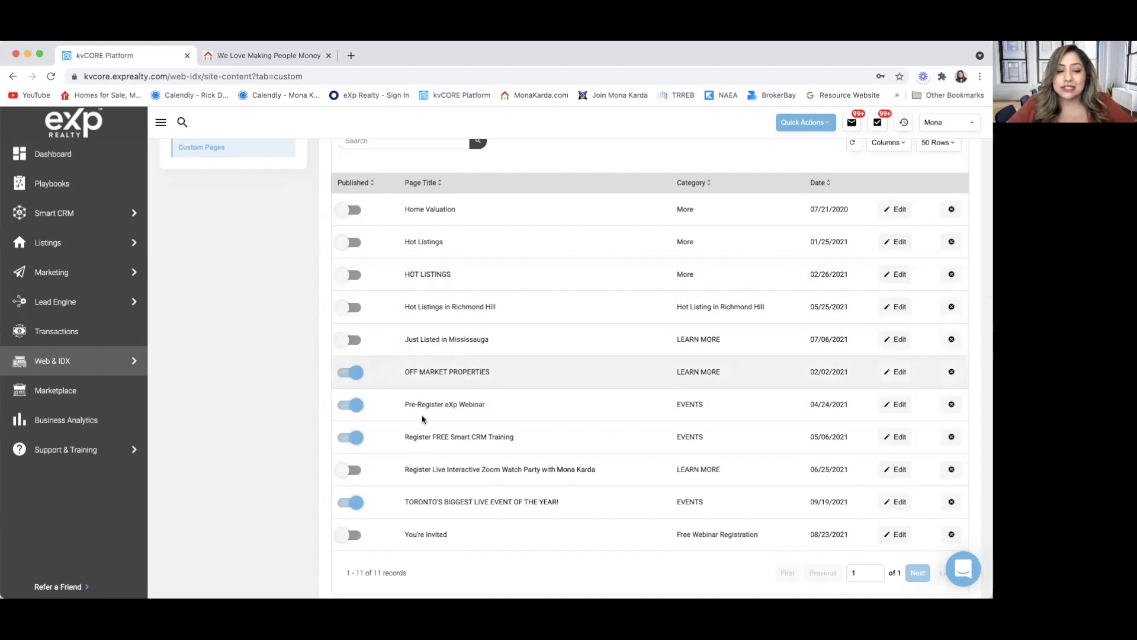
{"action": "scroll", "coordinate": [423, 419], "scroll_direction": "down", "scroll_amount": 2}
{"action": "scroll", "coordinate": [422, 418], "scroll_direction": "up", "scroll_amount": 6}
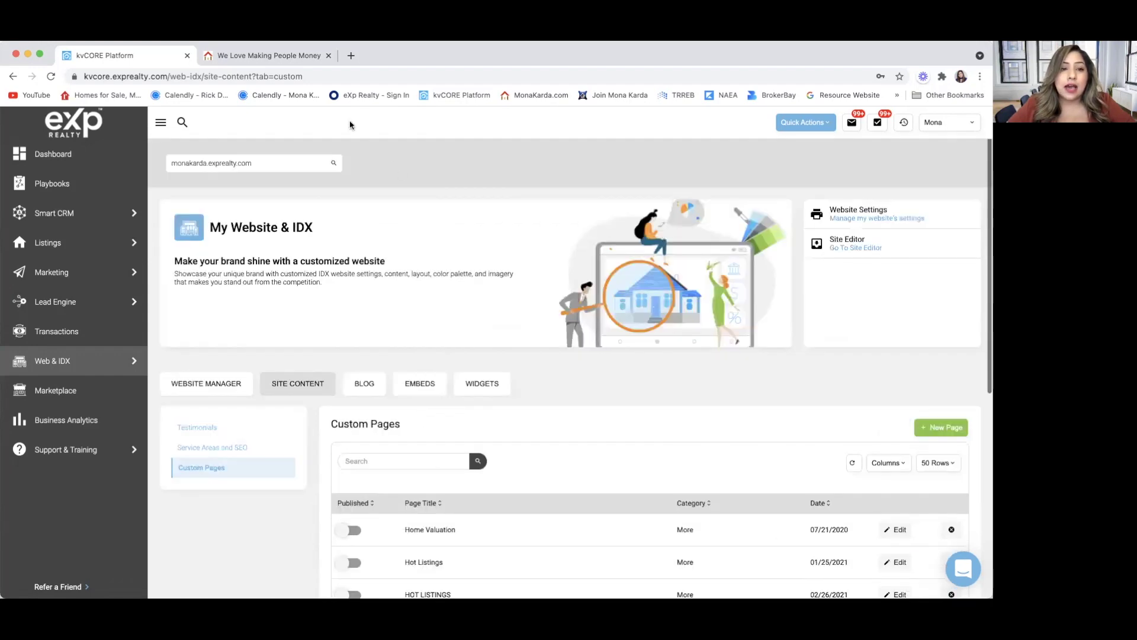
Browse the public site's Our Listings, Just Listed and Just Reduced sections, ending at the banner.
{"action": "left_click", "coordinate": [265, 55]}
{"action": "scroll", "coordinate": [141, 363], "scroll_direction": "down", "scroll_amount": 10}
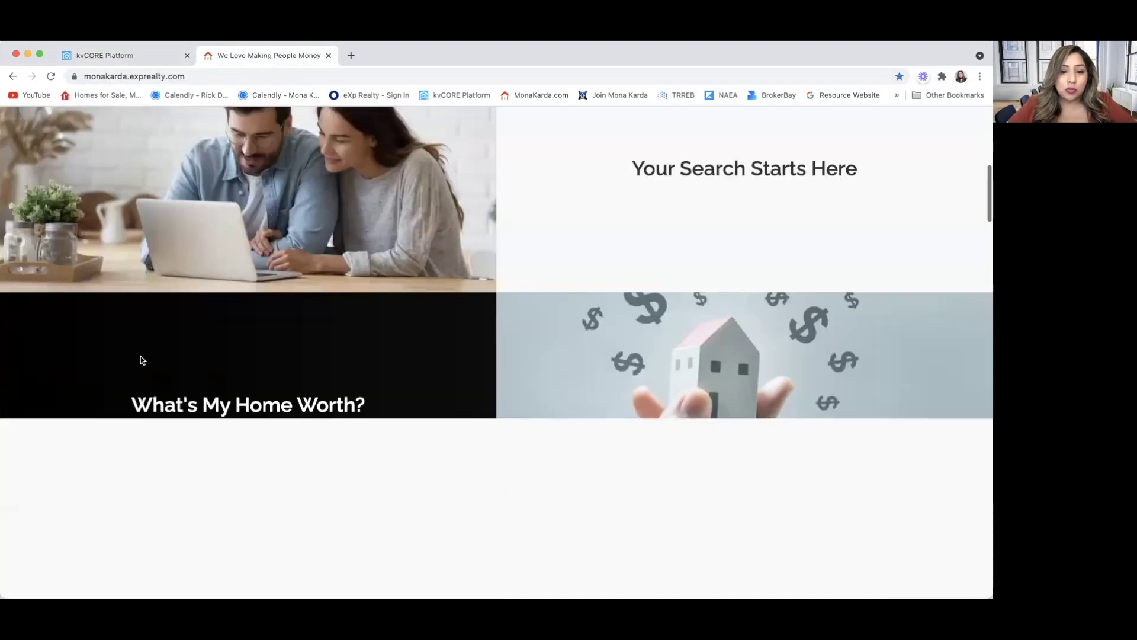
{"action": "scroll", "coordinate": [143, 360], "scroll_direction": "down", "scroll_amount": 15}
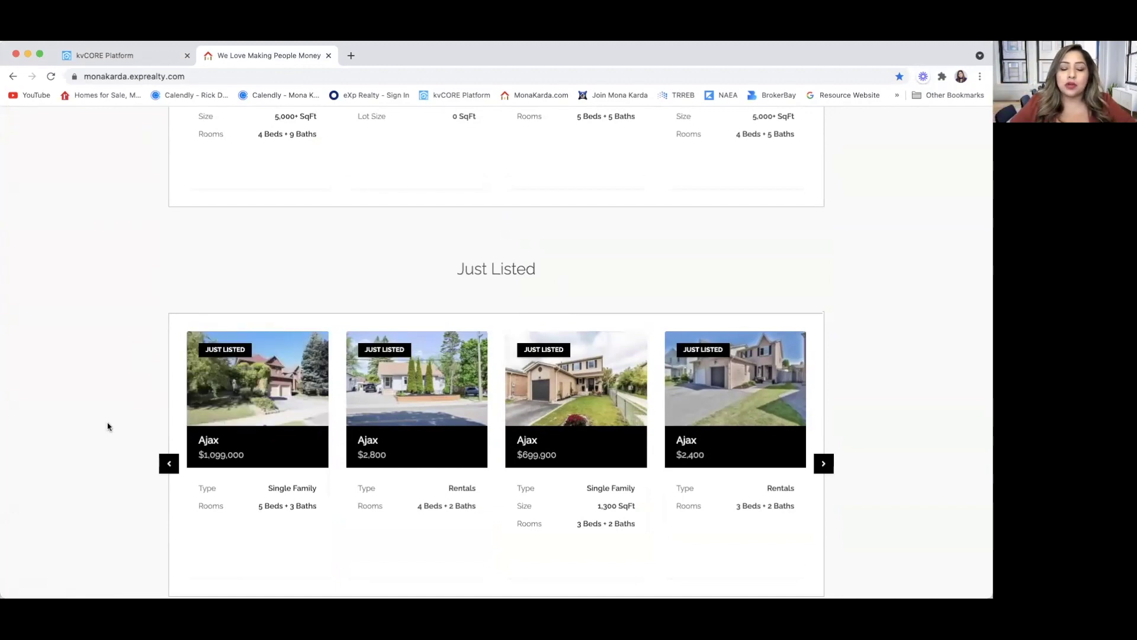
{"action": "scroll", "coordinate": [108, 426], "scroll_direction": "up", "scroll_amount": 10}
{"action": "scroll", "coordinate": [107, 424], "scroll_direction": "down", "scroll_amount": 1}
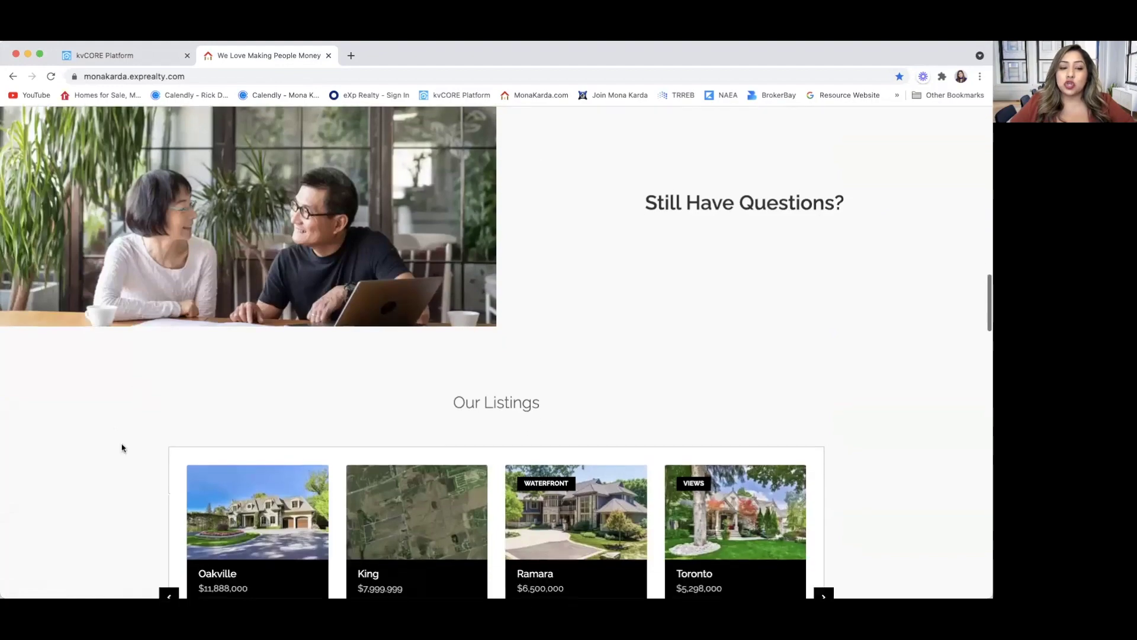
{"action": "scroll", "coordinate": [107, 527], "scroll_direction": "down", "scroll_amount": 20}
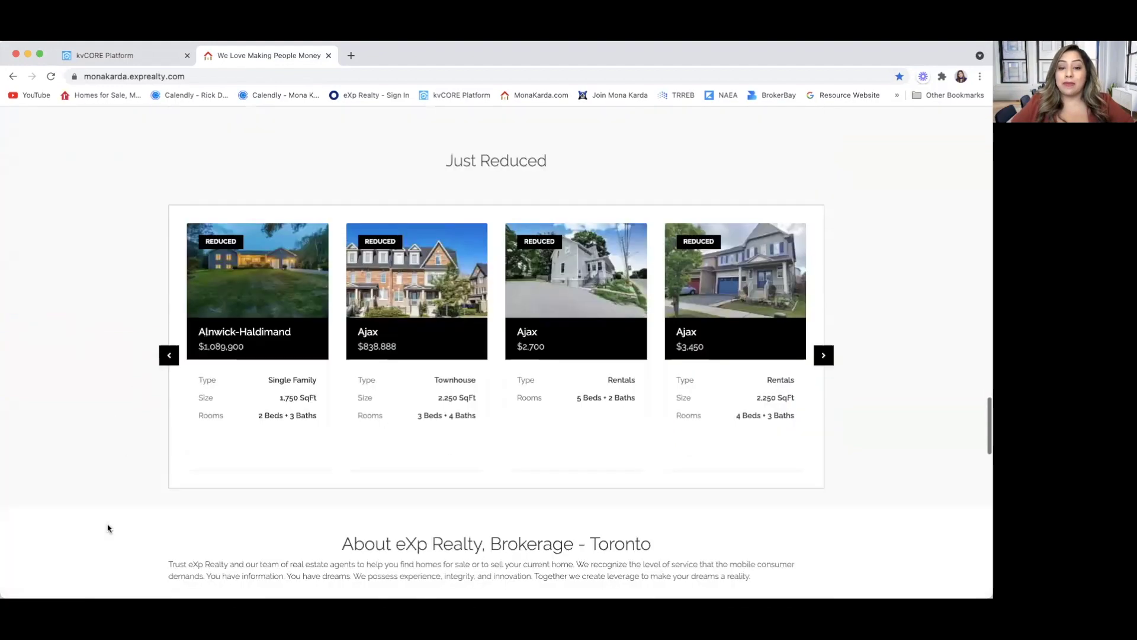
{"action": "scroll", "coordinate": [108, 526], "scroll_direction": "up", "scroll_amount": 20}
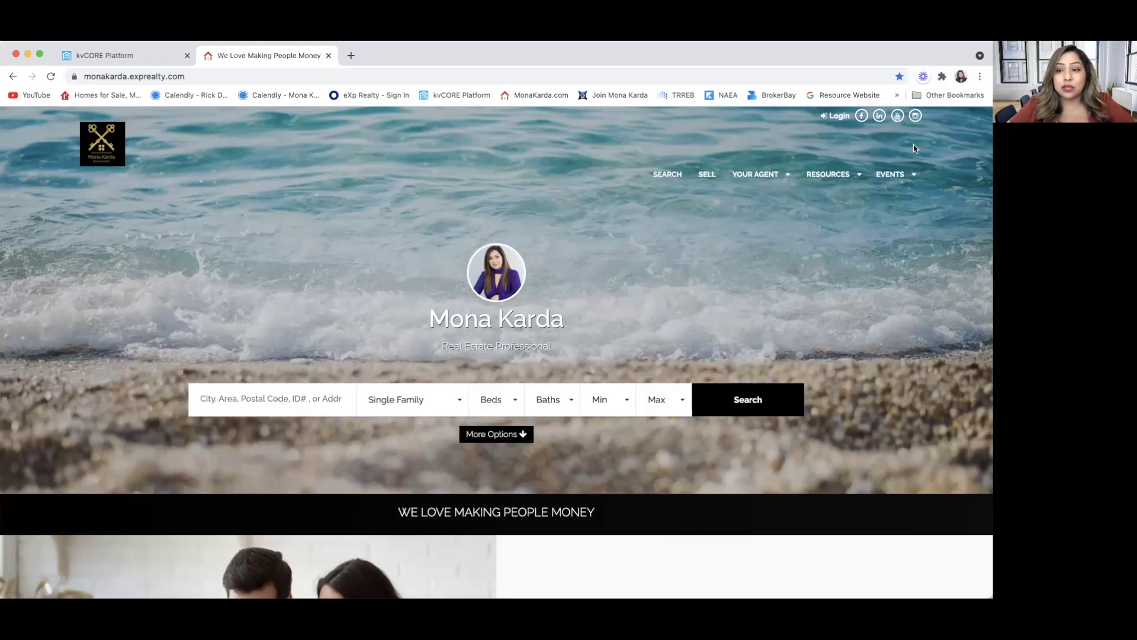
{"action": "mouse_move", "coordinate": [894, 171]}
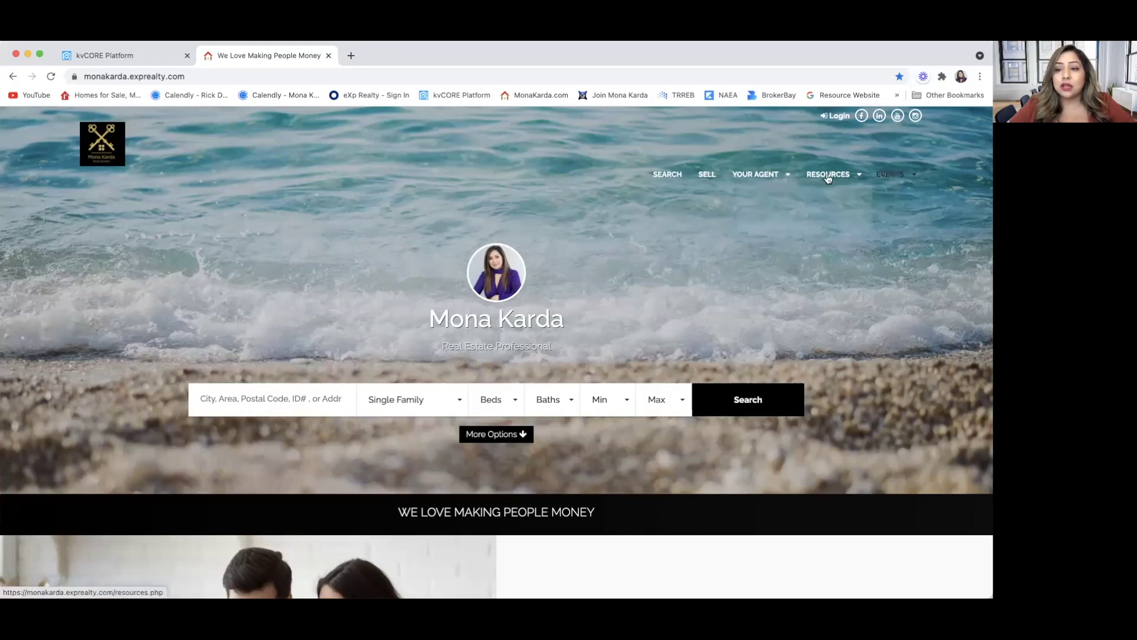
Check the Published toggles on the kvCORE Custom Pages list.
{"action": "left_click", "coordinate": [159, 60]}
{"action": "scroll", "coordinate": [441, 458], "scroll_direction": "down", "scroll_amount": 6}
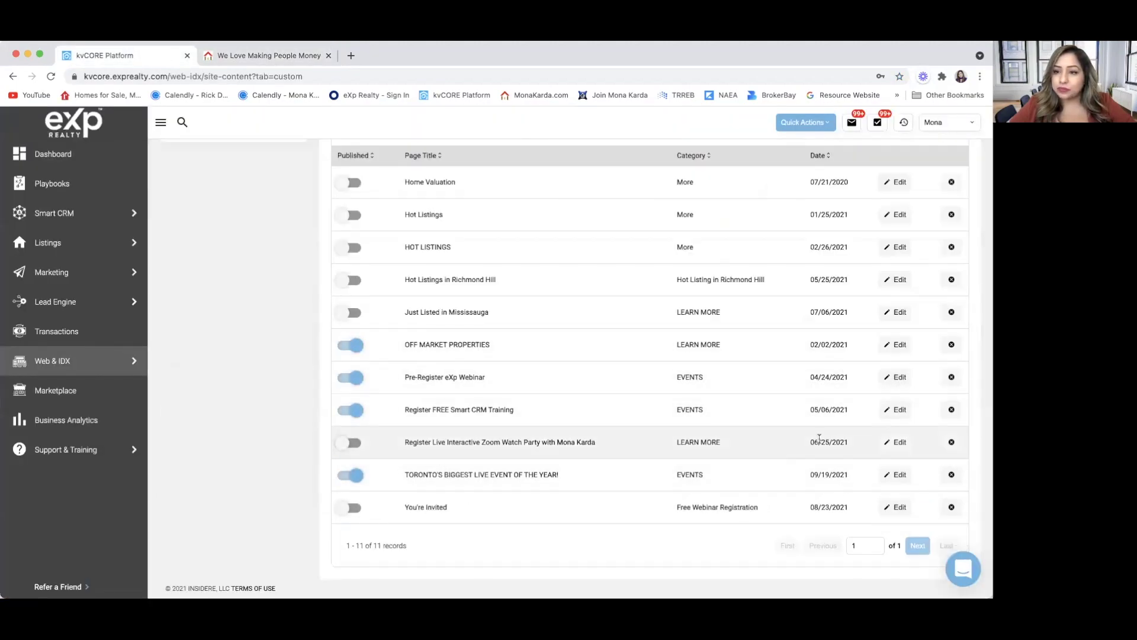
{"action": "scroll", "coordinate": [819, 438], "scroll_direction": "up", "scroll_amount": 5}
{"action": "scroll", "coordinate": [819, 439], "scroll_direction": "down", "scroll_amount": 3}
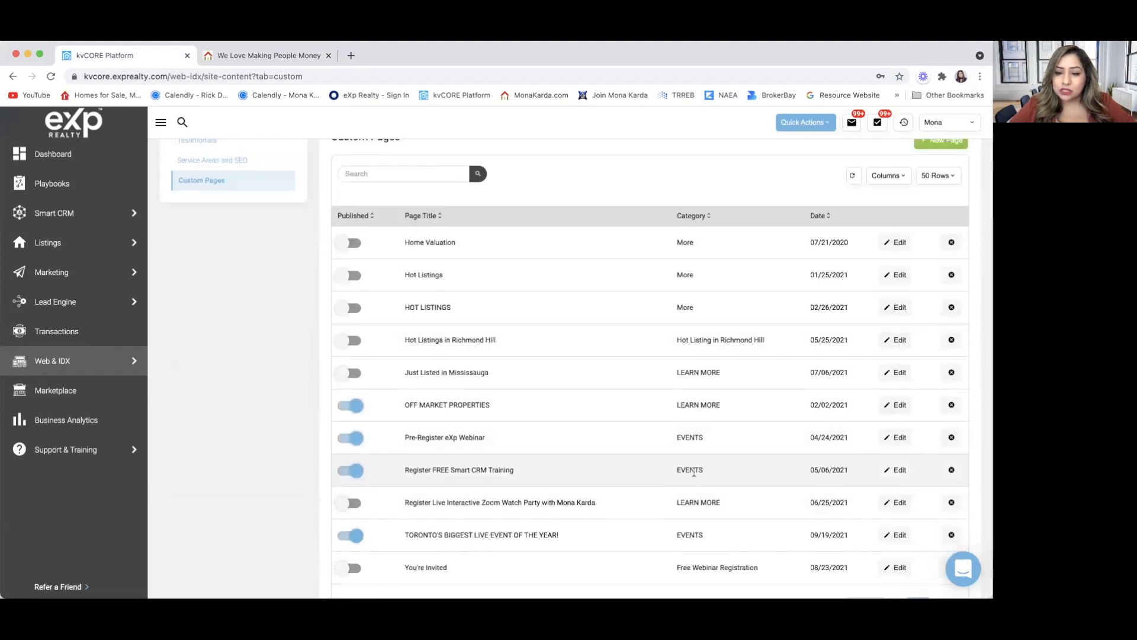
{"action": "scroll", "coordinate": [690, 534], "scroll_direction": "up", "scroll_amount": 2}
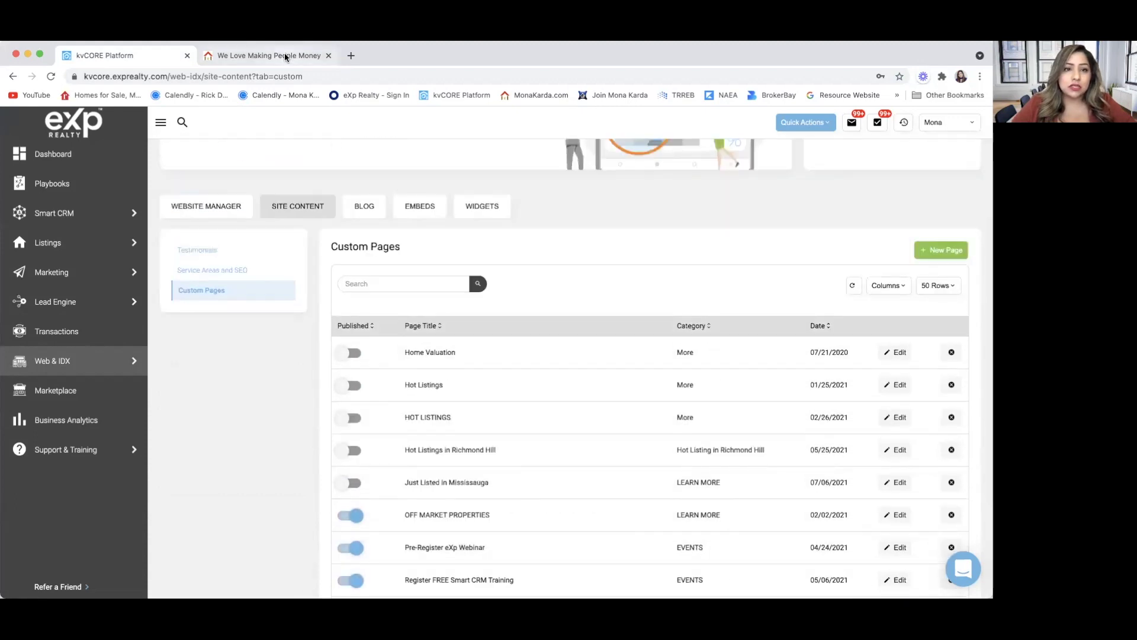
Close the website tab and reload the site fresh in a new tab via the MonaKarda.com bookmark.
{"action": "left_click", "coordinate": [328, 56]}
{"action": "left_click", "coordinate": [212, 57]}
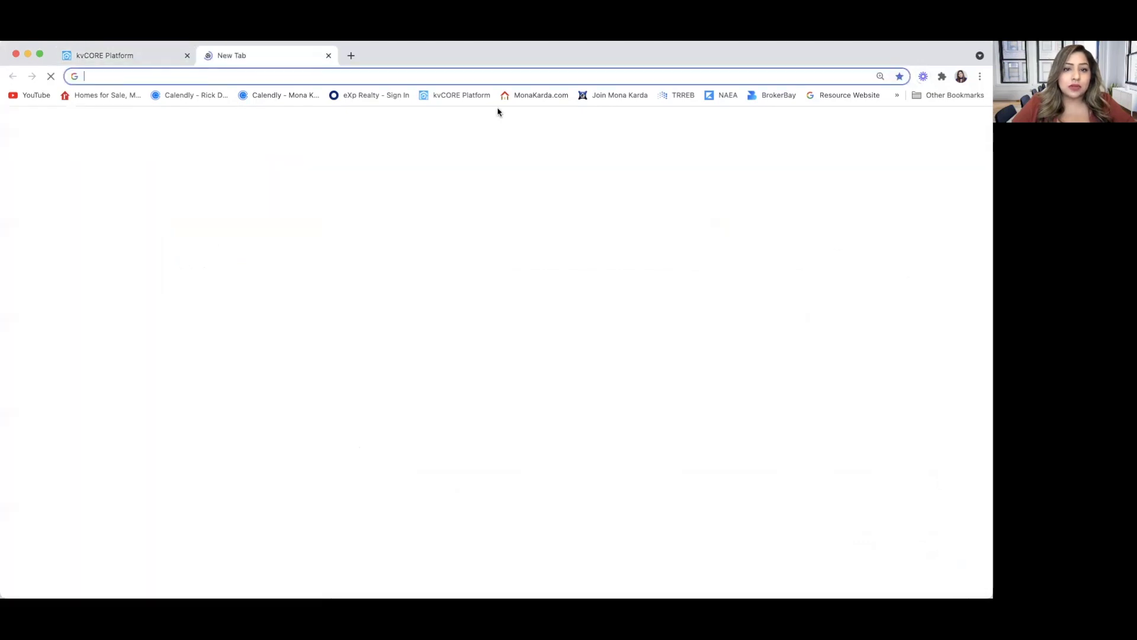
{"action": "left_click", "coordinate": [541, 95]}
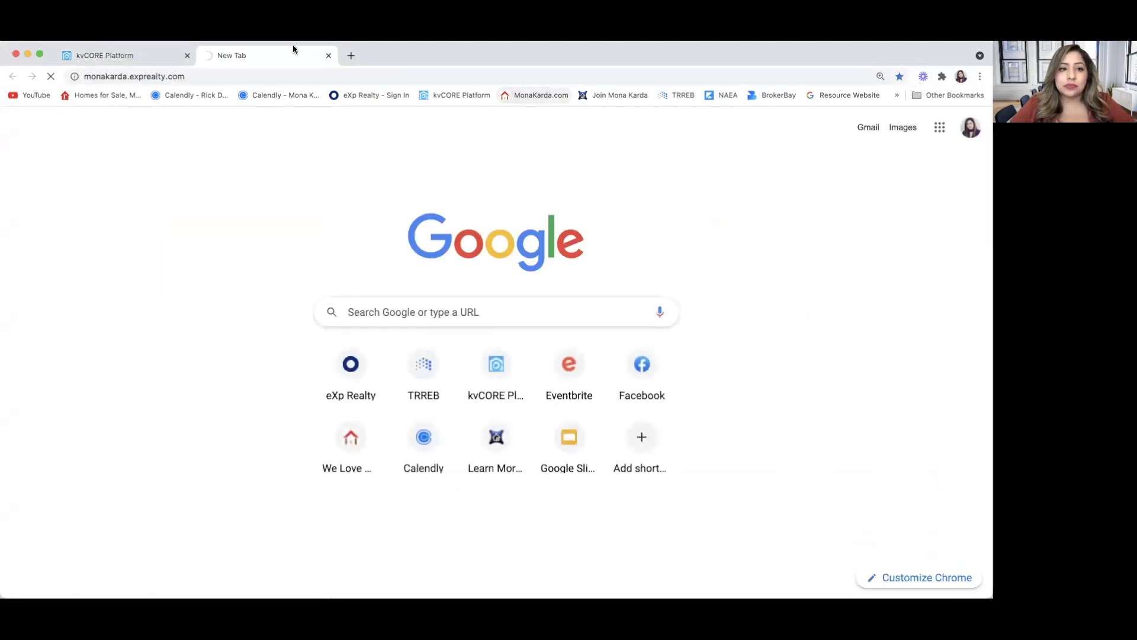
{"action": "left_click", "coordinate": [121, 52]}
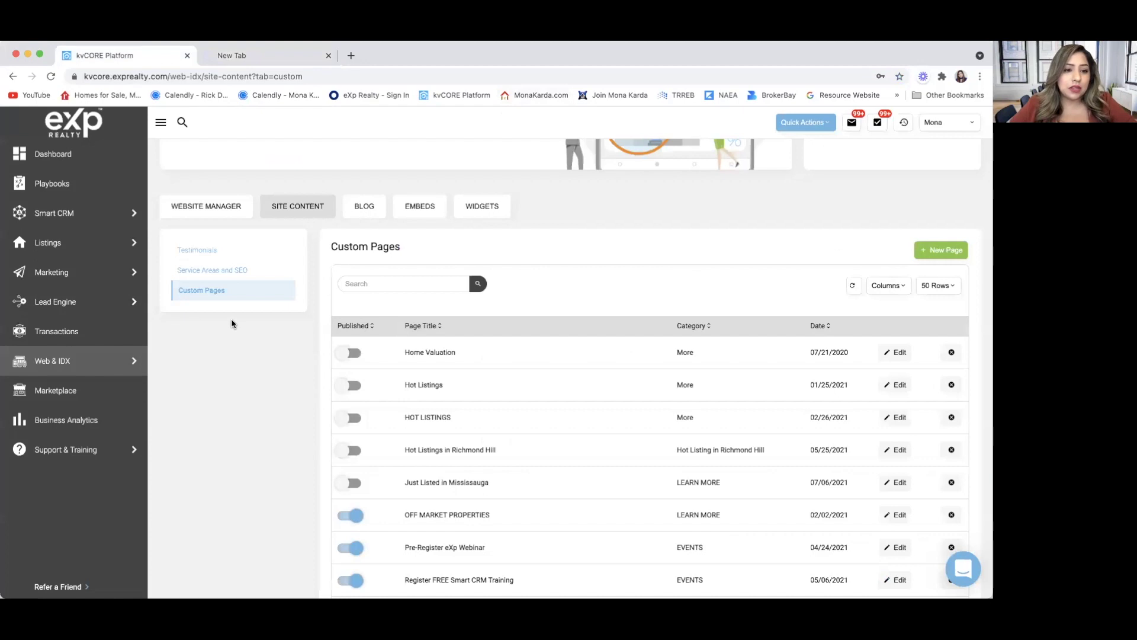
{"action": "scroll", "coordinate": [475, 508], "scroll_direction": "down", "scroll_amount": 1}
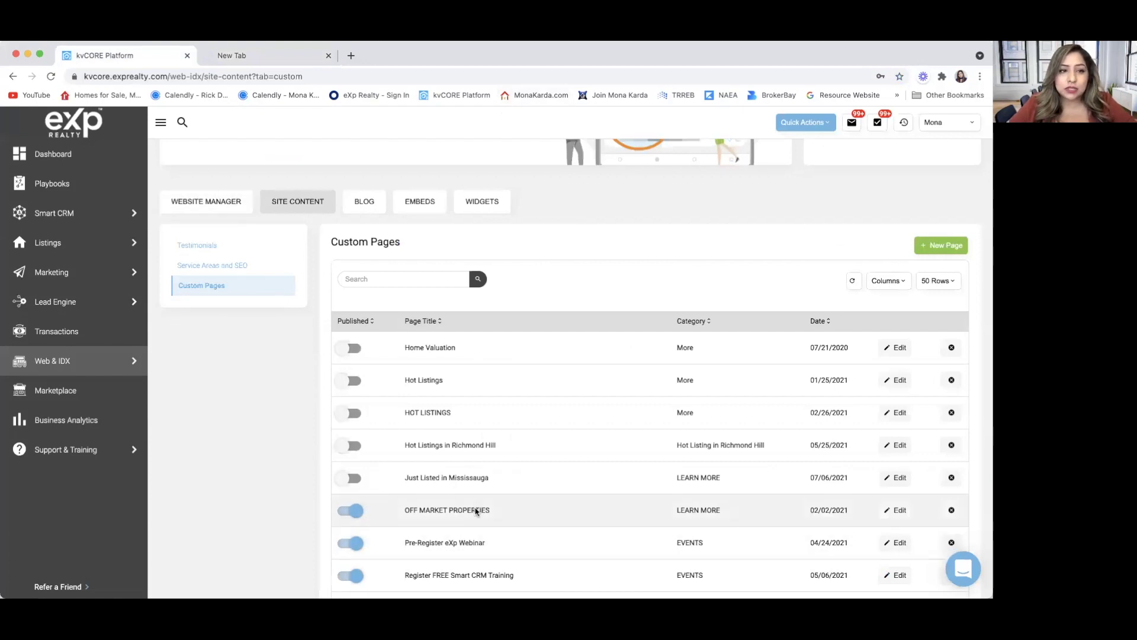
{"action": "scroll", "coordinate": [476, 511], "scroll_direction": "down", "scroll_amount": 2}
{"action": "left_click", "coordinate": [255, 57]}
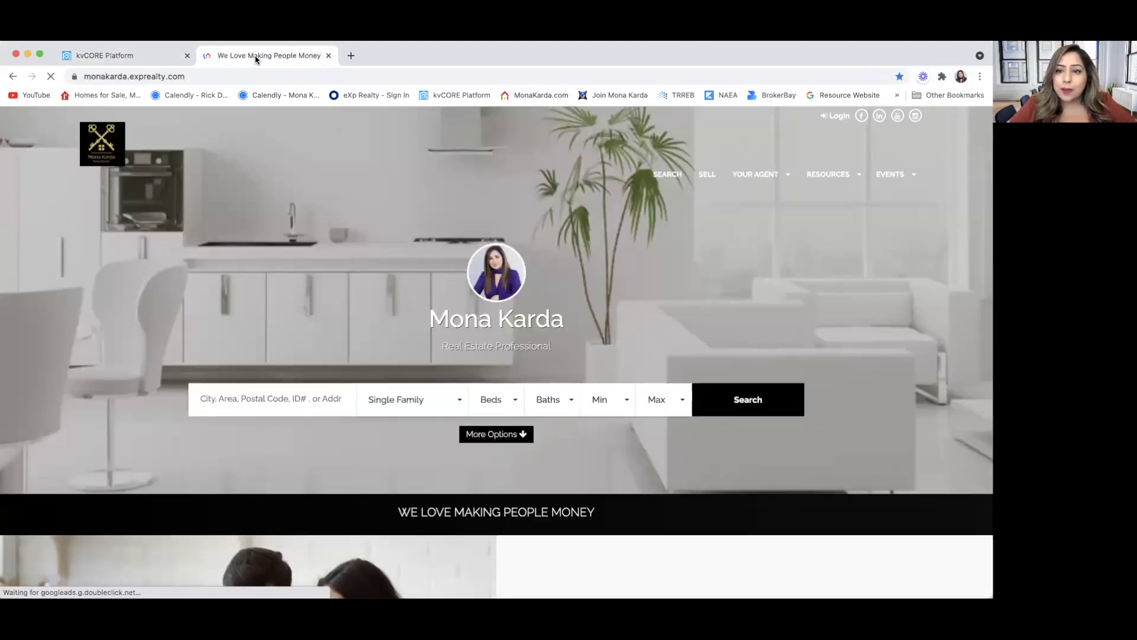
Open the Pre-Register eXp Webinar form from Events, read it to the end, and return to the website.
{"action": "mouse_move", "coordinate": [883, 173]}
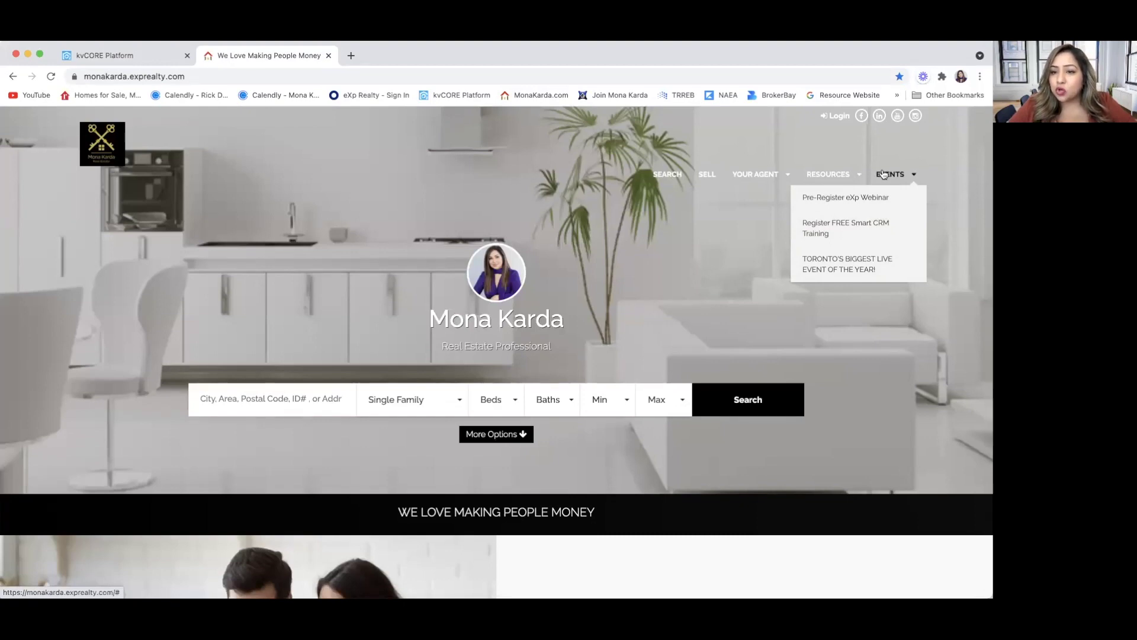
{"action": "left_click", "coordinate": [866, 198]}
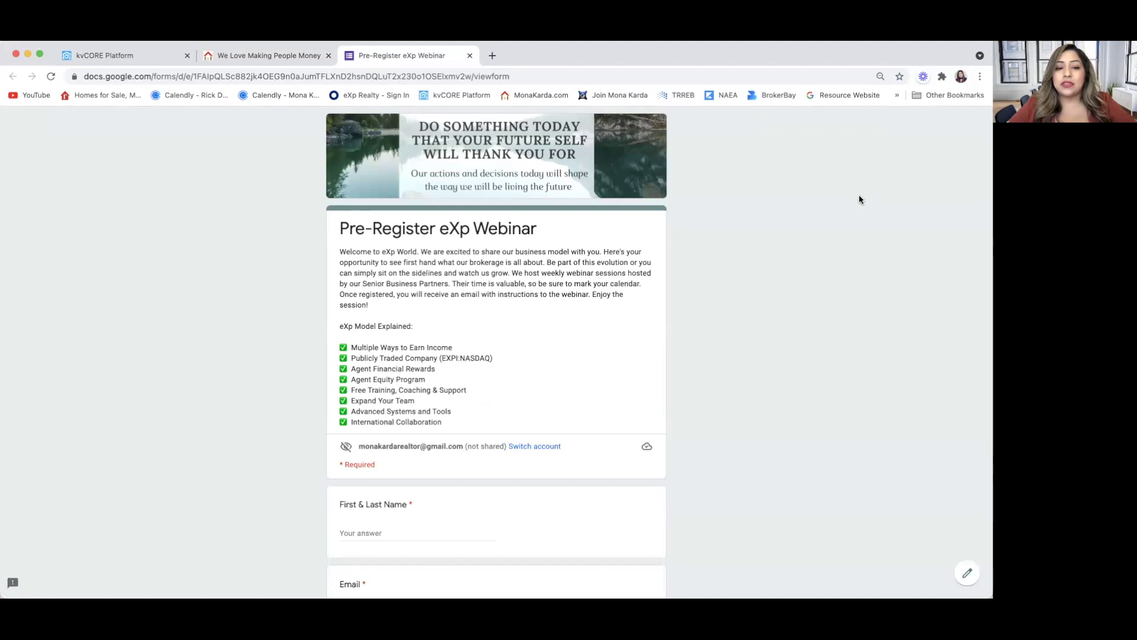
{"action": "scroll", "coordinate": [485, 364], "scroll_direction": "down", "scroll_amount": 5}
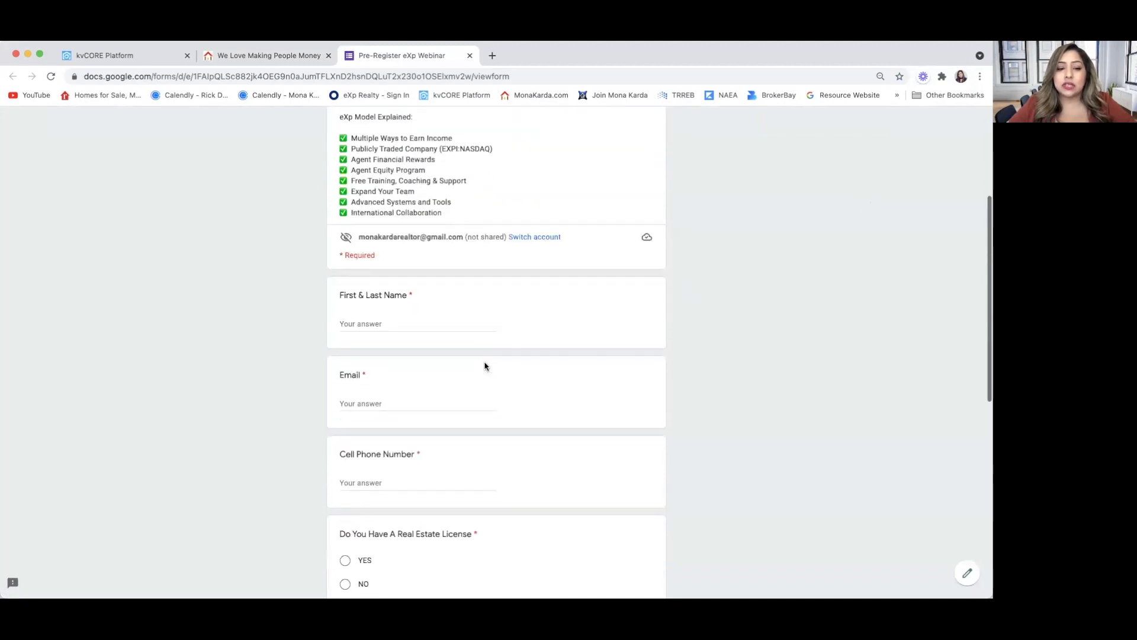
{"action": "scroll", "coordinate": [484, 366], "scroll_direction": "down", "scroll_amount": 2}
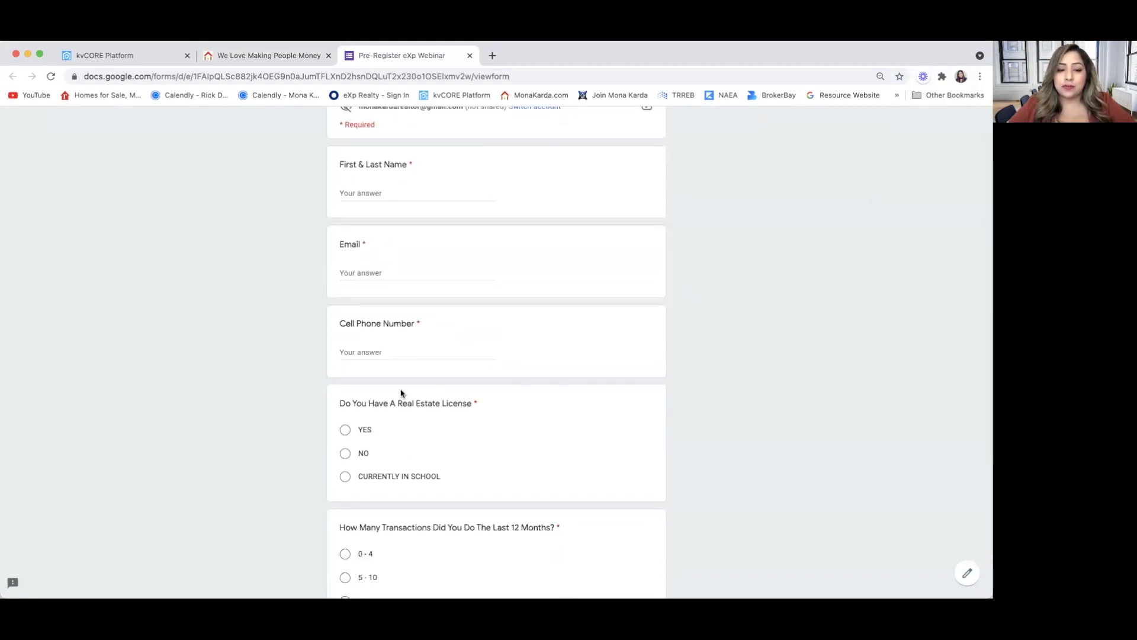
{"action": "scroll", "coordinate": [401, 391], "scroll_direction": "down", "scroll_amount": 2}
{"action": "scroll", "coordinate": [401, 392], "scroll_direction": "down", "scroll_amount": 2}
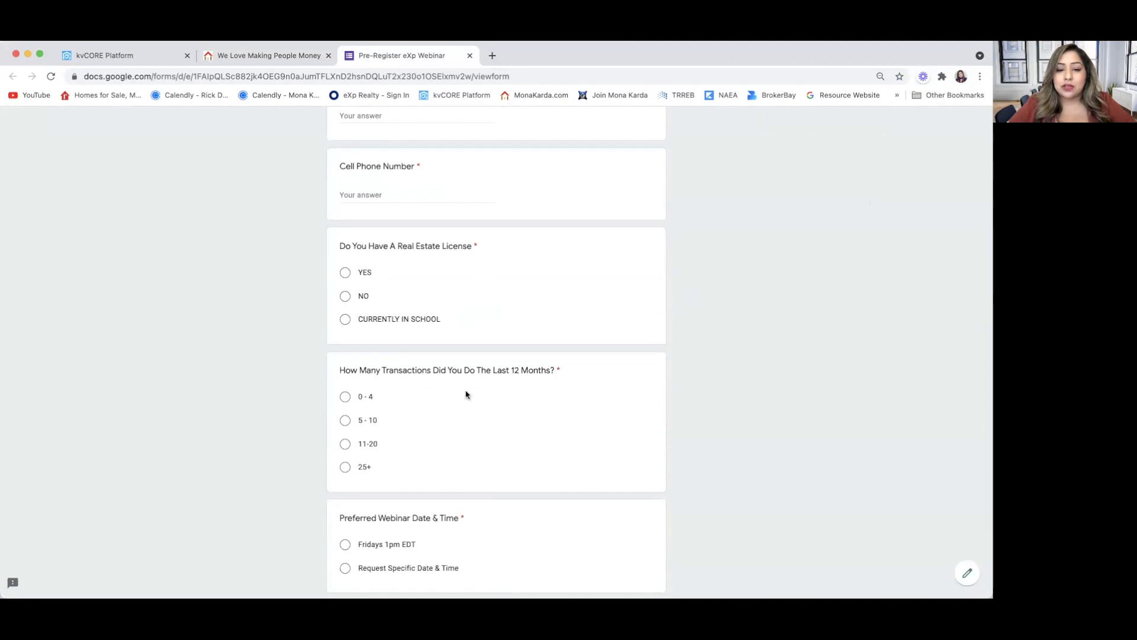
{"action": "scroll", "coordinate": [448, 444], "scroll_direction": "down", "scroll_amount": 3}
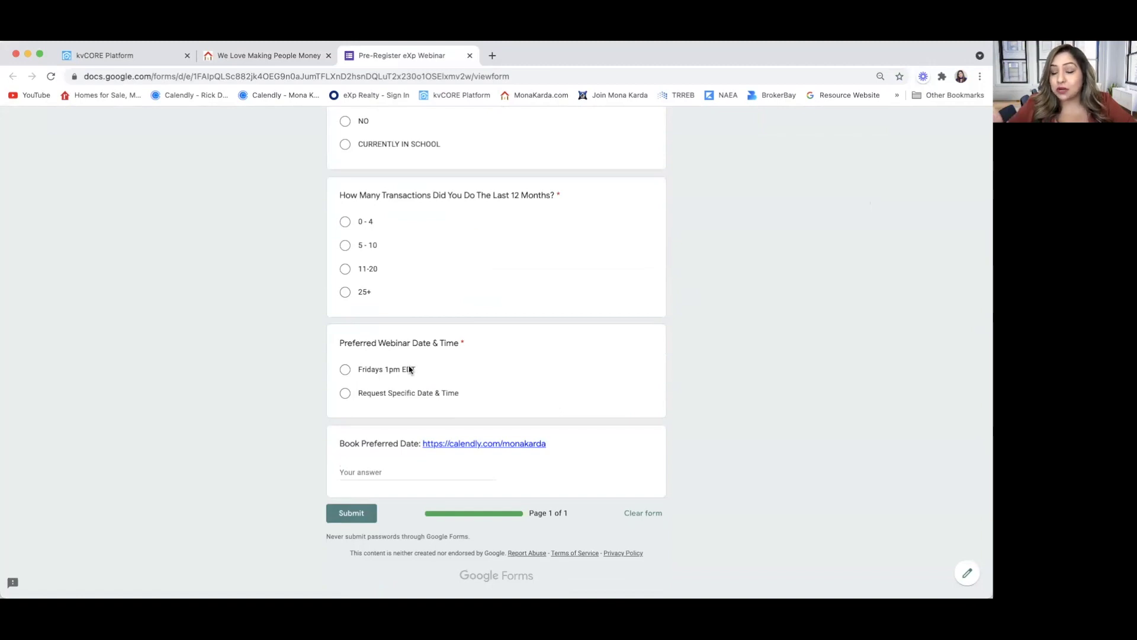
{"action": "scroll", "coordinate": [406, 363], "scroll_direction": "up", "scroll_amount": 15}
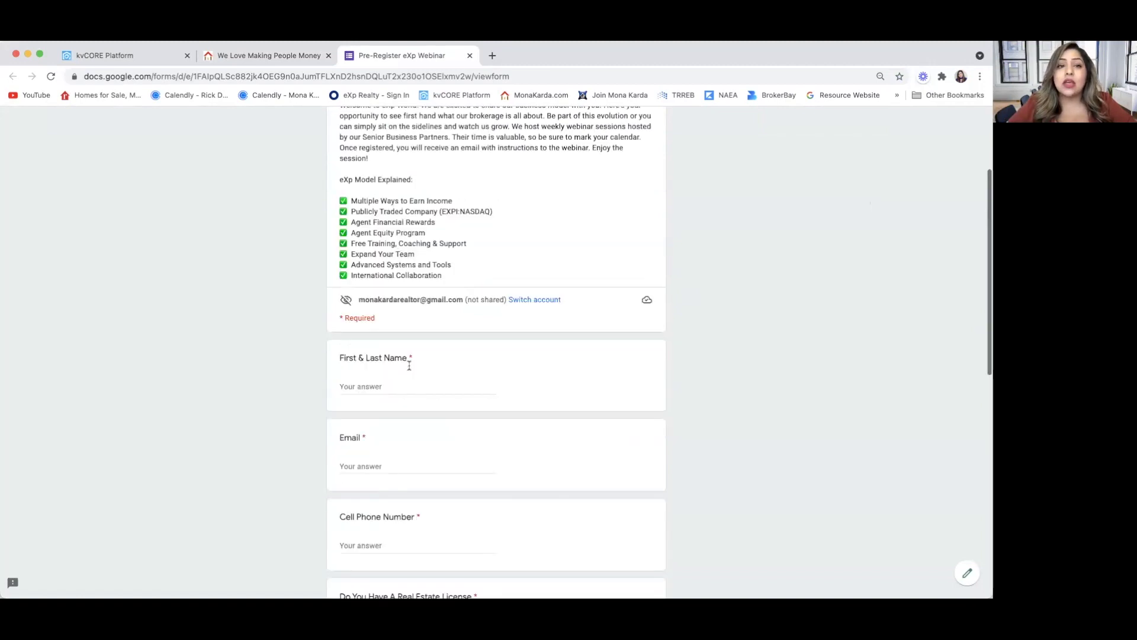
{"action": "left_click", "coordinate": [259, 56]}
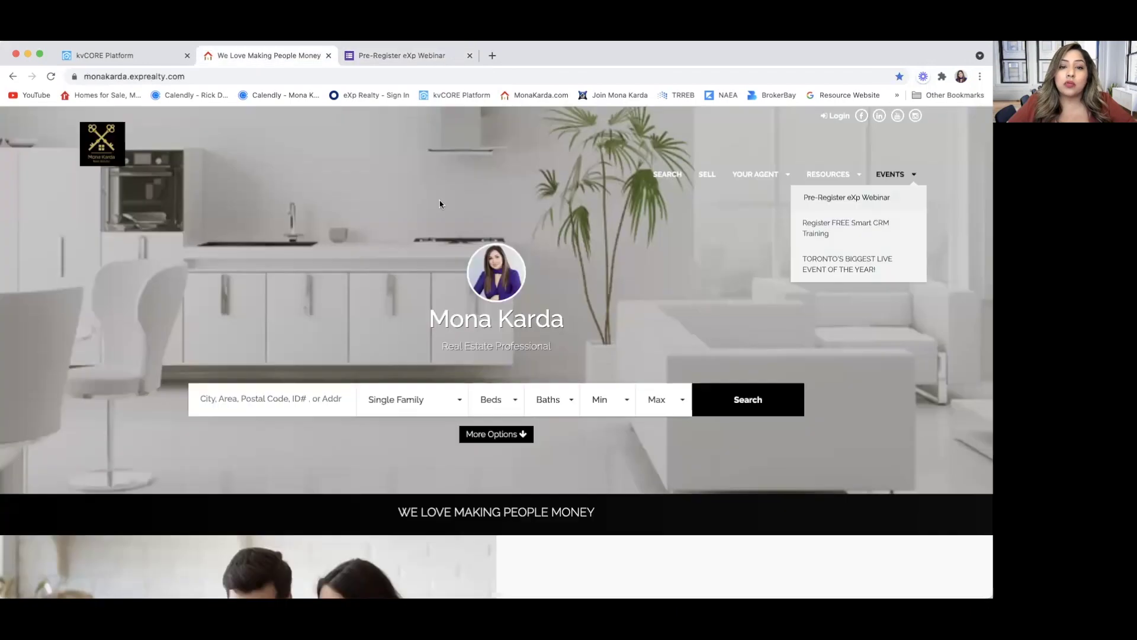
Open Register FREE Smart CRM Training from Events, scroll through its form, then close it.
{"action": "left_click", "coordinate": [845, 225]}
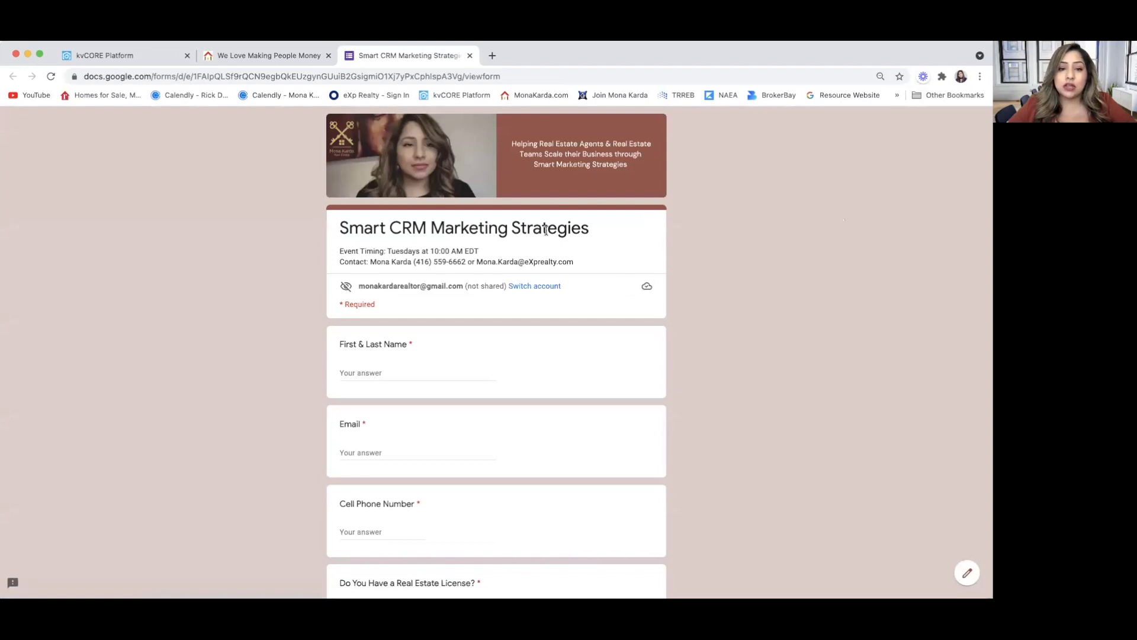
{"action": "scroll", "coordinate": [355, 349], "scroll_direction": "down", "scroll_amount": 2}
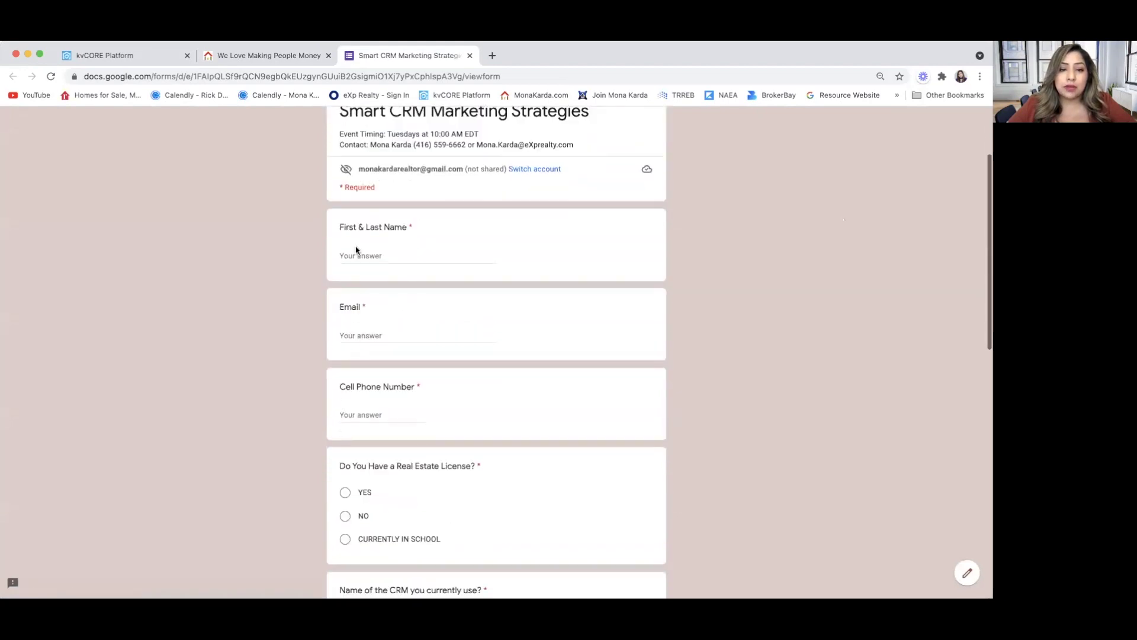
{"action": "scroll", "coordinate": [367, 332], "scroll_direction": "down", "scroll_amount": 5}
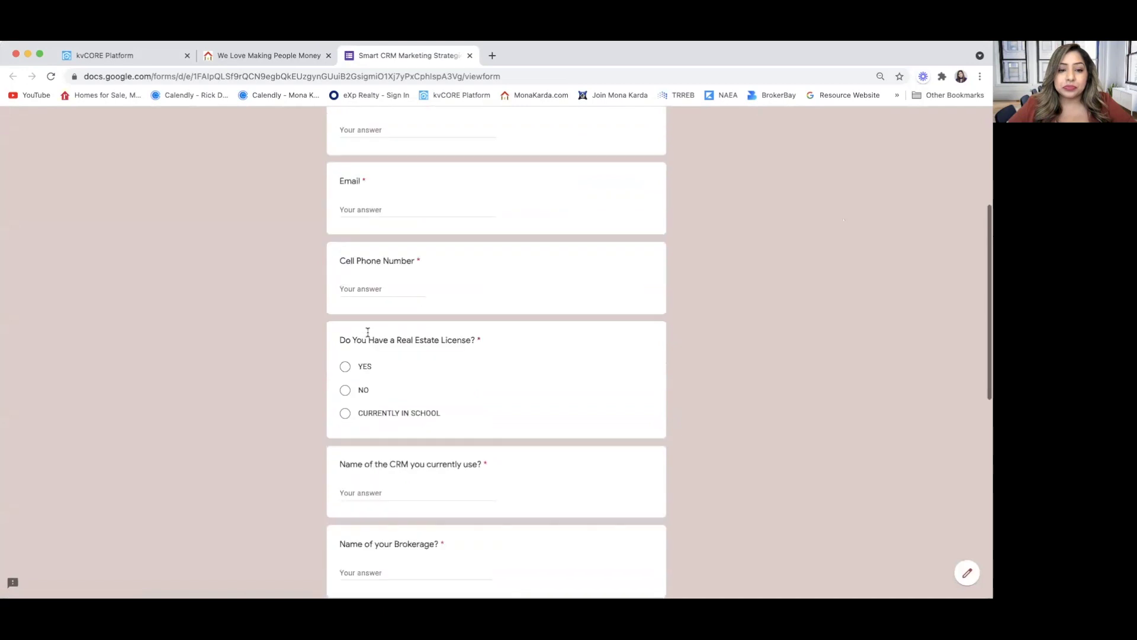
{"action": "scroll", "coordinate": [367, 335], "scroll_direction": "down", "scroll_amount": 5}
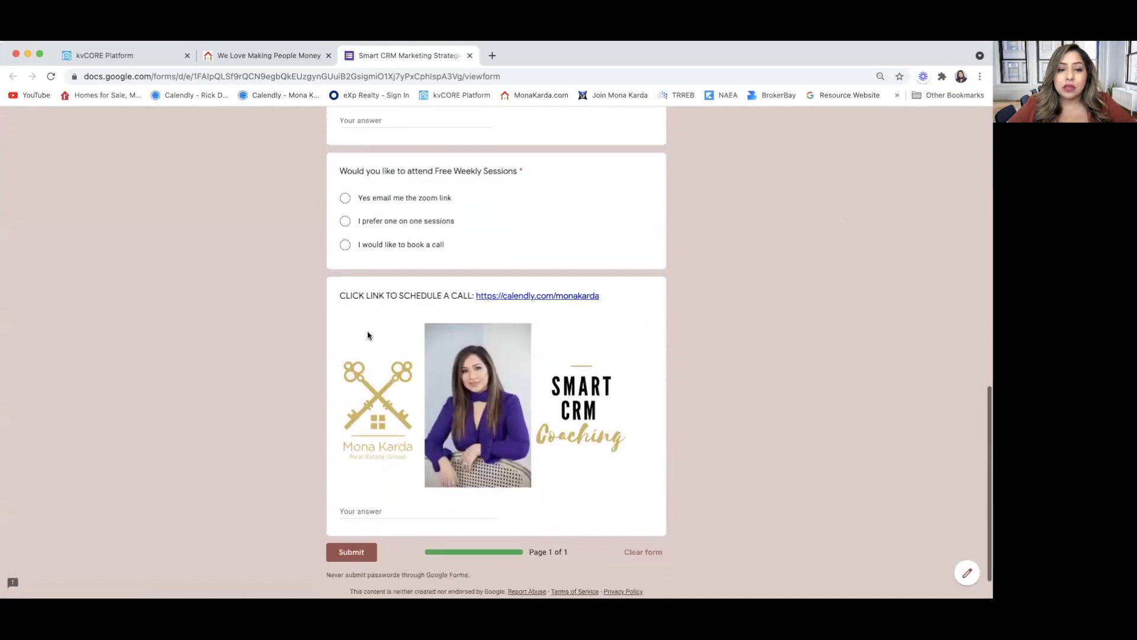
{"action": "scroll", "coordinate": [314, 417], "scroll_direction": "down", "scroll_amount": 1}
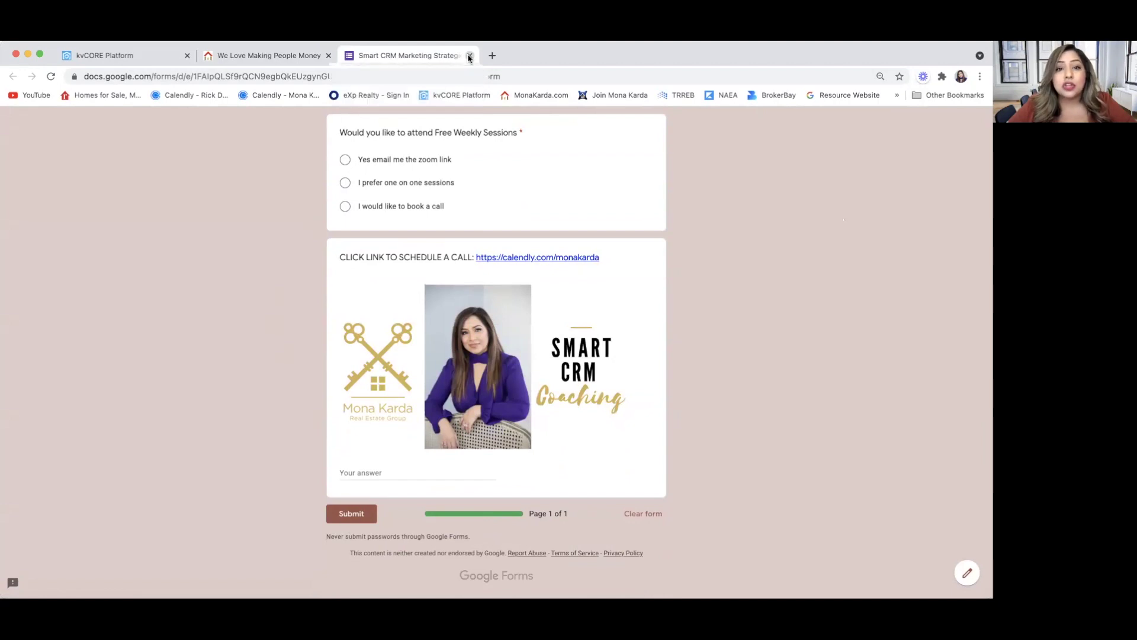
{"action": "left_click", "coordinate": [469, 56]}
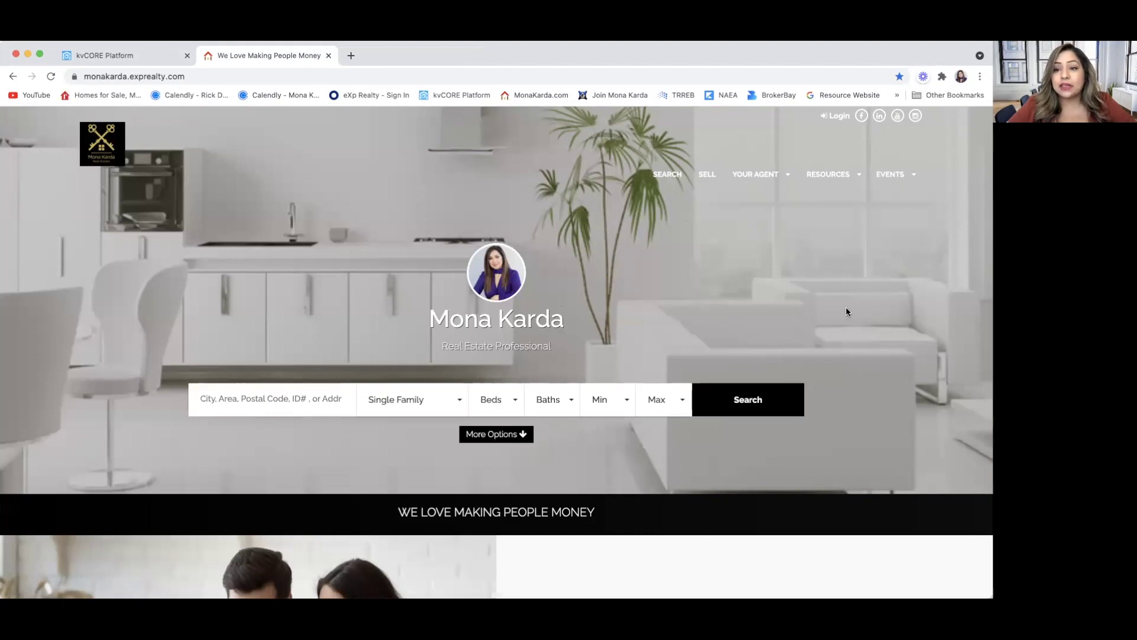
Switch off Published for OFF MARKET PROPERTIES, Pre-Register eXp Webinar and Register FREE Smart CRM Training.
{"action": "left_click", "coordinate": [147, 52]}
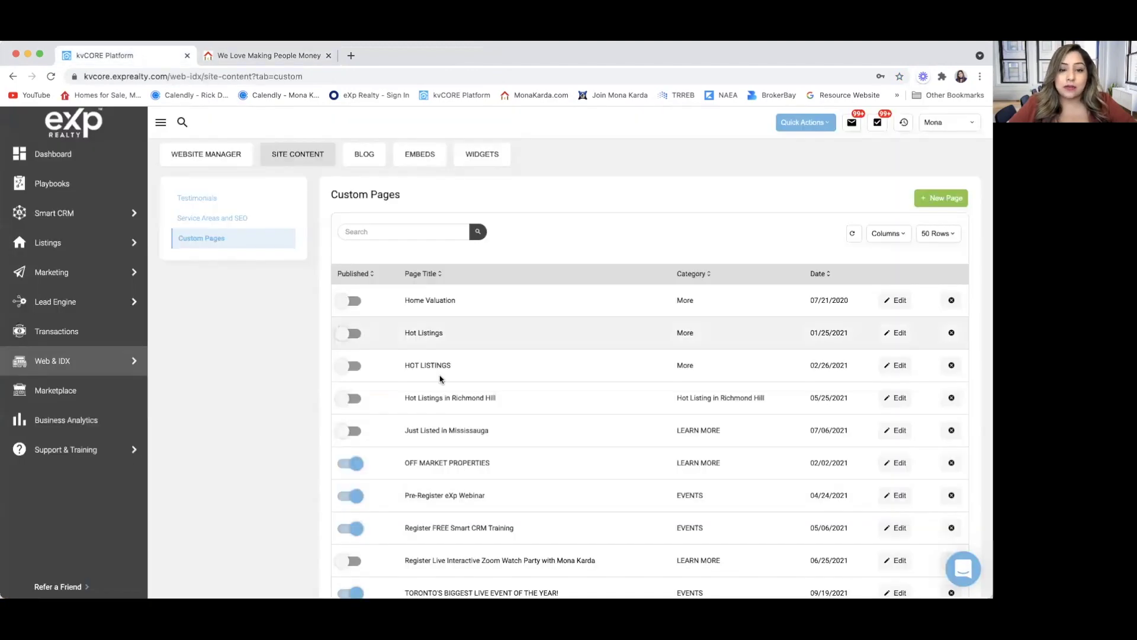
{"action": "scroll", "coordinate": [359, 373], "scroll_direction": "down", "scroll_amount": 3}
{"action": "left_click", "coordinate": [355, 370]}
{"action": "left_click", "coordinate": [354, 403]}
{"action": "left_click", "coordinate": [355, 435]}
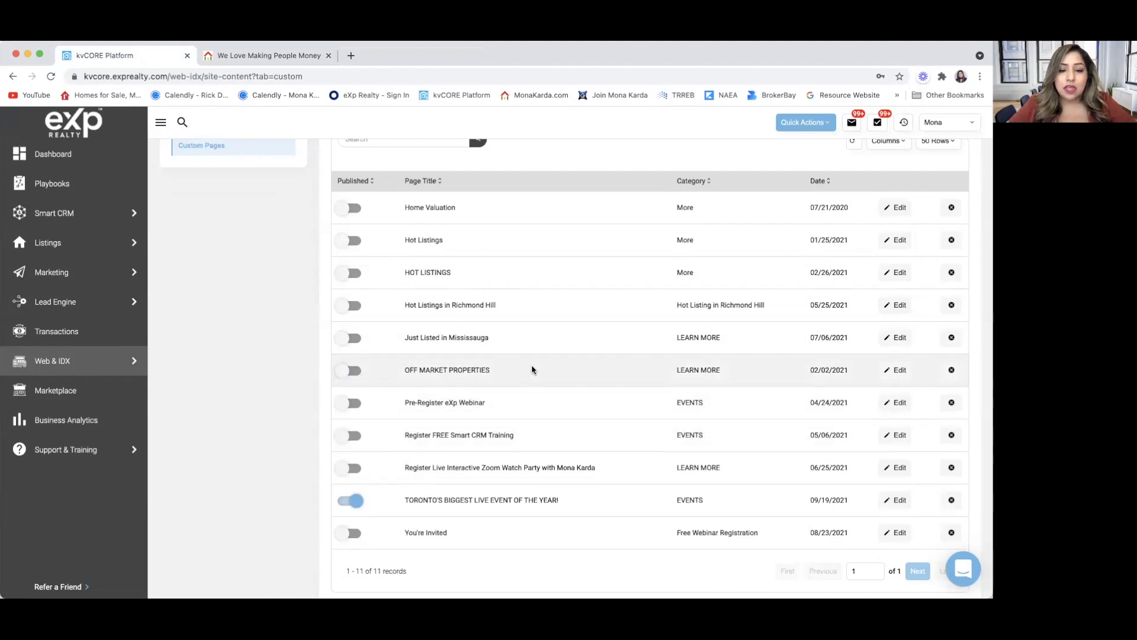
{"action": "scroll", "coordinate": [532, 370], "scroll_direction": "up", "scroll_amount": 5}
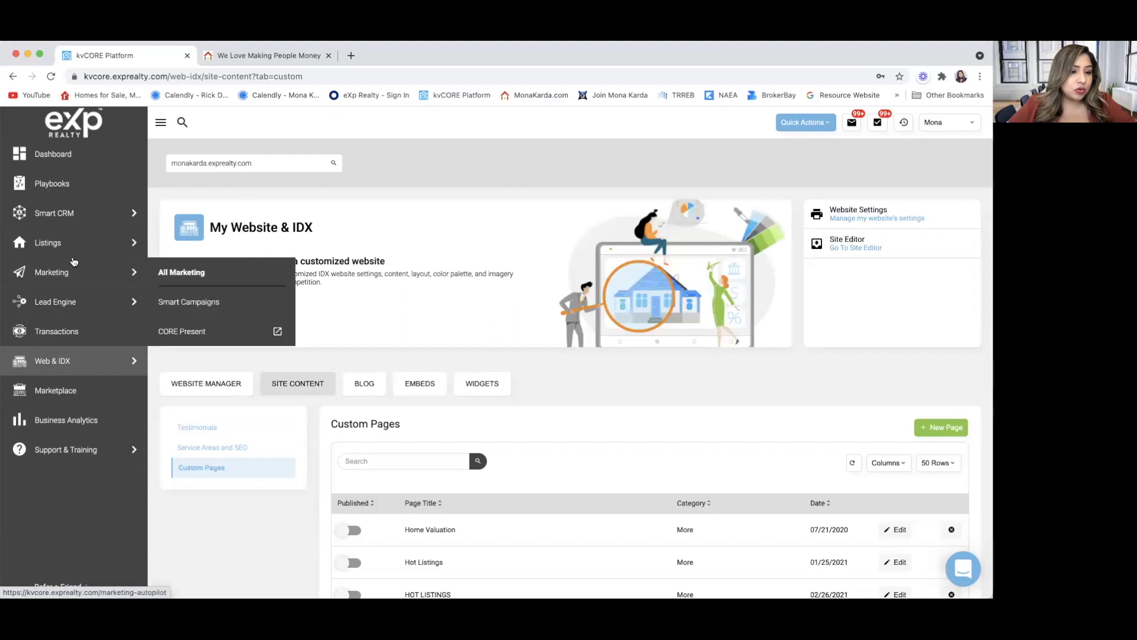
{"action": "mouse_move", "coordinate": [72, 243]}
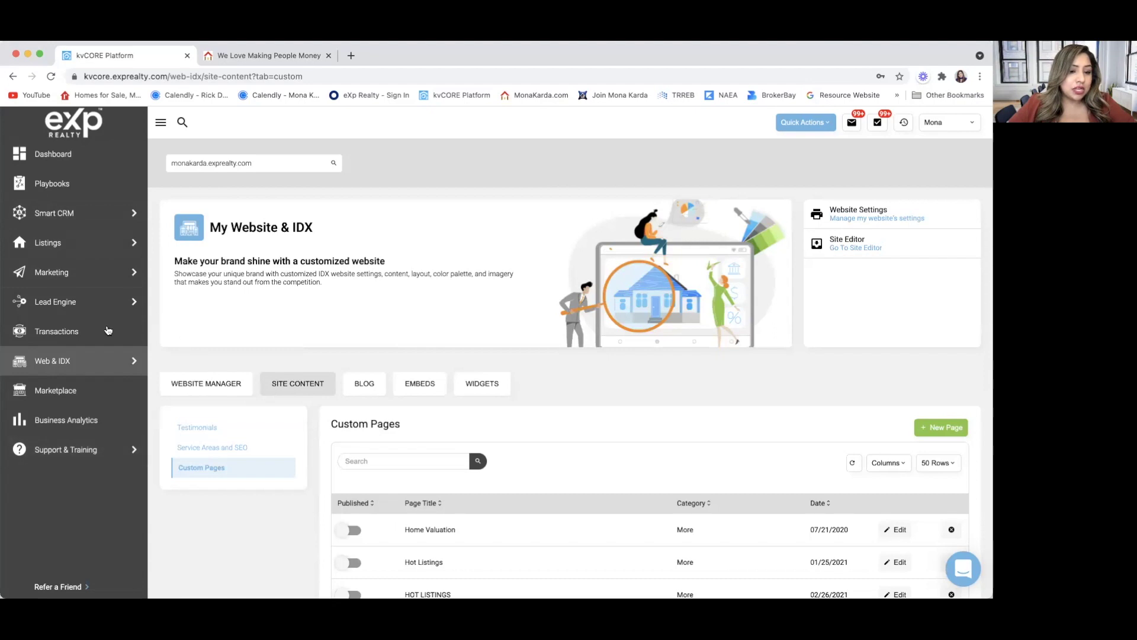
{"action": "mouse_move", "coordinate": [103, 235]}
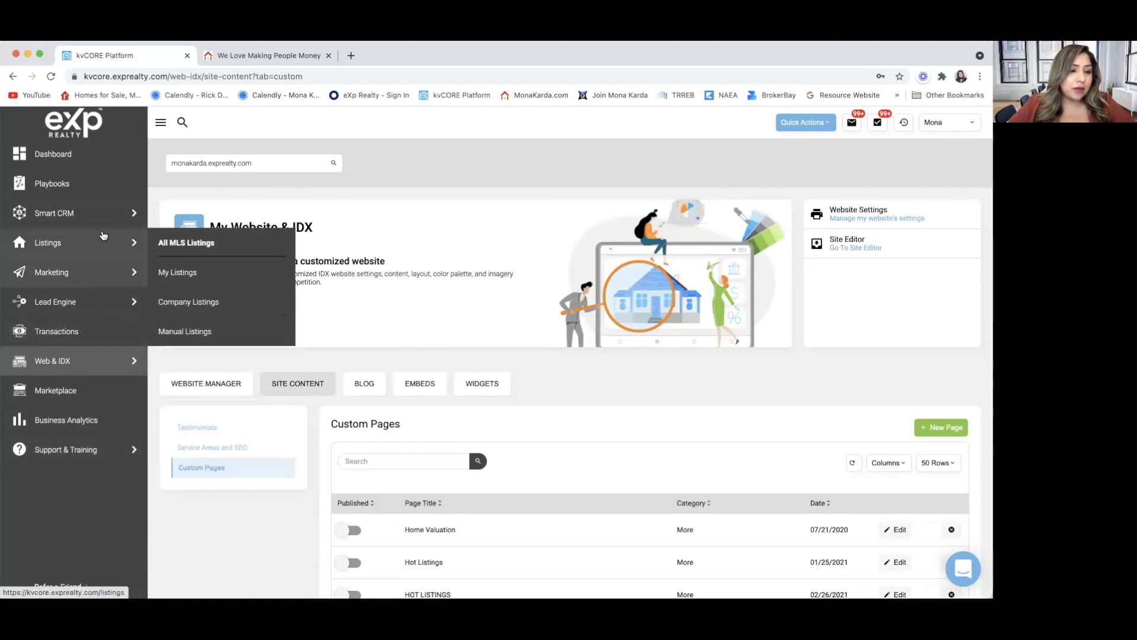
{"action": "mouse_move", "coordinate": [105, 212]}
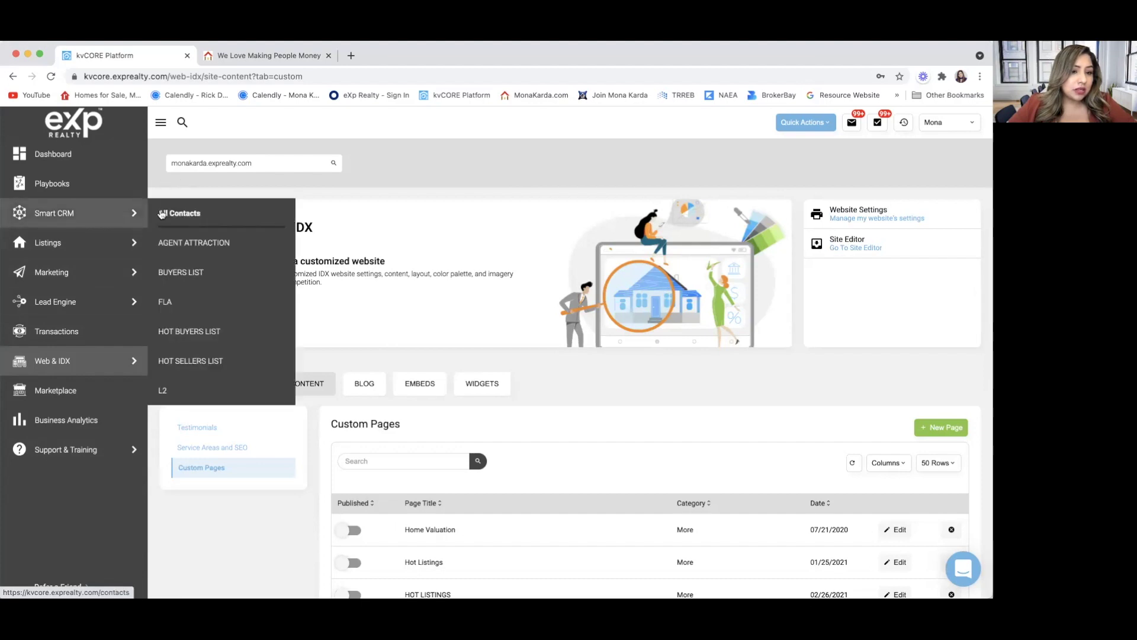
{"action": "mouse_move", "coordinate": [109, 263]}
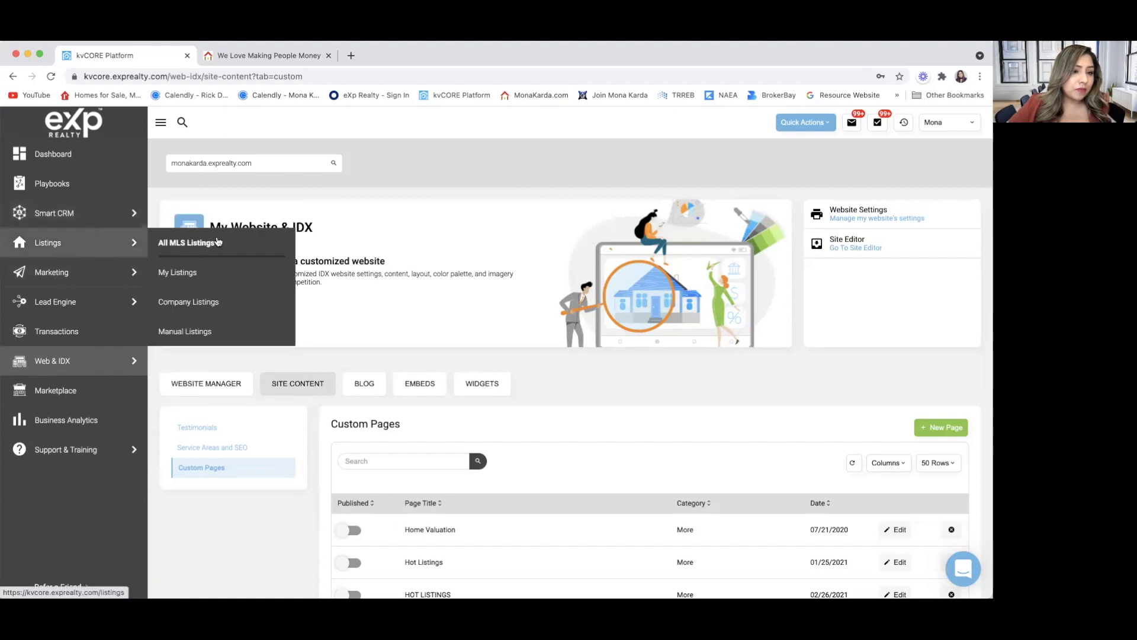
Open All MLS Listings from the Listings sidebar and place the cursor in the Search field.
{"action": "left_click", "coordinate": [216, 243]}
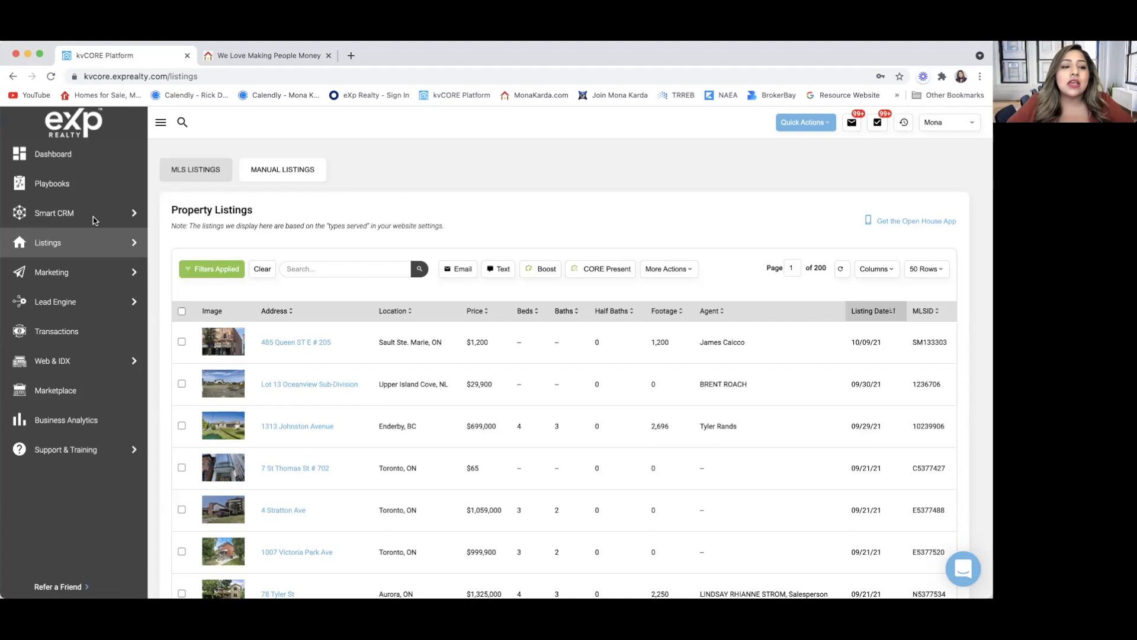
{"action": "left_click", "coordinate": [312, 267]}
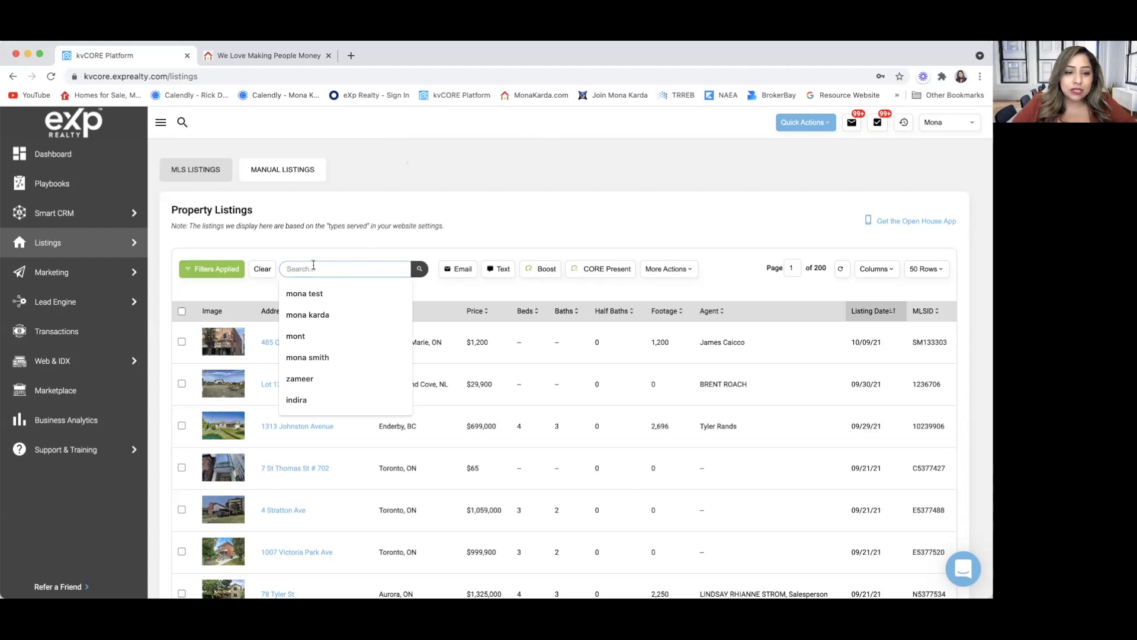
{"action": "type", "text": "W5370198"}
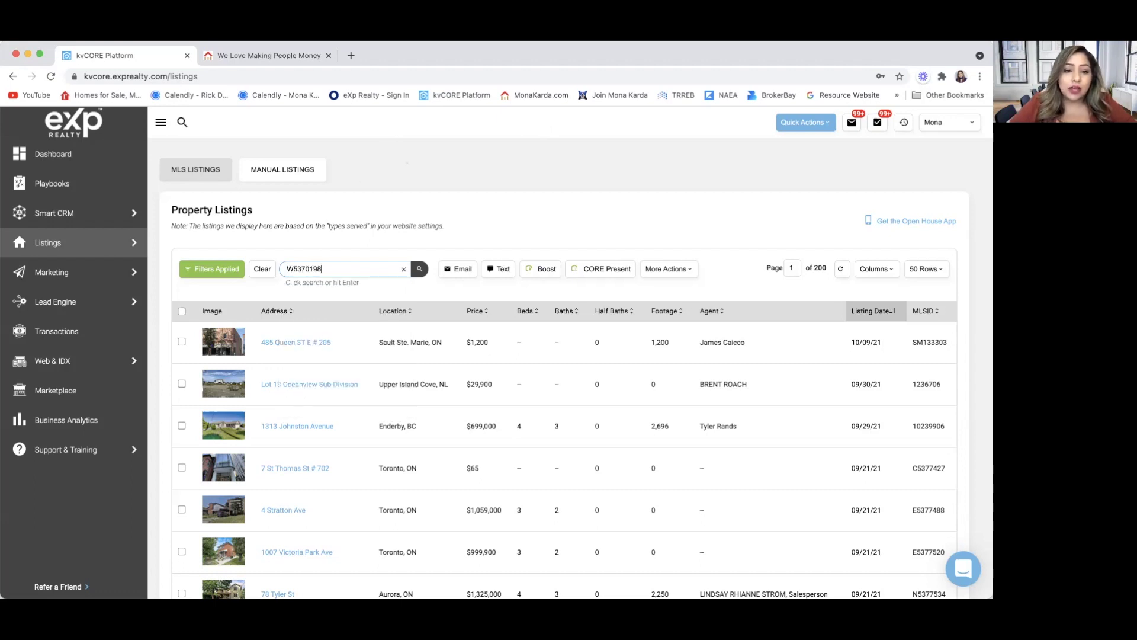
{"action": "key", "text": "Return"}
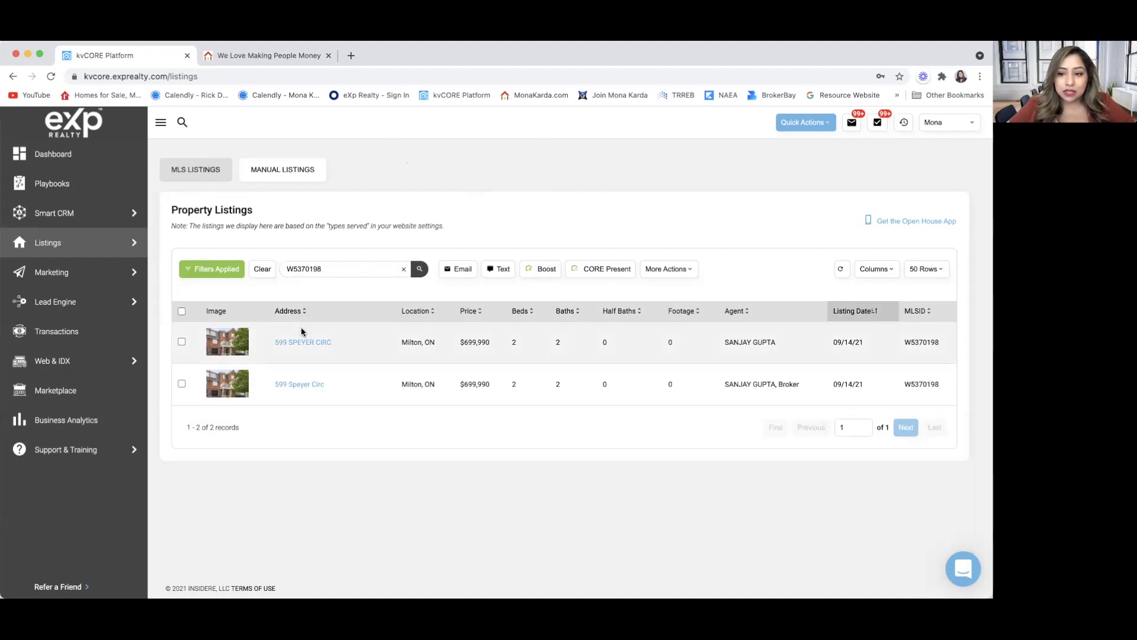
{"action": "left_click", "coordinate": [290, 384]}
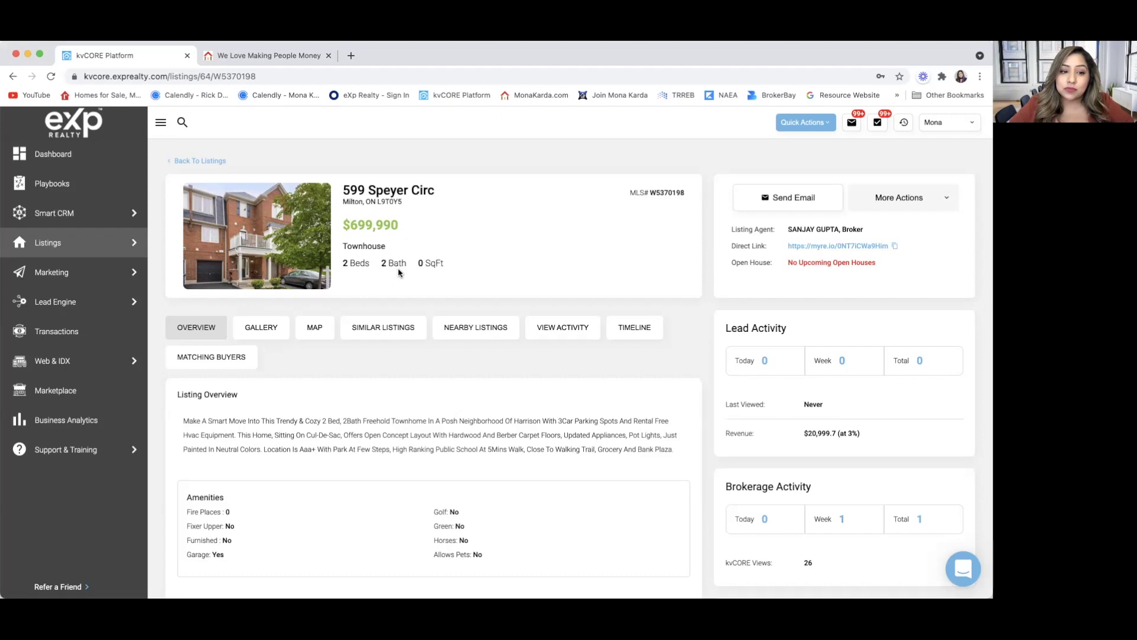
{"action": "scroll", "coordinate": [175, 446], "scroll_direction": "down", "scroll_amount": 3}
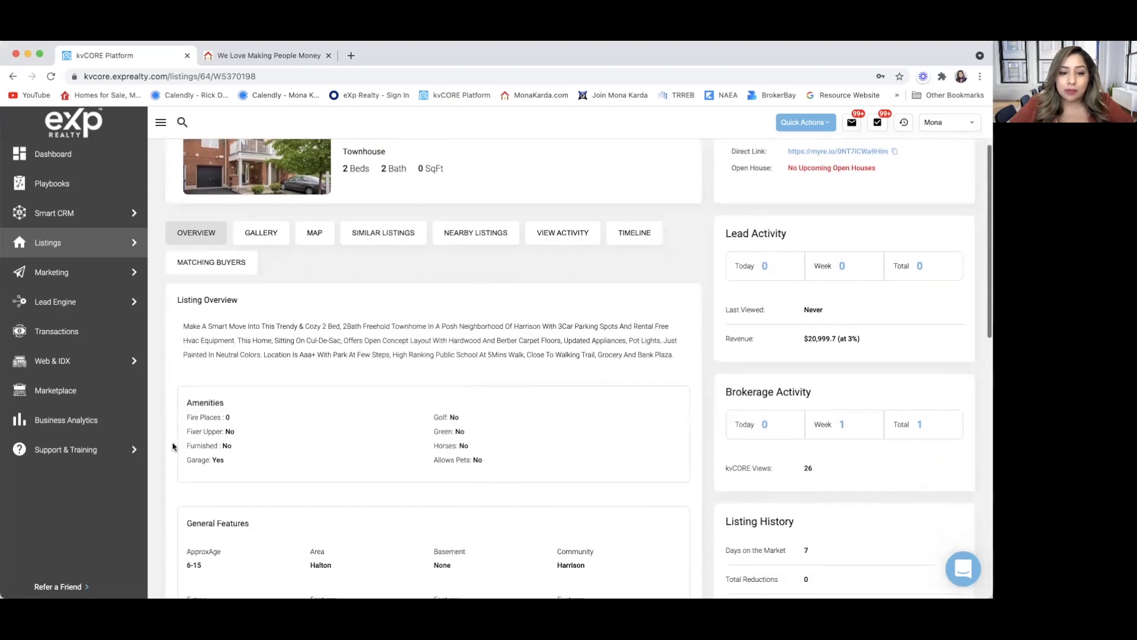
{"action": "scroll", "coordinate": [174, 445], "scroll_direction": "down", "scroll_amount": 4}
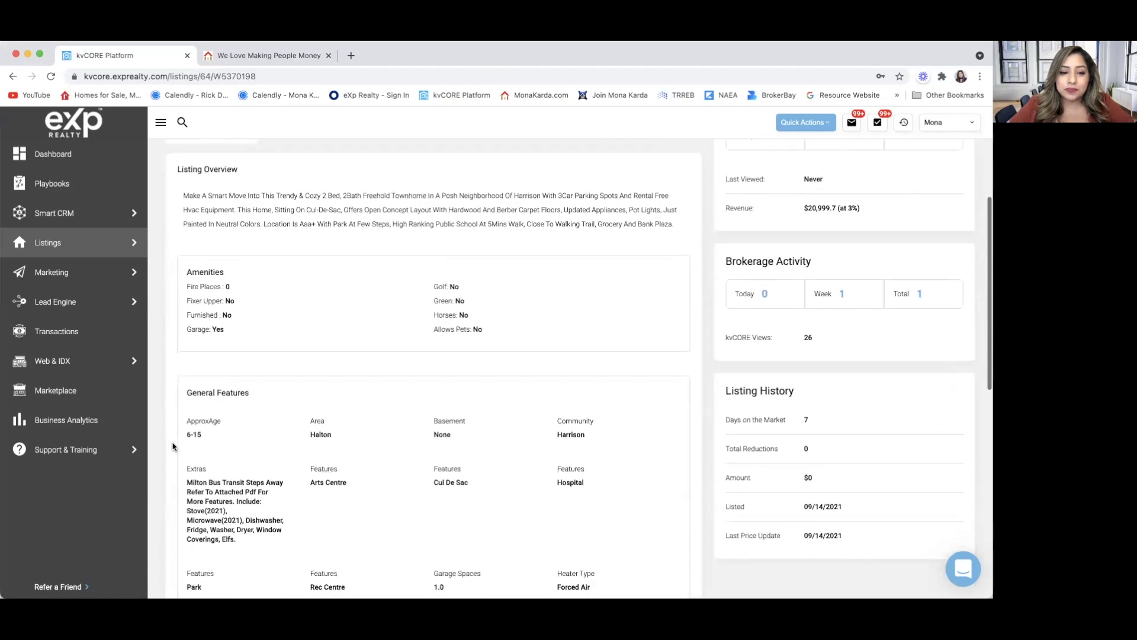
{"action": "scroll", "coordinate": [173, 446], "scroll_direction": "down", "scroll_amount": 5}
{"action": "scroll", "coordinate": [173, 445], "scroll_direction": "down", "scroll_amount": 3}
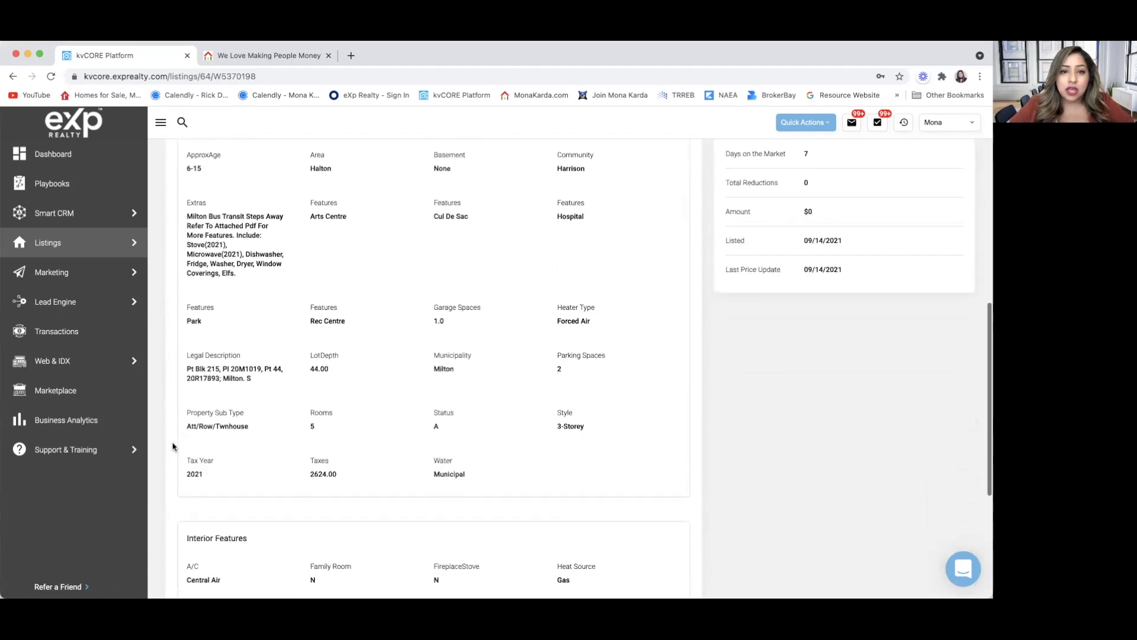
{"action": "scroll", "coordinate": [173, 446], "scroll_direction": "down", "scroll_amount": 5}
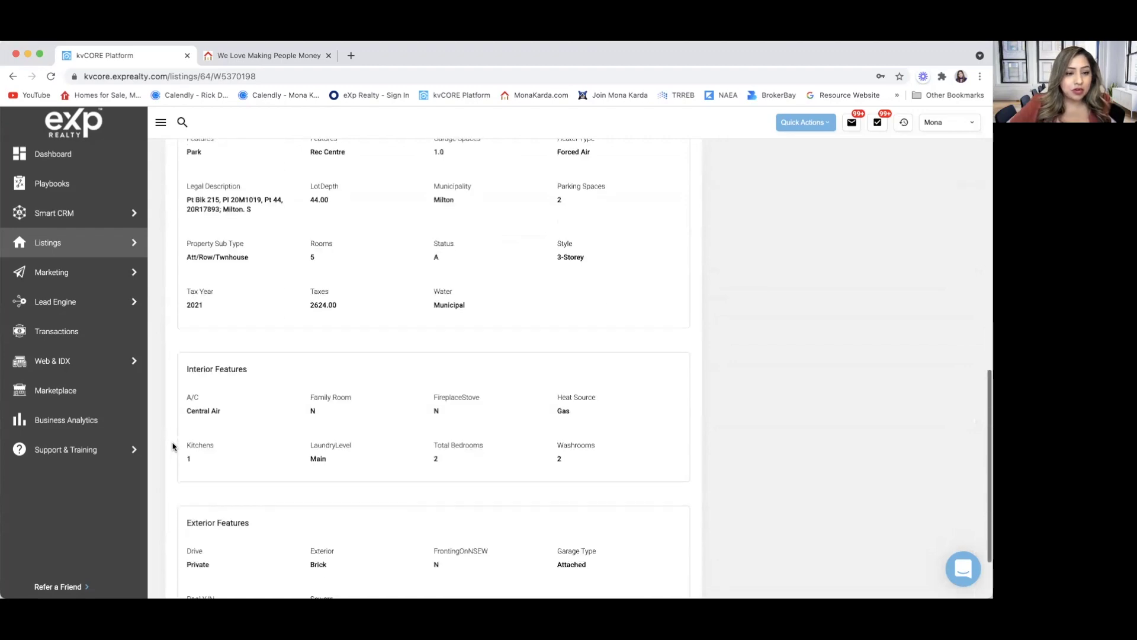
{"action": "scroll", "coordinate": [173, 445], "scroll_direction": "down", "scroll_amount": 3}
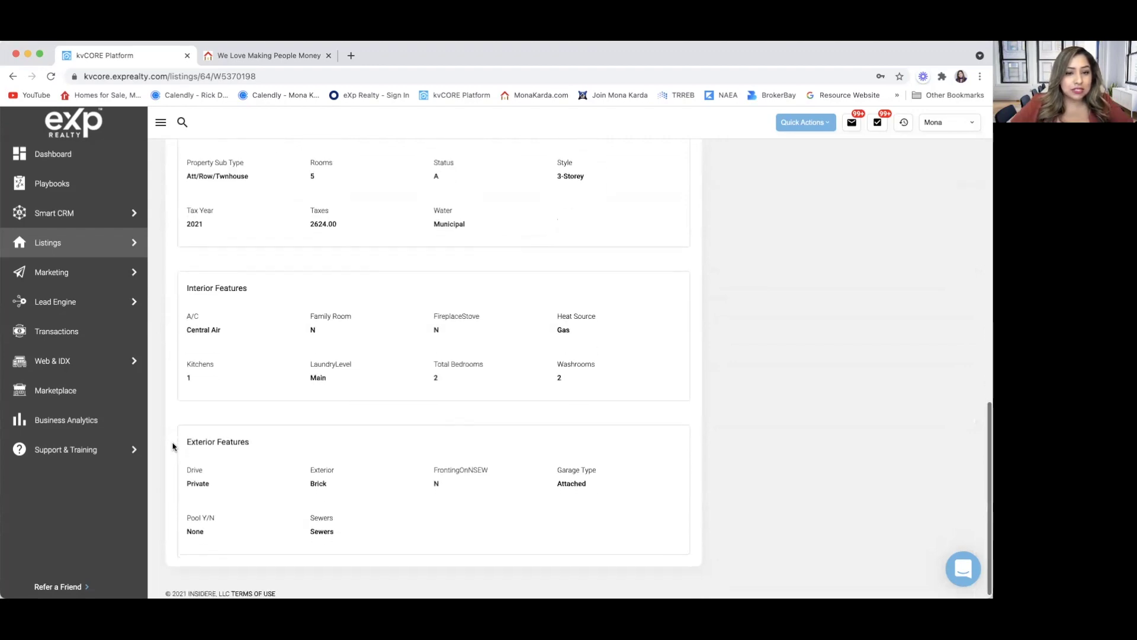
{"action": "scroll", "coordinate": [173, 446], "scroll_direction": "up", "scroll_amount": 15}
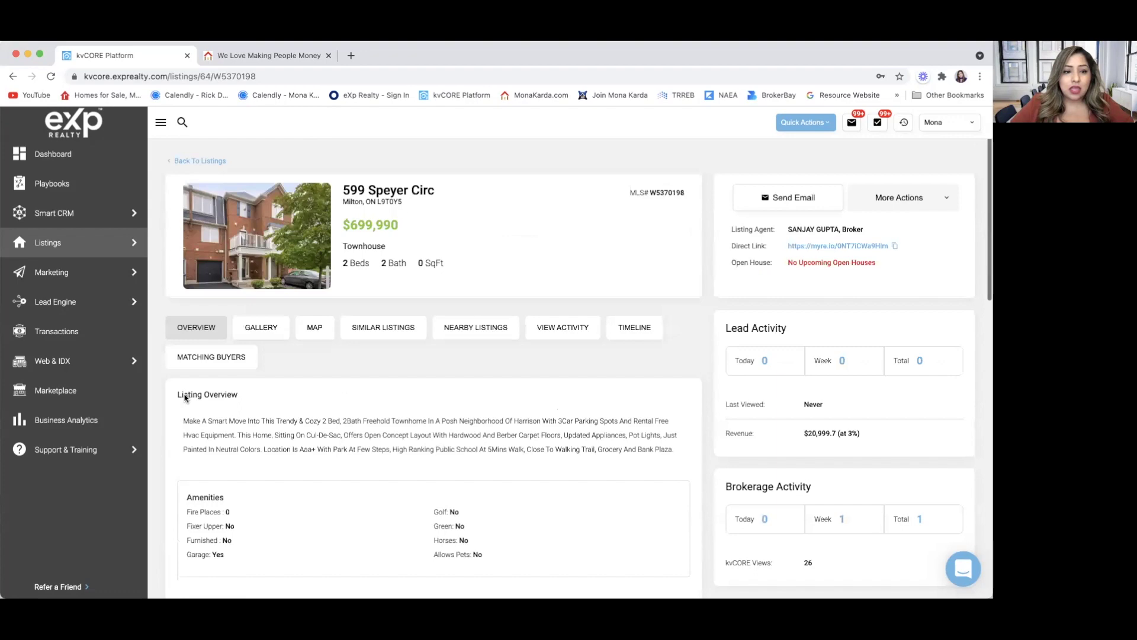
{"action": "left_click", "coordinate": [255, 331]}
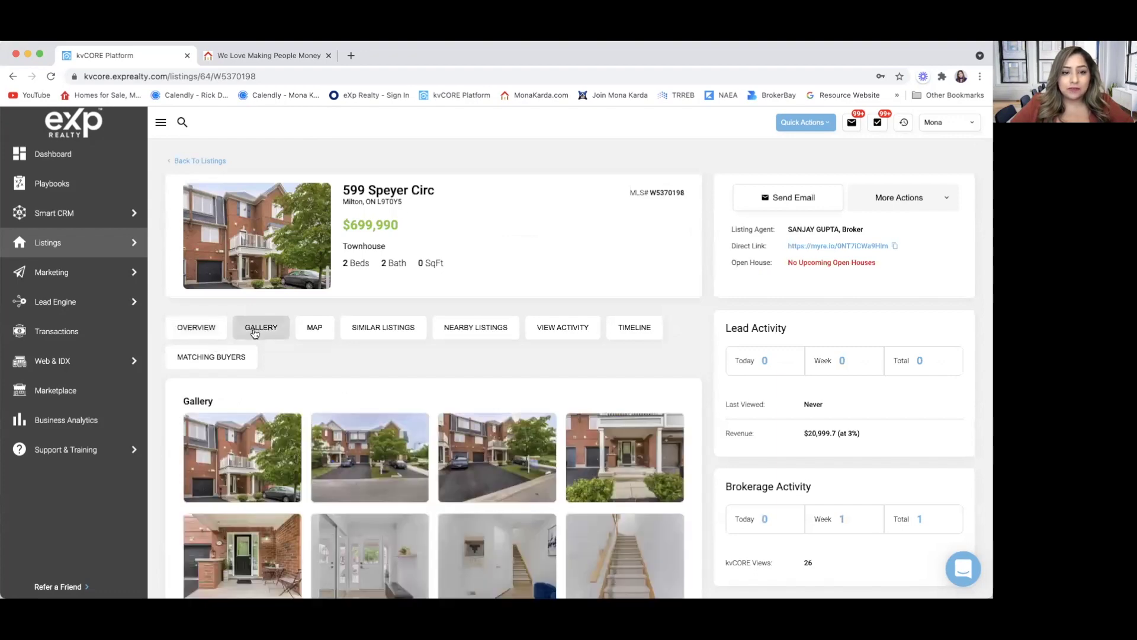
{"action": "scroll", "coordinate": [252, 337], "scroll_direction": "down", "scroll_amount": 2}
{"action": "left_click", "coordinate": [247, 347]}
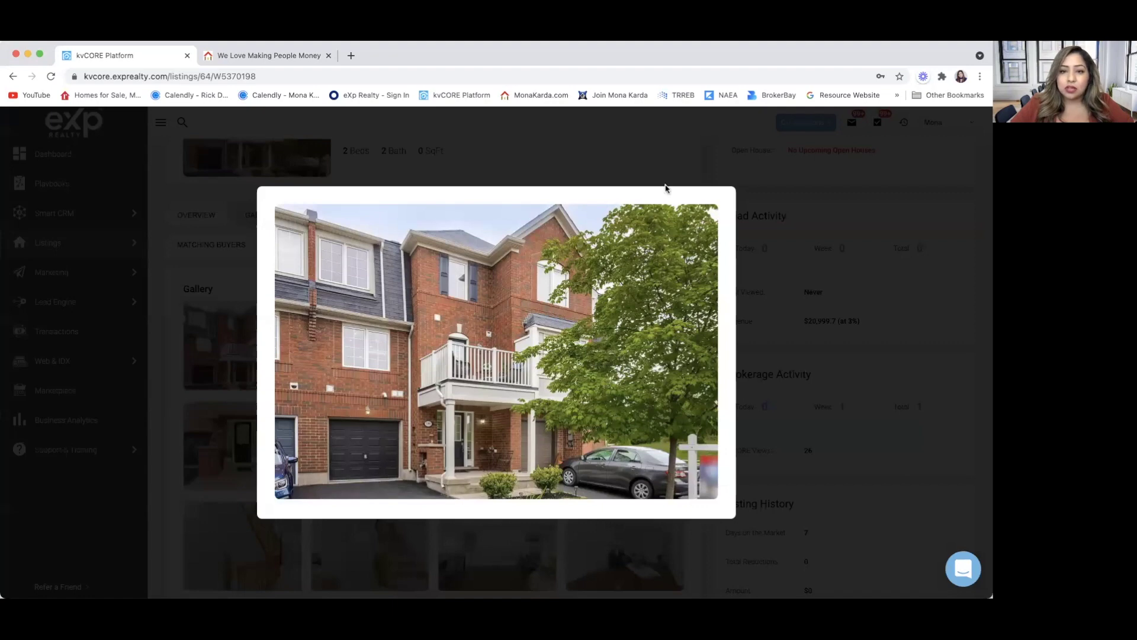
{"action": "left_click", "coordinate": [608, 166]}
{"action": "left_click", "coordinate": [376, 379]}
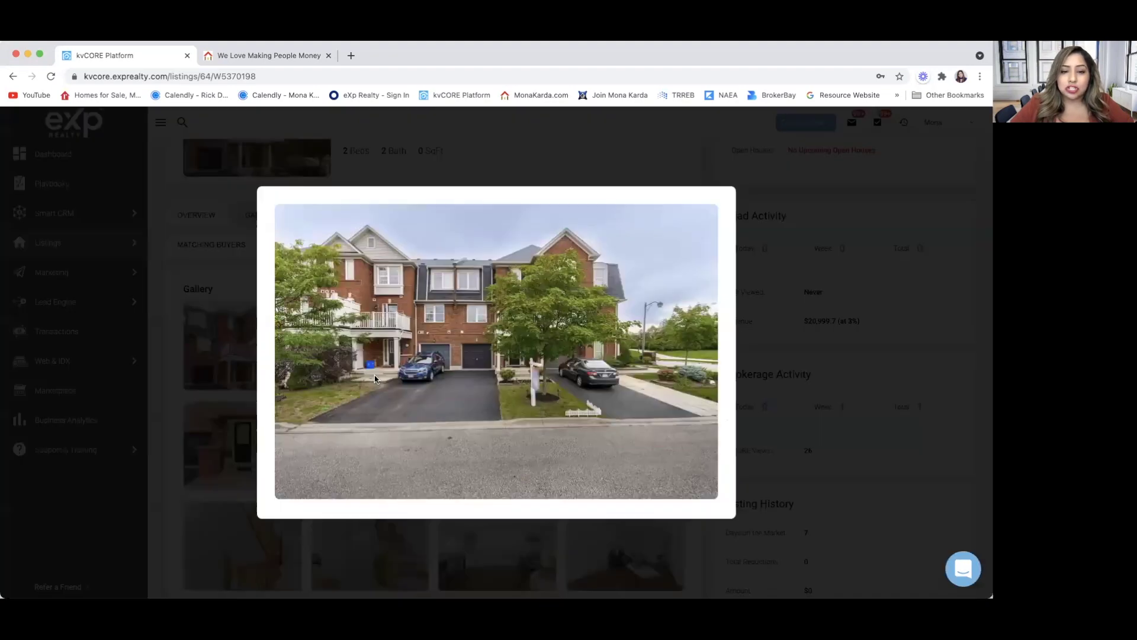
{"action": "left_click", "coordinate": [233, 288]}
{"action": "scroll", "coordinate": [414, 419], "scroll_direction": "down", "scroll_amount": 2}
{"action": "left_click", "coordinate": [522, 302]}
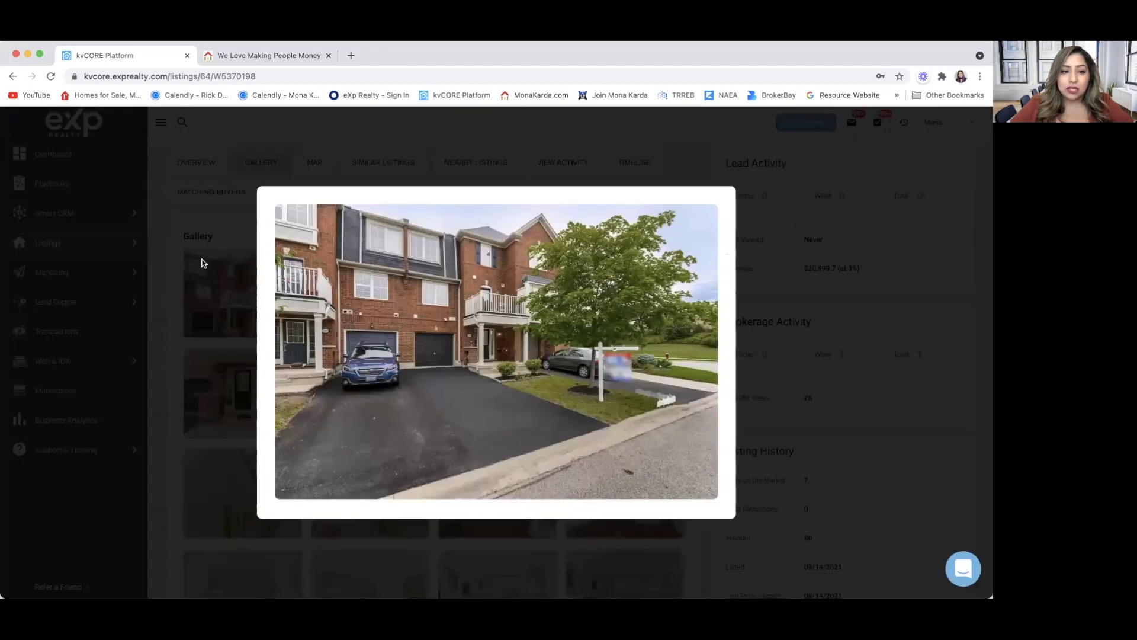
{"action": "left_click", "coordinate": [231, 226]}
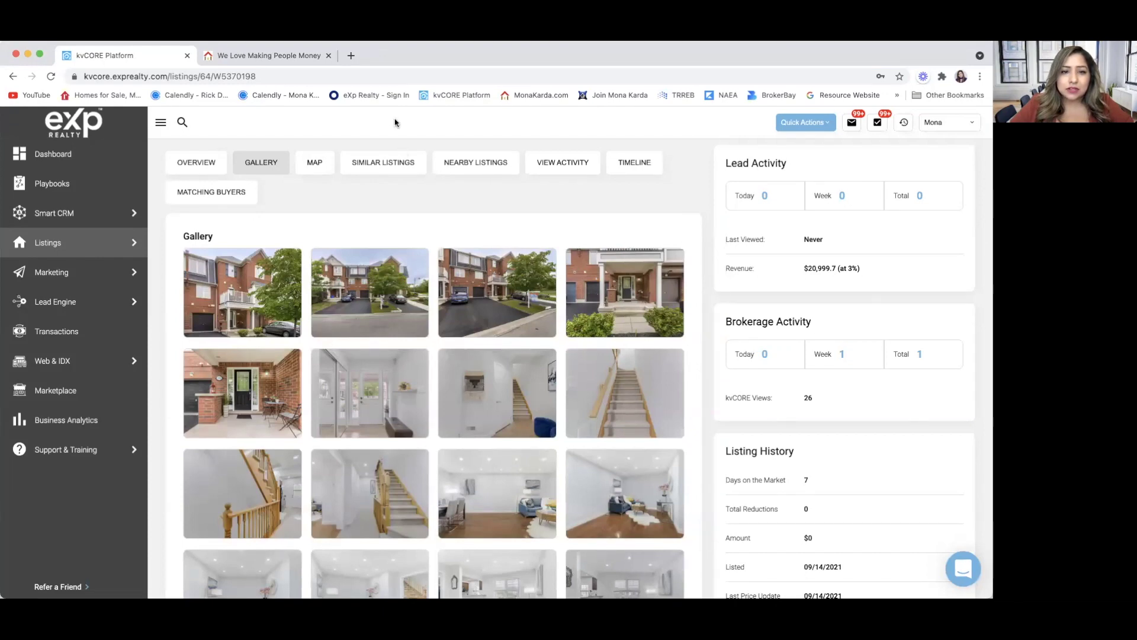
{"action": "scroll", "coordinate": [350, 384], "scroll_direction": "down", "scroll_amount": 4}
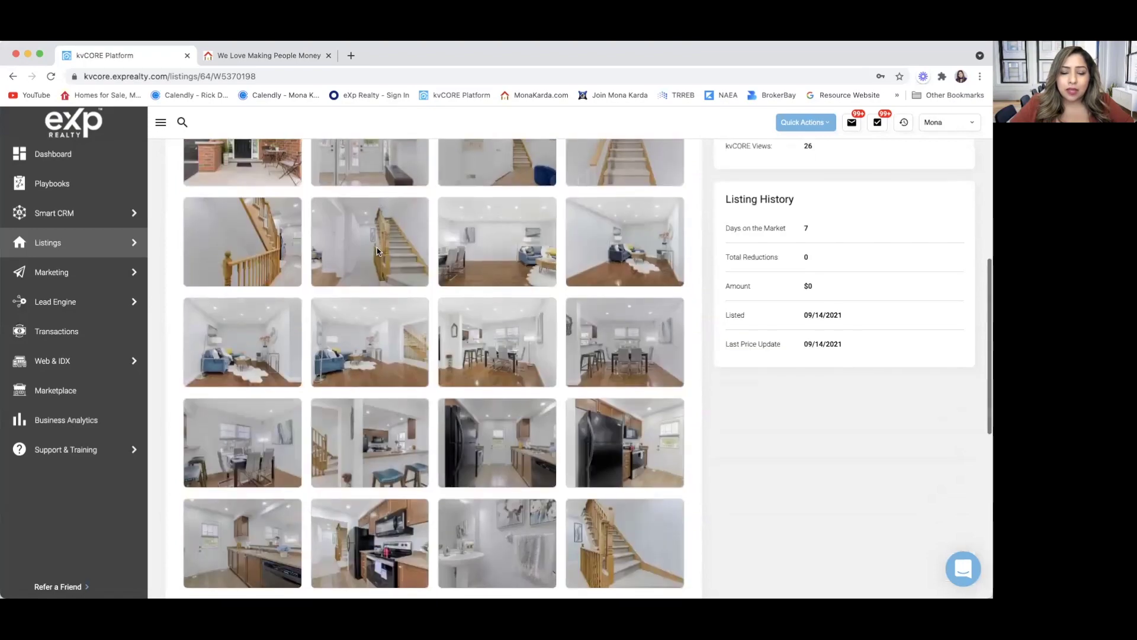
{"action": "scroll", "coordinate": [376, 251], "scroll_direction": "up", "scroll_amount": 5}
{"action": "scroll", "coordinate": [376, 252], "scroll_direction": "down", "scroll_amount": 1}
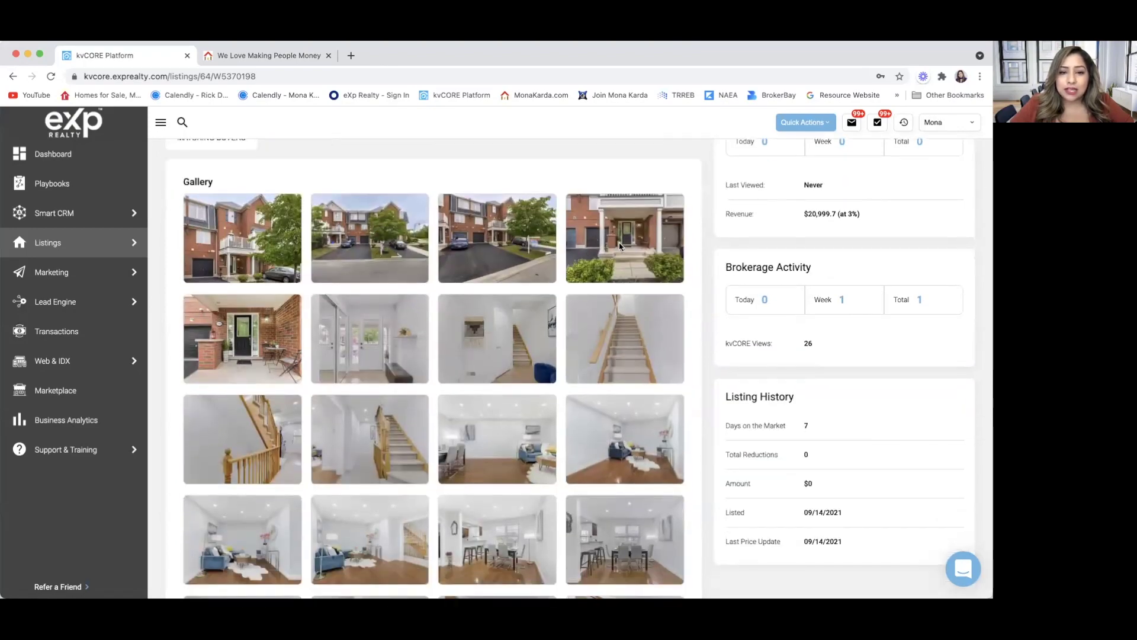
{"action": "left_click", "coordinate": [621, 247]}
{"action": "left_click", "coordinate": [203, 295]}
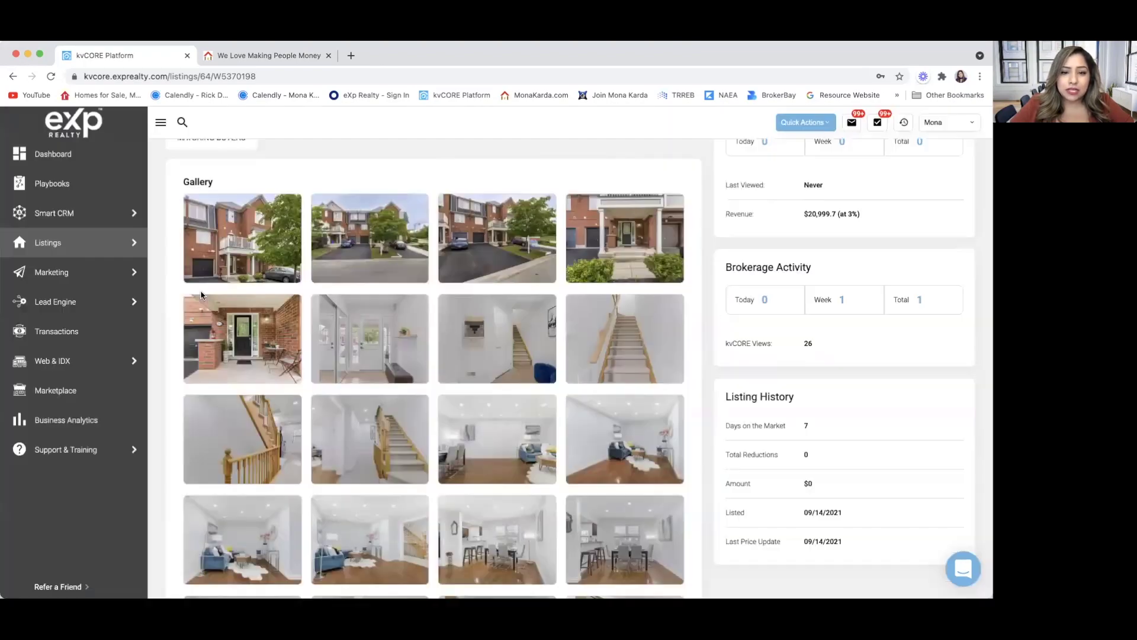
{"action": "left_click", "coordinate": [367, 357]}
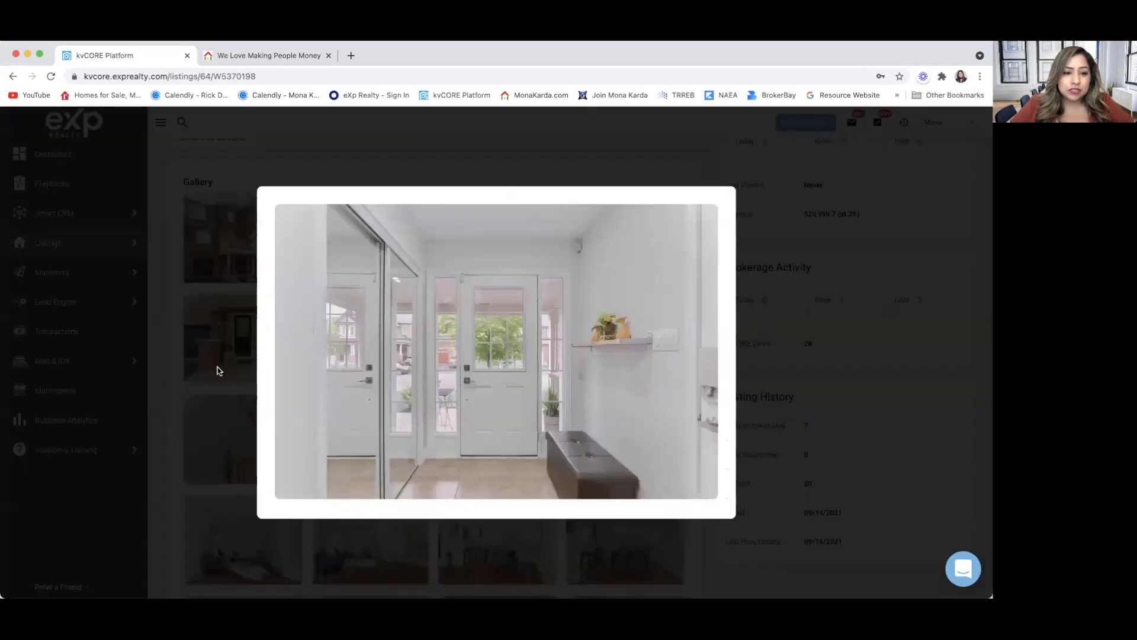
{"action": "left_click", "coordinate": [217, 388]}
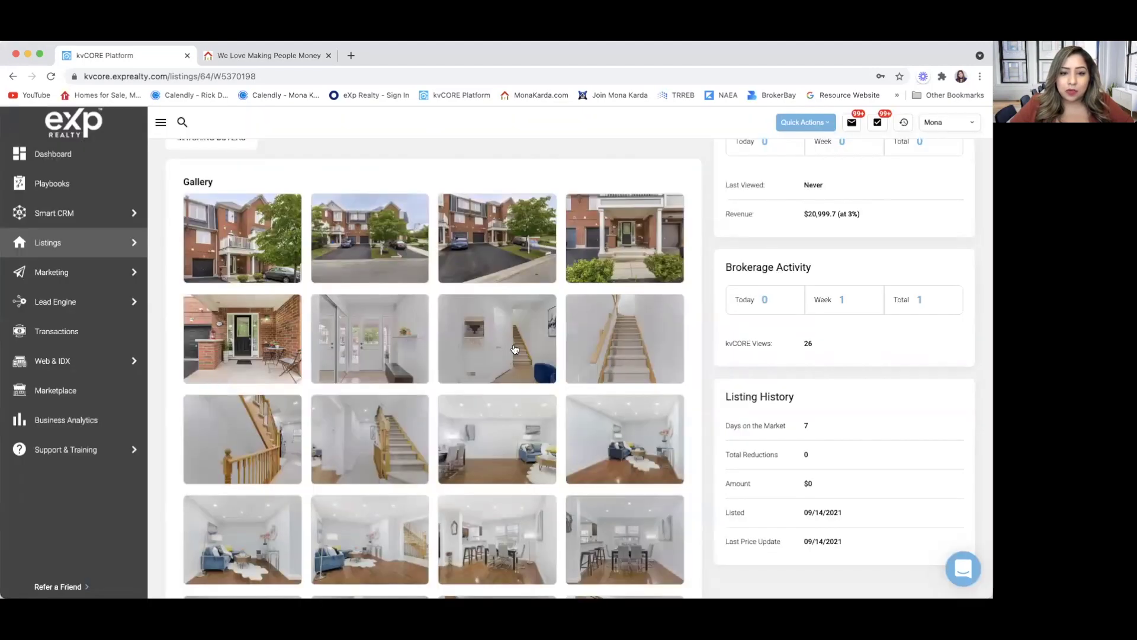
{"action": "left_click", "coordinate": [630, 353]}
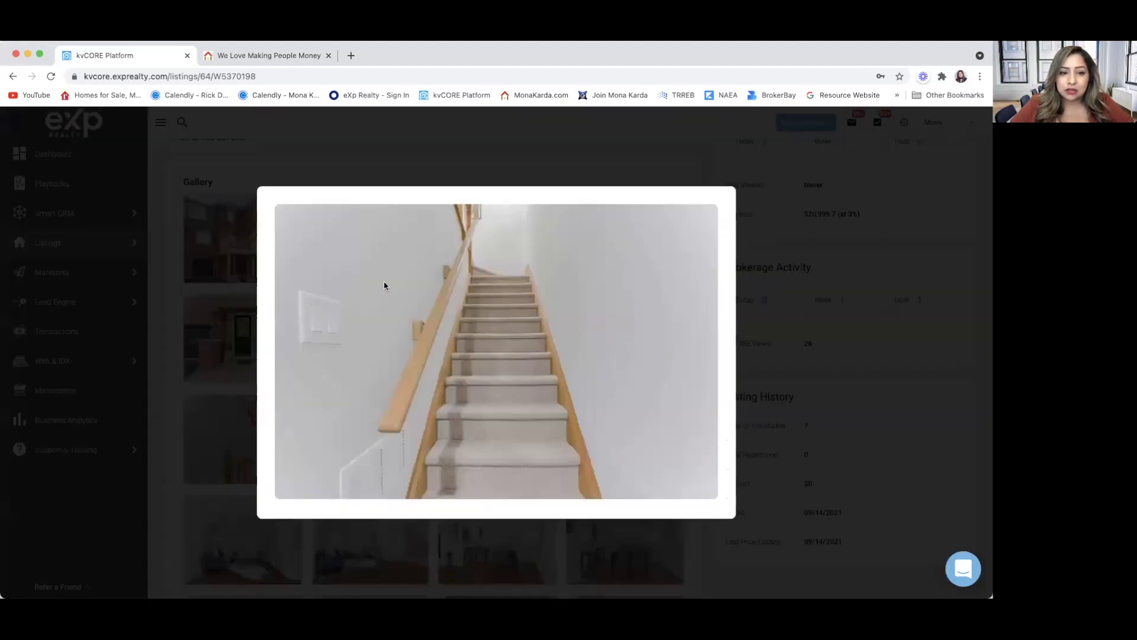
{"action": "left_click", "coordinate": [213, 393]}
{"action": "scroll", "coordinate": [344, 404], "scroll_direction": "down", "scroll_amount": 2}
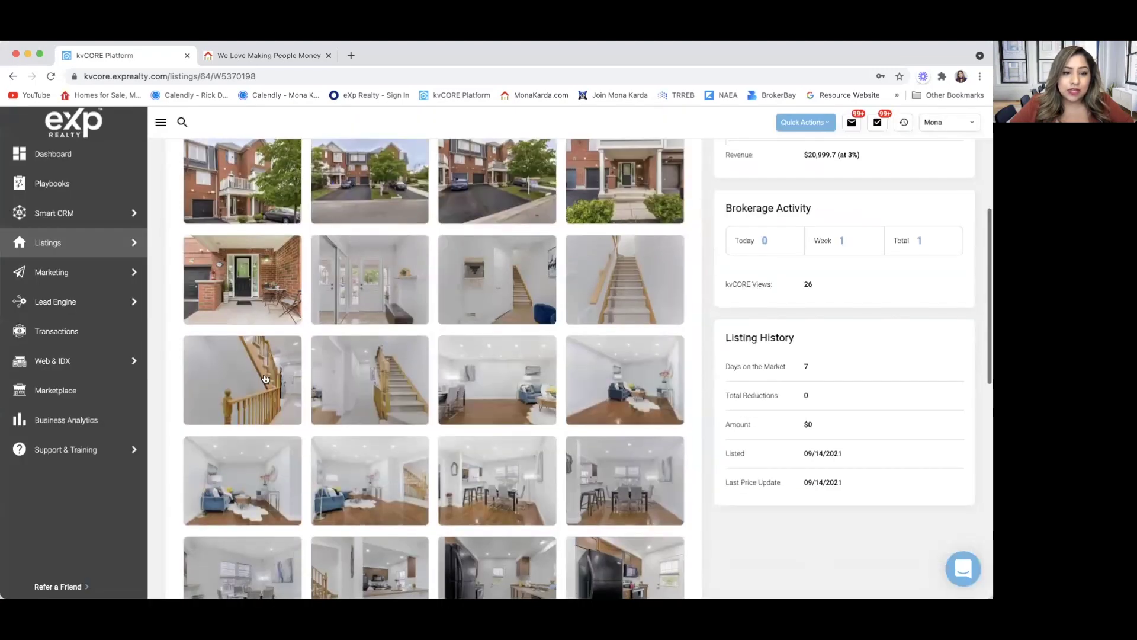
{"action": "left_click", "coordinate": [245, 379]}
{"action": "left_click", "coordinate": [182, 361]}
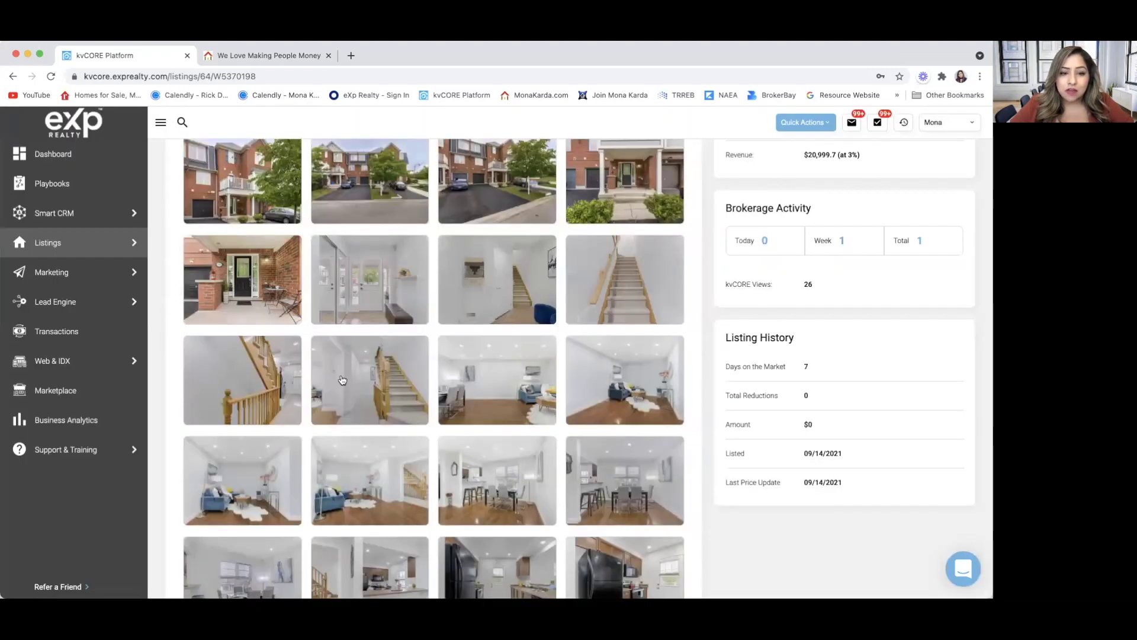
{"action": "left_click", "coordinate": [397, 394]}
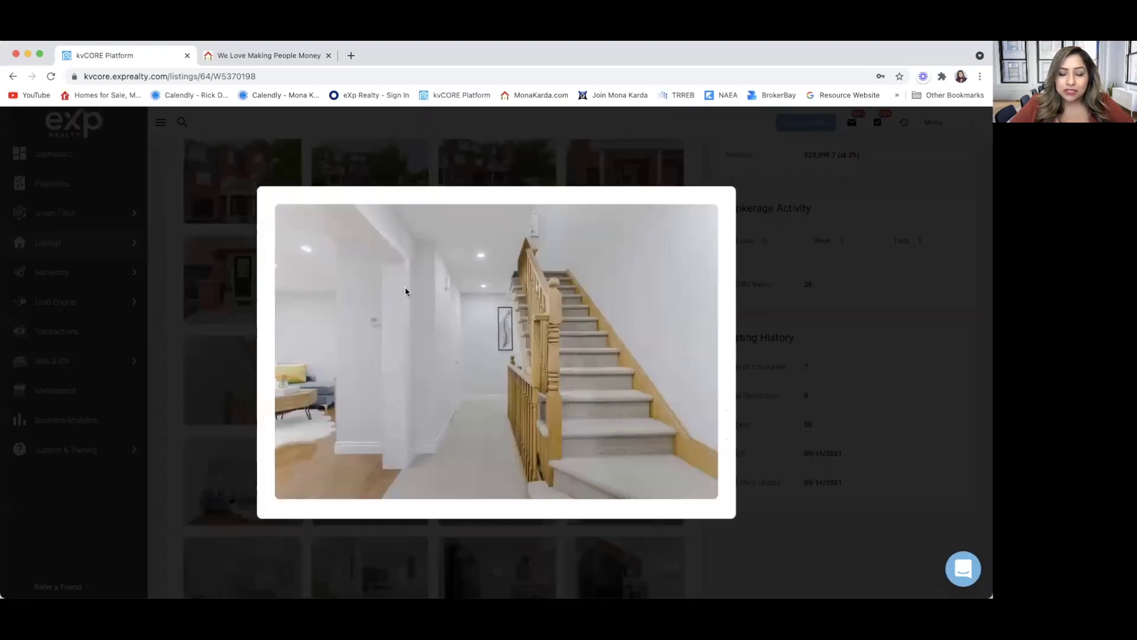
{"action": "left_click", "coordinate": [204, 431]}
{"action": "scroll", "coordinate": [447, 425], "scroll_direction": "down", "scroll_amount": 2}
{"action": "scroll", "coordinate": [447, 425], "scroll_direction": "down", "scroll_amount": 2}
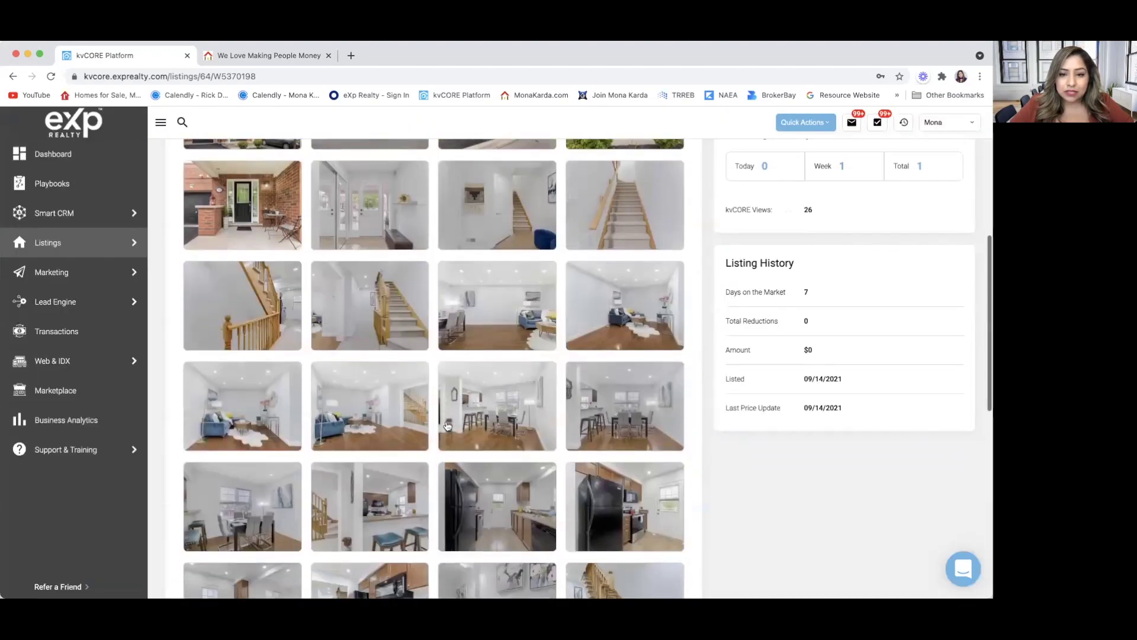
{"action": "left_click", "coordinate": [359, 407]}
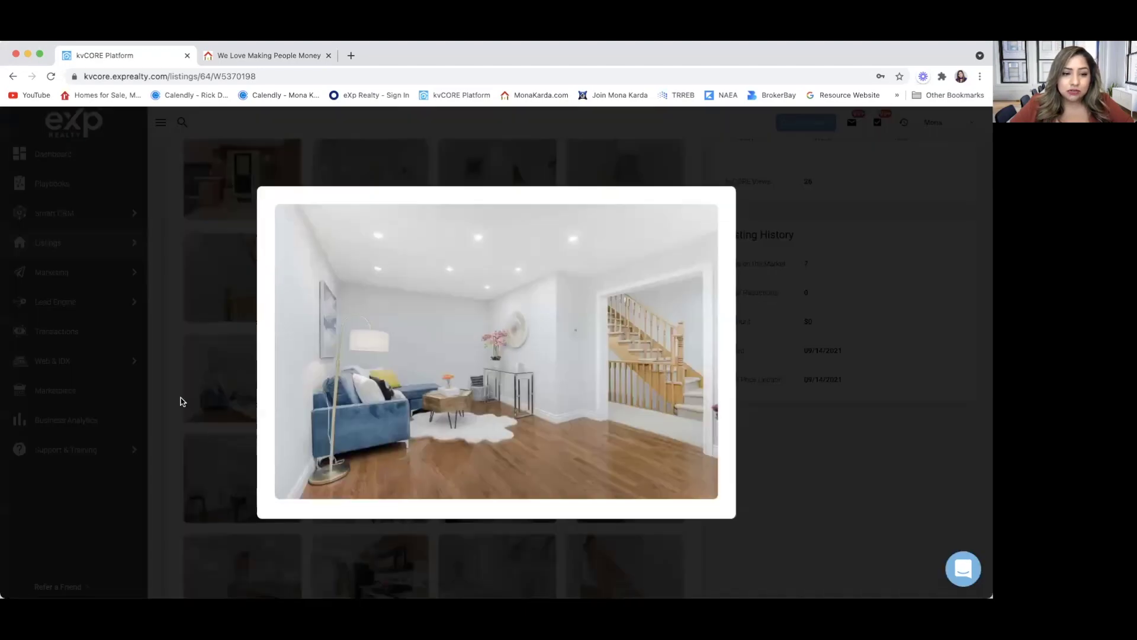
{"action": "left_click", "coordinate": [178, 403]}
{"action": "left_click", "coordinate": [482, 400]}
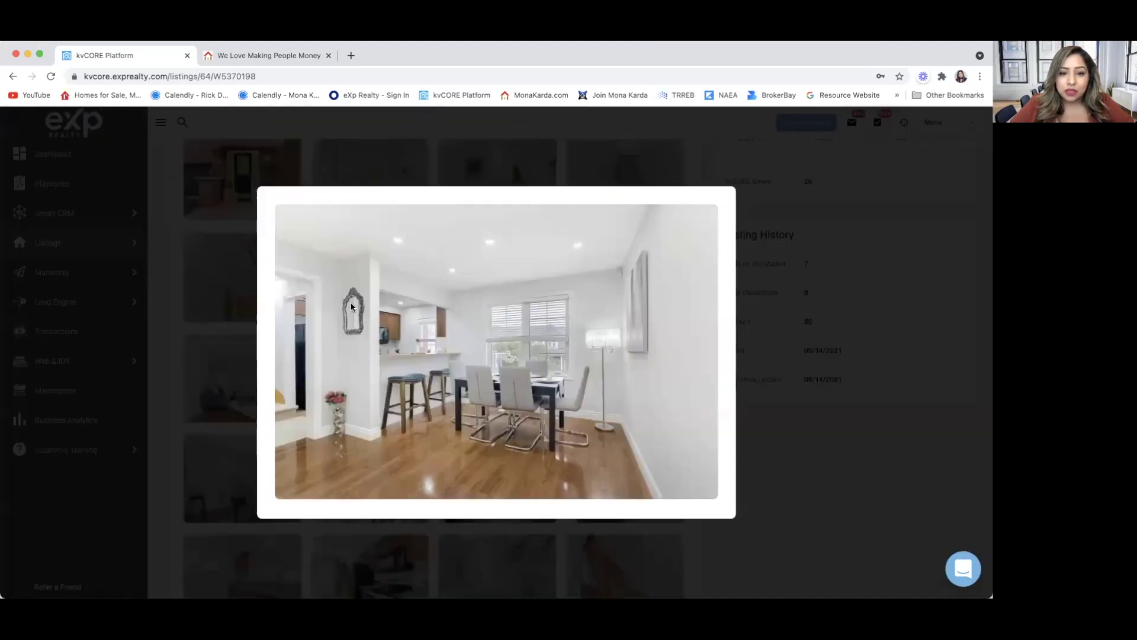
{"action": "left_click", "coordinate": [172, 418]}
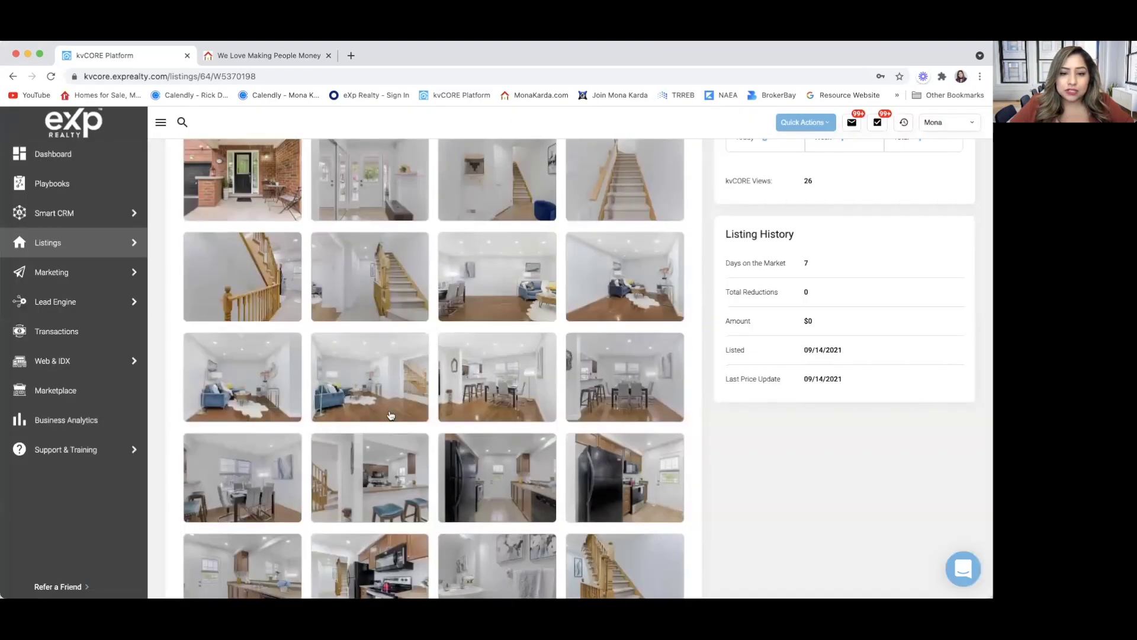
View the two dining room photos and the kitchen photo enlarged, closing each.
{"action": "scroll", "coordinate": [195, 409], "scroll_direction": "down", "scroll_amount": 3}
{"action": "left_click", "coordinate": [498, 306]}
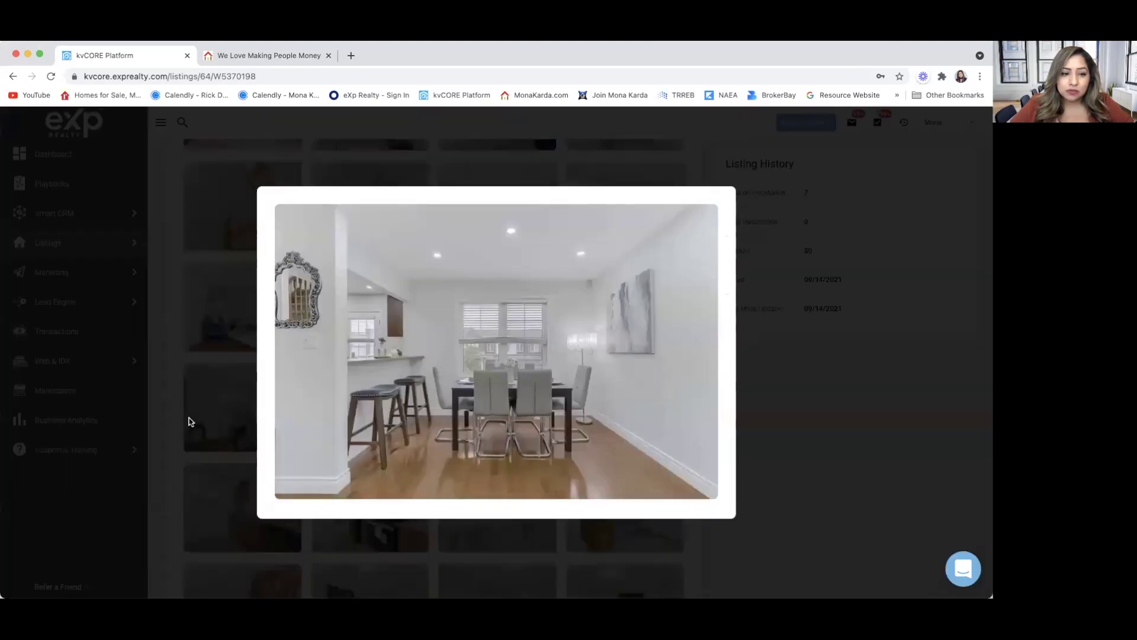
{"action": "left_click", "coordinate": [180, 422]}
{"action": "scroll", "coordinate": [321, 395], "scroll_direction": "down", "scroll_amount": 2}
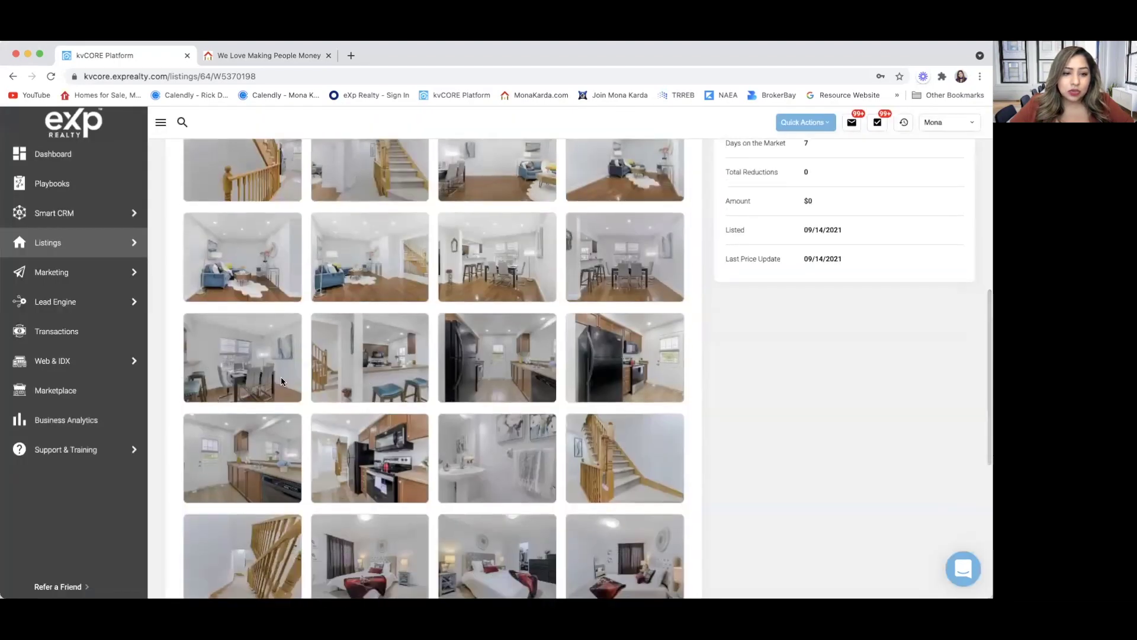
{"action": "left_click", "coordinate": [284, 382]}
{"action": "left_click", "coordinate": [173, 444]}
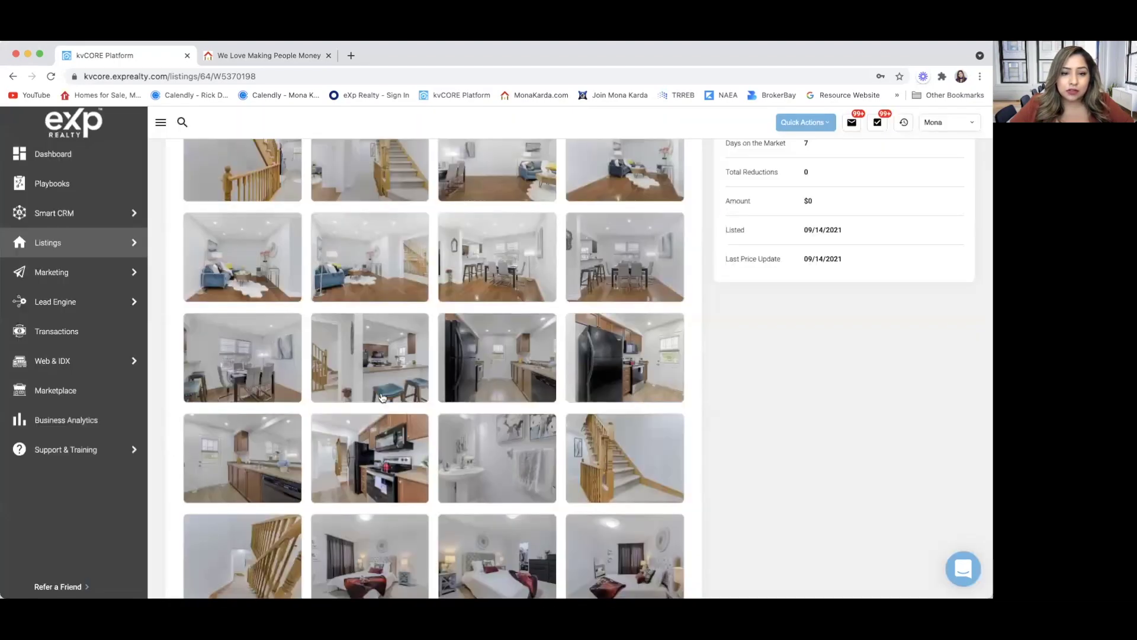
{"action": "left_click", "coordinate": [384, 396]}
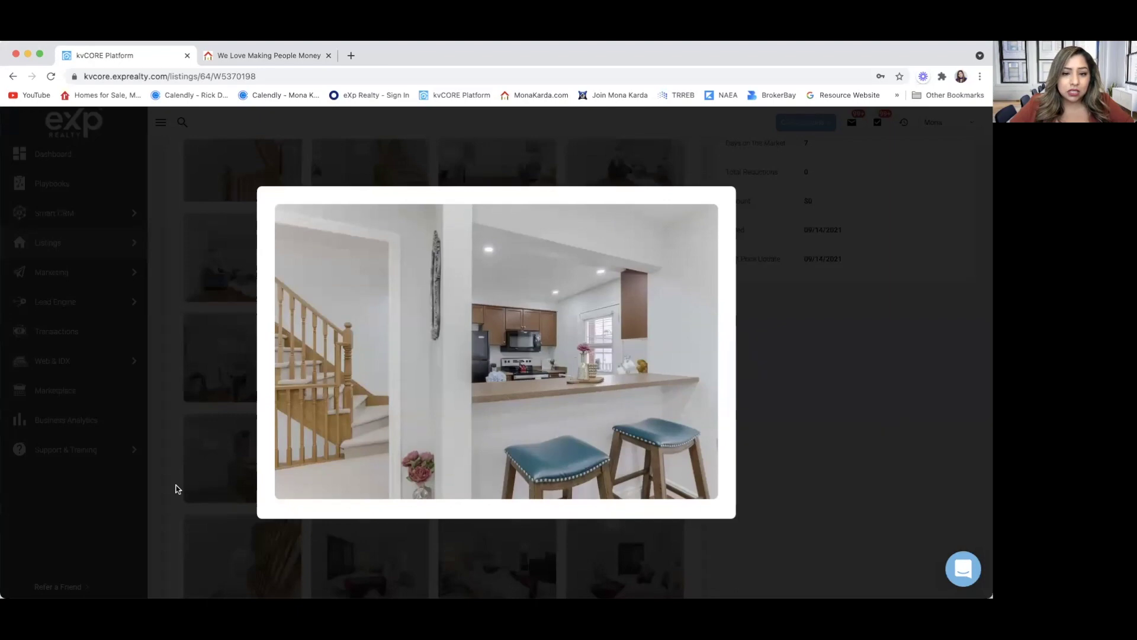
{"action": "left_click", "coordinate": [178, 487]}
Enlarge and close the bathroom sink photo and the three bedroom photos in turn.
{"action": "scroll", "coordinate": [413, 460], "scroll_direction": "down", "scroll_amount": 3}
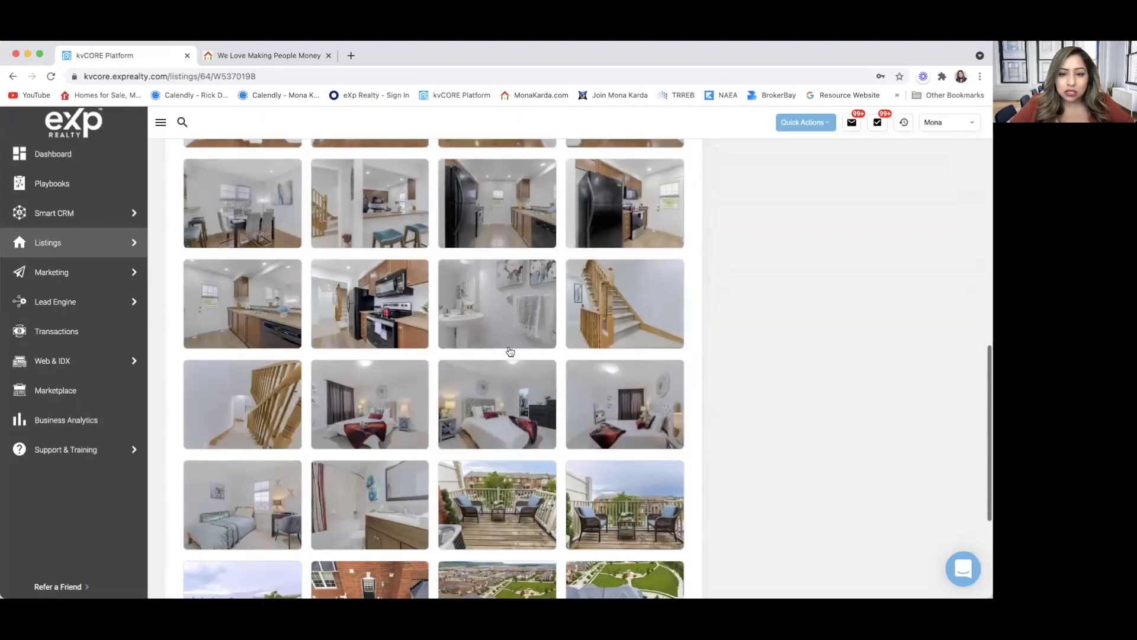
{"action": "left_click", "coordinate": [511, 343]}
{"action": "left_click", "coordinate": [171, 471]}
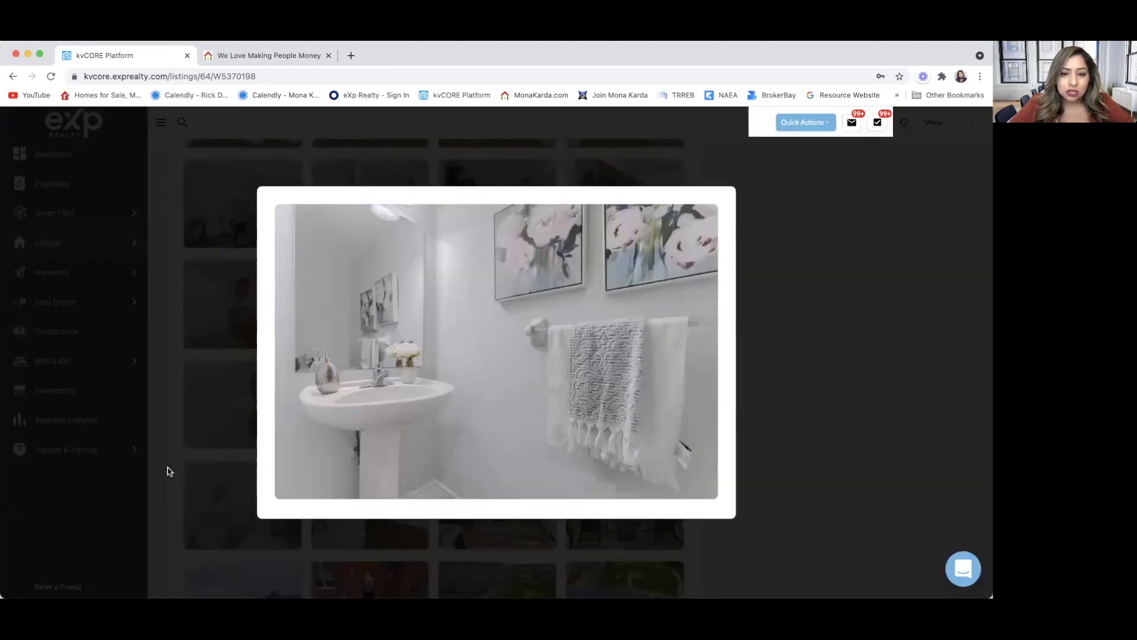
{"action": "left_click", "coordinate": [378, 343]}
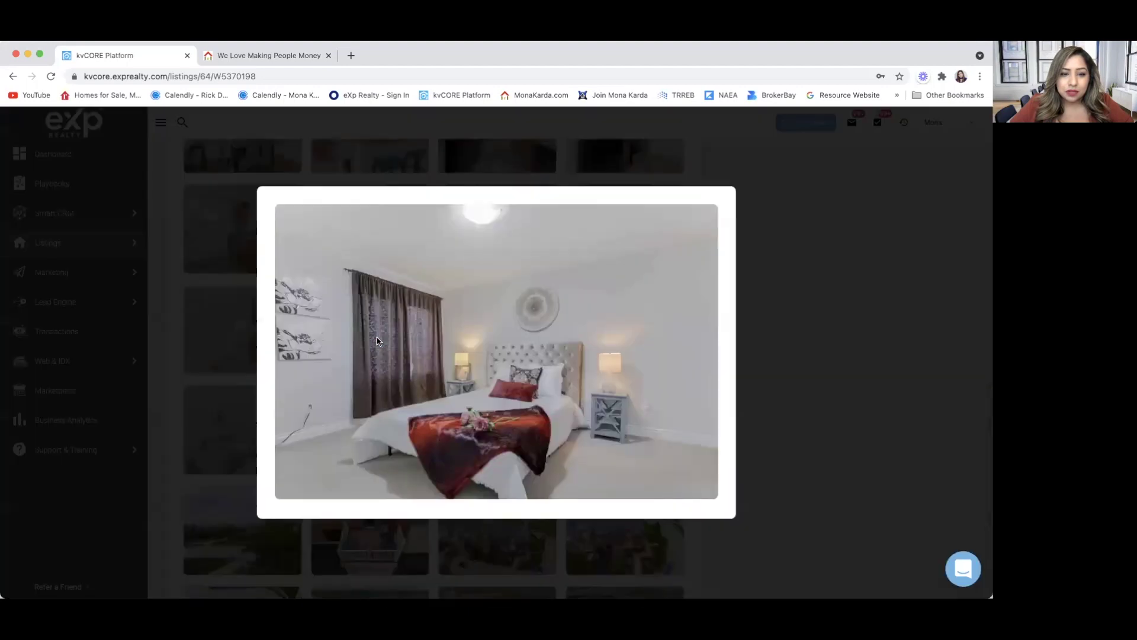
{"action": "left_click", "coordinate": [169, 468]}
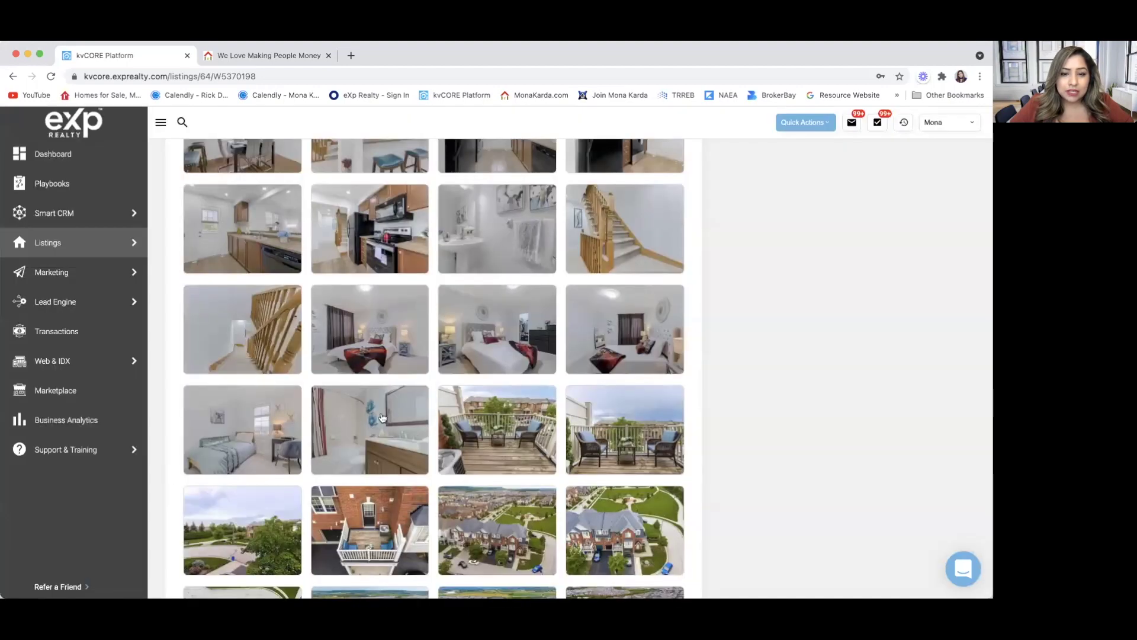
{"action": "left_click", "coordinate": [481, 312]}
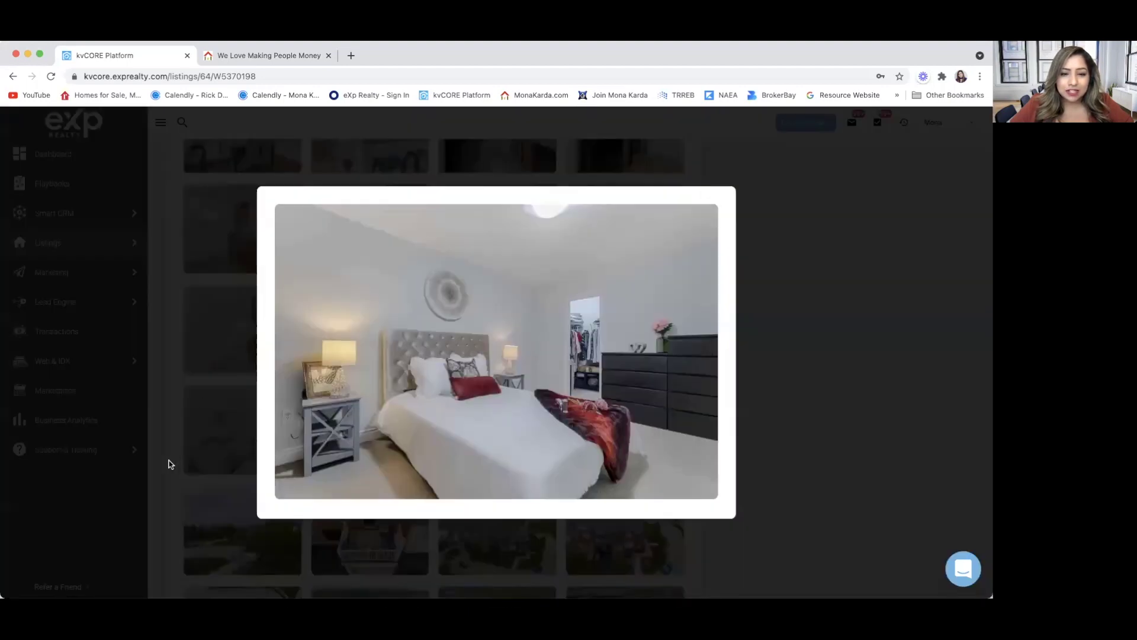
{"action": "left_click", "coordinate": [169, 463]}
{"action": "scroll", "coordinate": [289, 356], "scroll_direction": "down", "scroll_amount": 2}
{"action": "left_click", "coordinate": [289, 356]}
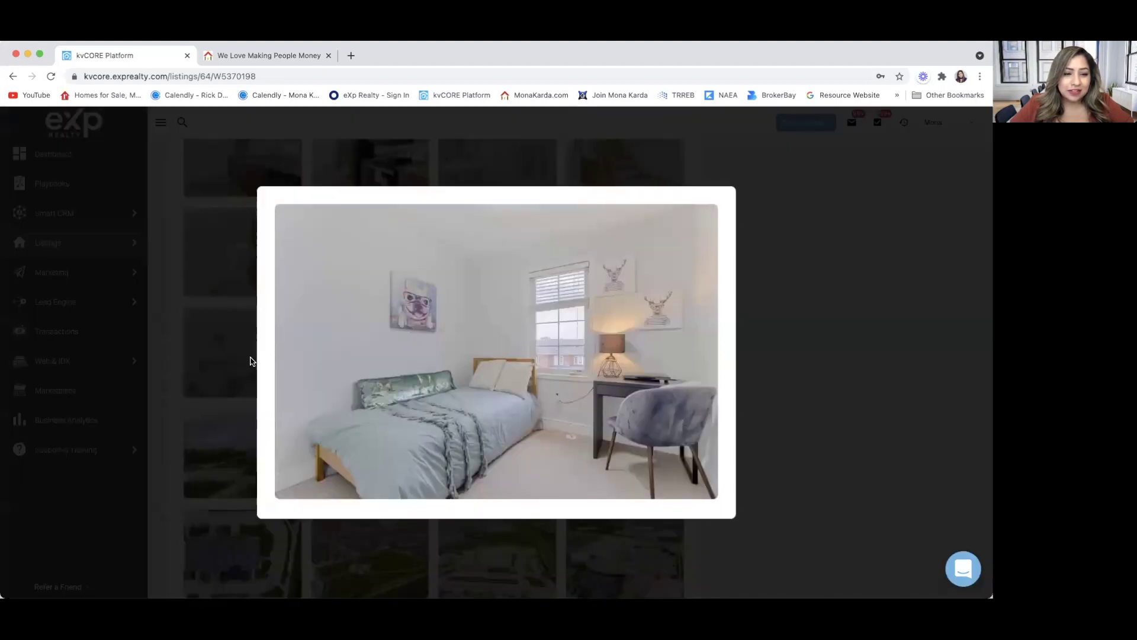
{"action": "left_click", "coordinate": [173, 413]}
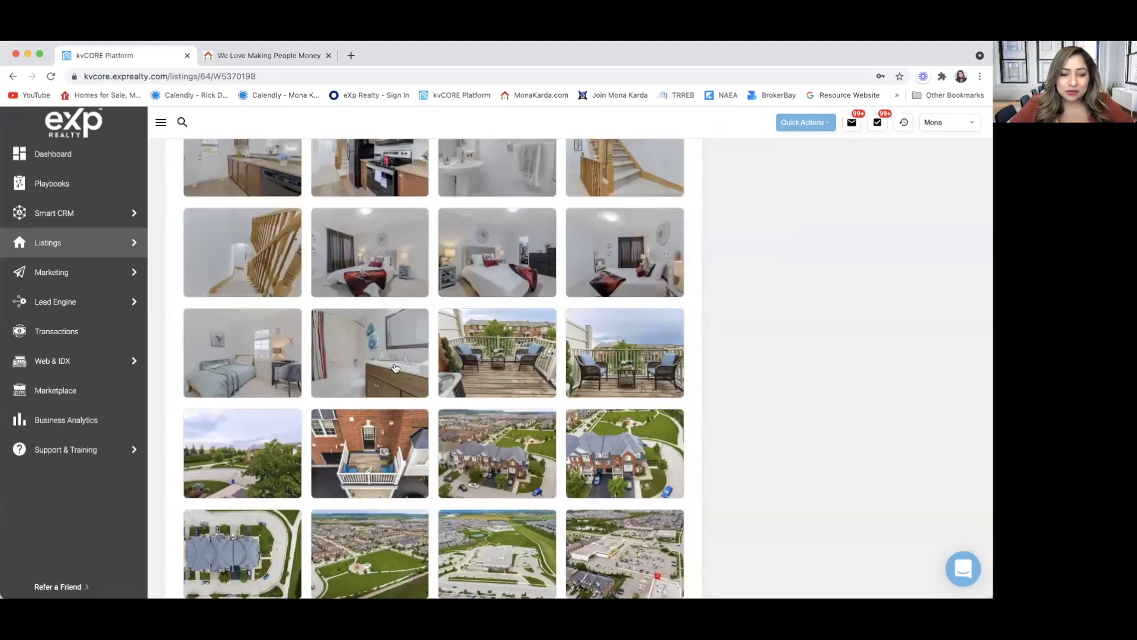
View the bathroom vanity, balcony, aerial and overhead balcony photos enlarged one by one.
{"action": "left_click", "coordinate": [335, 350]}
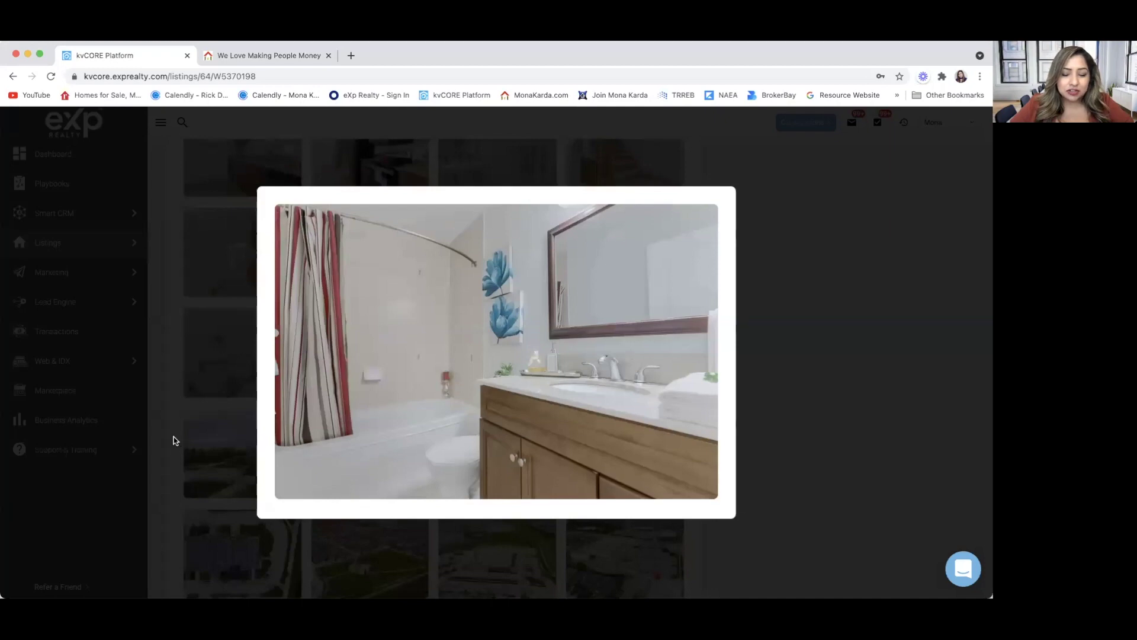
{"action": "left_click", "coordinate": [174, 440]}
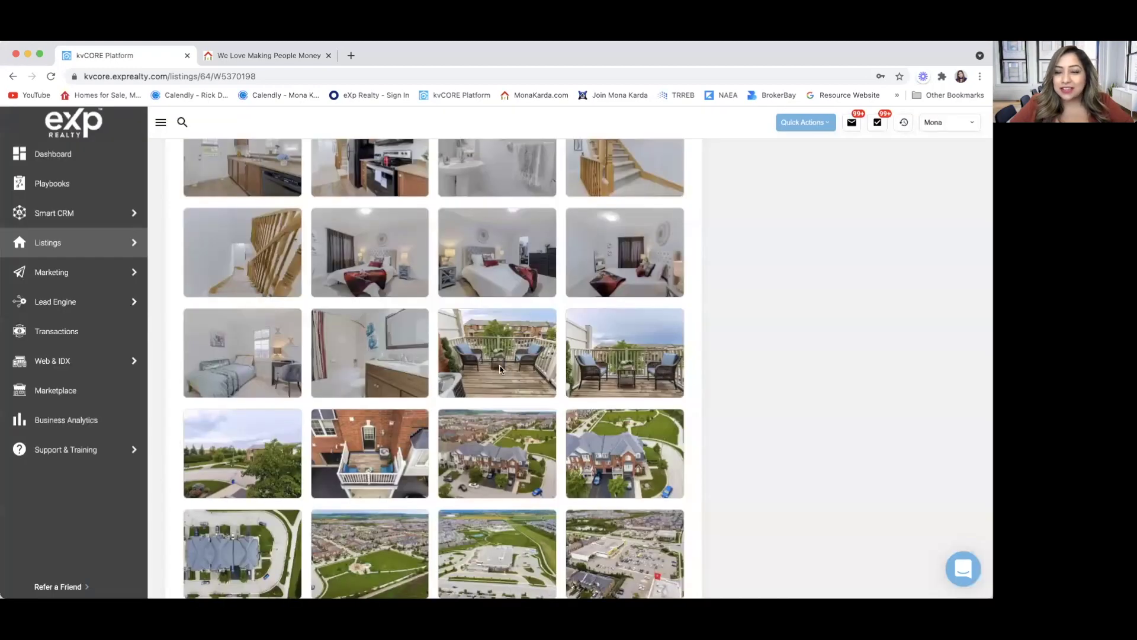
{"action": "left_click", "coordinate": [503, 370]}
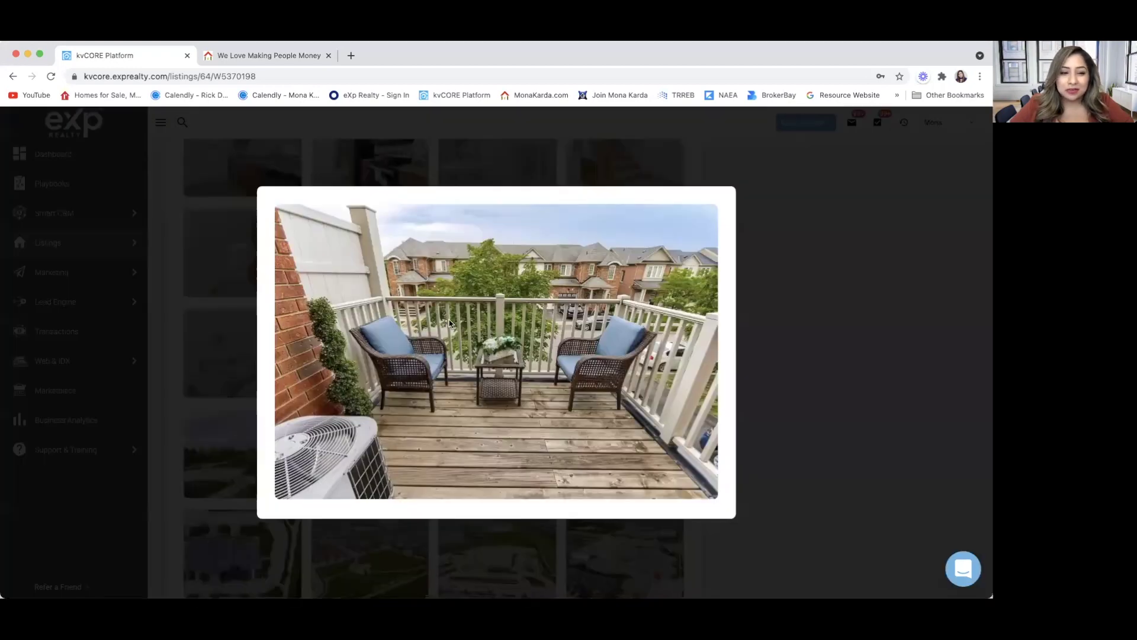
{"action": "left_click", "coordinate": [167, 421]}
{"action": "scroll", "coordinate": [420, 418], "scroll_direction": "down", "scroll_amount": 2}
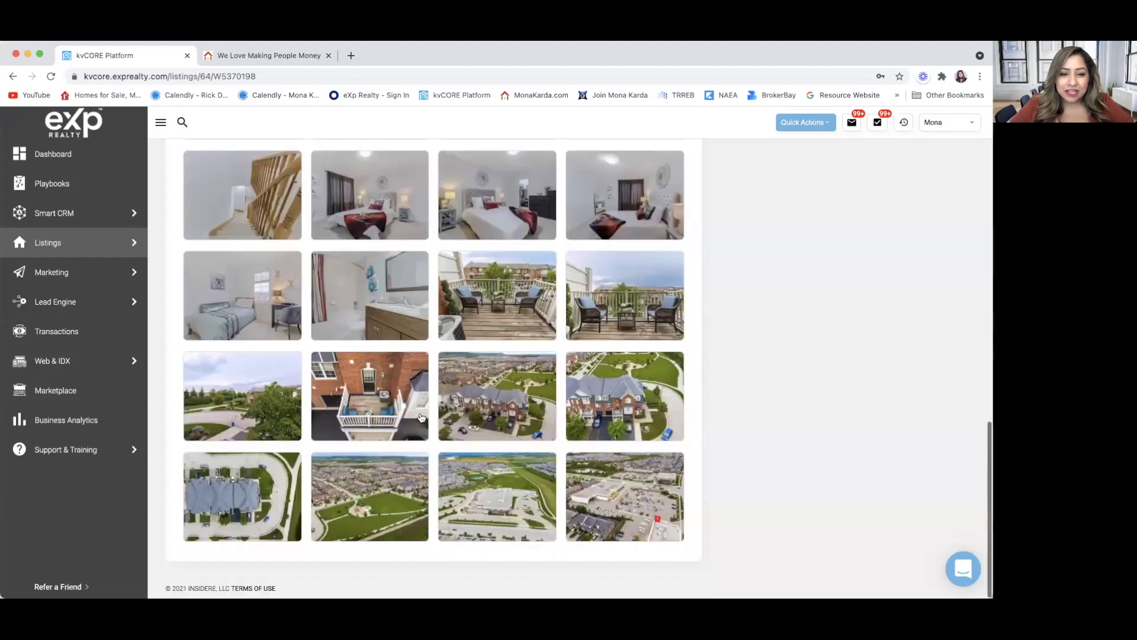
{"action": "left_click", "coordinate": [496, 404]}
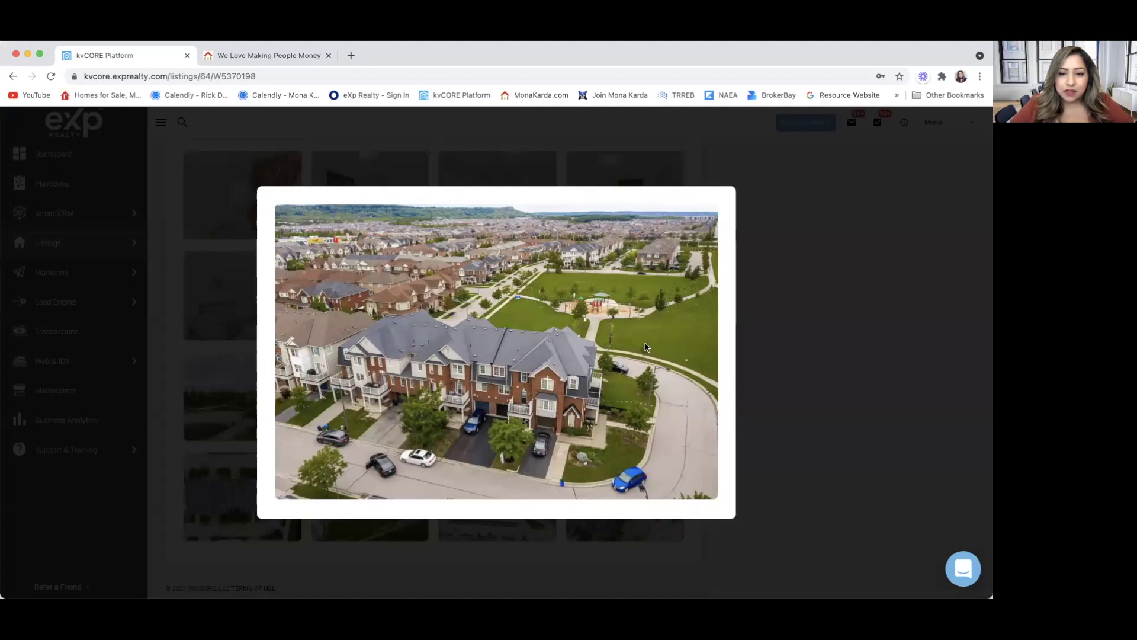
{"action": "left_click", "coordinate": [159, 448]}
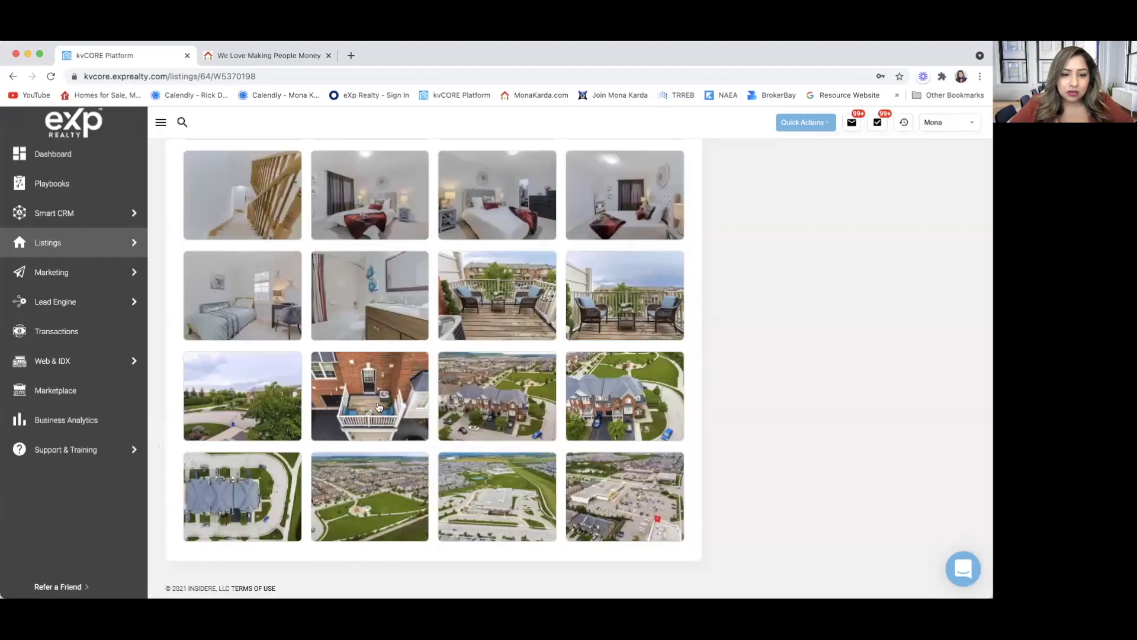
{"action": "left_click", "coordinate": [379, 407]}
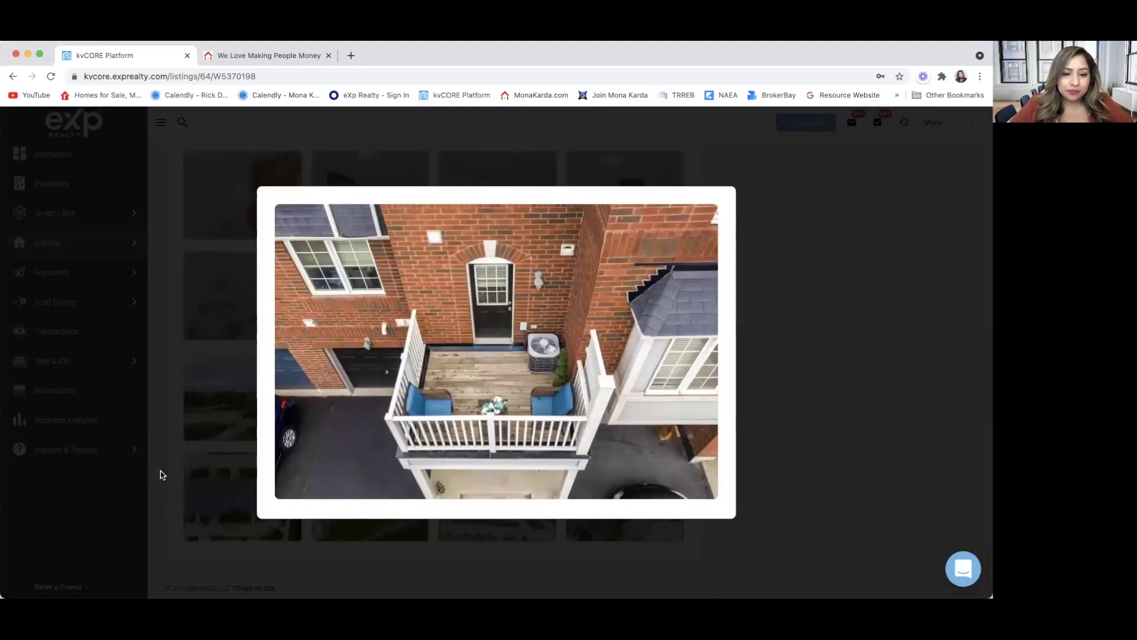
{"action": "left_click", "coordinate": [162, 473]}
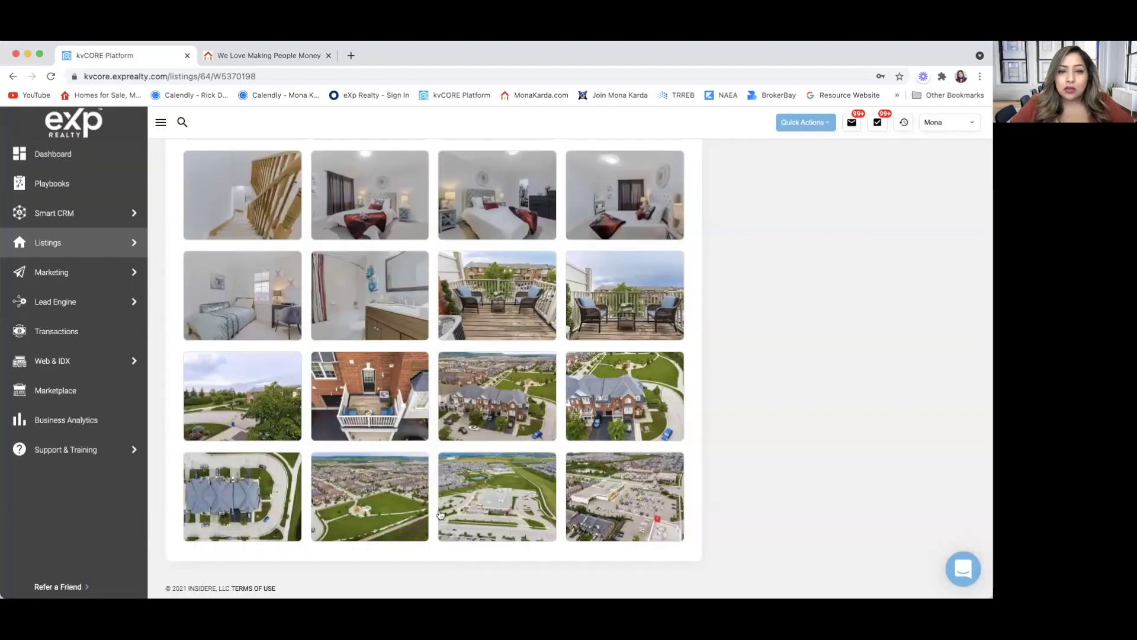
Switch to the MAP tab and scroll through the Milton location map and Streetview.
{"action": "scroll", "coordinate": [440, 514], "scroll_direction": "up", "scroll_amount": 10}
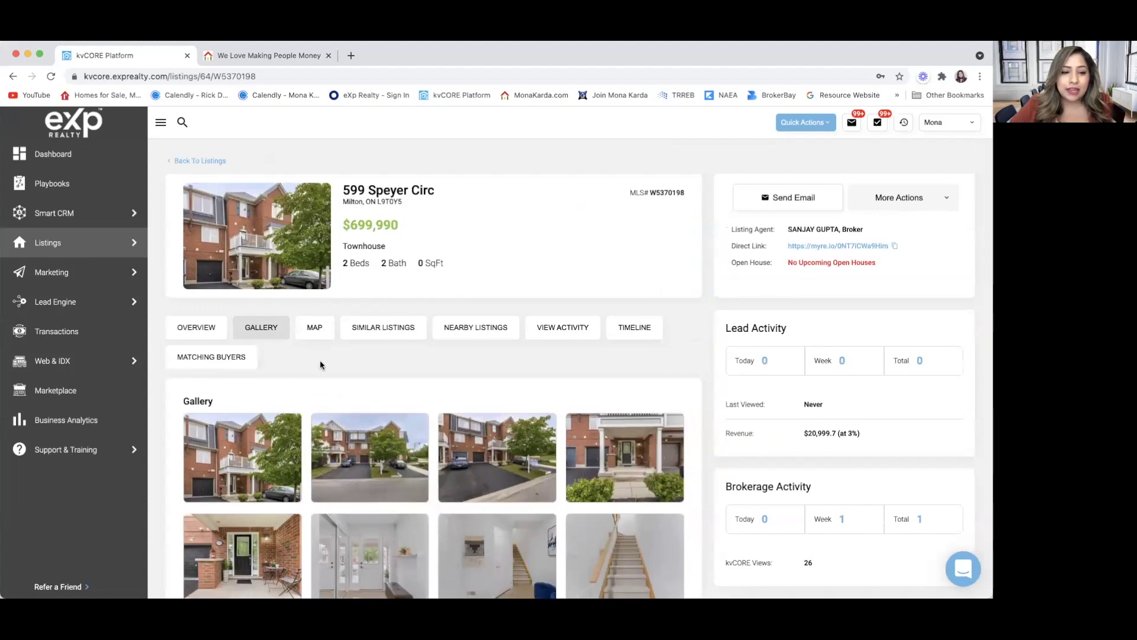
{"action": "left_click", "coordinate": [313, 326]}
{"action": "scroll", "coordinate": [160, 440], "scroll_direction": "down", "scroll_amount": 1}
{"action": "scroll", "coordinate": [159, 441], "scroll_direction": "down", "scroll_amount": 5}
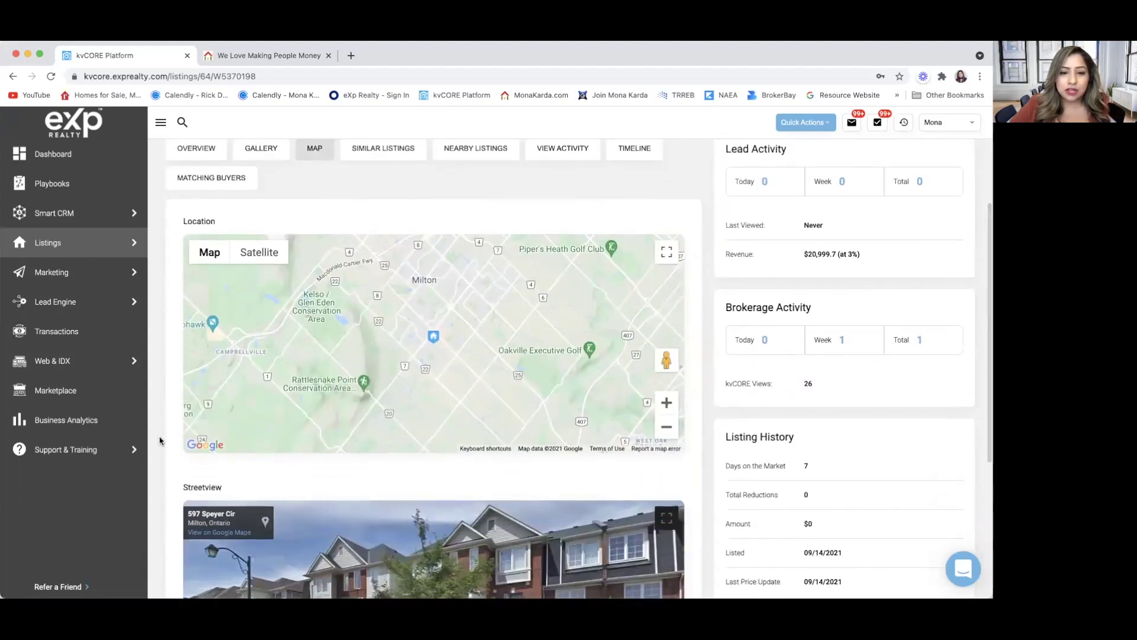
{"action": "scroll", "coordinate": [160, 441], "scroll_direction": "down", "scroll_amount": 8}
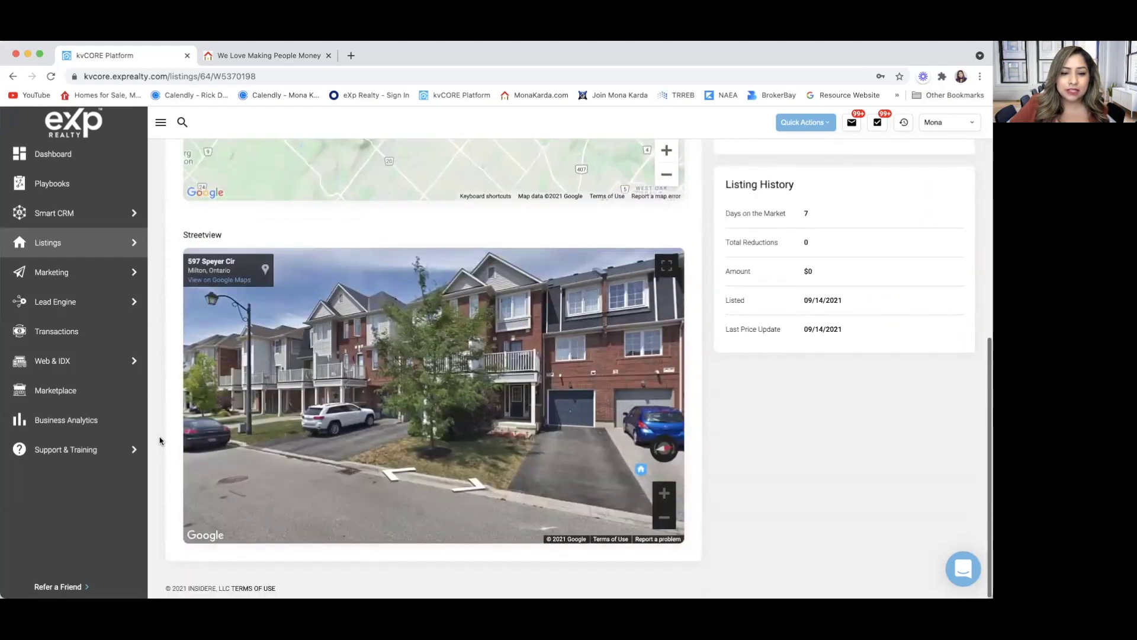
{"action": "scroll", "coordinate": [160, 438], "scroll_direction": "up", "scroll_amount": 14}
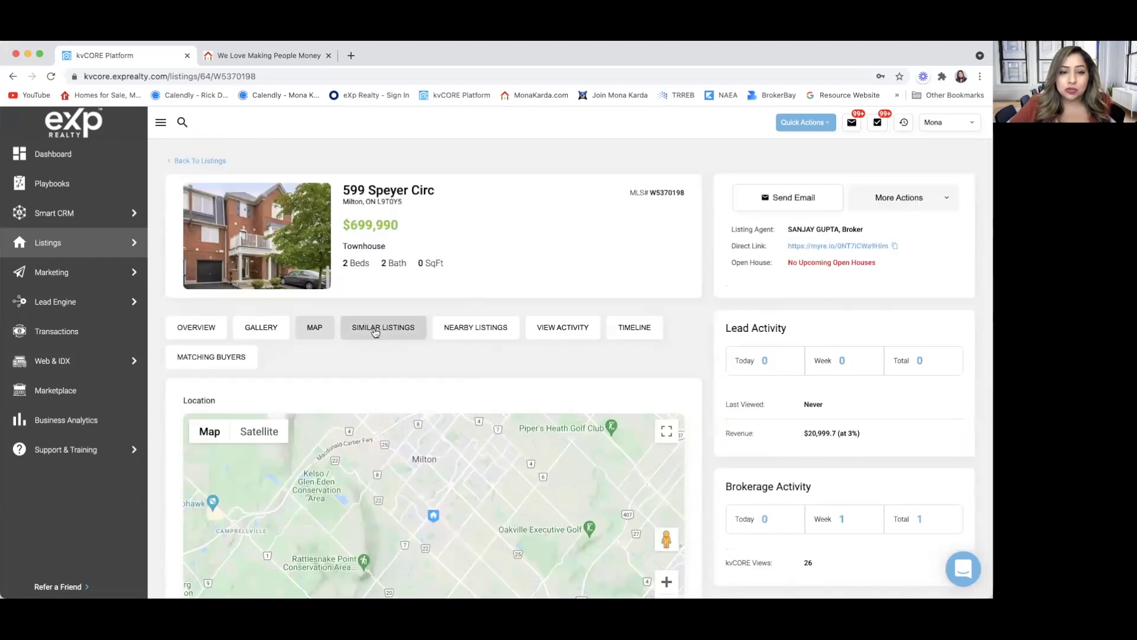
Show the 7 similar listings, select all to check More Actions, then deselect them.
{"action": "left_click", "coordinate": [375, 330]}
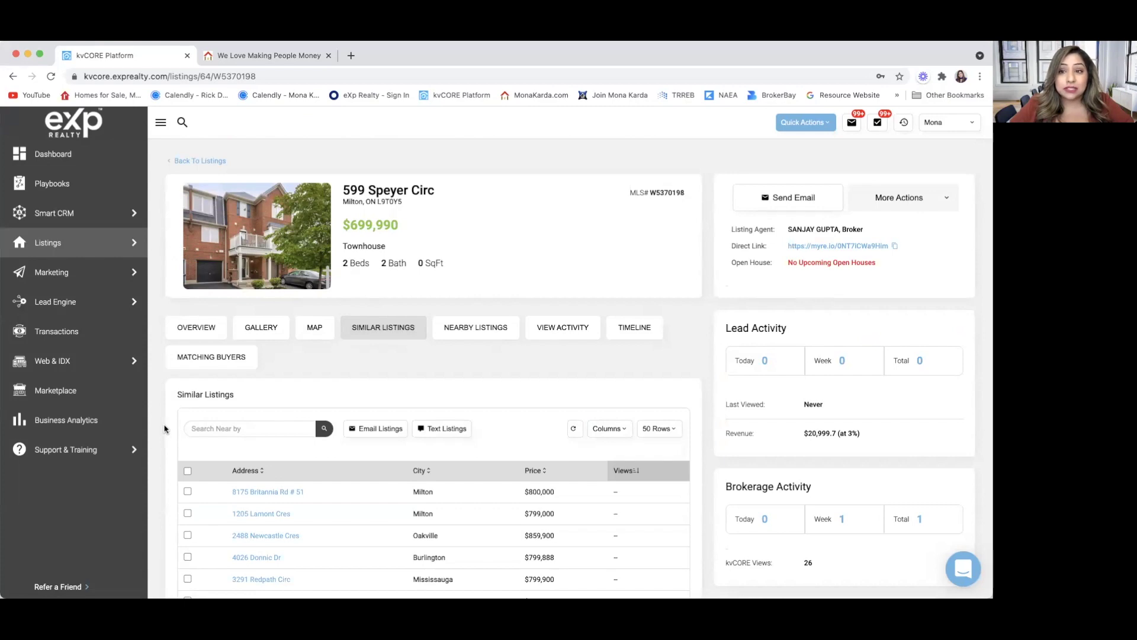
{"action": "scroll", "coordinate": [166, 428], "scroll_direction": "down", "scroll_amount": 3}
{"action": "left_click", "coordinate": [188, 316]}
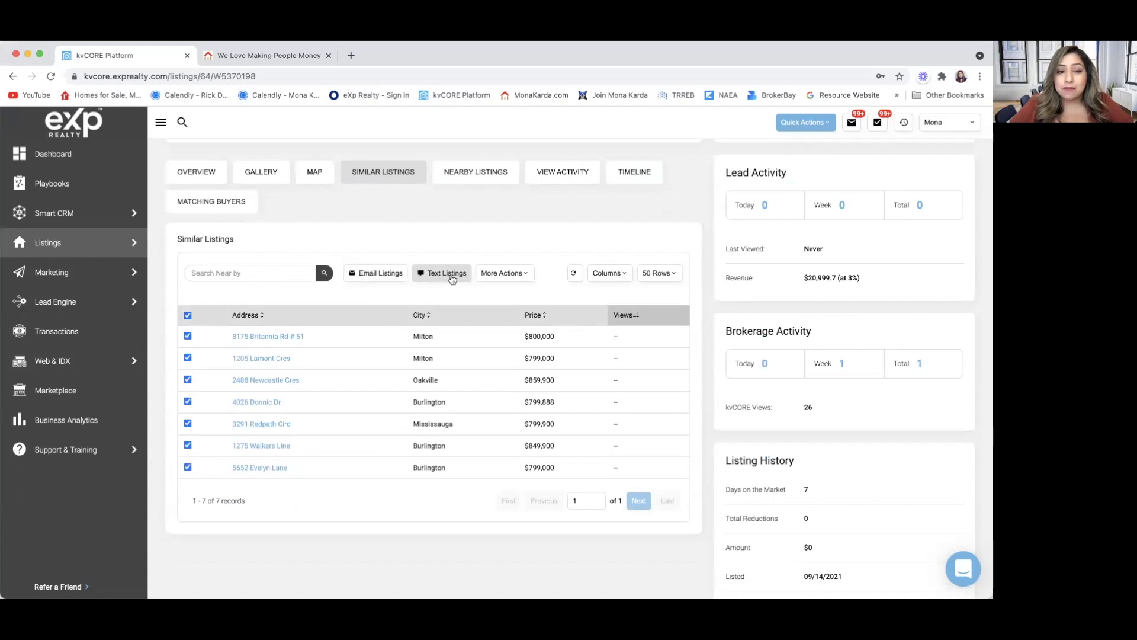
{"action": "left_click", "coordinate": [520, 275]}
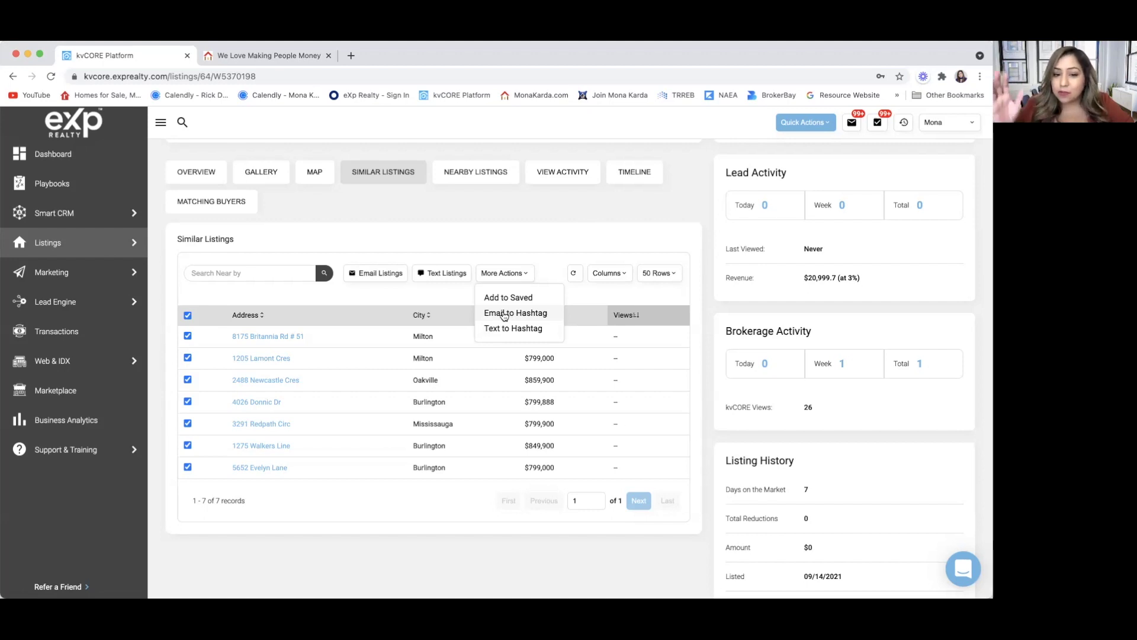
{"action": "left_click", "coordinate": [443, 290]}
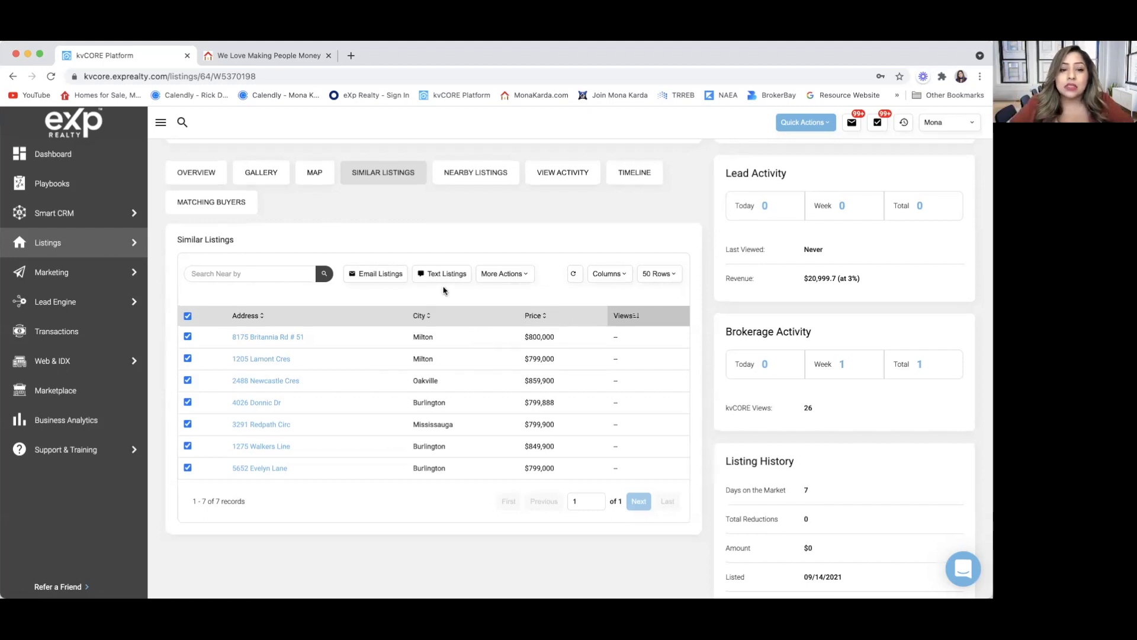
{"action": "scroll", "coordinate": [444, 290], "scroll_direction": "up", "scroll_amount": 2}
{"action": "left_click", "coordinate": [187, 419]}
{"action": "scroll", "coordinate": [333, 276], "scroll_direction": "up", "scroll_amount": 1}
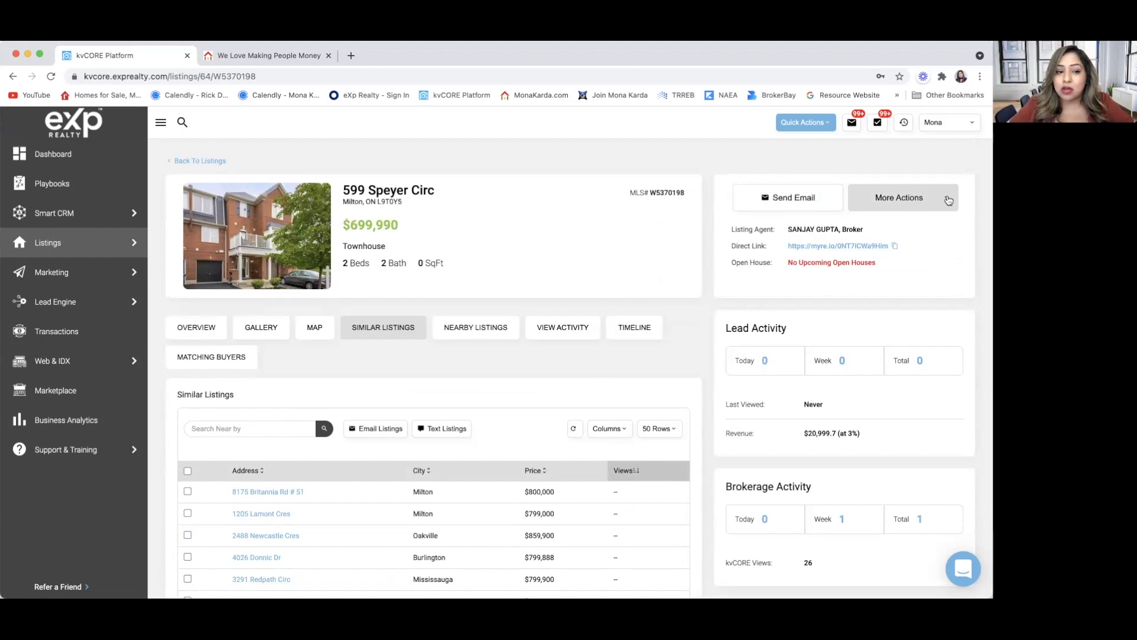
{"action": "left_click", "coordinate": [949, 199]}
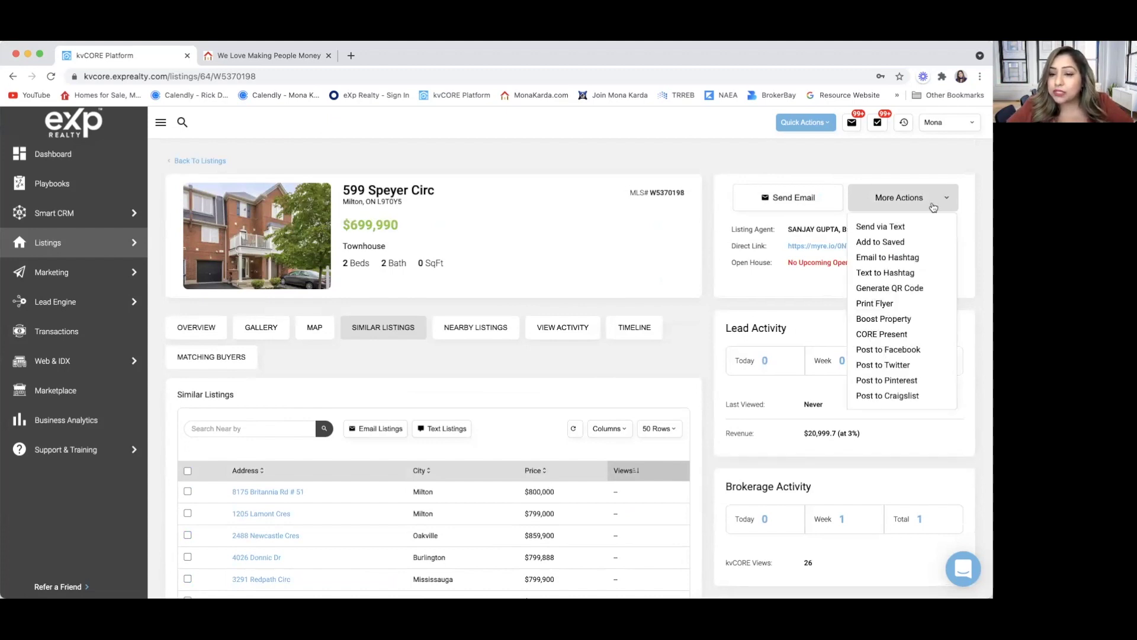
{"action": "left_click", "coordinate": [884, 350]}
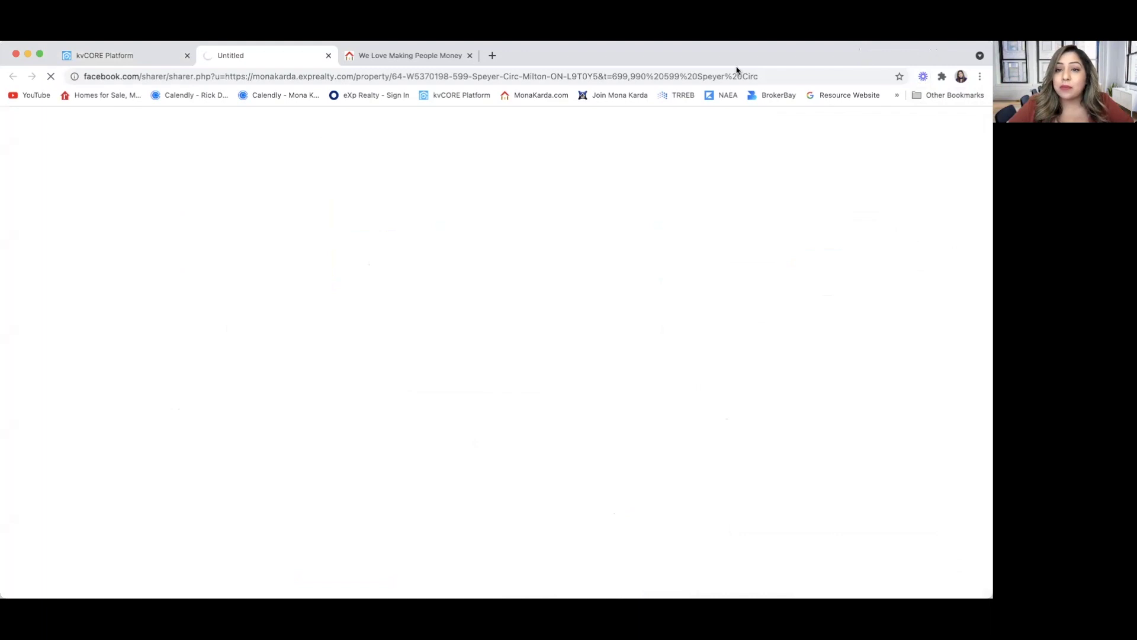
{"action": "left_click", "coordinate": [130, 58]}
{"action": "left_click", "coordinate": [197, 331]}
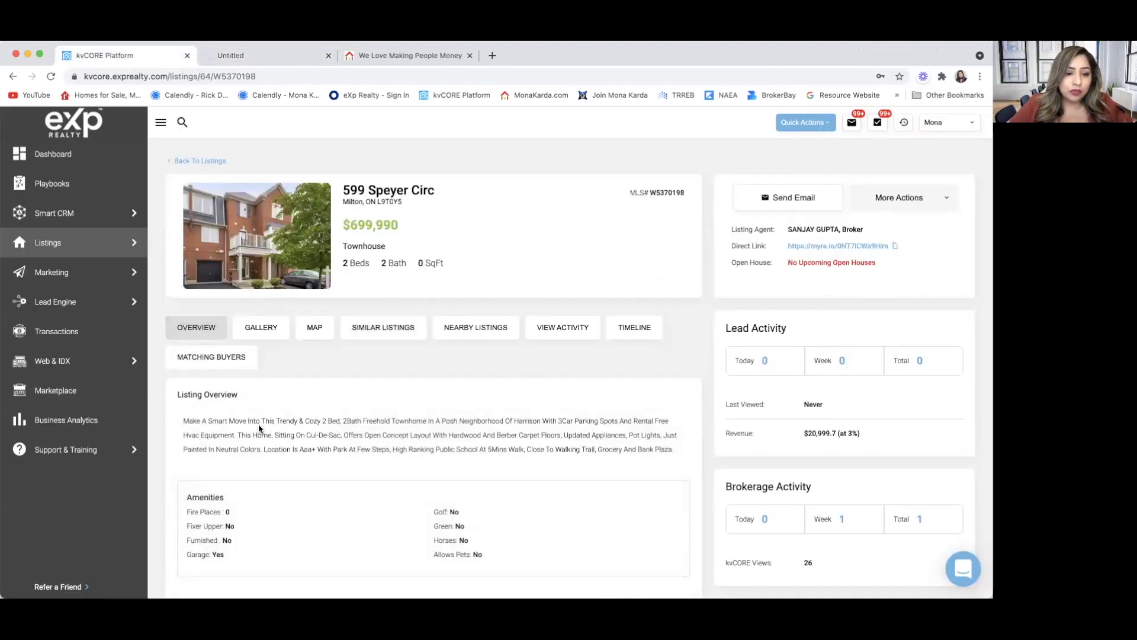
{"action": "left_click_drag", "start_coordinate": [183, 419], "coordinate": [675, 453]}
{"action": "key", "text": "super+c"}
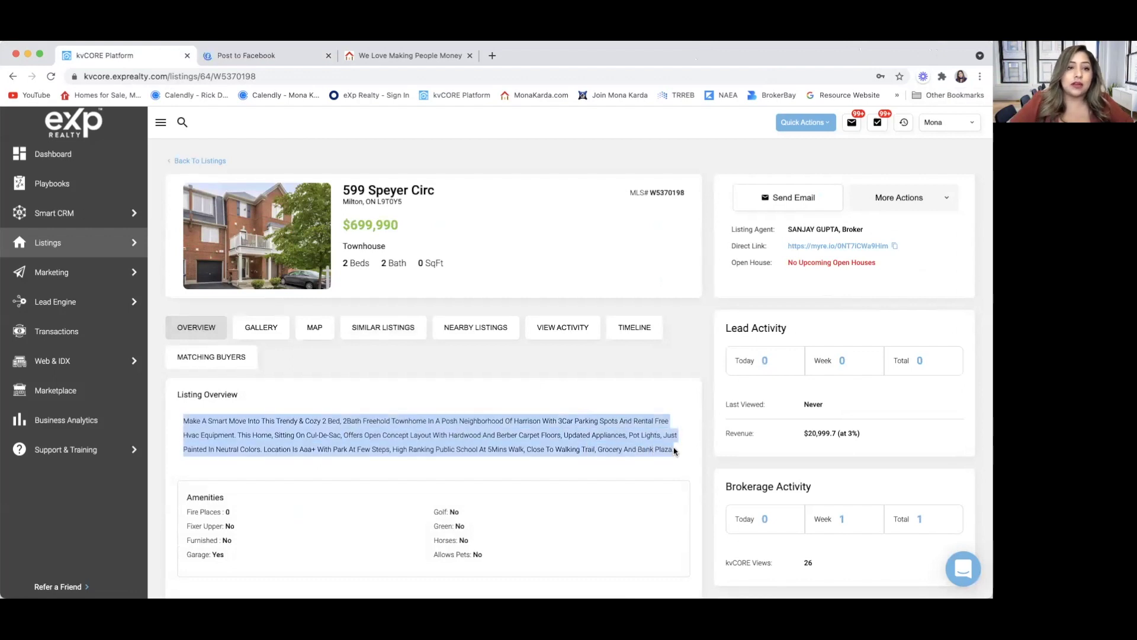
Paste the listing description into the Facebook post and add #HOMESINMILTON, #HOTLISTING, #TOWNHOUSE plus realtor-name hashtags.
{"action": "left_click", "coordinate": [229, 58]}
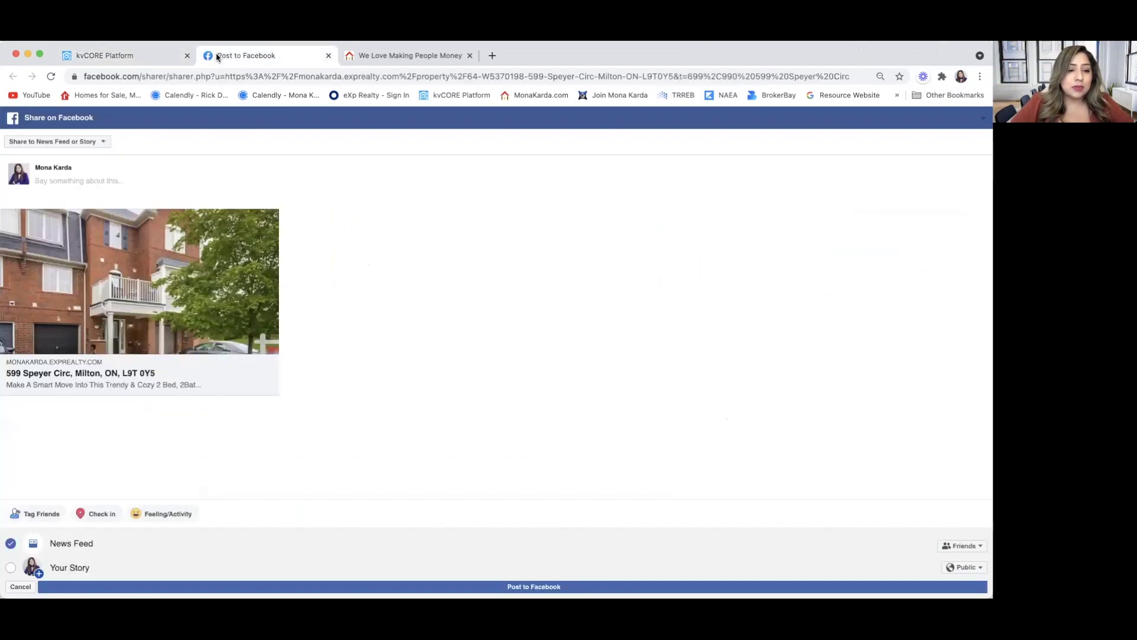
{"action": "left_click", "coordinate": [88, 181]}
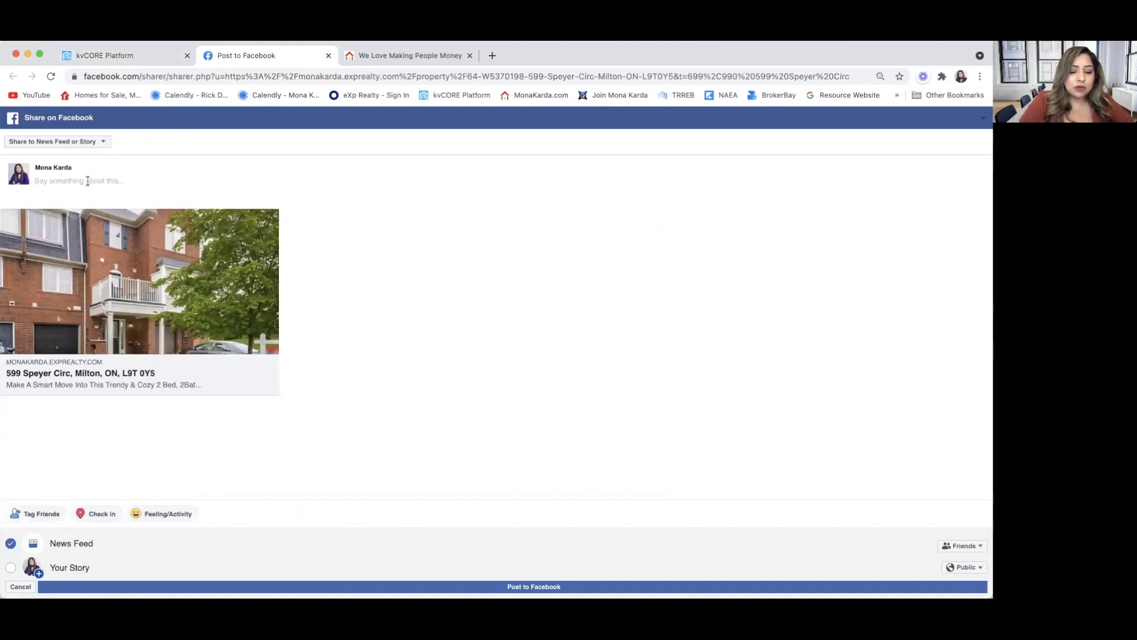
{"action": "key", "text": "super+v"}
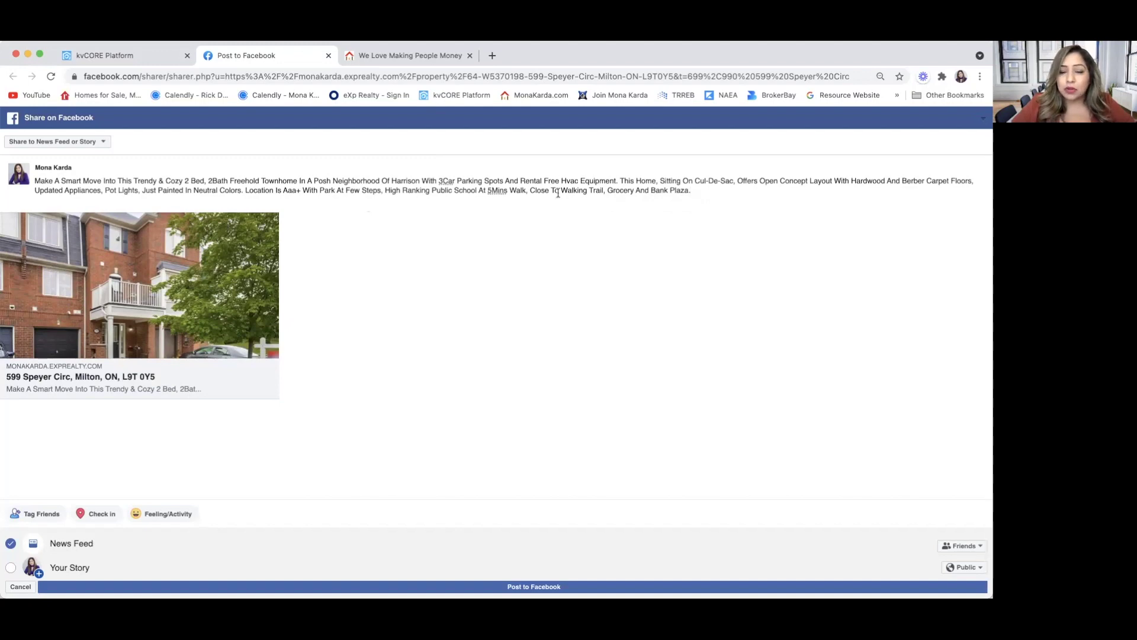
{"action": "key", "text": "Return"}
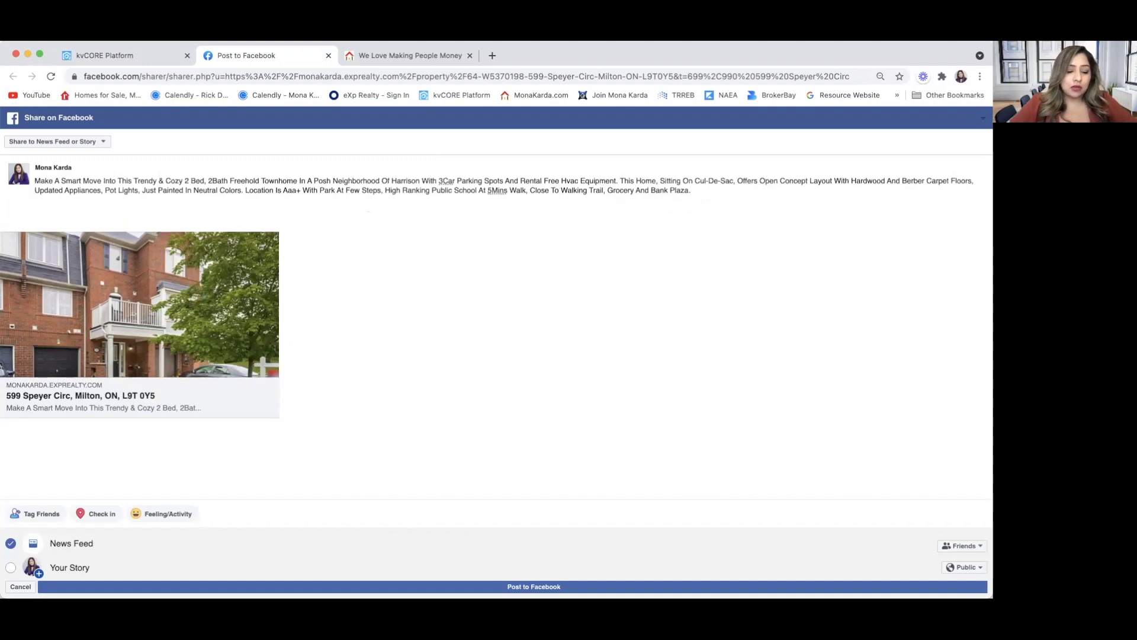
{"action": "type", "text": "#HOMESINMILTON #"}
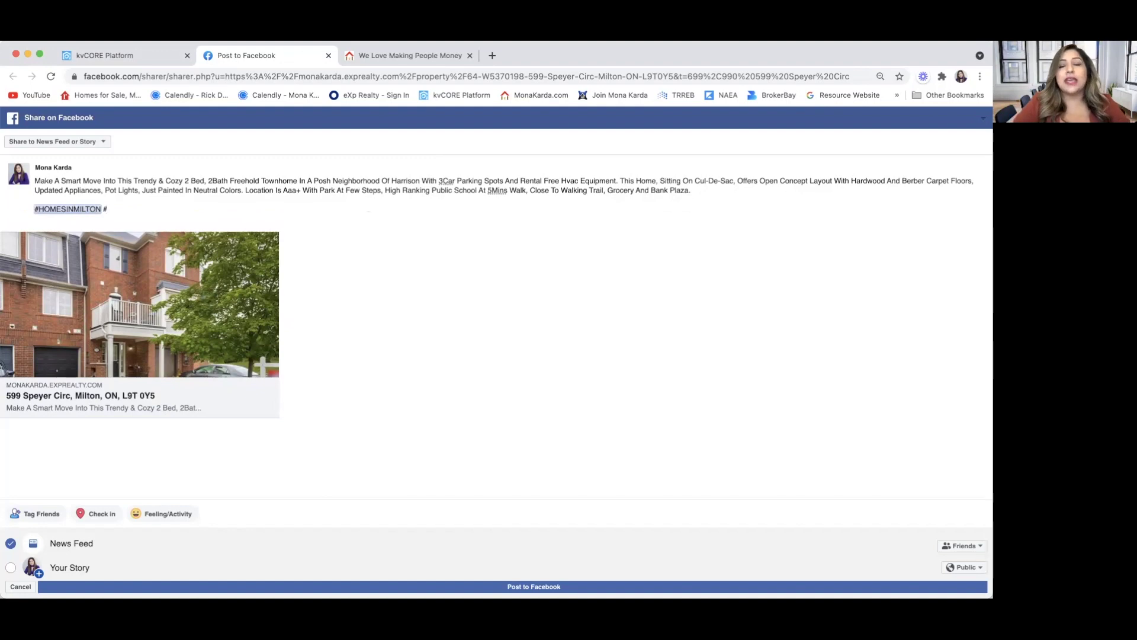
{"action": "type", "text": "HOTLISTING"}
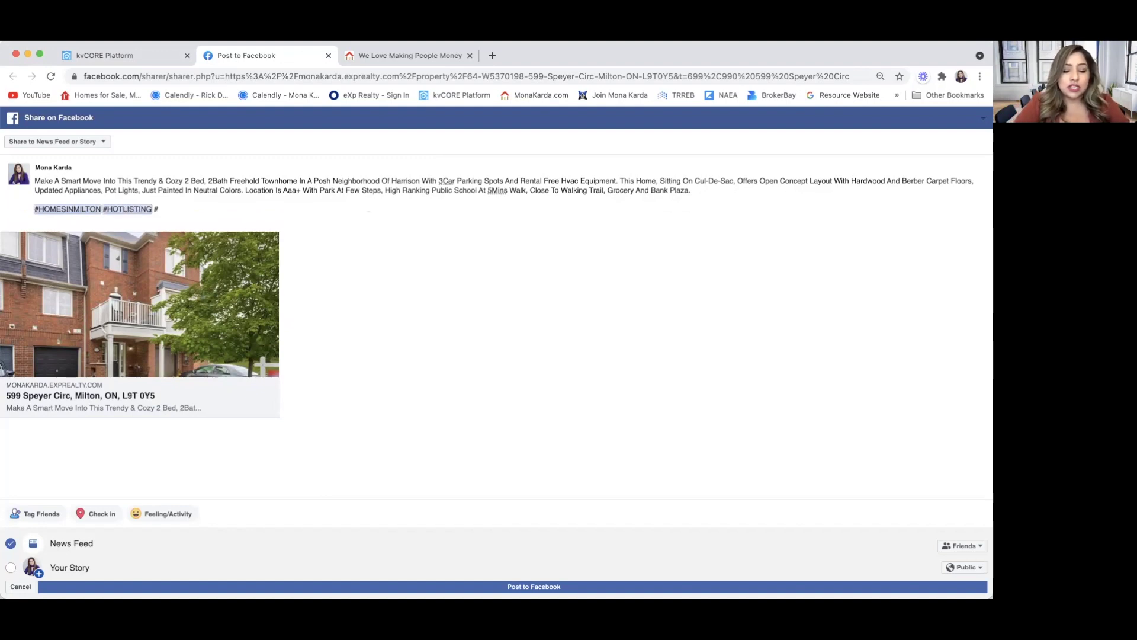
{"action": "type", "text": " #TOW"}
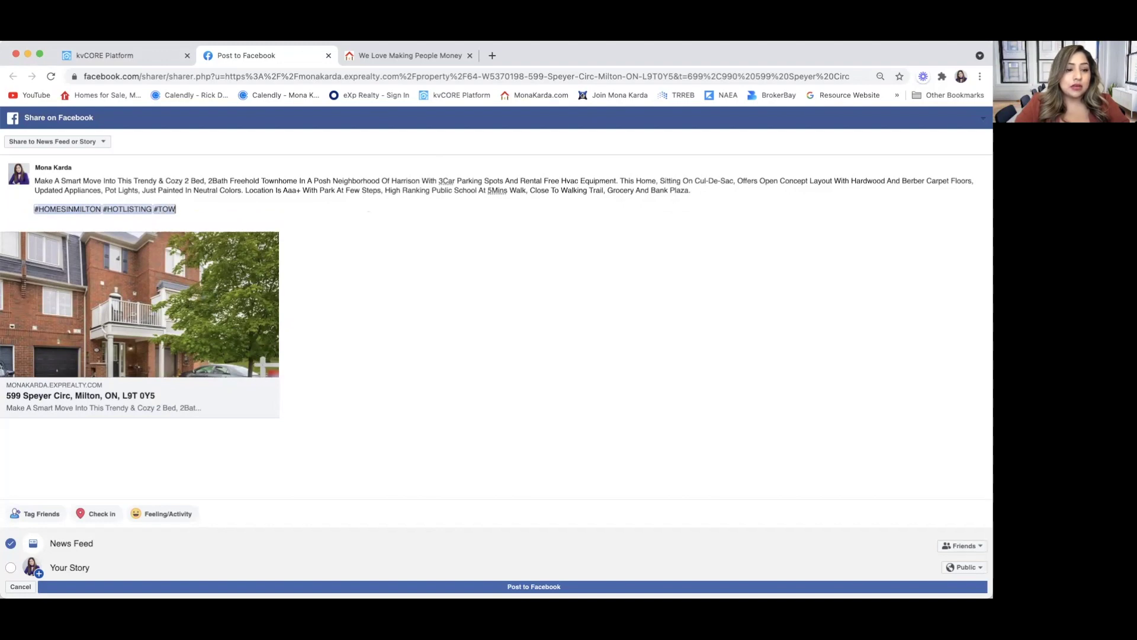
{"action": "type", "text": "NHOUSE #M"}
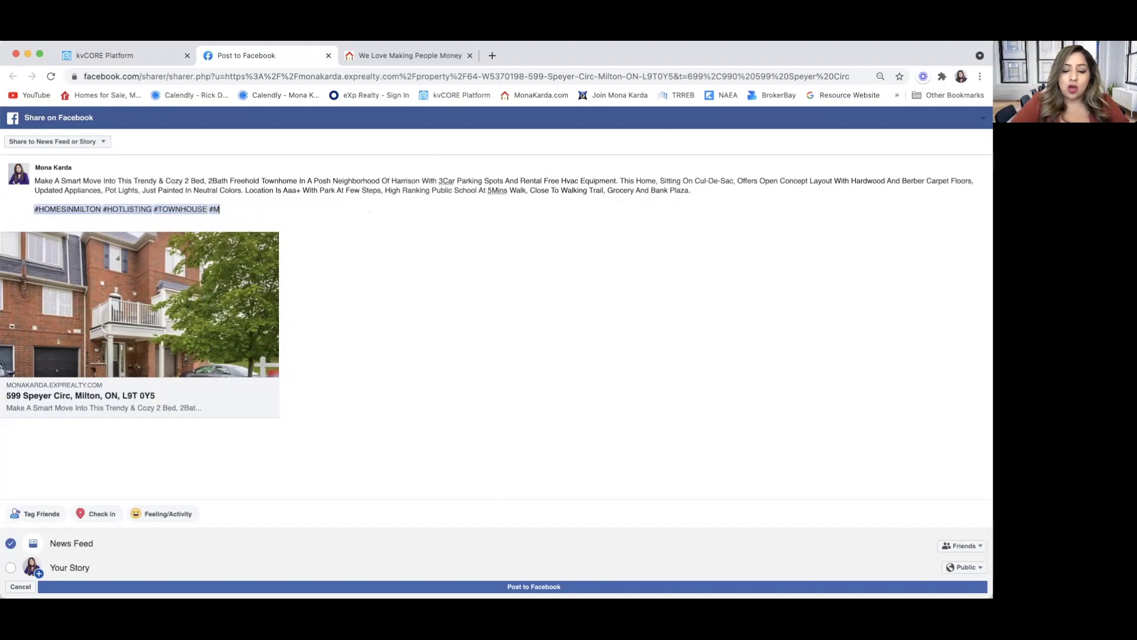
{"action": "type", "text": "ONAKARD"}
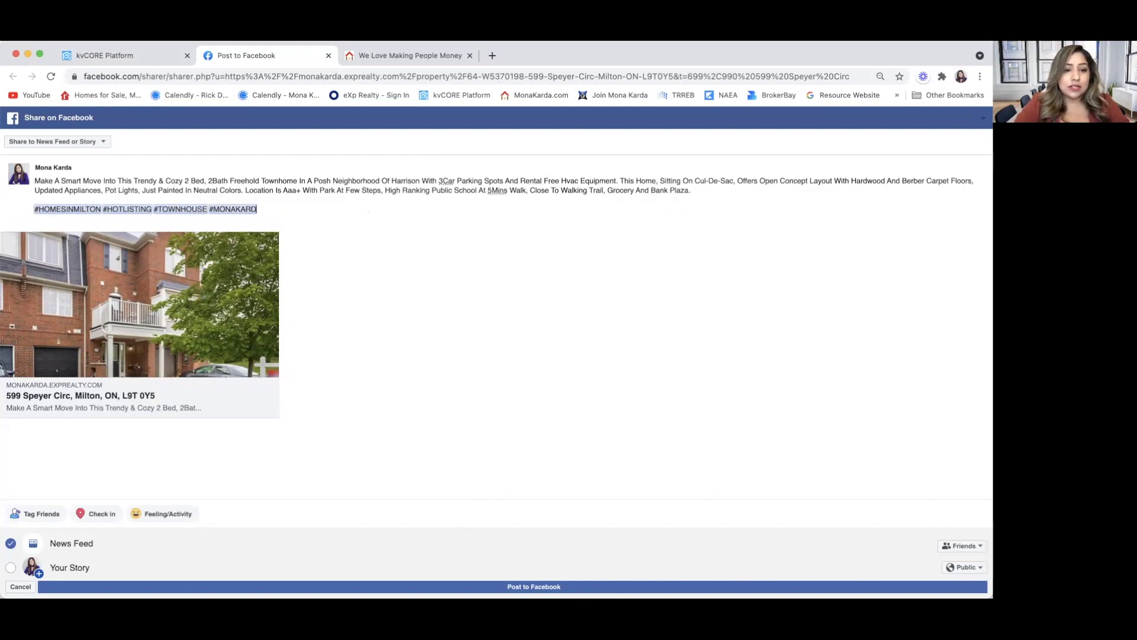
{"action": "type", "text": "A #MONA"}
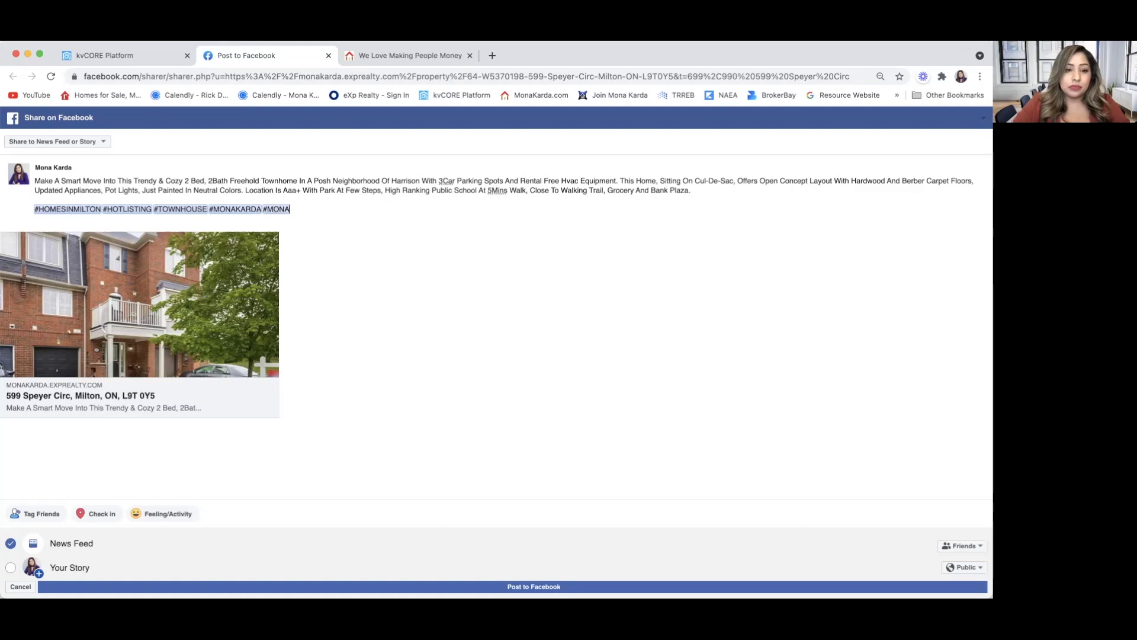
{"action": "type", "text": "KARDA"}
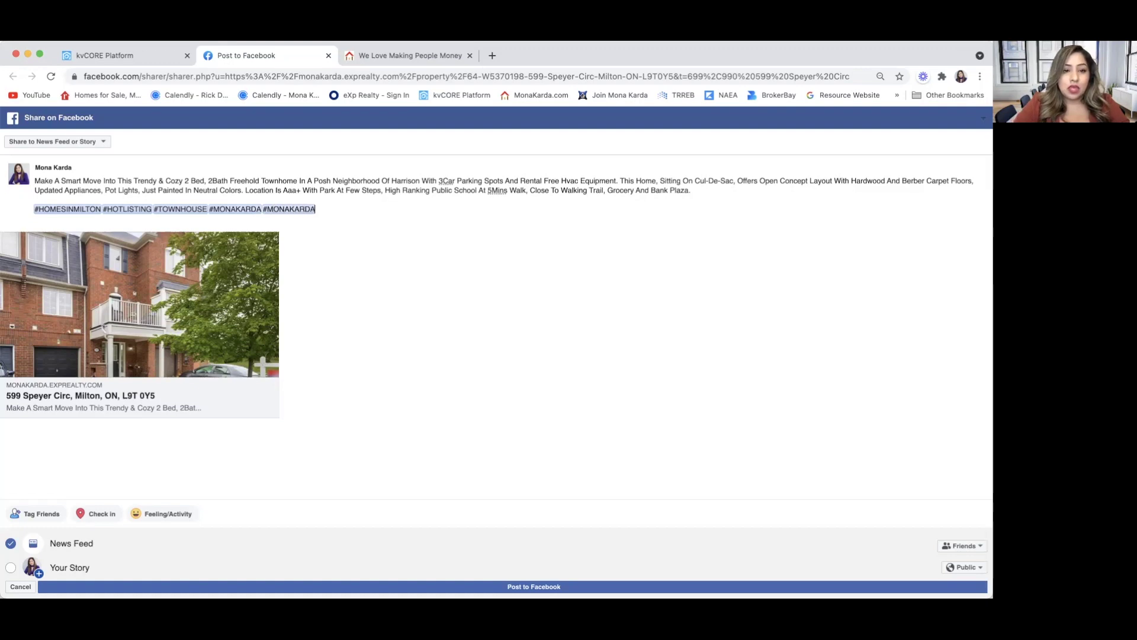
{"action": "type", "text": "REALTOR"}
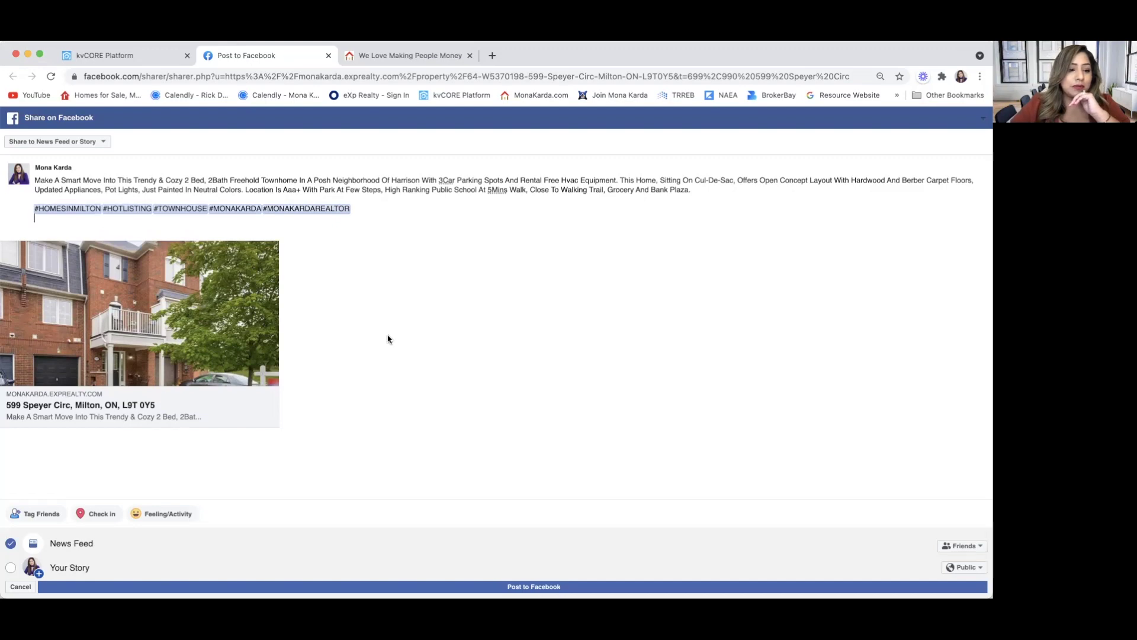
Post the listing to a Facebook Page you manage instead of the News Feed.
{"action": "left_click", "coordinate": [106, 142]}
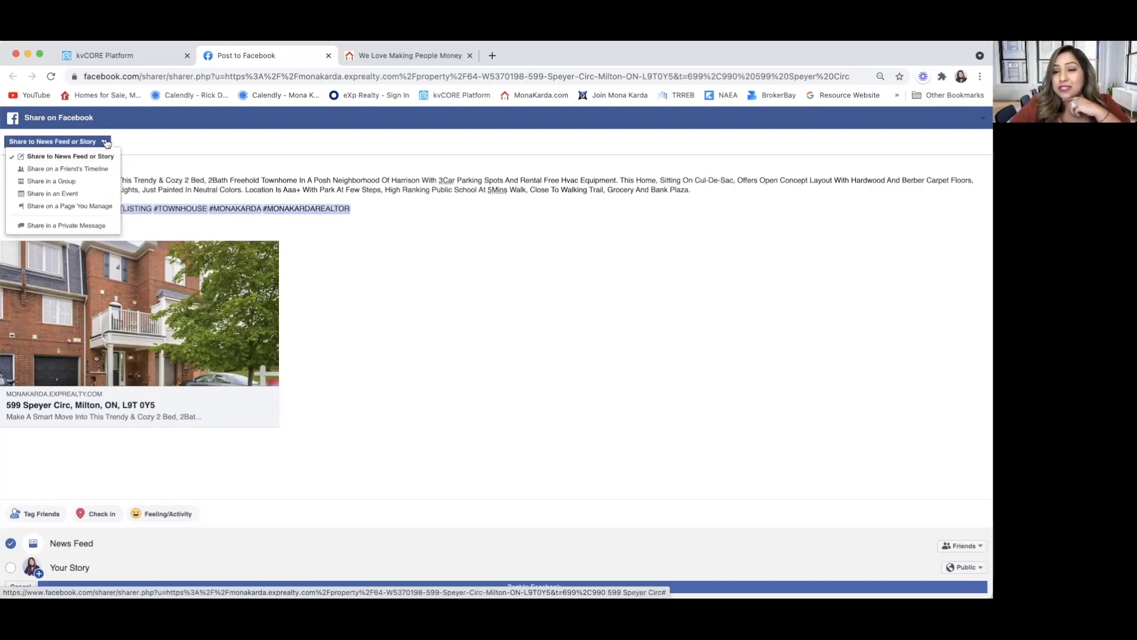
{"action": "left_click", "coordinate": [102, 206]}
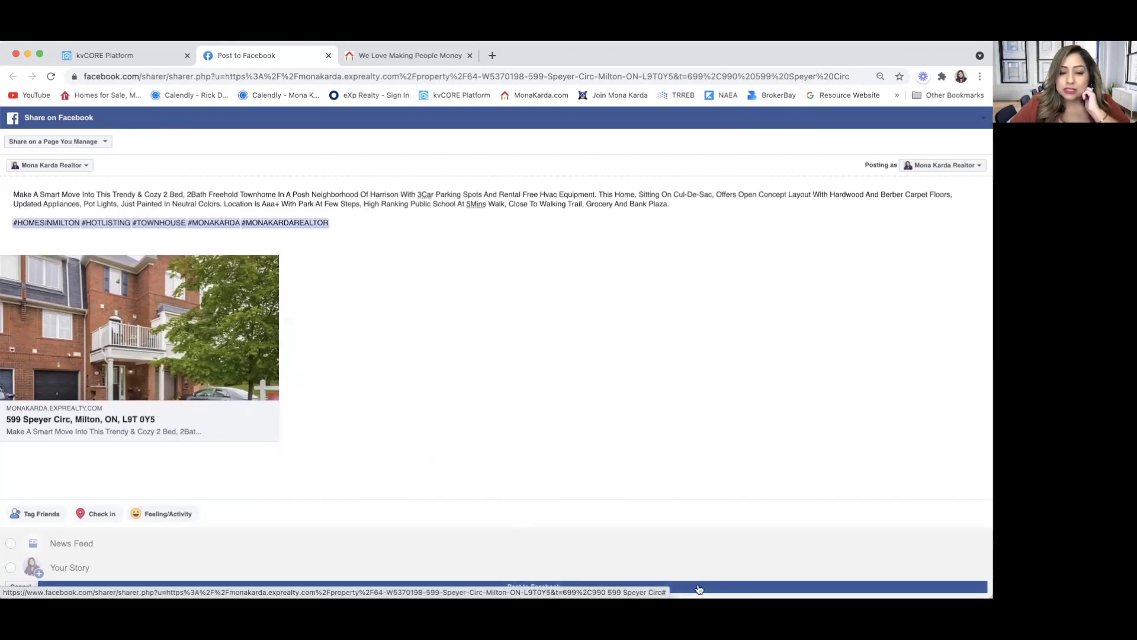
{"action": "left_click", "coordinate": [699, 589]}
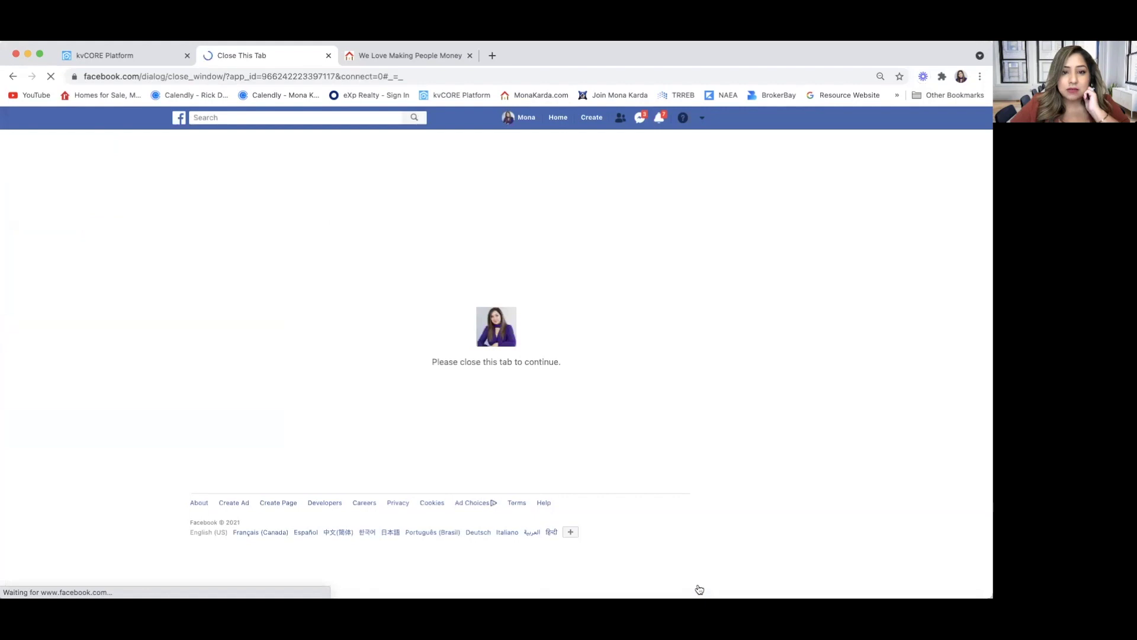
{"action": "key", "text": "super+w"}
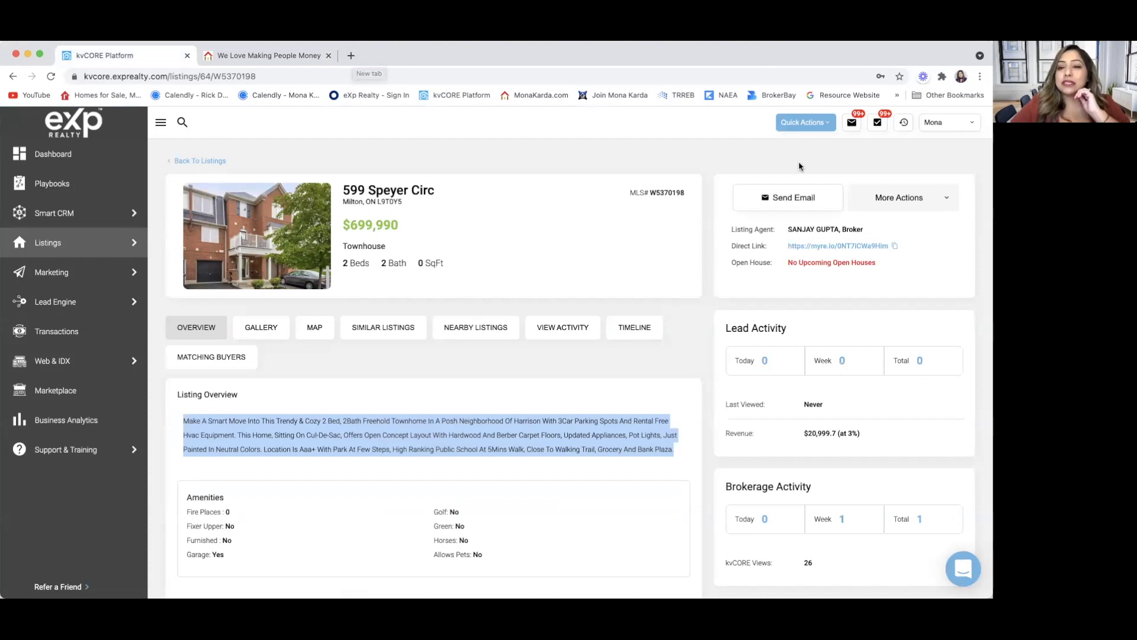
{"action": "left_click", "coordinate": [896, 247]}
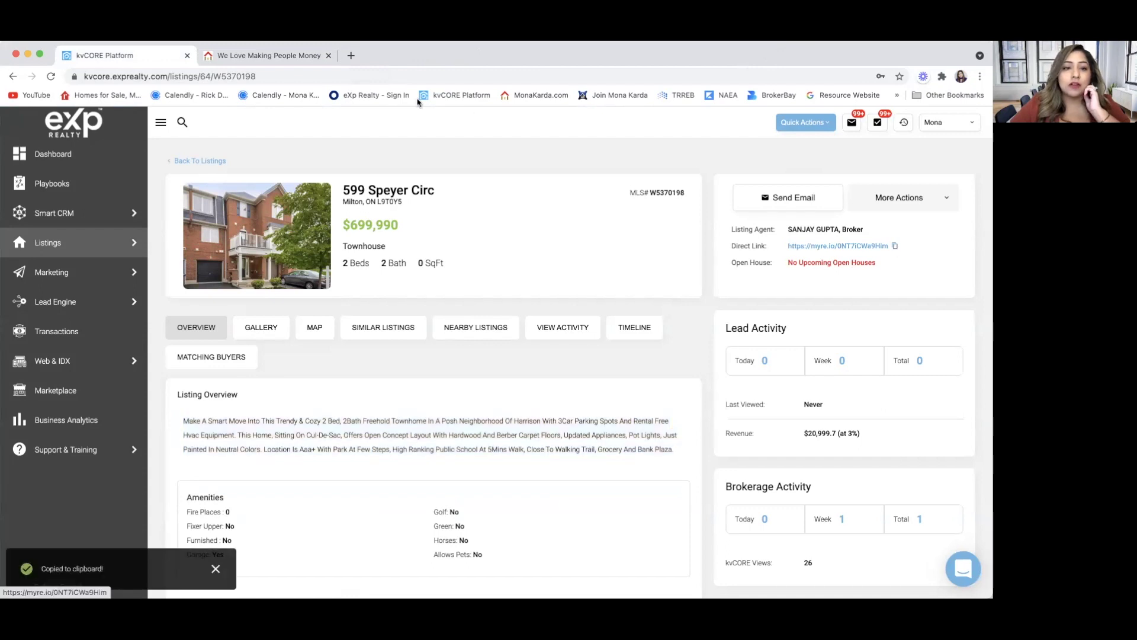
{"action": "left_click", "coordinate": [350, 56]}
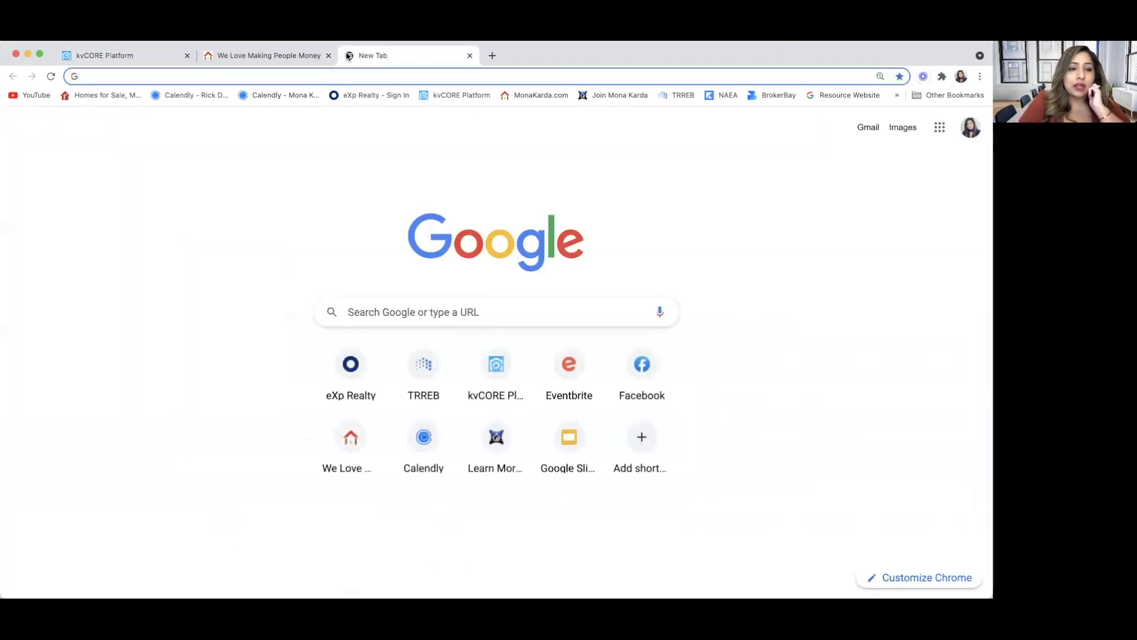
{"action": "key", "text": "super+v"}
{"action": "key", "text": "Return"}
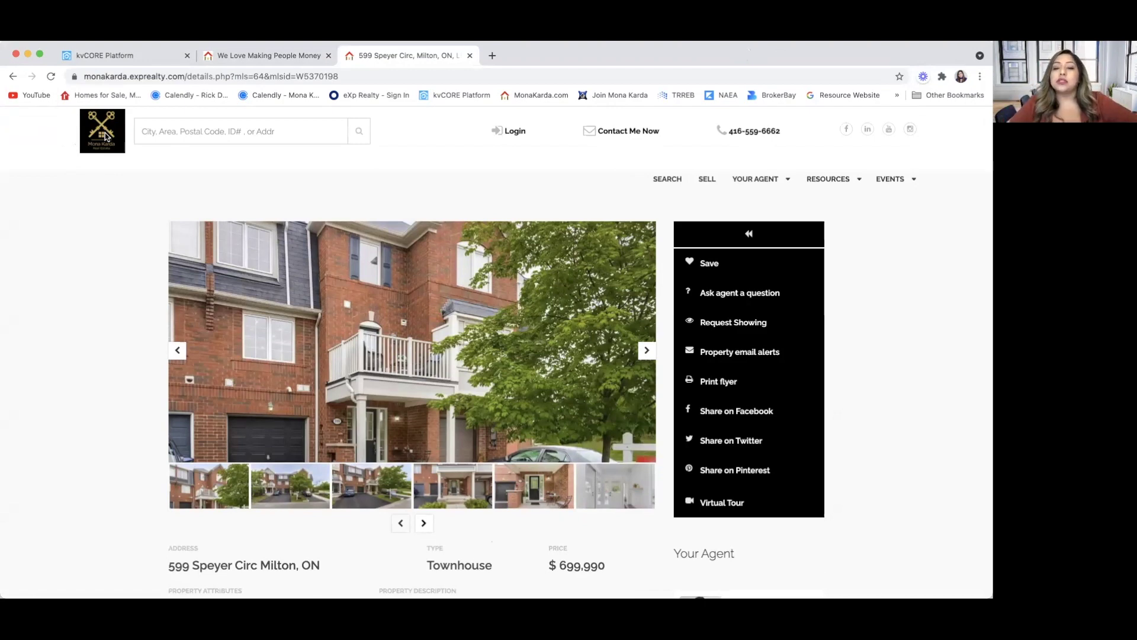
{"action": "scroll", "coordinate": [317, 371], "scroll_direction": "down", "scroll_amount": 3}
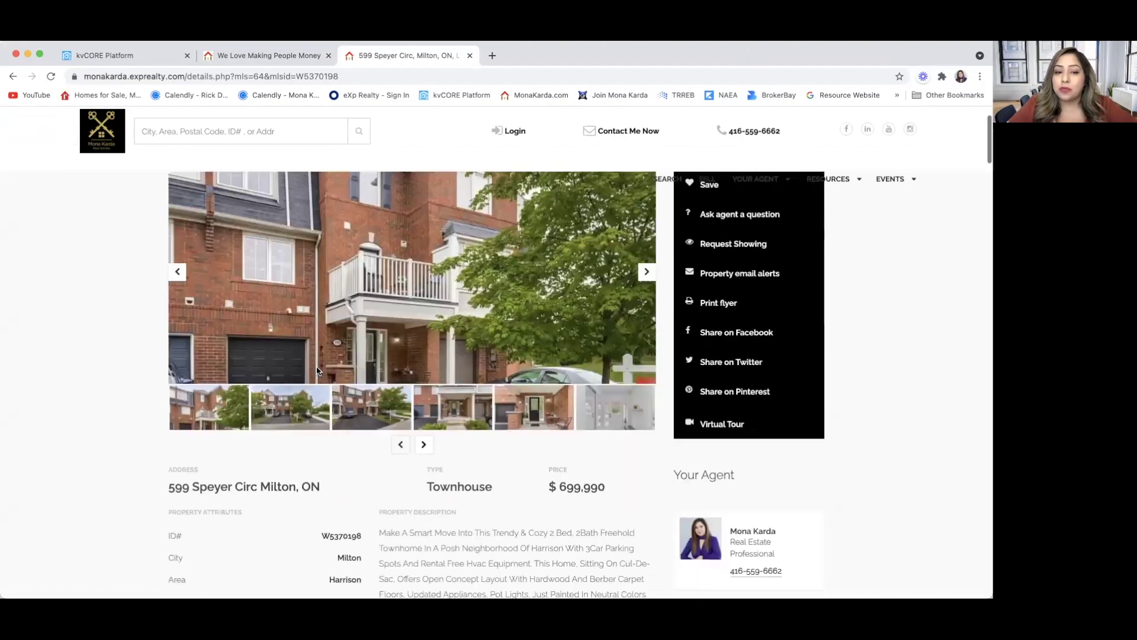
{"action": "scroll", "coordinate": [316, 332], "scroll_direction": "up", "scroll_amount": 2}
Page through the listing photos until the registration prompt appears, then dismiss it.
{"action": "left_click", "coordinate": [645, 327]}
{"action": "left_click", "coordinate": [646, 329]}
{"action": "left_click", "coordinate": [646, 328]}
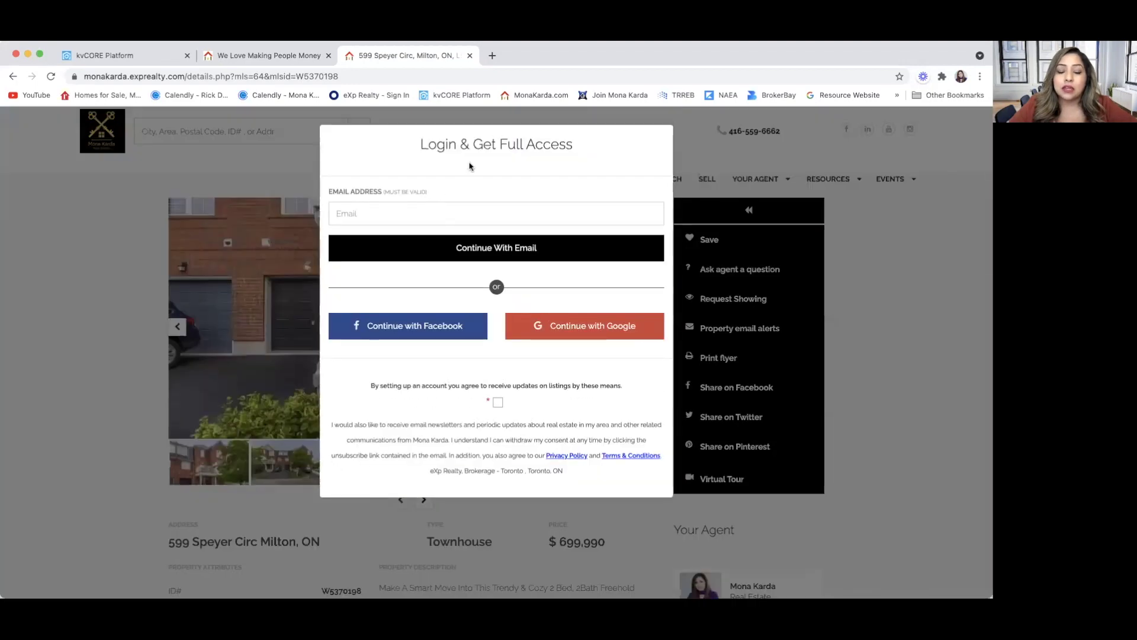
{"action": "left_click", "coordinate": [702, 136]}
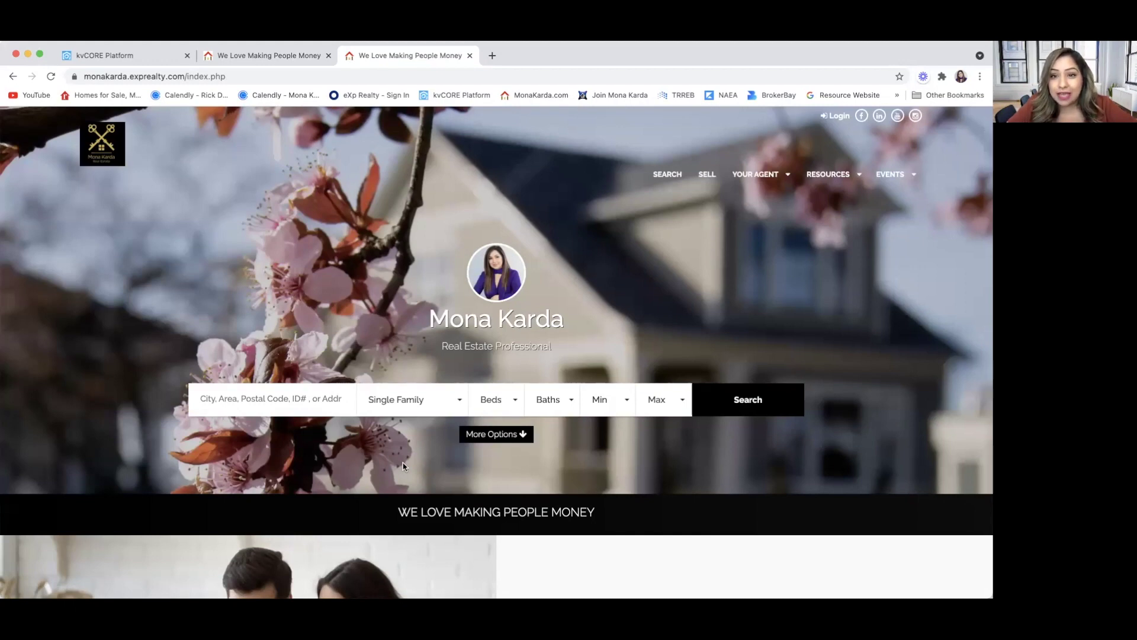
Back in kvCORE, copy the listing's direct link again and go to Web & IDX > Website Manager.
{"action": "left_click", "coordinate": [119, 56]}
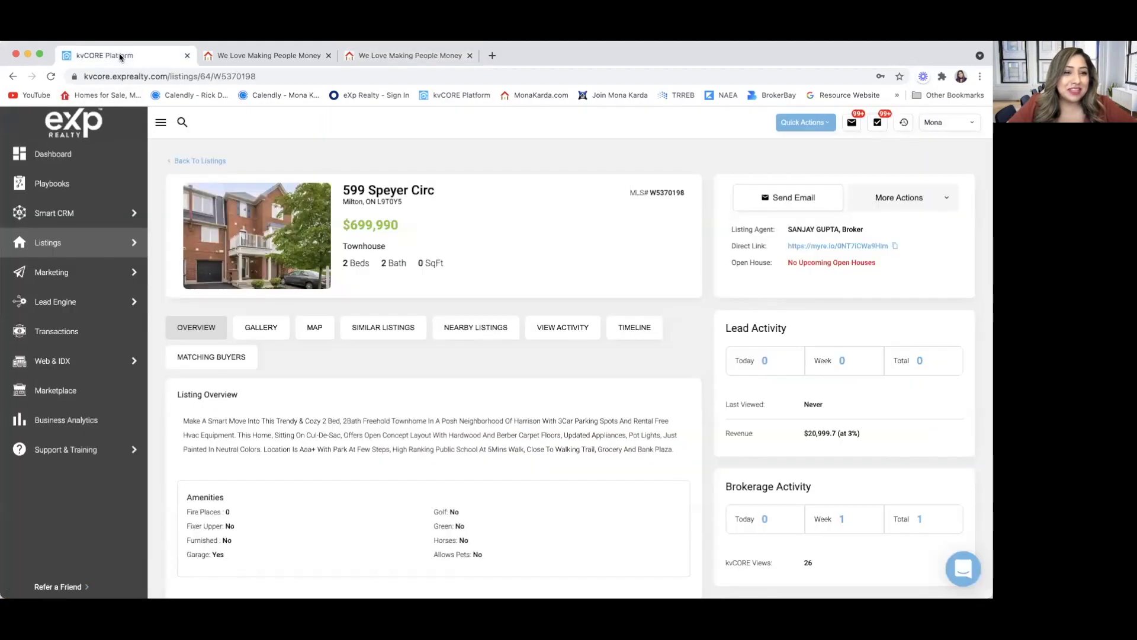
{"action": "left_click", "coordinate": [894, 246]}
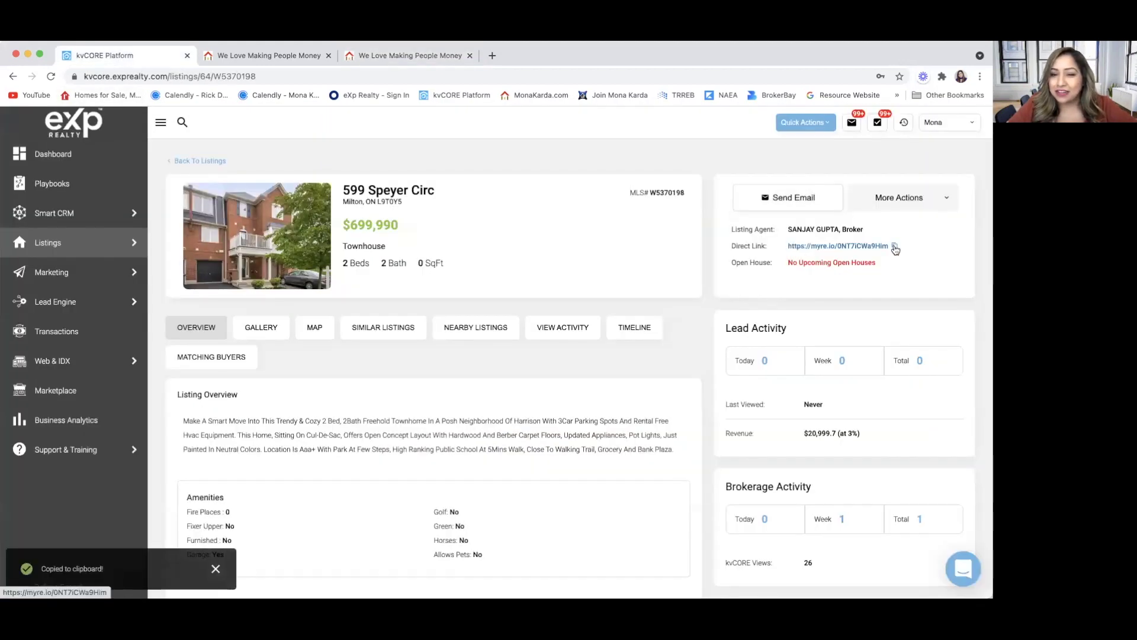
{"action": "mouse_move", "coordinate": [72, 366]}
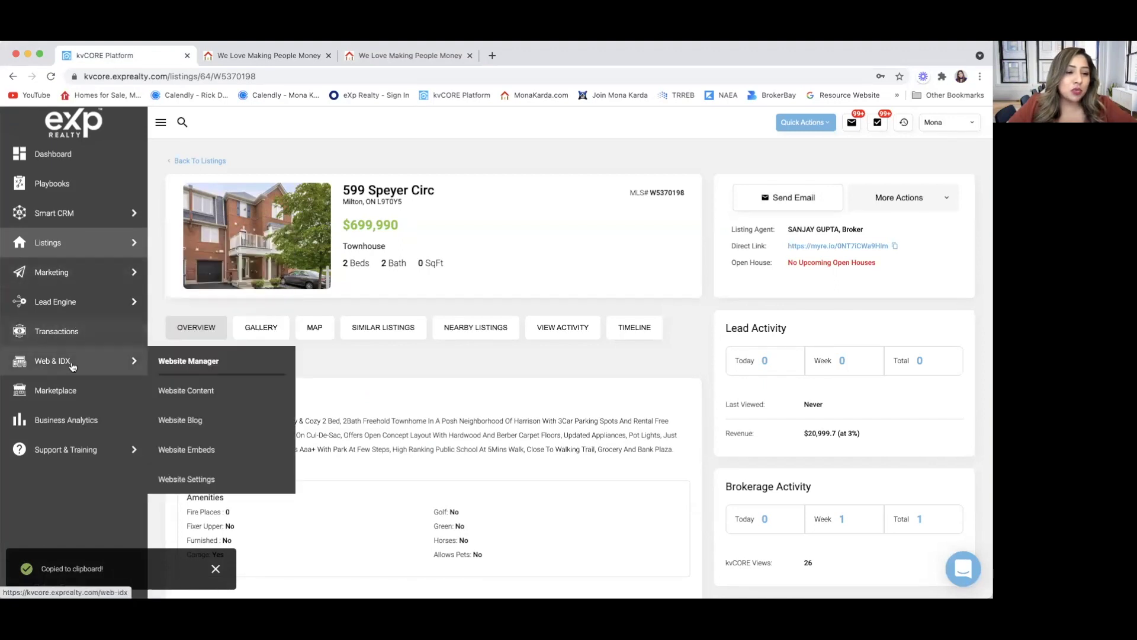
{"action": "left_click", "coordinate": [209, 362]}
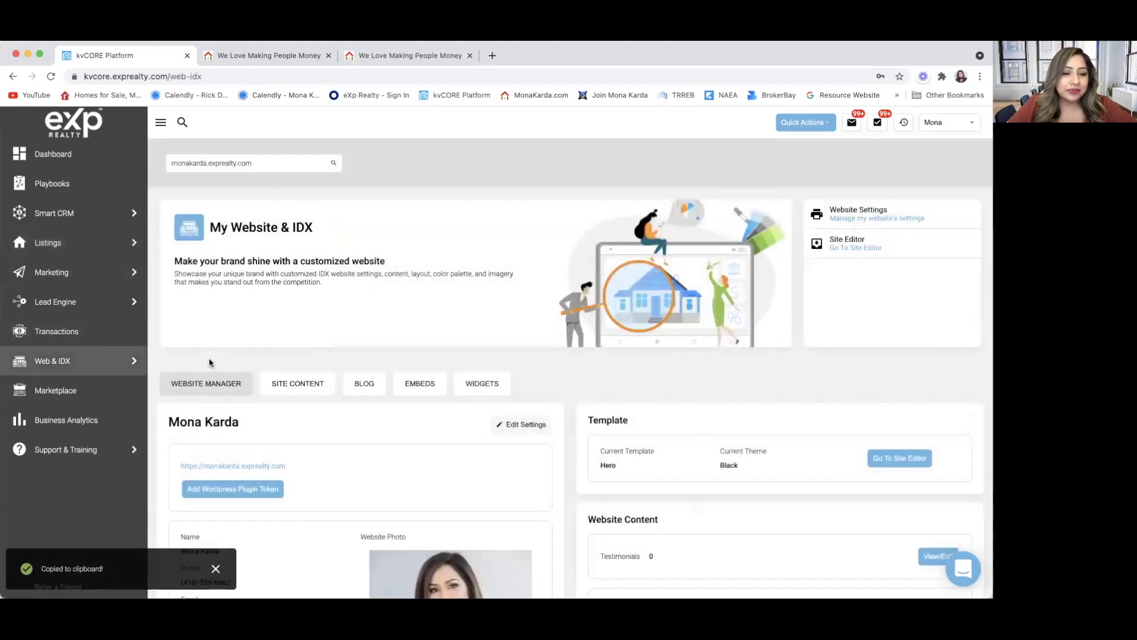
{"action": "scroll", "coordinate": [368, 323], "scroll_direction": "down", "scroll_amount": 3}
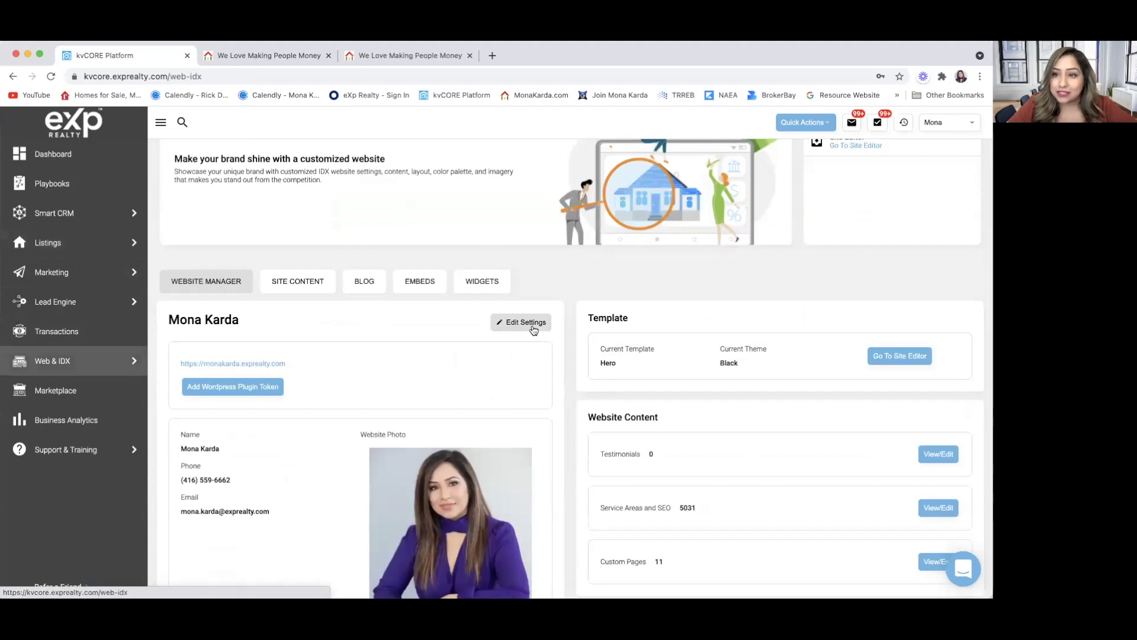
Open the website's Edit Settings and scroll down to the Force Lead Registration option.
{"action": "left_click", "coordinate": [532, 323]}
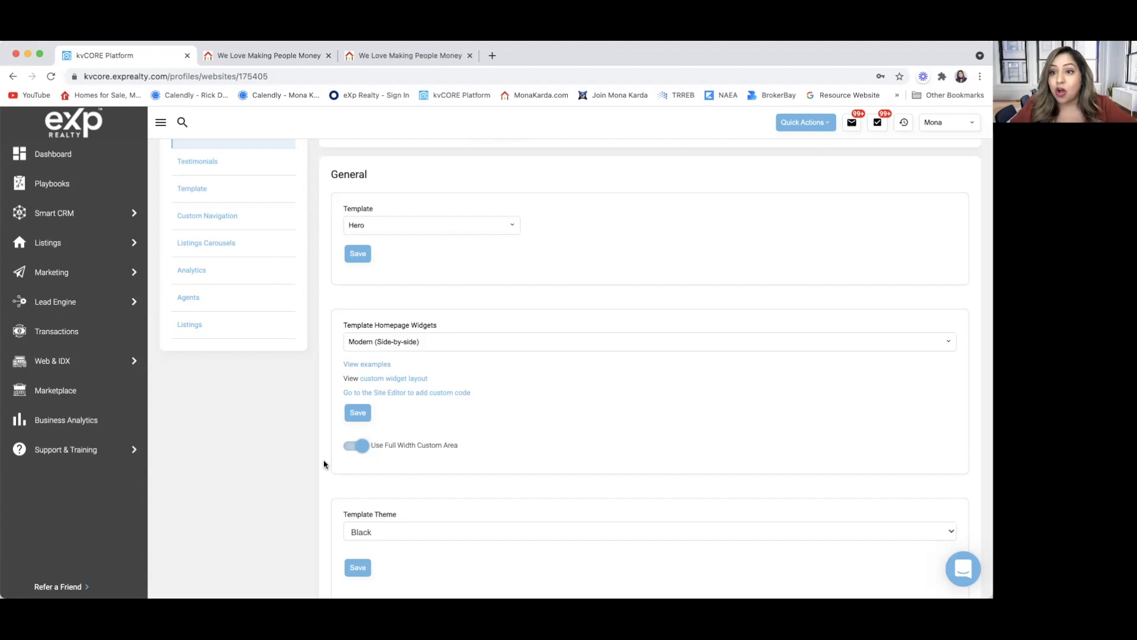
{"action": "scroll", "coordinate": [340, 483], "scroll_direction": "down", "scroll_amount": 5}
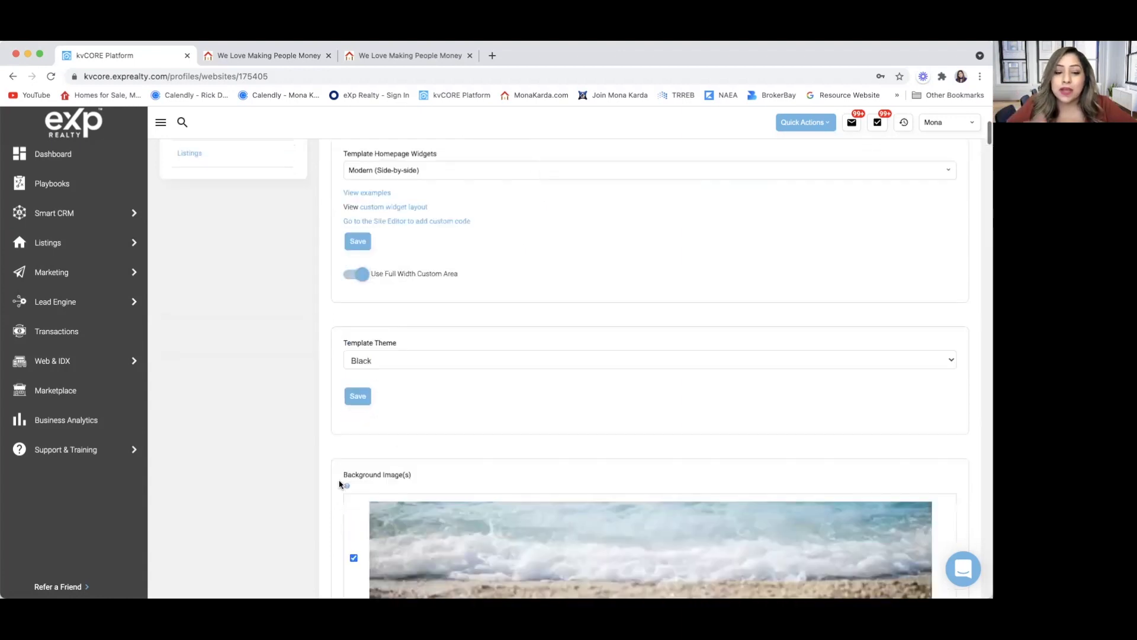
{"action": "scroll", "coordinate": [340, 484], "scroll_direction": "down", "scroll_amount": 15}
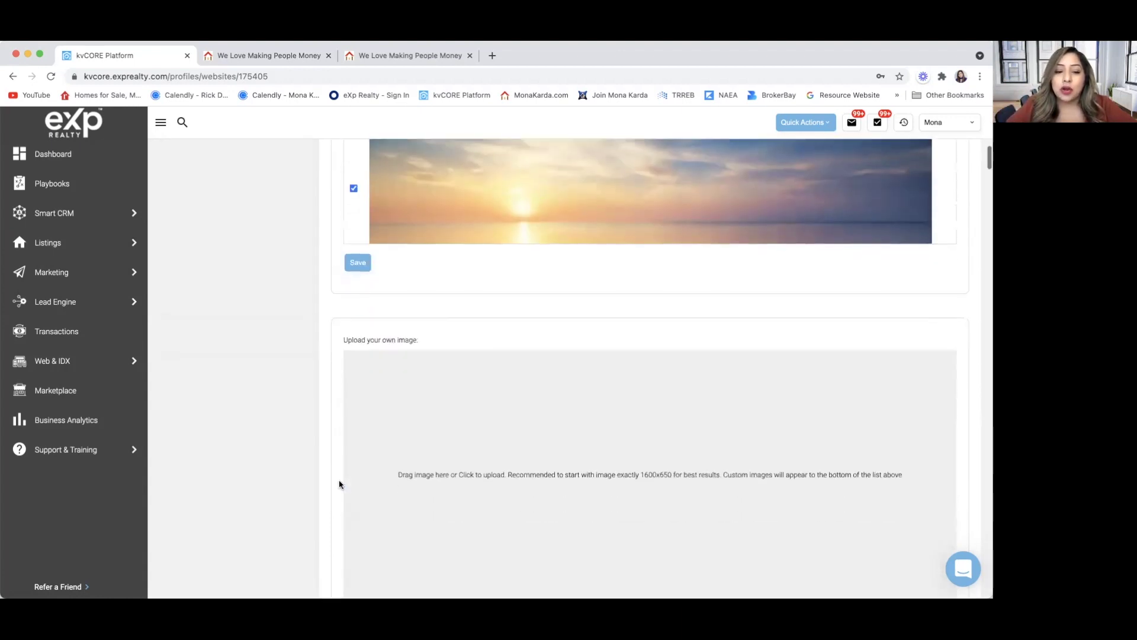
{"action": "scroll", "coordinate": [339, 484], "scroll_direction": "down", "scroll_amount": 15}
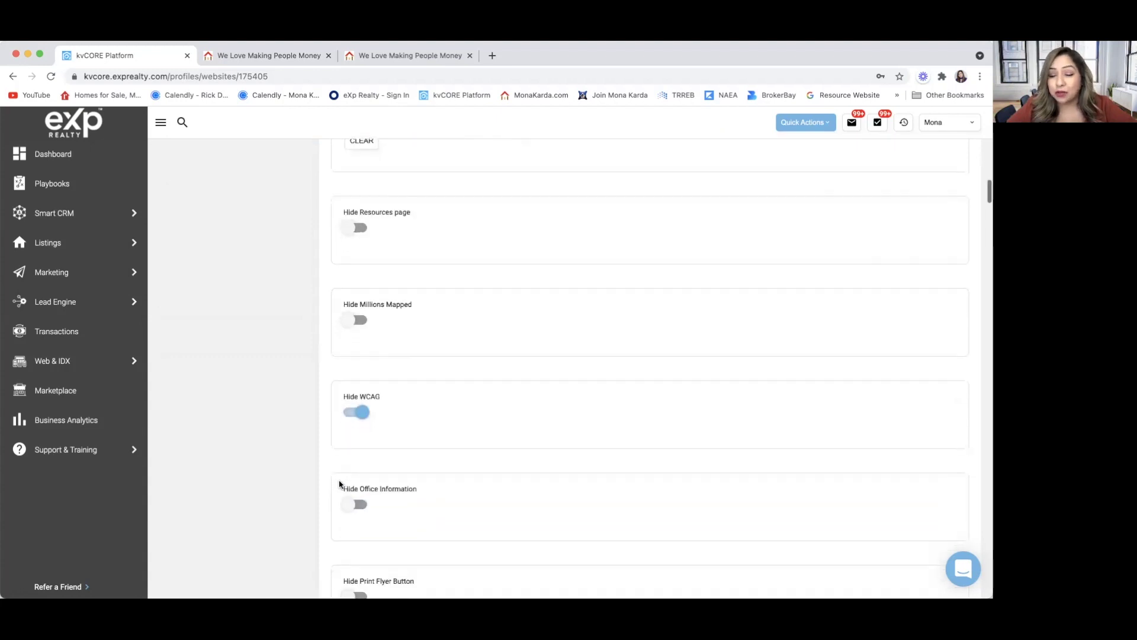
{"action": "scroll", "coordinate": [340, 484], "scroll_direction": "down", "scroll_amount": 1}
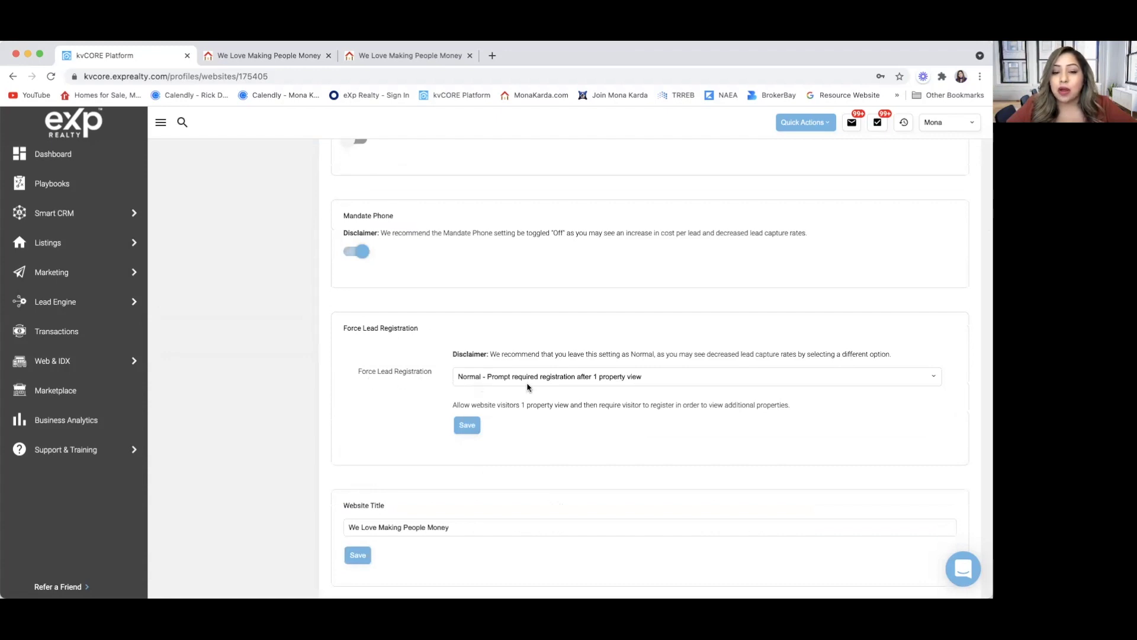
Set Force Lead Registration to require registration after 3 property views and save it.
{"action": "left_click", "coordinate": [620, 383]}
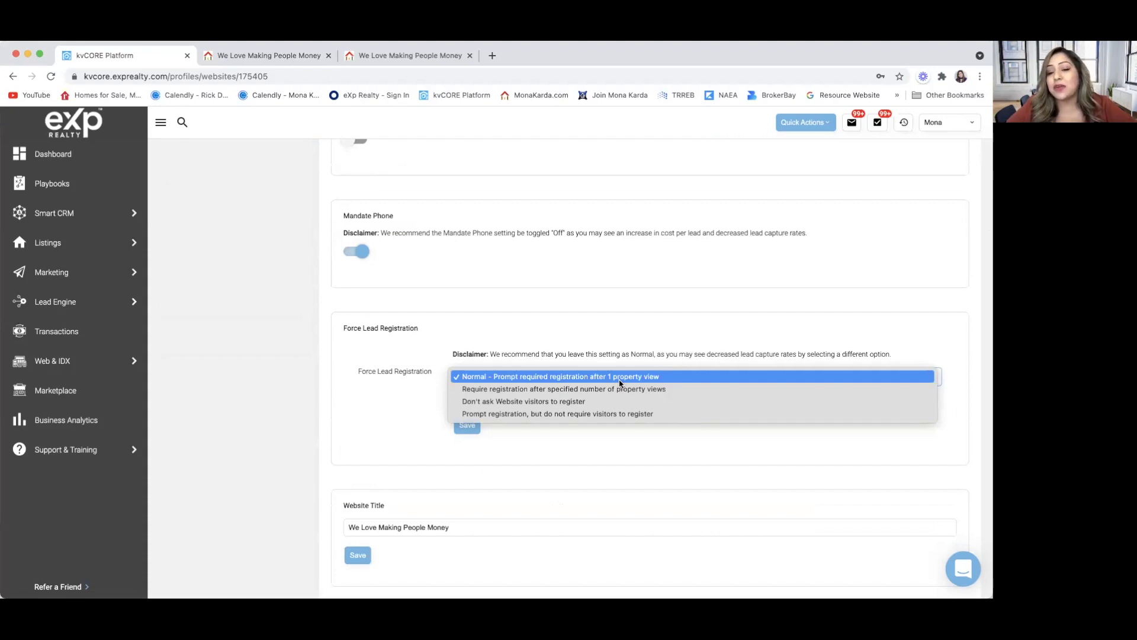
{"action": "left_click", "coordinate": [620, 389]}
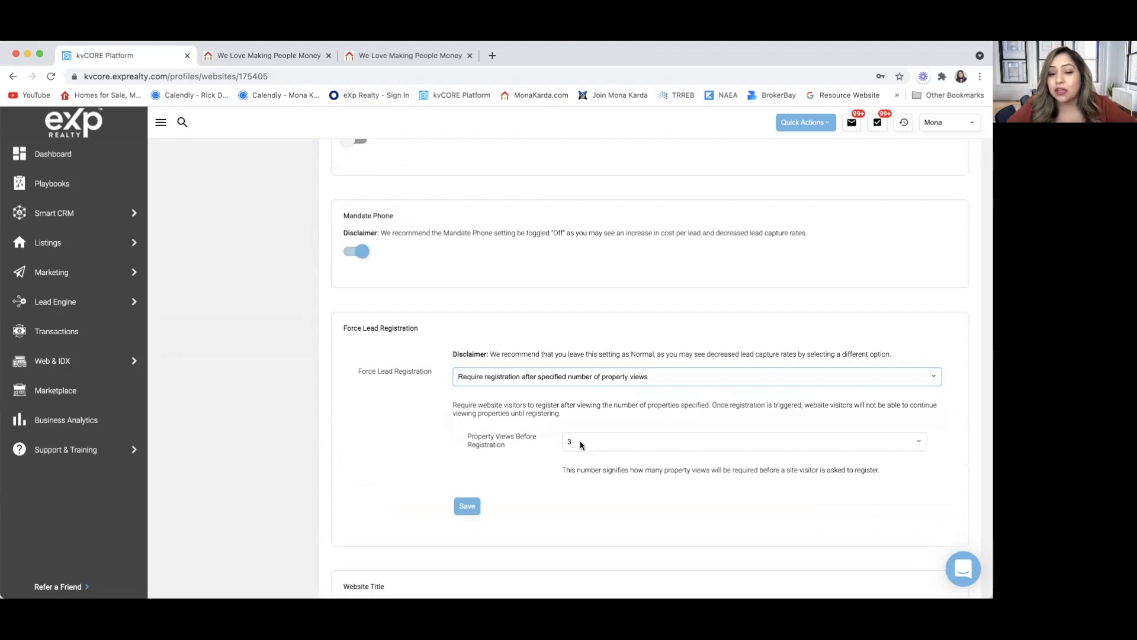
{"action": "left_click", "coordinate": [580, 380]}
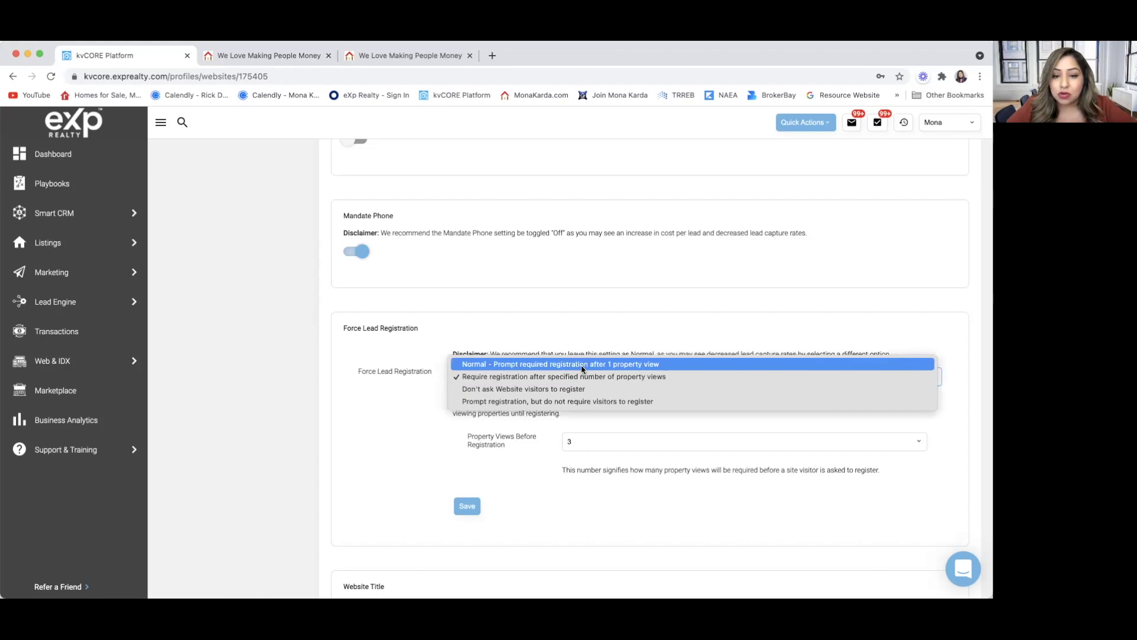
{"action": "left_click", "coordinate": [583, 378]}
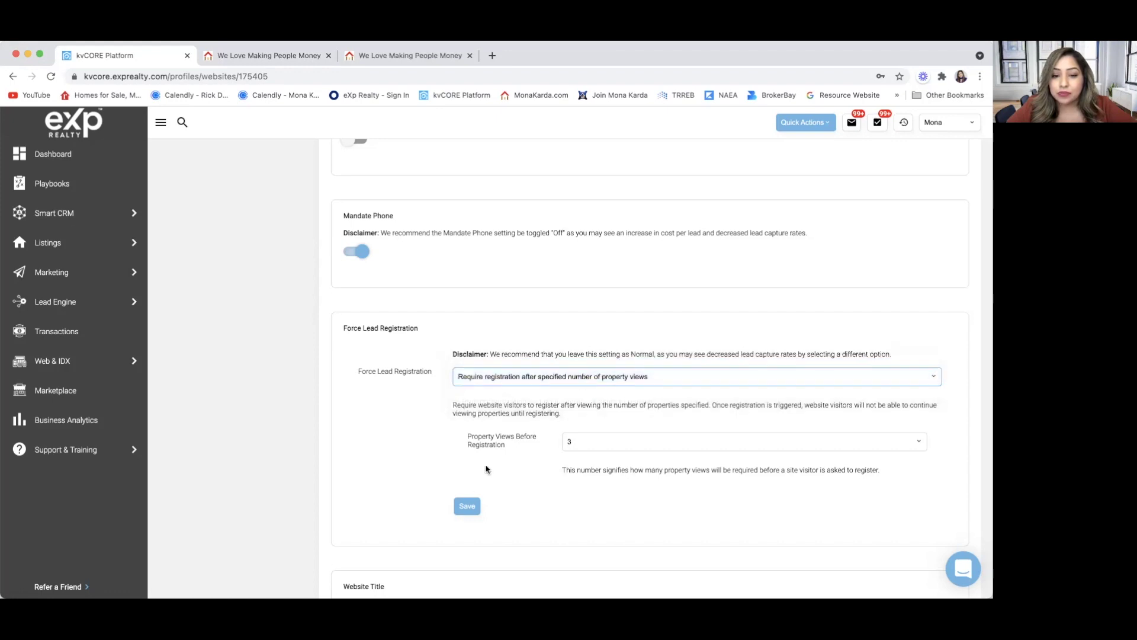
{"action": "left_click", "coordinate": [466, 507]}
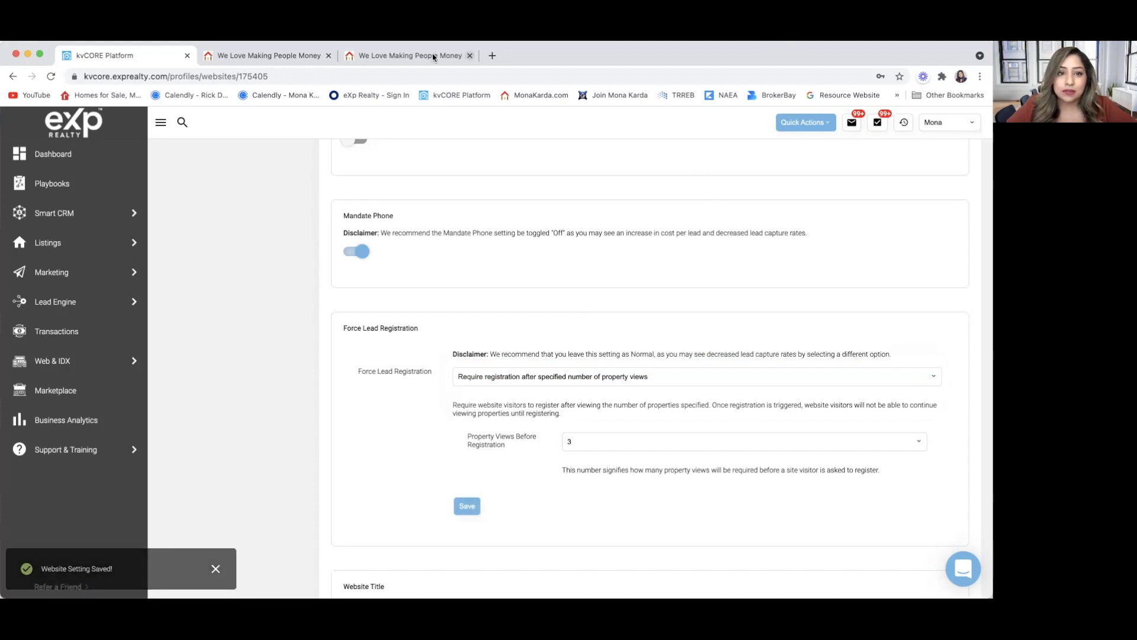
{"action": "left_click", "coordinate": [492, 57]}
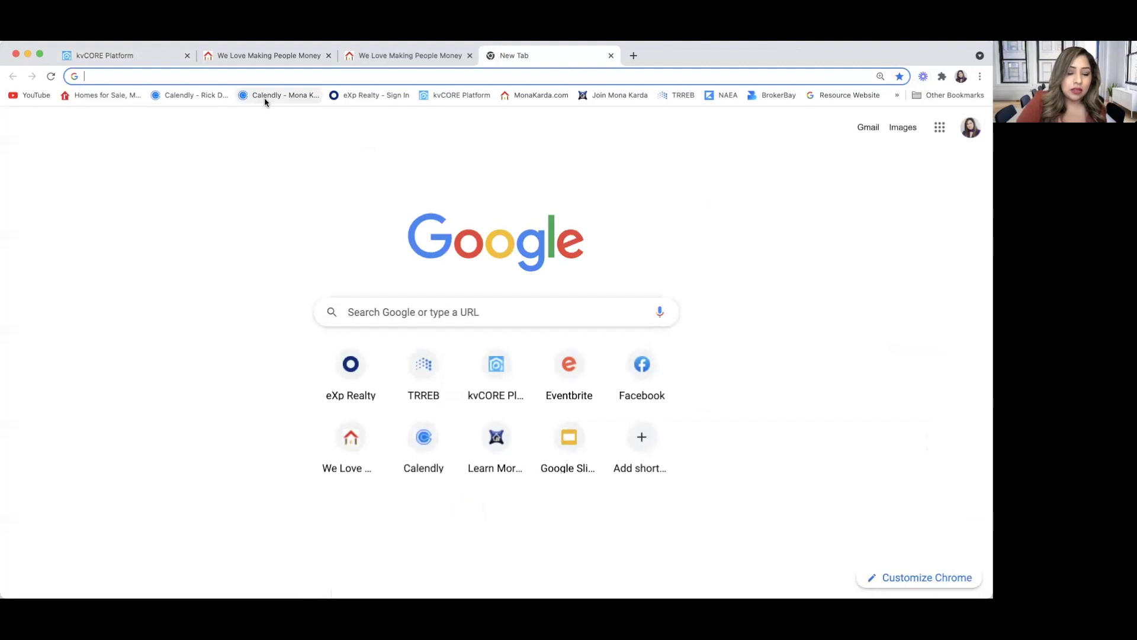
{"action": "key", "text": "super+v"}
{"action": "key", "text": "Return"}
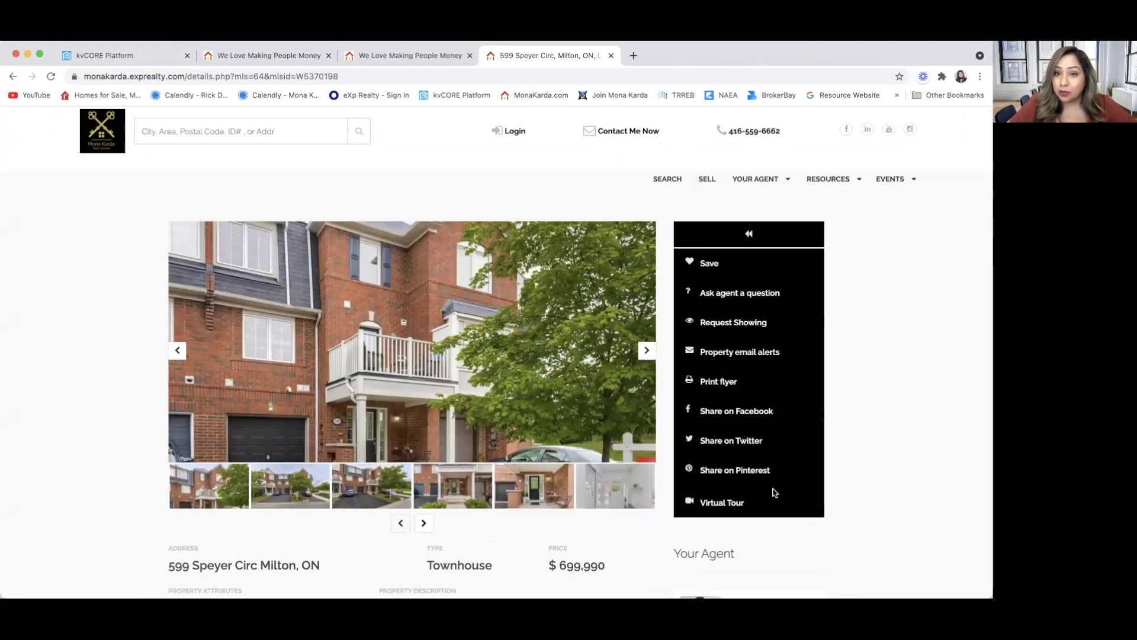
{"action": "scroll", "coordinate": [938, 364], "scroll_direction": "down", "scroll_amount": 3}
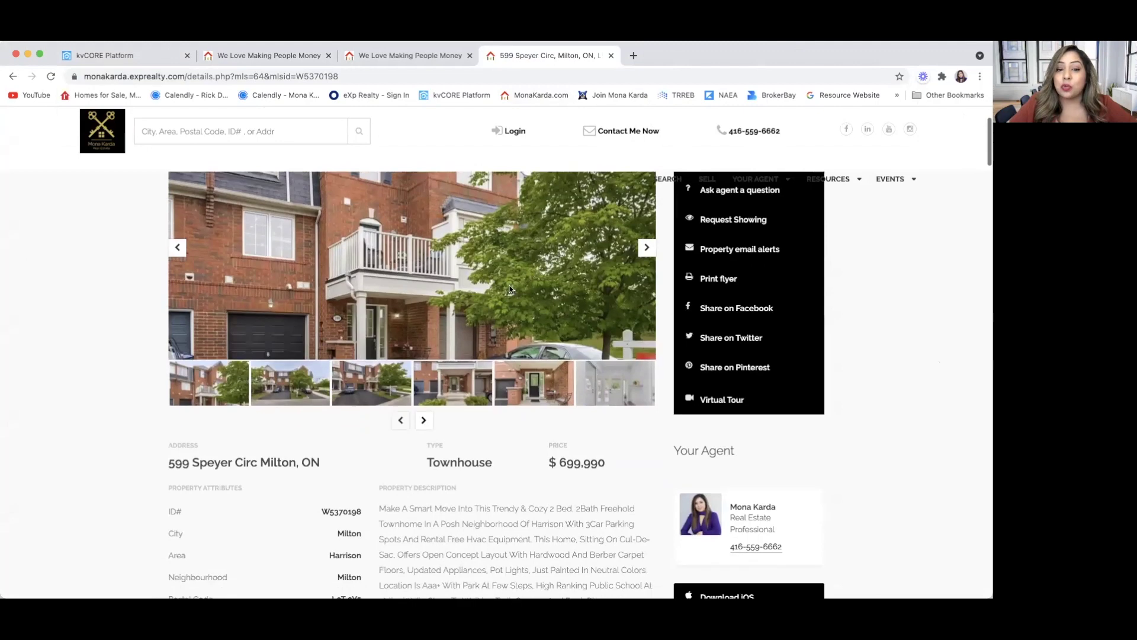
{"action": "scroll", "coordinate": [870, 375], "scroll_direction": "down", "scroll_amount": 3}
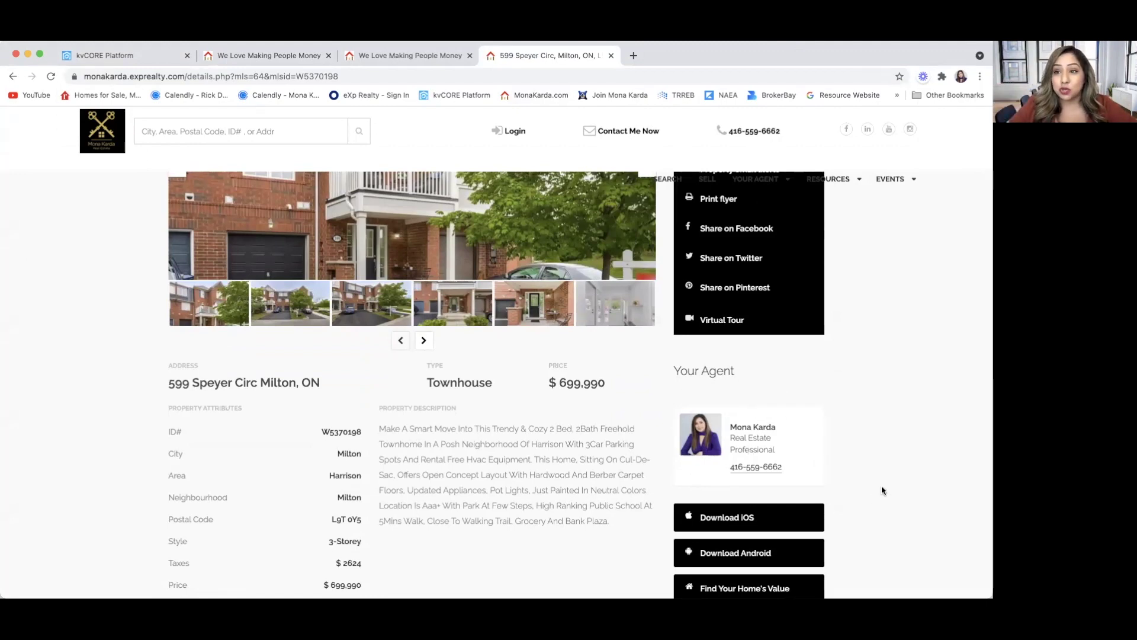
{"action": "scroll", "coordinate": [882, 491], "scroll_direction": "down", "scroll_amount": 5}
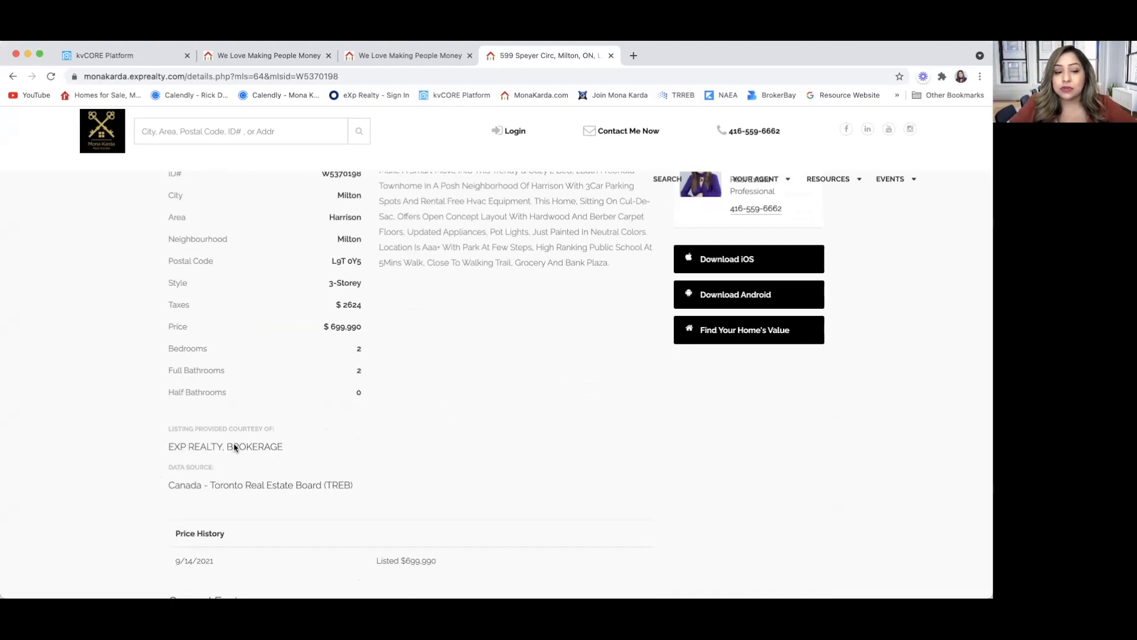
{"action": "scroll", "coordinate": [266, 472], "scroll_direction": "down", "scroll_amount": 5}
{"action": "scroll", "coordinate": [256, 461], "scroll_direction": "down", "scroll_amount": 5}
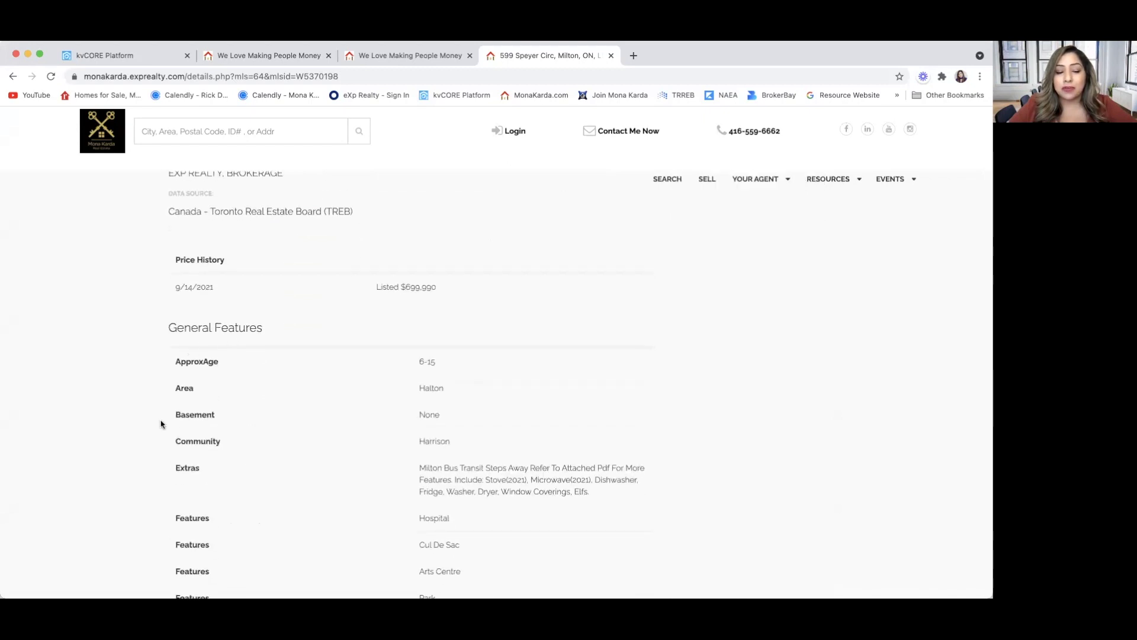
{"action": "scroll", "coordinate": [161, 424], "scroll_direction": "down", "scroll_amount": 2}
{"action": "scroll", "coordinate": [160, 424], "scroll_direction": "down", "scroll_amount": 1}
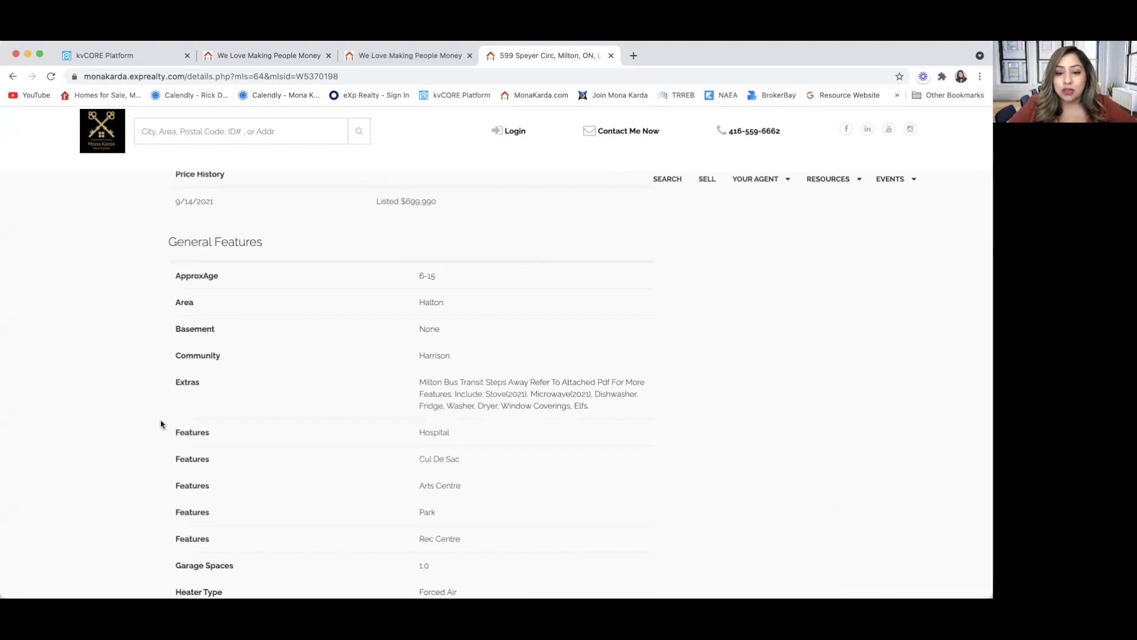
{"action": "scroll", "coordinate": [161, 425], "scroll_direction": "down", "scroll_amount": 4}
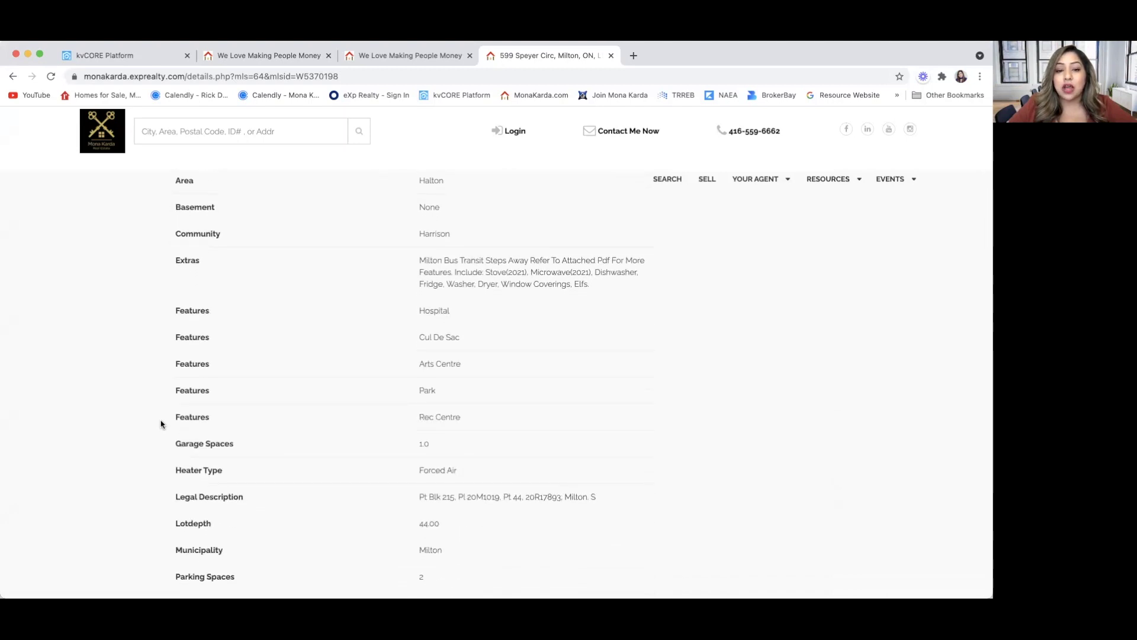
{"action": "scroll", "coordinate": [160, 424], "scroll_direction": "down", "scroll_amount": 1}
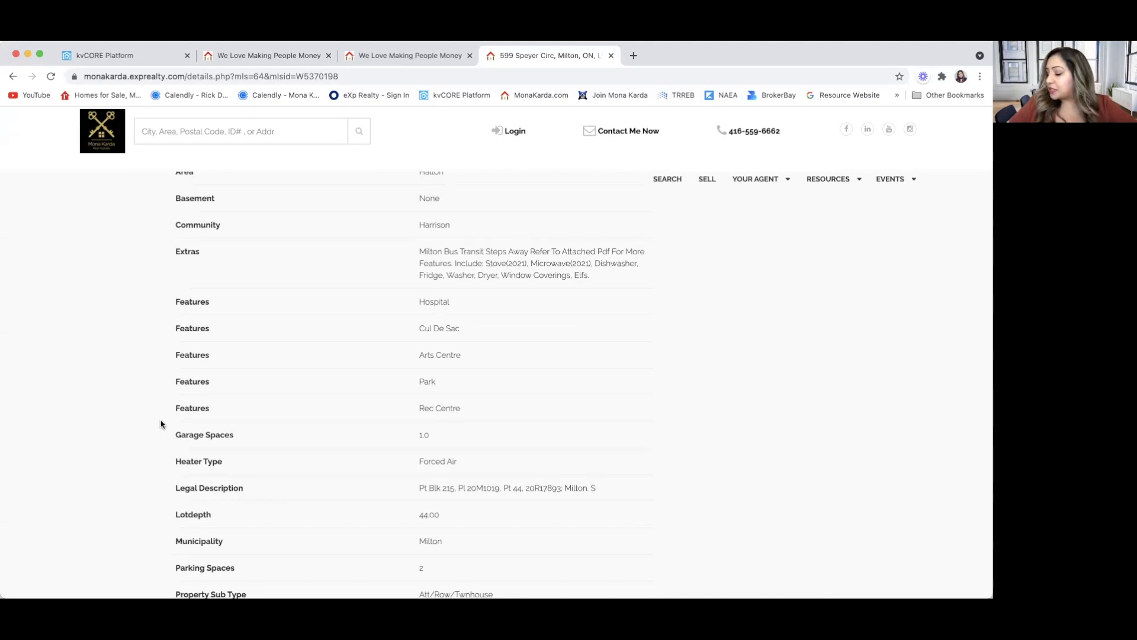
{"action": "scroll", "coordinate": [161, 424], "scroll_direction": "down", "scroll_amount": 5}
{"action": "scroll", "coordinate": [160, 424], "scroll_direction": "down", "scroll_amount": 12}
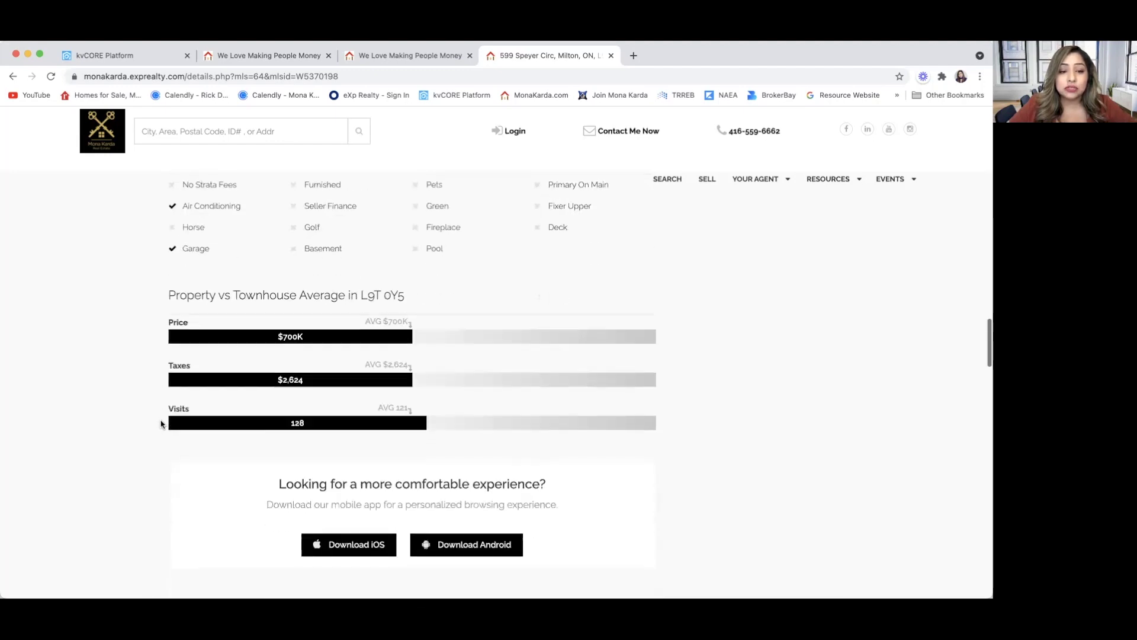
{"action": "scroll", "coordinate": [160, 424], "scroll_direction": "down", "scroll_amount": 2}
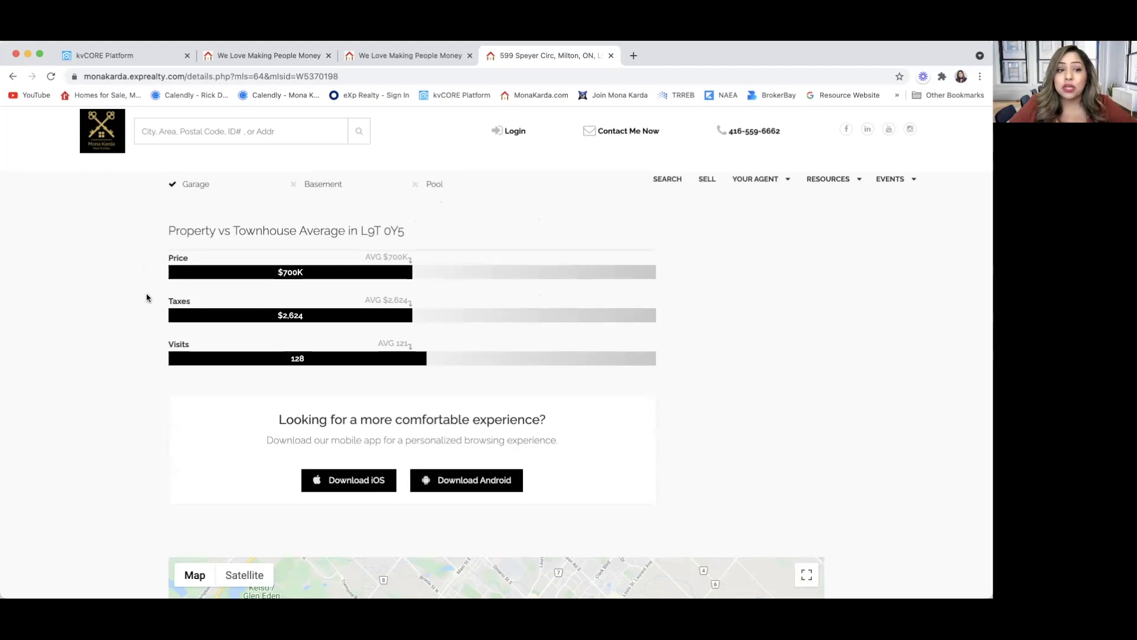
{"action": "scroll", "coordinate": [147, 297], "scroll_direction": "down", "scroll_amount": 1}
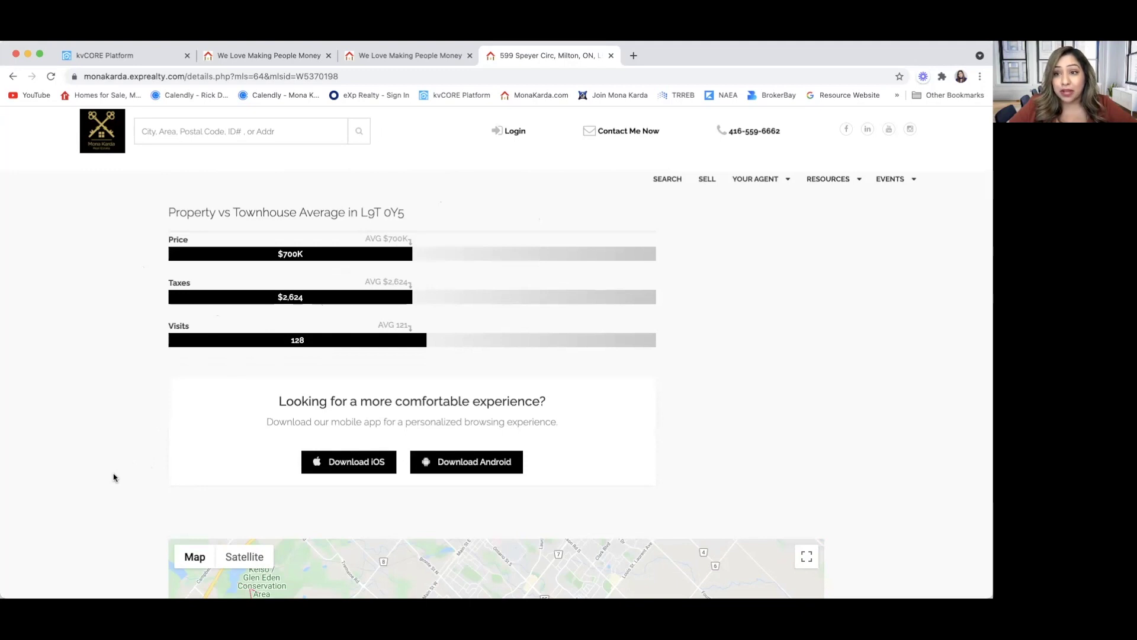
{"action": "scroll", "coordinate": [114, 478], "scroll_direction": "down", "scroll_amount": 3}
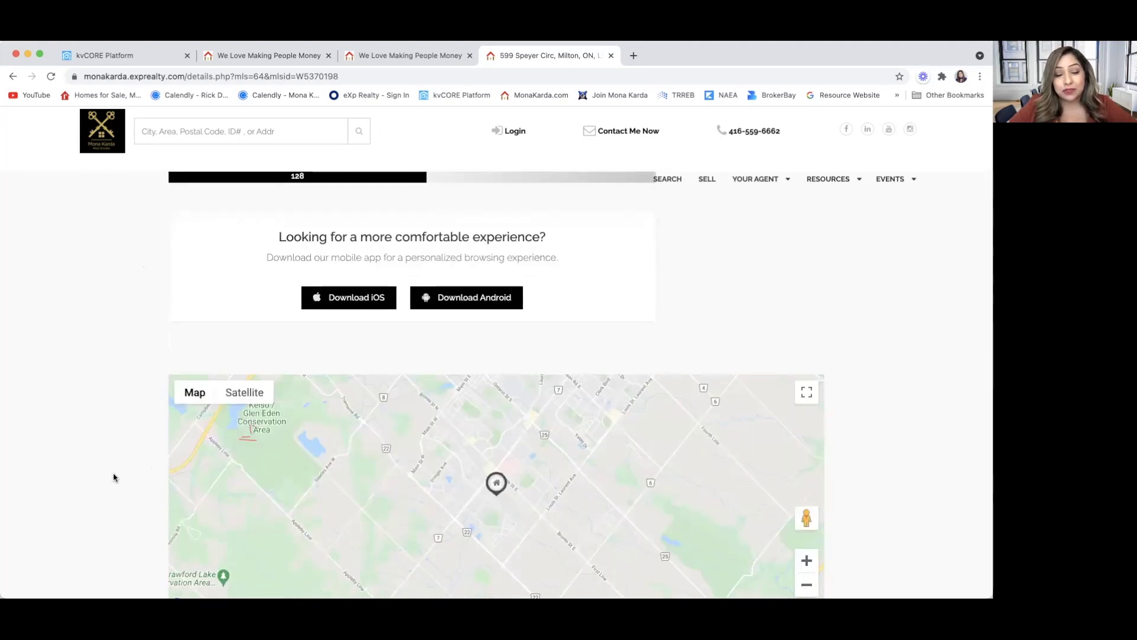
{"action": "scroll", "coordinate": [113, 477], "scroll_direction": "down", "scroll_amount": 2}
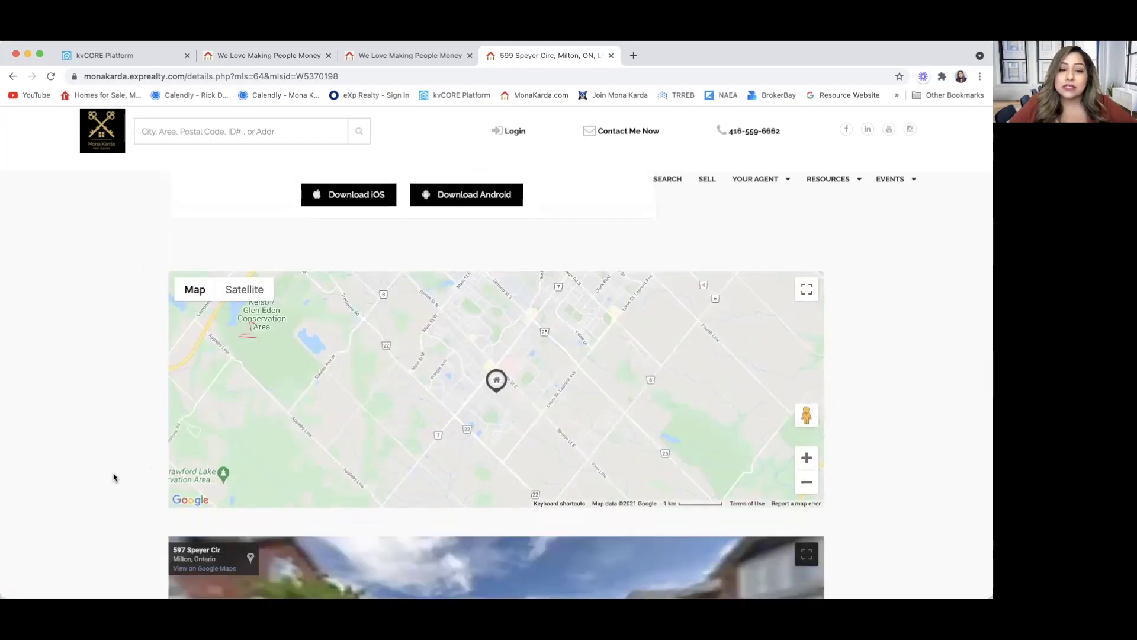
{"action": "scroll", "coordinate": [114, 477], "scroll_direction": "down", "scroll_amount": 6}
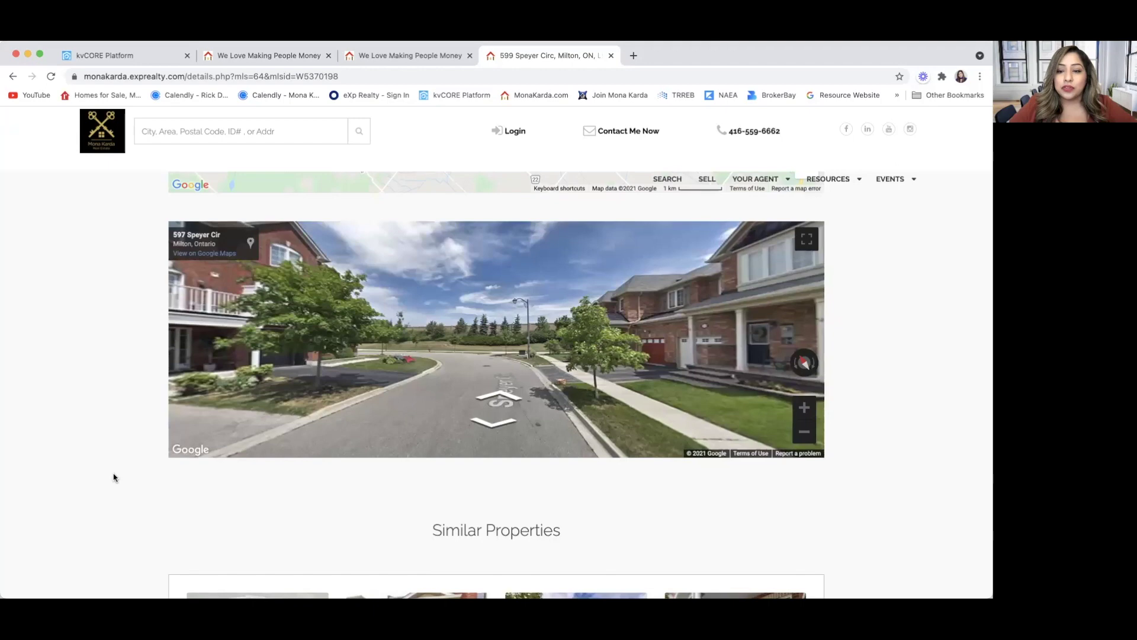
{"action": "scroll", "coordinate": [114, 477], "scroll_direction": "down", "scroll_amount": 6}
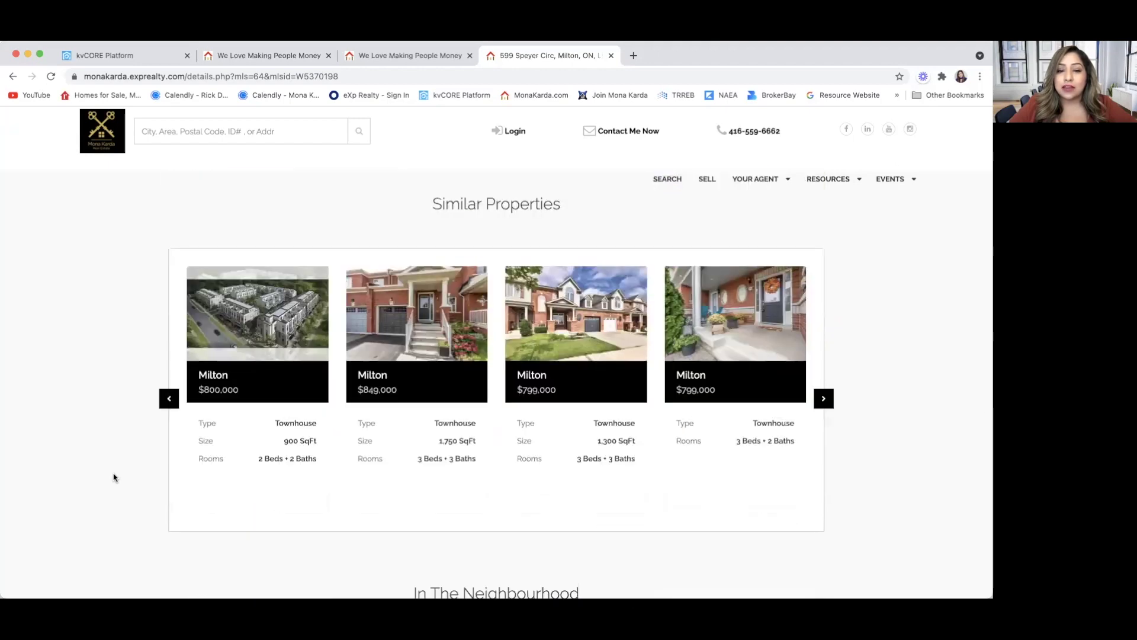
{"action": "scroll", "coordinate": [114, 478], "scroll_direction": "down", "scroll_amount": 1}
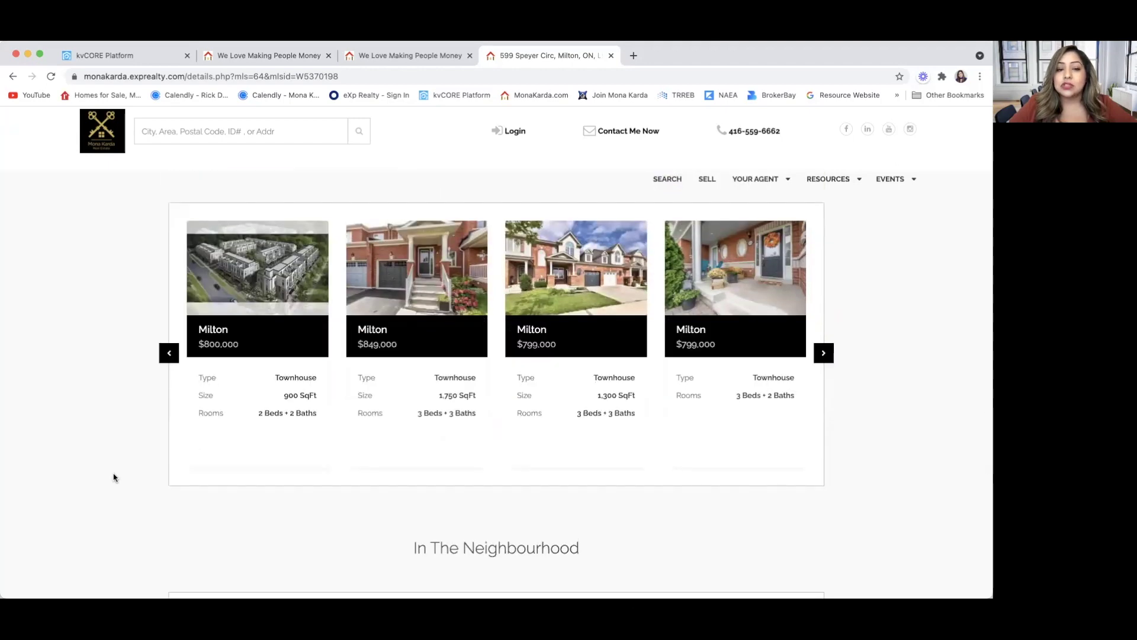
{"action": "scroll", "coordinate": [114, 477], "scroll_direction": "down", "scroll_amount": 1}
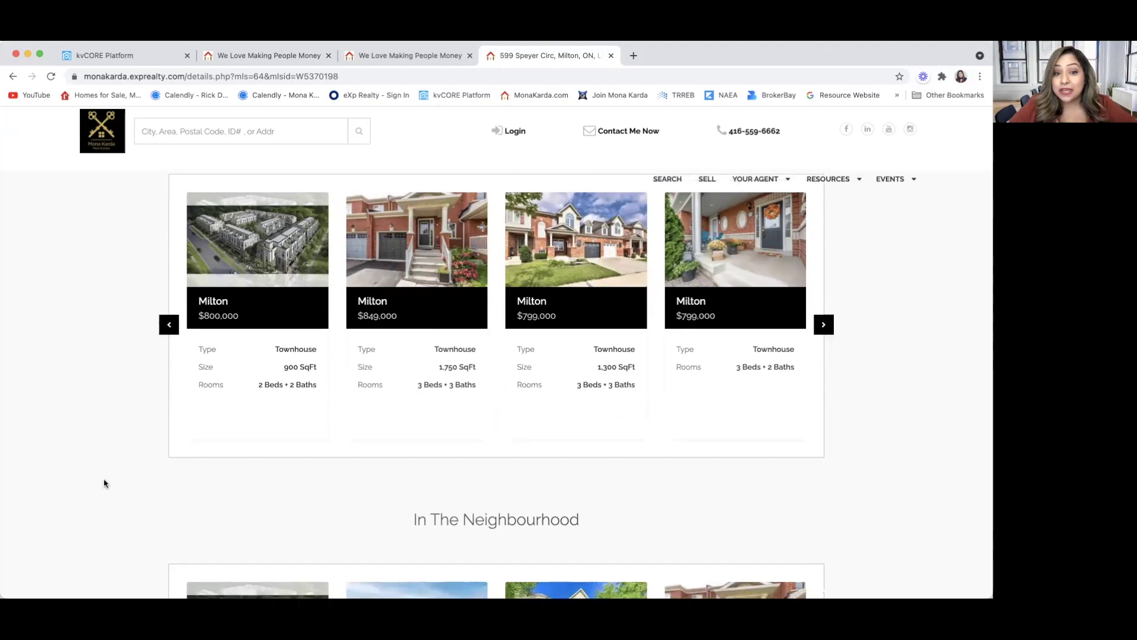
{"action": "scroll", "coordinate": [104, 484], "scroll_direction": "down", "scroll_amount": 5}
{"action": "scroll", "coordinate": [105, 483], "scroll_direction": "down", "scroll_amount": 4}
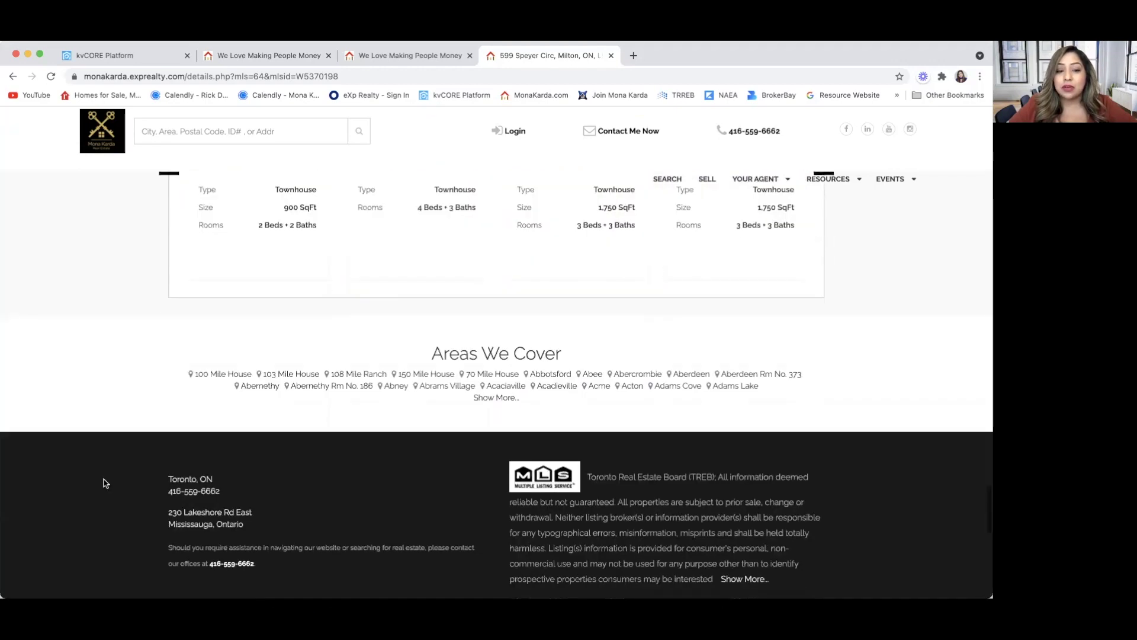
{"action": "scroll", "coordinate": [104, 483], "scroll_direction": "down", "scroll_amount": 3}
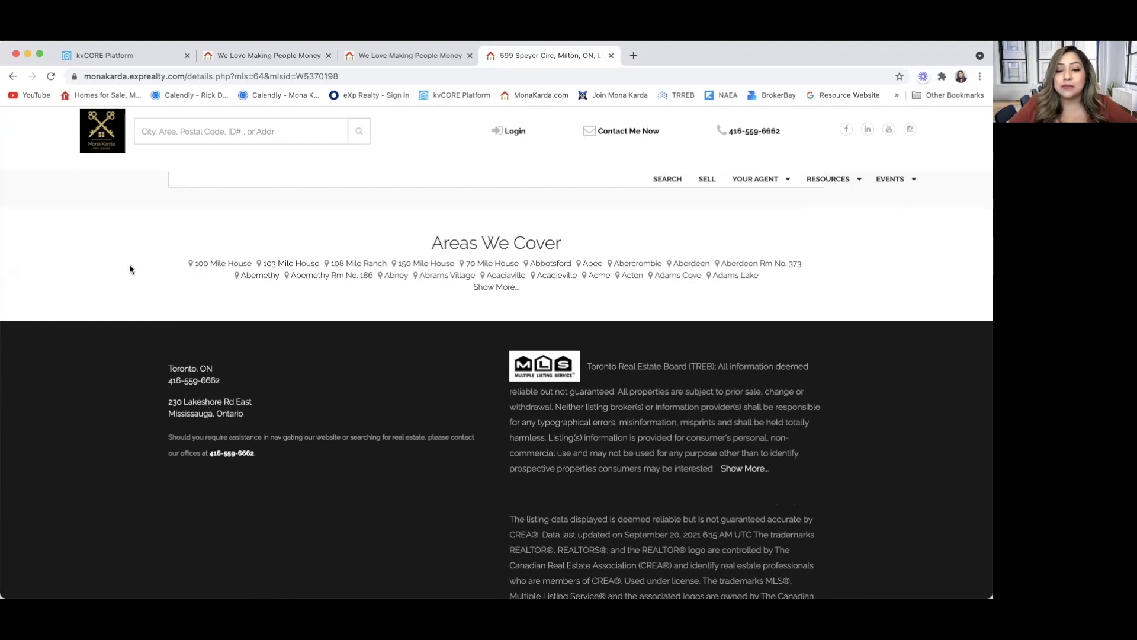
{"action": "scroll", "coordinate": [130, 268], "scroll_direction": "up", "scroll_amount": 10}
{"action": "scroll", "coordinate": [130, 268], "scroll_direction": "up", "scroll_amount": 15}
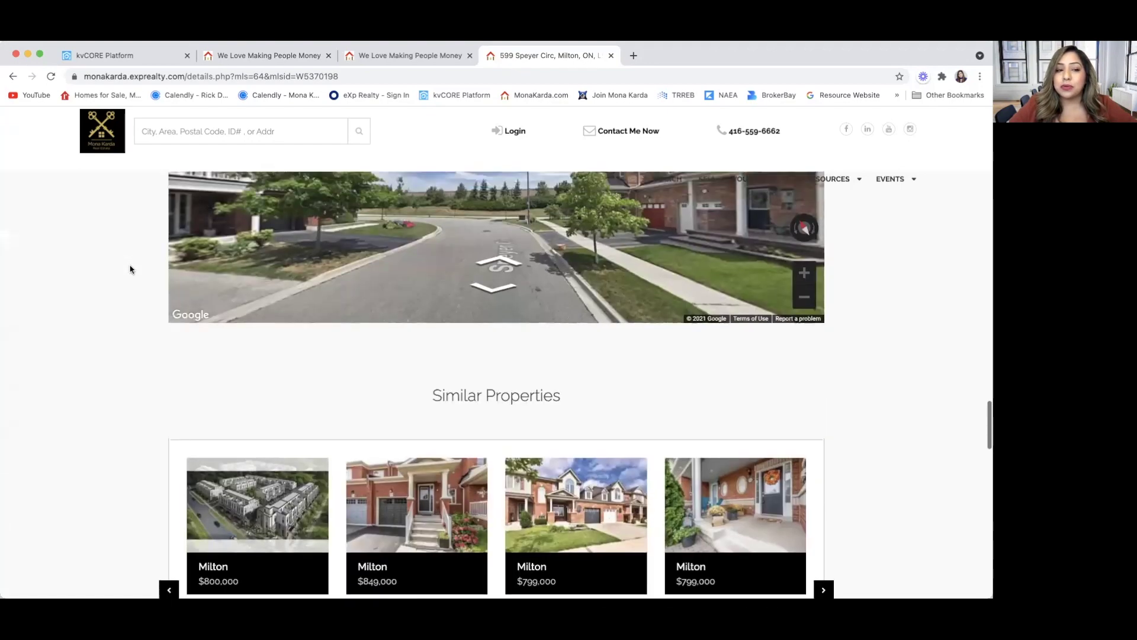
{"action": "scroll", "coordinate": [131, 270], "scroll_direction": "up", "scroll_amount": 15}
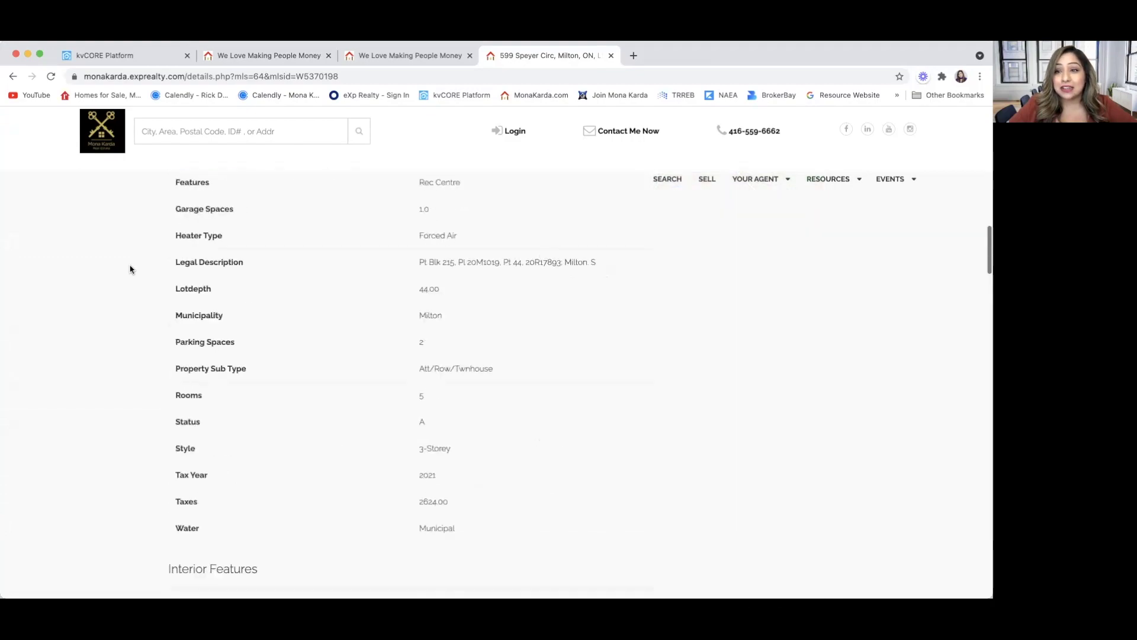
{"action": "scroll", "coordinate": [130, 269], "scroll_direction": "up", "scroll_amount": 5}
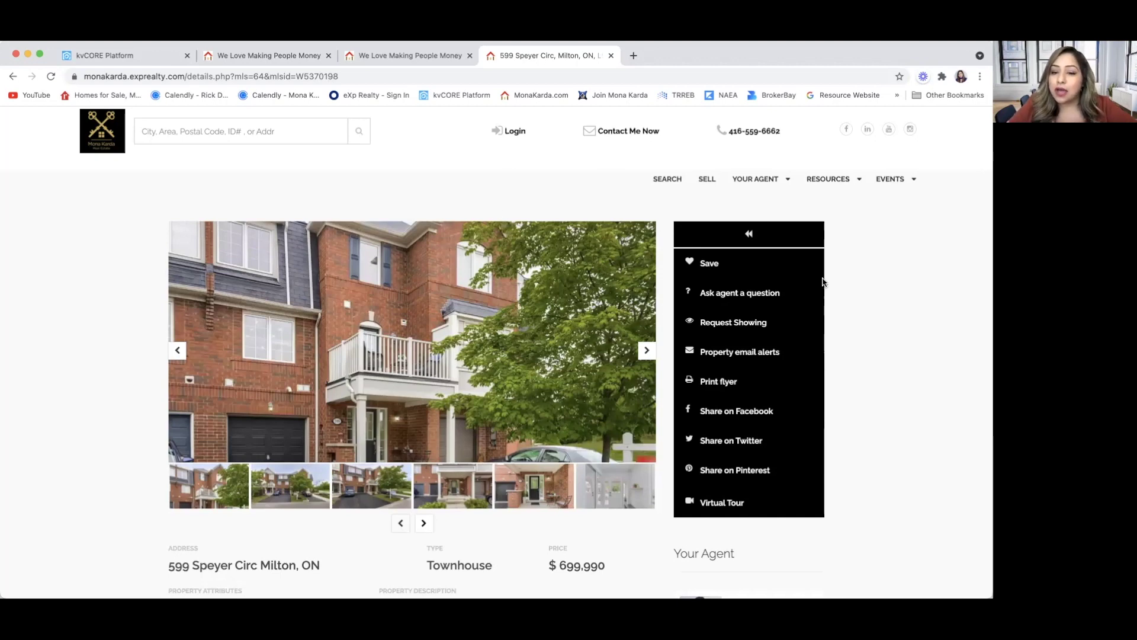
{"action": "scroll", "coordinate": [891, 393], "scroll_direction": "down", "scroll_amount": 2}
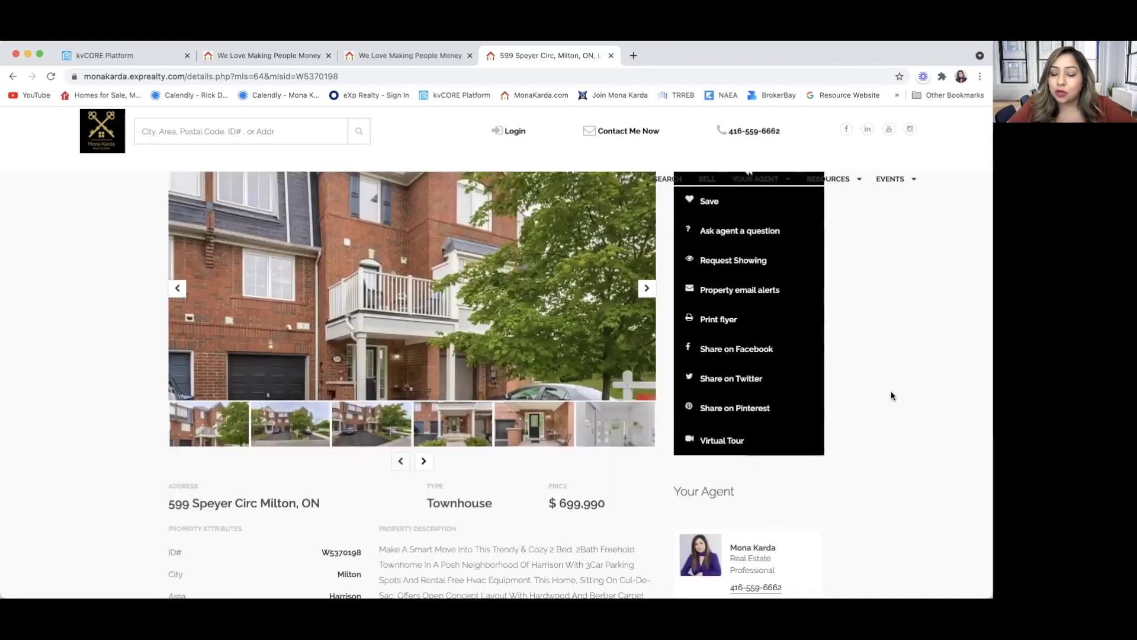
{"action": "scroll", "coordinate": [902, 343], "scroll_direction": "up", "scroll_amount": 1}
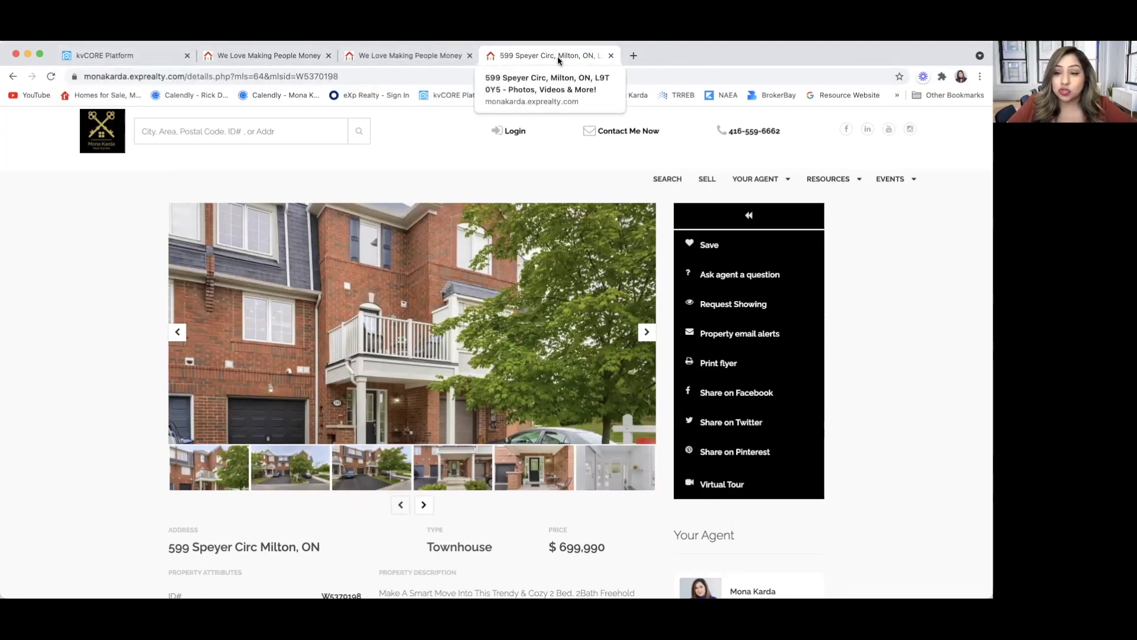
{"action": "left_click", "coordinate": [400, 57]}
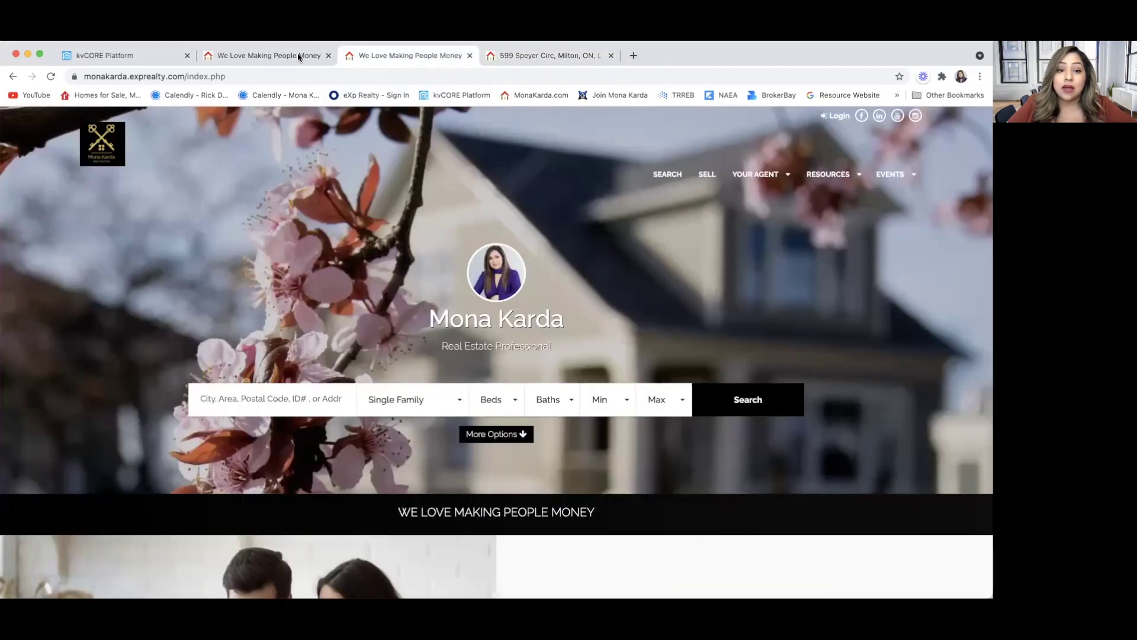
{"action": "left_click", "coordinate": [295, 54]}
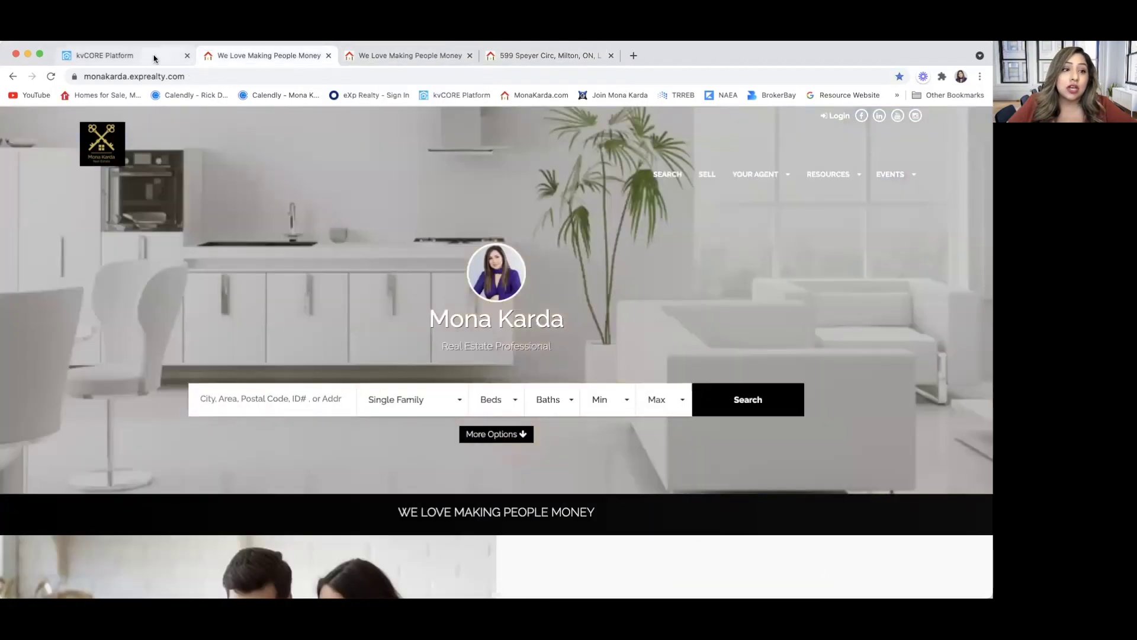
{"action": "left_click", "coordinate": [154, 57]}
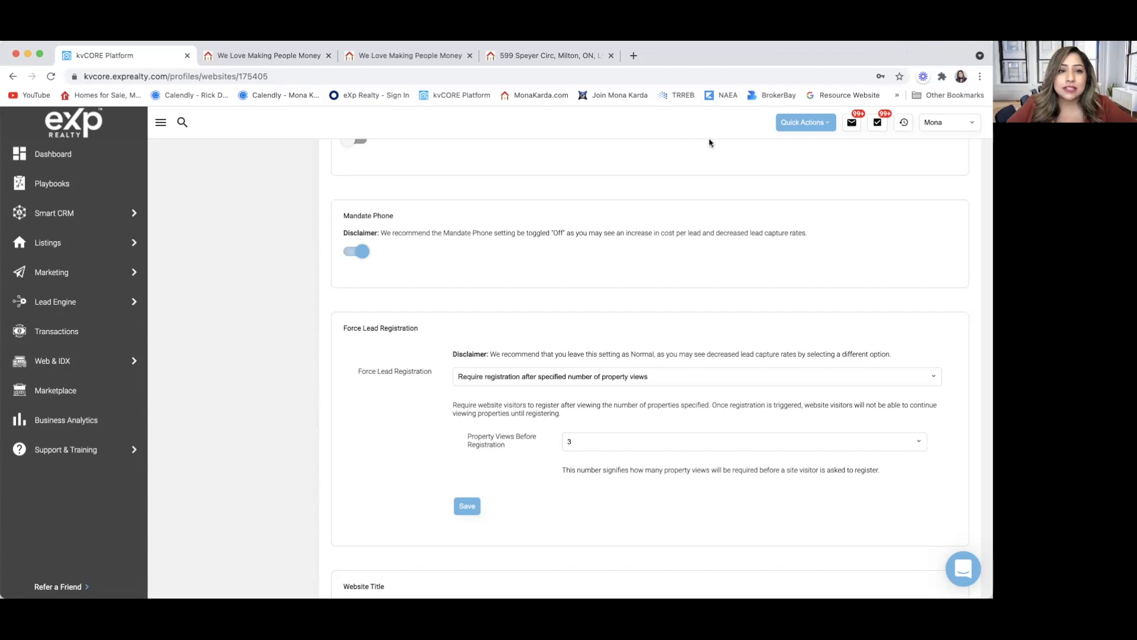
{"action": "left_click", "coordinate": [543, 55]}
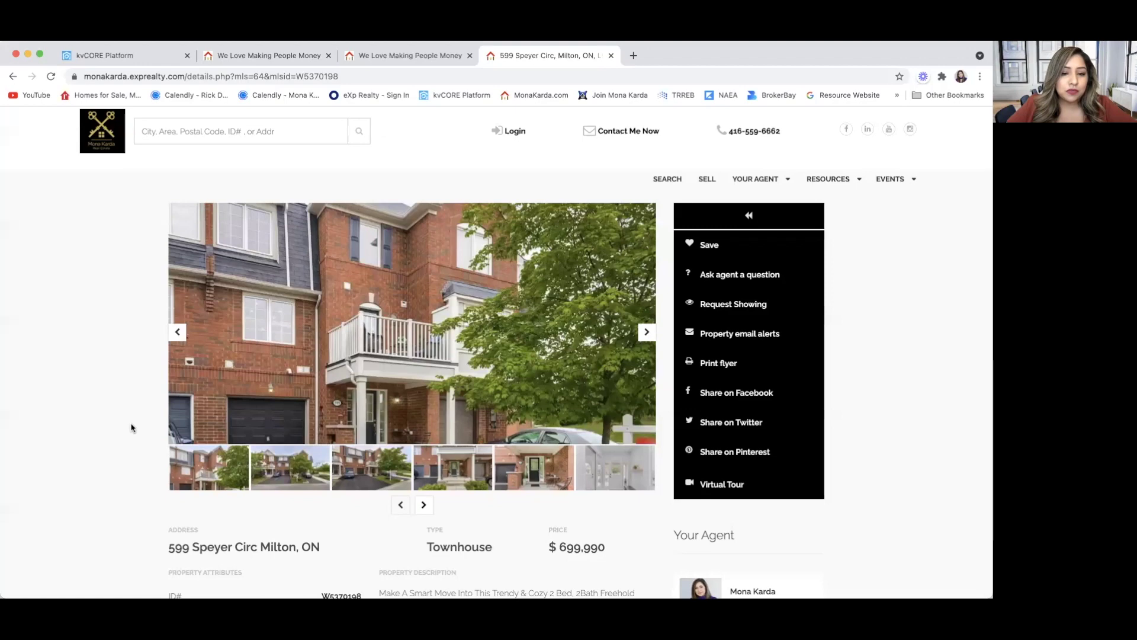
{"action": "scroll", "coordinate": [131, 427], "scroll_direction": "down", "scroll_amount": 2}
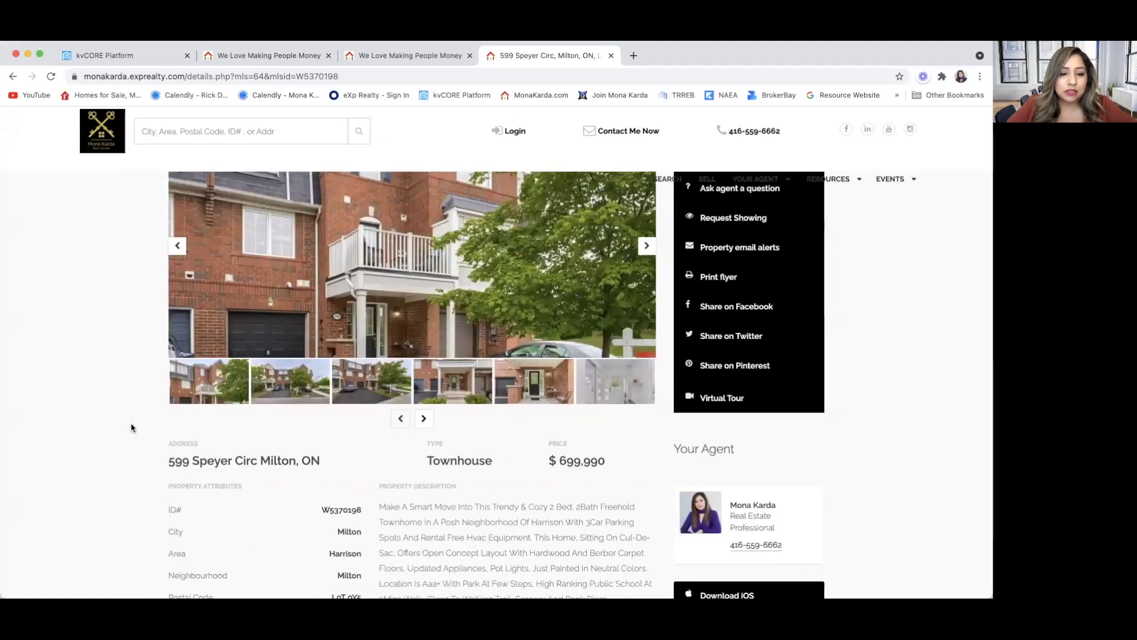
{"action": "scroll", "coordinate": [132, 428], "scroll_direction": "up", "scroll_amount": 2}
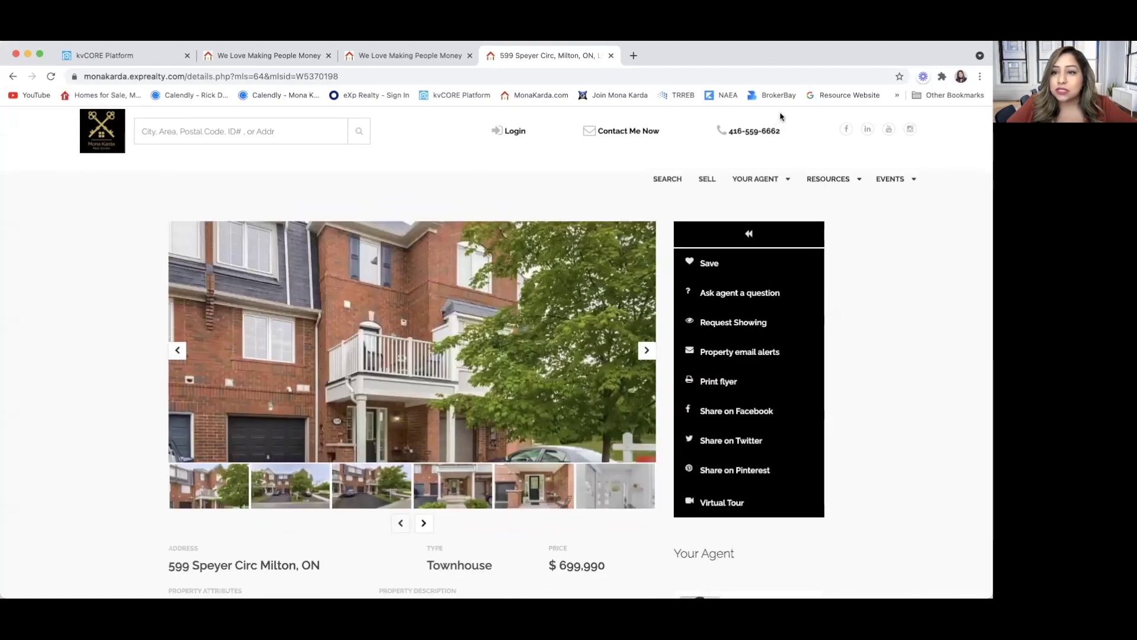